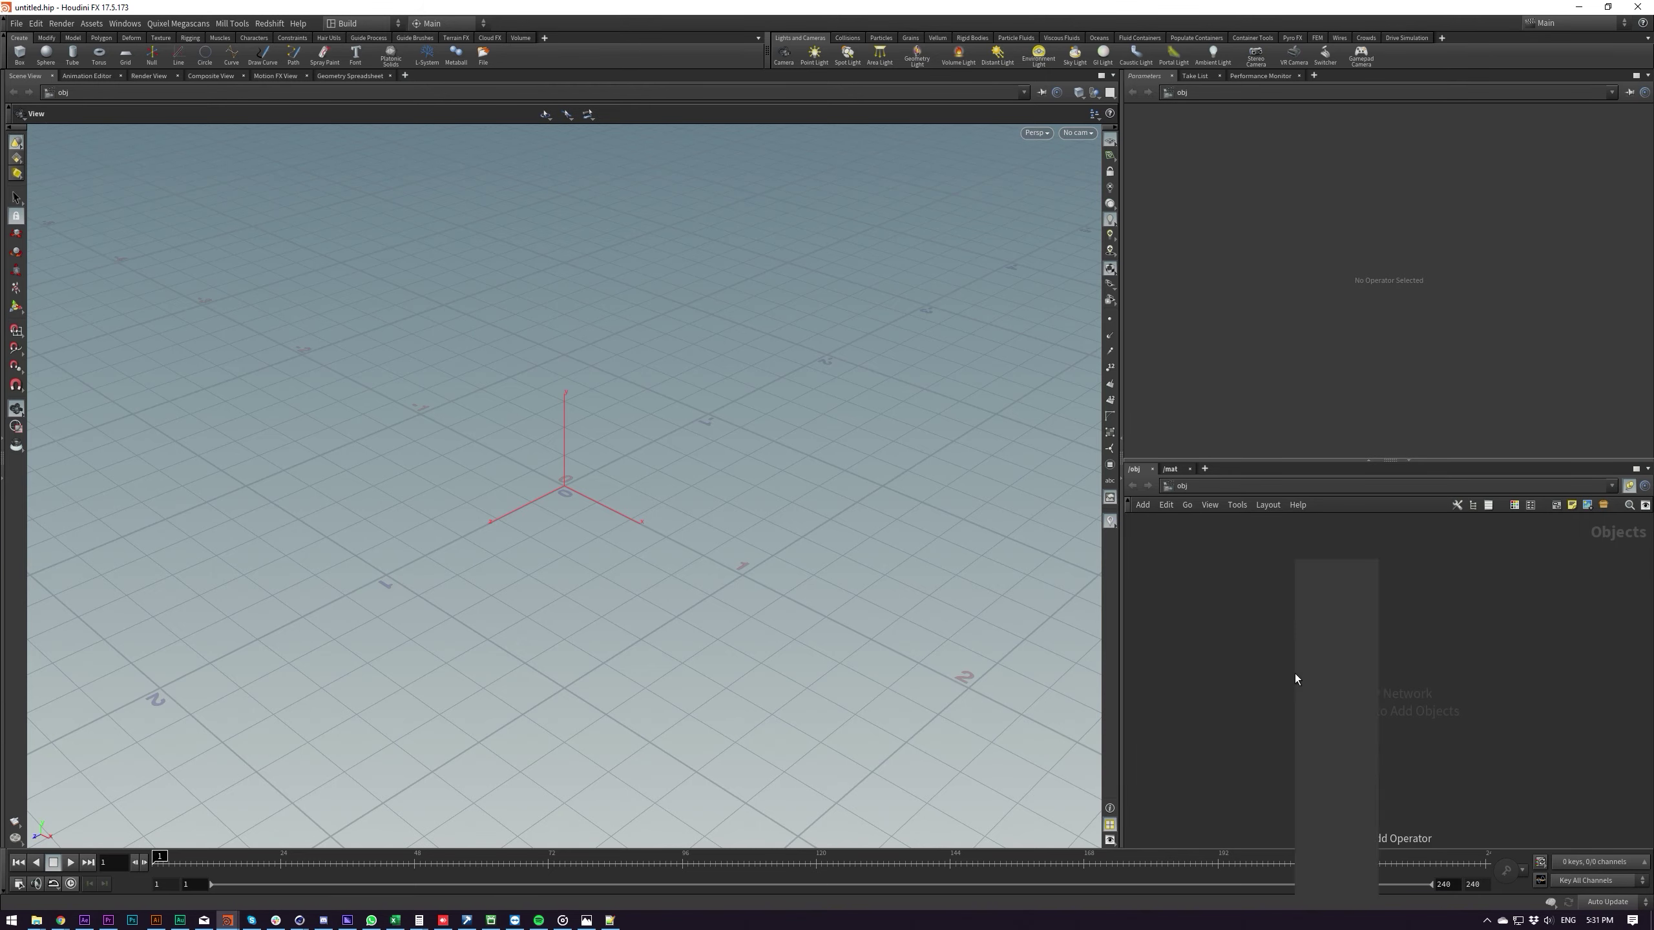
# Create a tube with the Polygon primitive type and orient it along the Z axis
pyautogui.write('tube')
pyautogui.press('Return')
pyautogui.click(1294, 673)
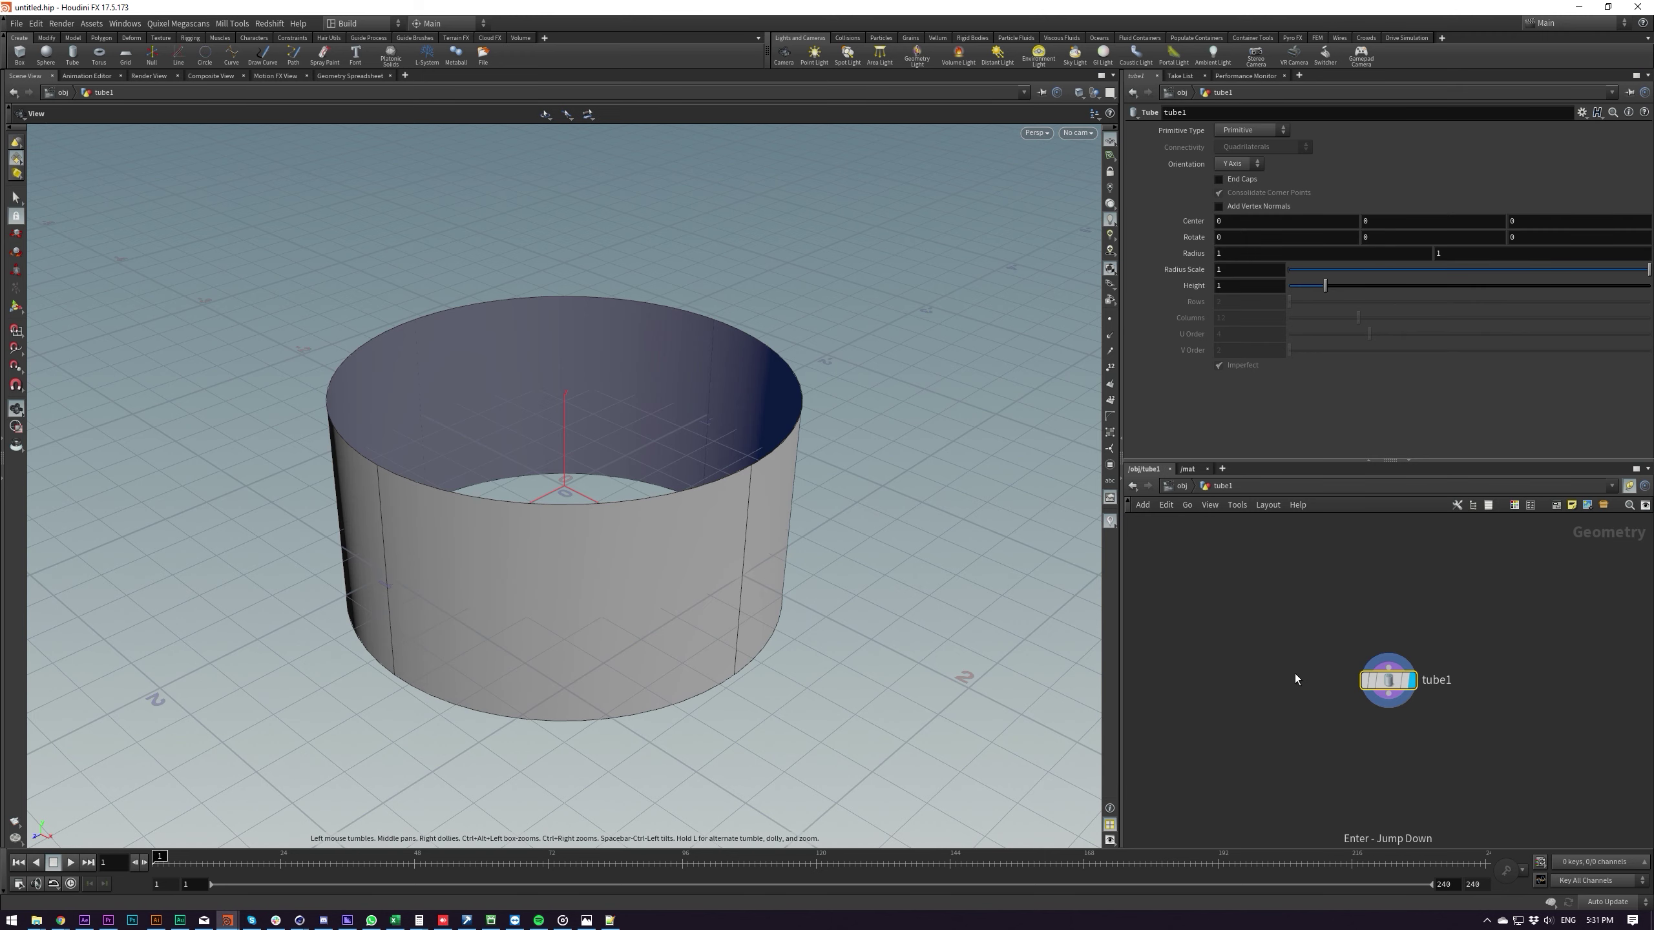
pyautogui.click(1250, 130)
pyautogui.click(1257, 153)
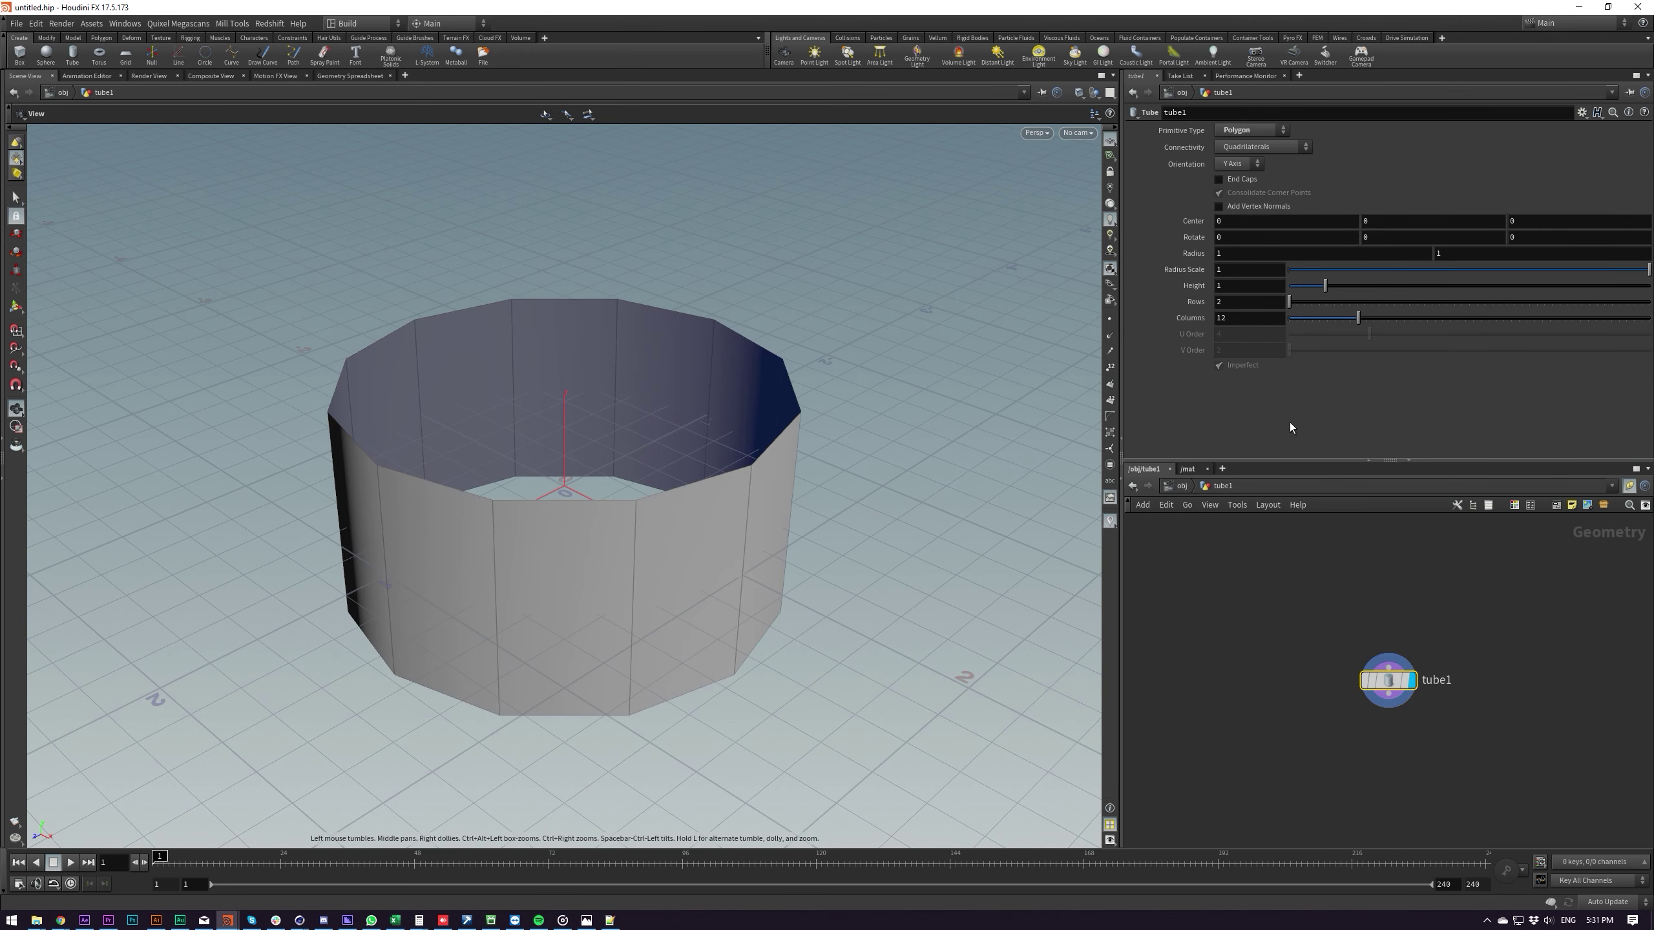
pyautogui.click(1232, 203)
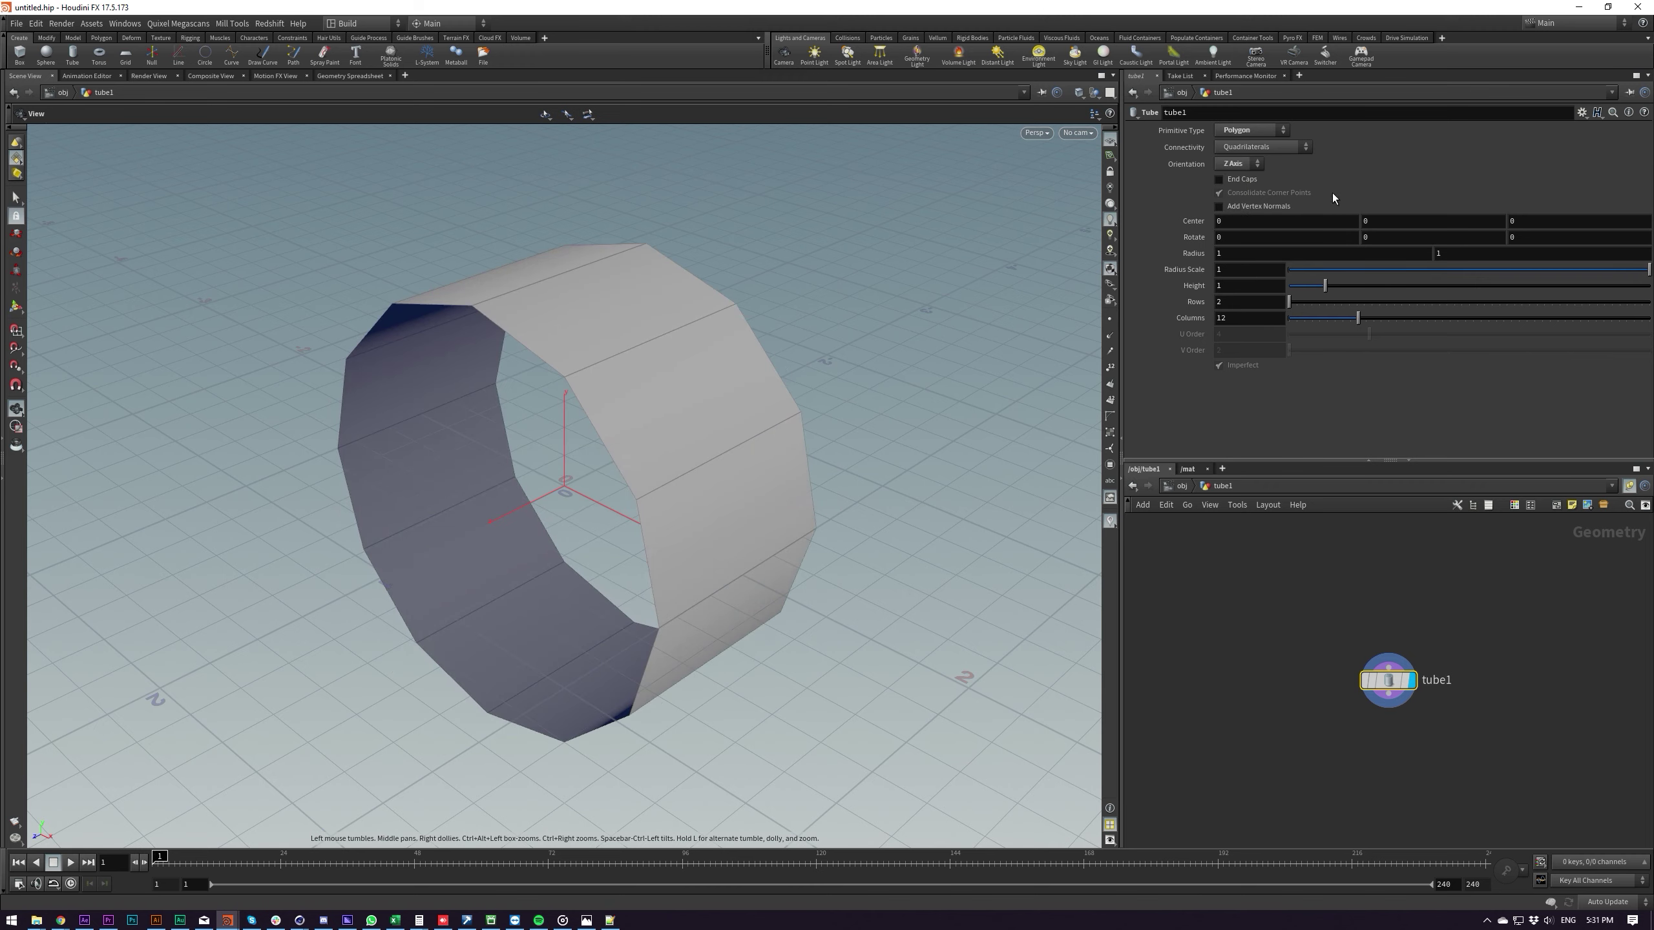
# Lengthen the tube by setting its height to 9.78
pyautogui.moveTo(1325, 285); pyautogui.dragTo(1594, 281)
pyautogui.moveTo(982, 288); pyautogui.dragTo(863, 351, button='right')
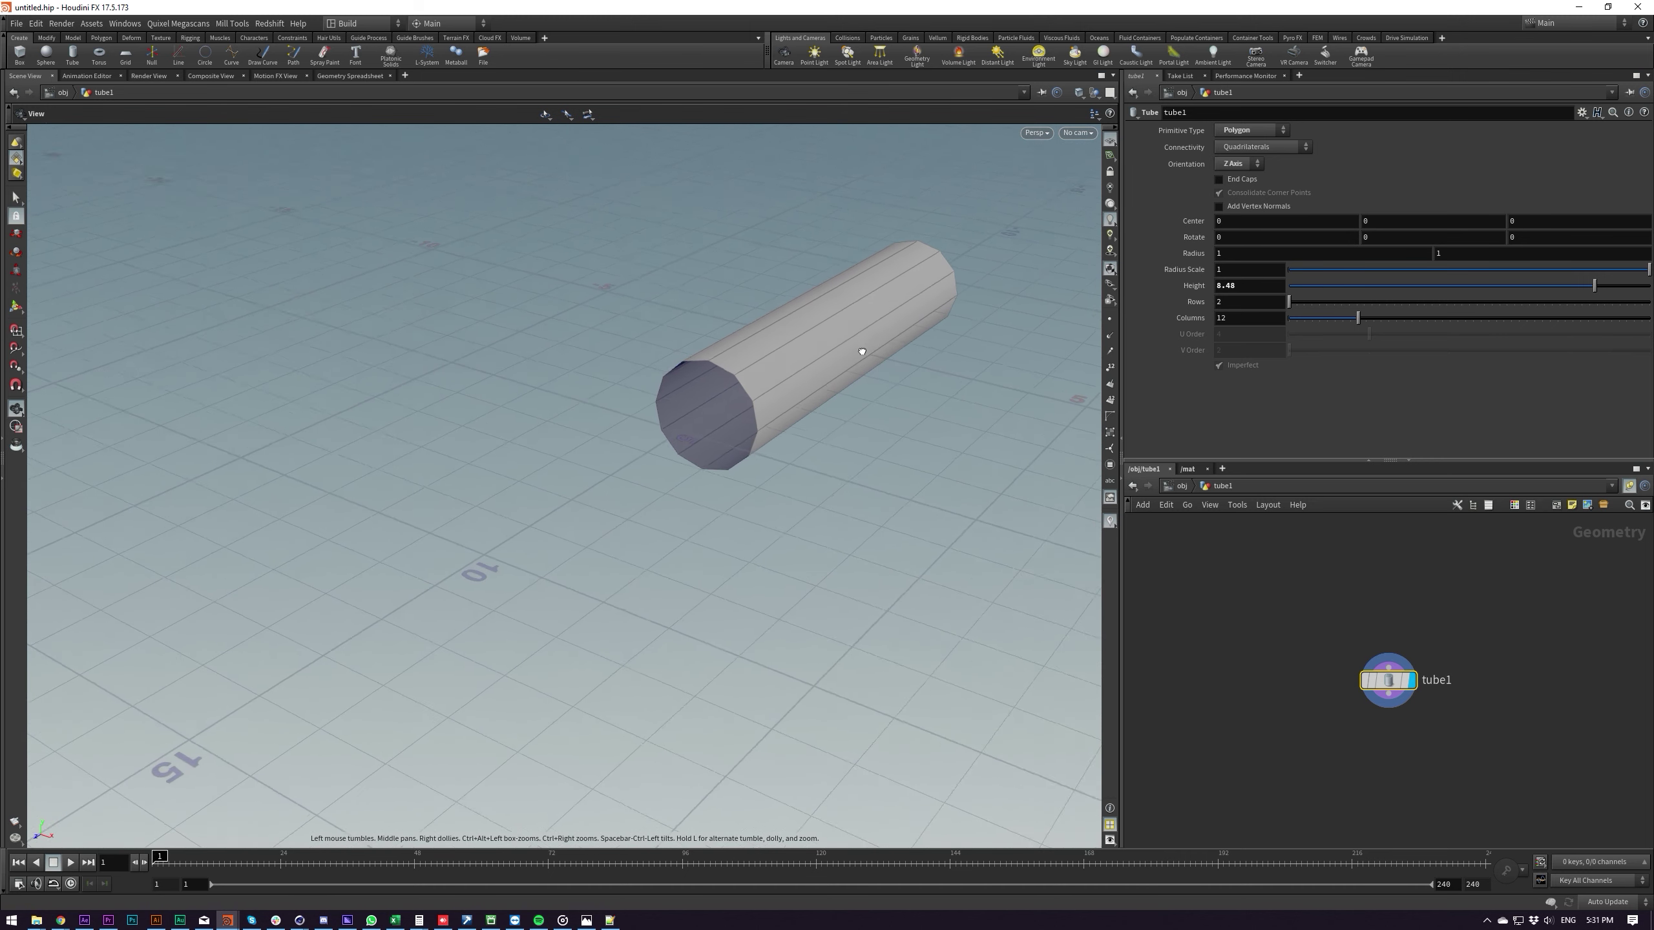
pyautogui.moveTo(864, 352); pyautogui.dragTo(812, 395, button='middle')
pyautogui.moveTo(812, 395); pyautogui.dragTo(893, 331, button='right')
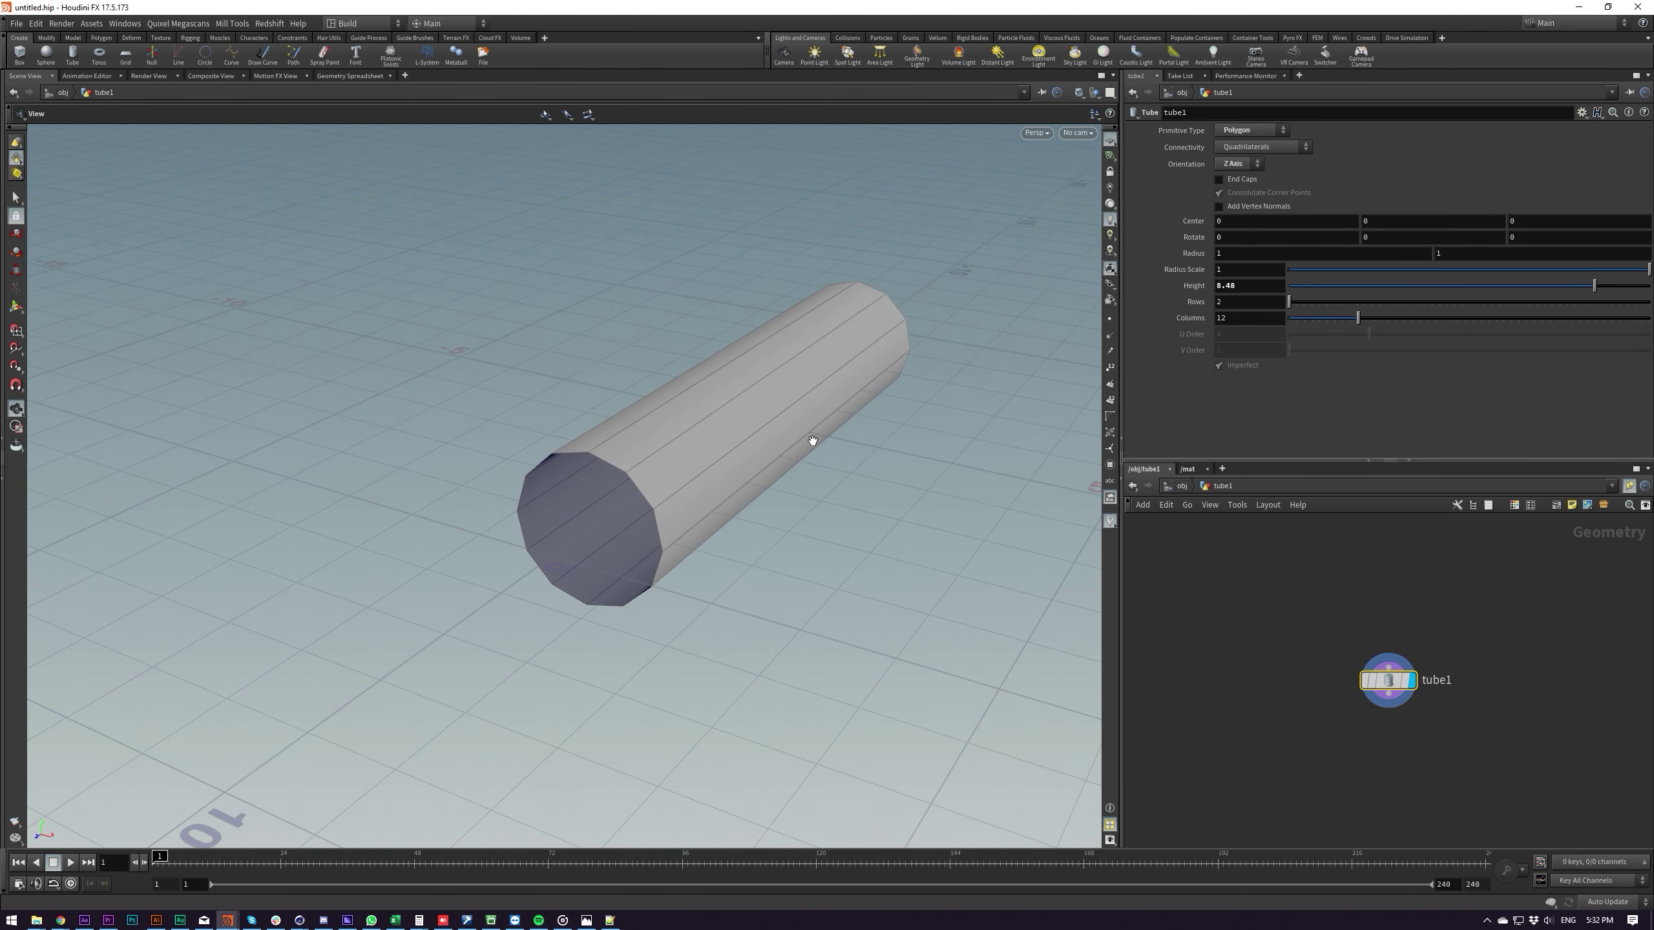
pyautogui.moveTo(812, 440); pyautogui.dragTo(780, 444)
pyautogui.moveTo(780, 444); pyautogui.dragTo(749, 505, button='middle')
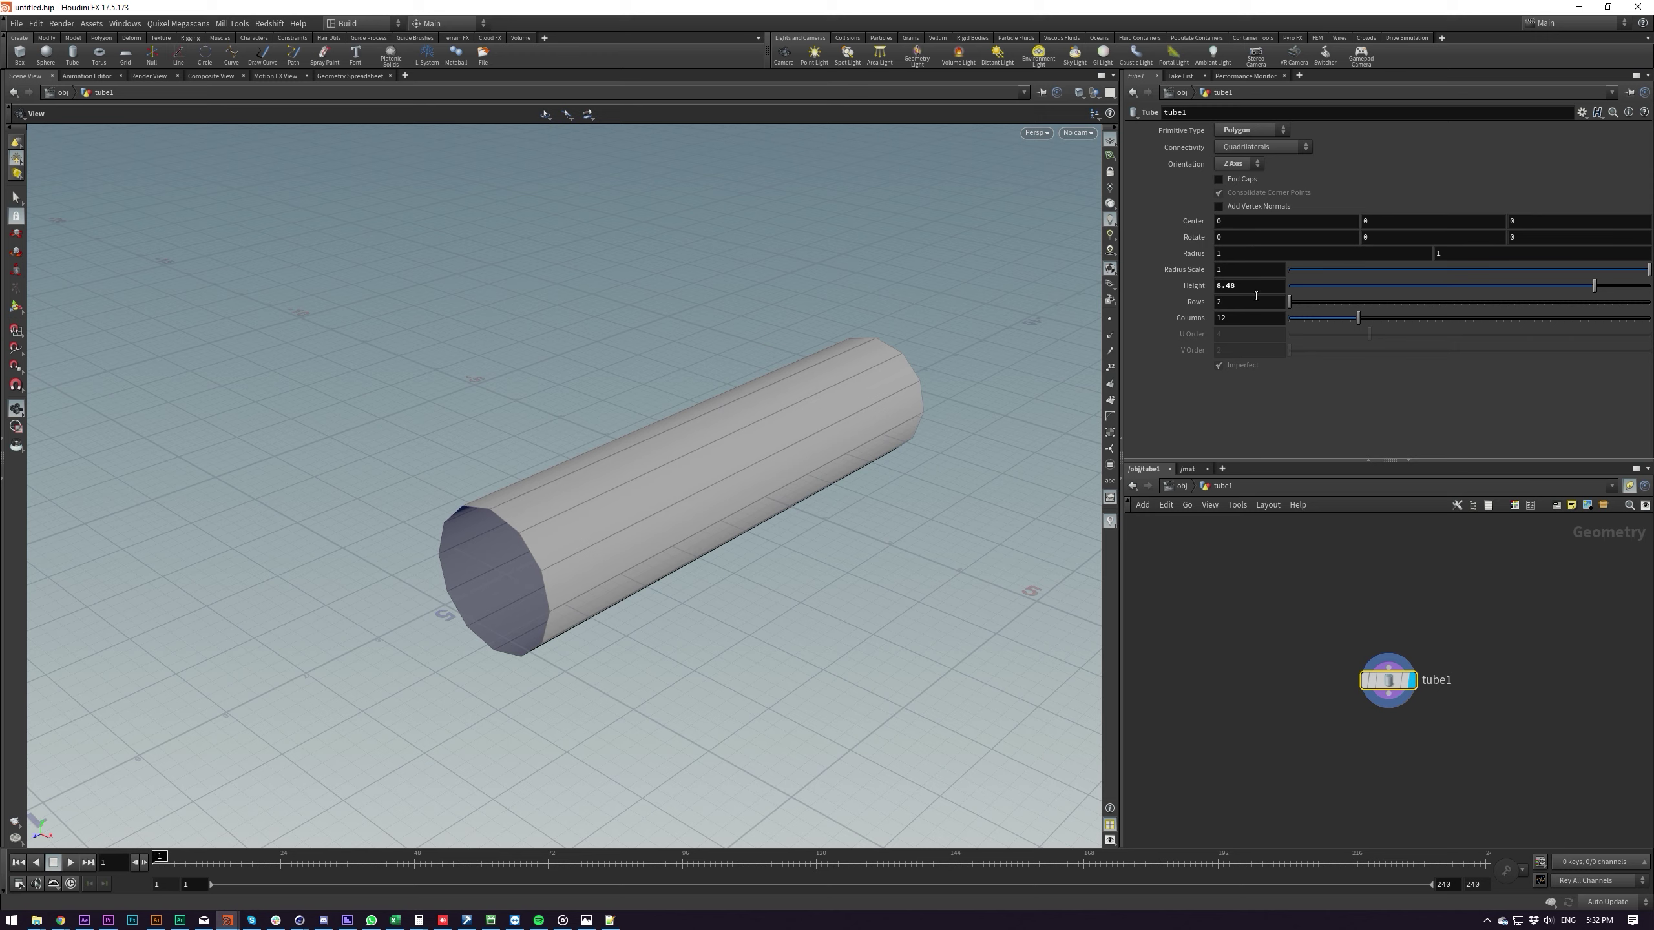
pyautogui.moveTo(1266, 289); pyautogui.dragTo(1391, 295, button='middle')
# Increase the tube's mesh density to 50 columns and 74 rows so its quads look roughly square
pyautogui.moveTo(1361, 317); pyautogui.dragTo(1650, 318)
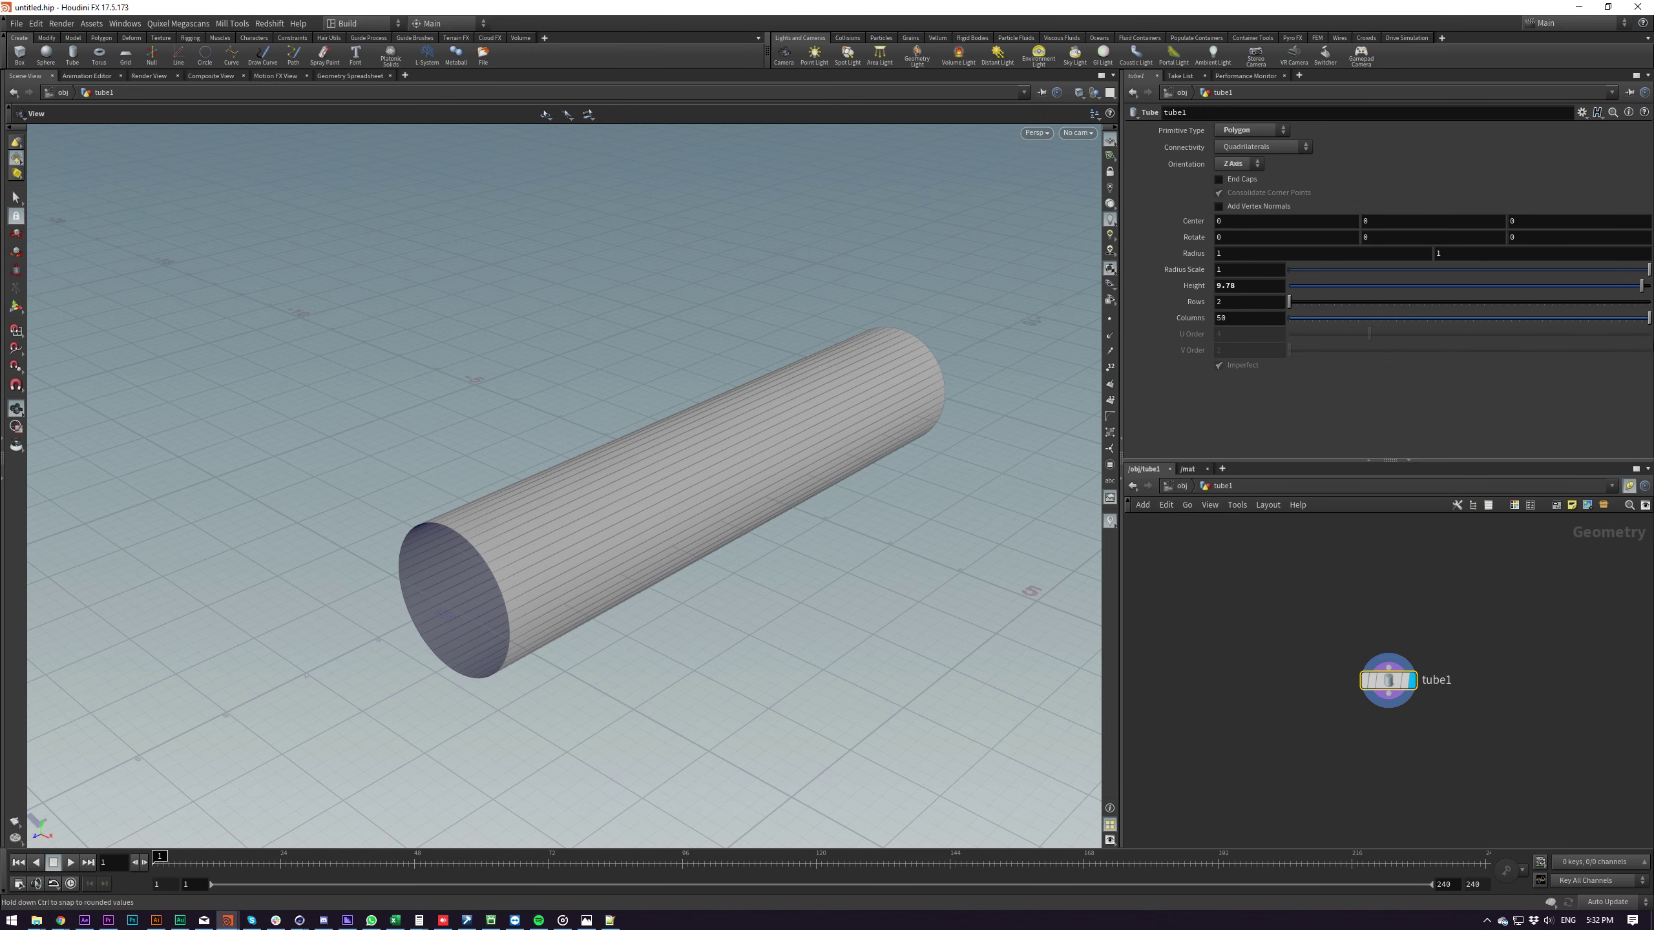
pyautogui.moveTo(1323, 302); pyautogui.dragTo(1649, 303)
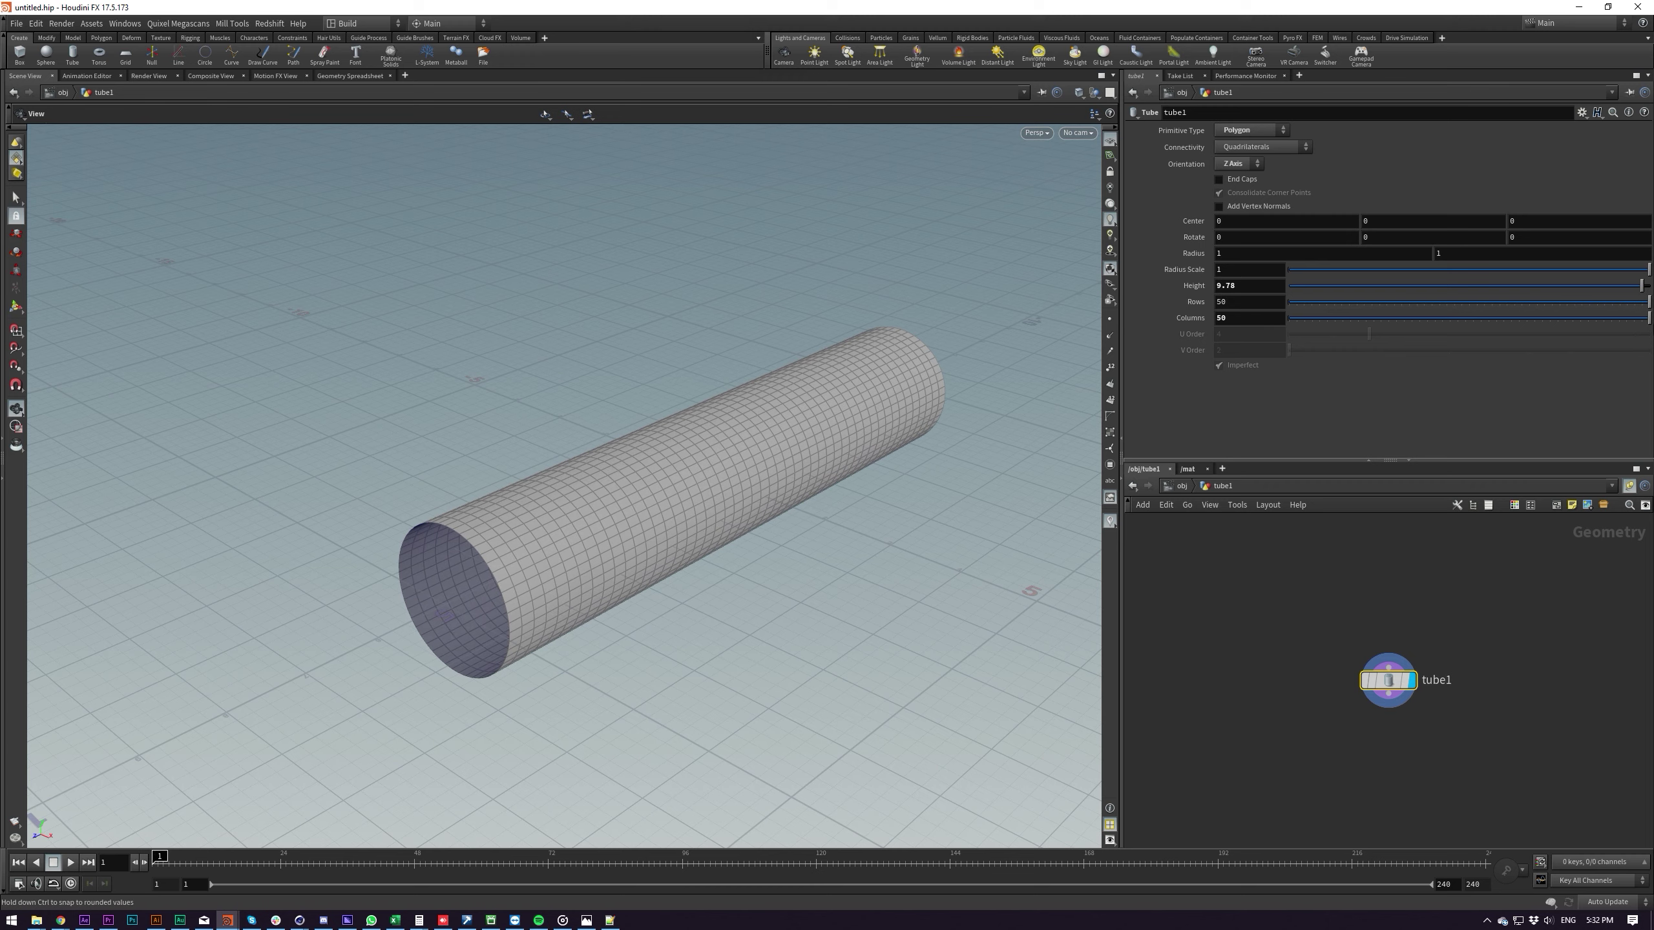
pyautogui.moveTo(1243, 302); pyautogui.dragTo(1370, 300, button='middle')
pyautogui.moveTo(549, 500); pyautogui.dragTo(732, 434, button='right')
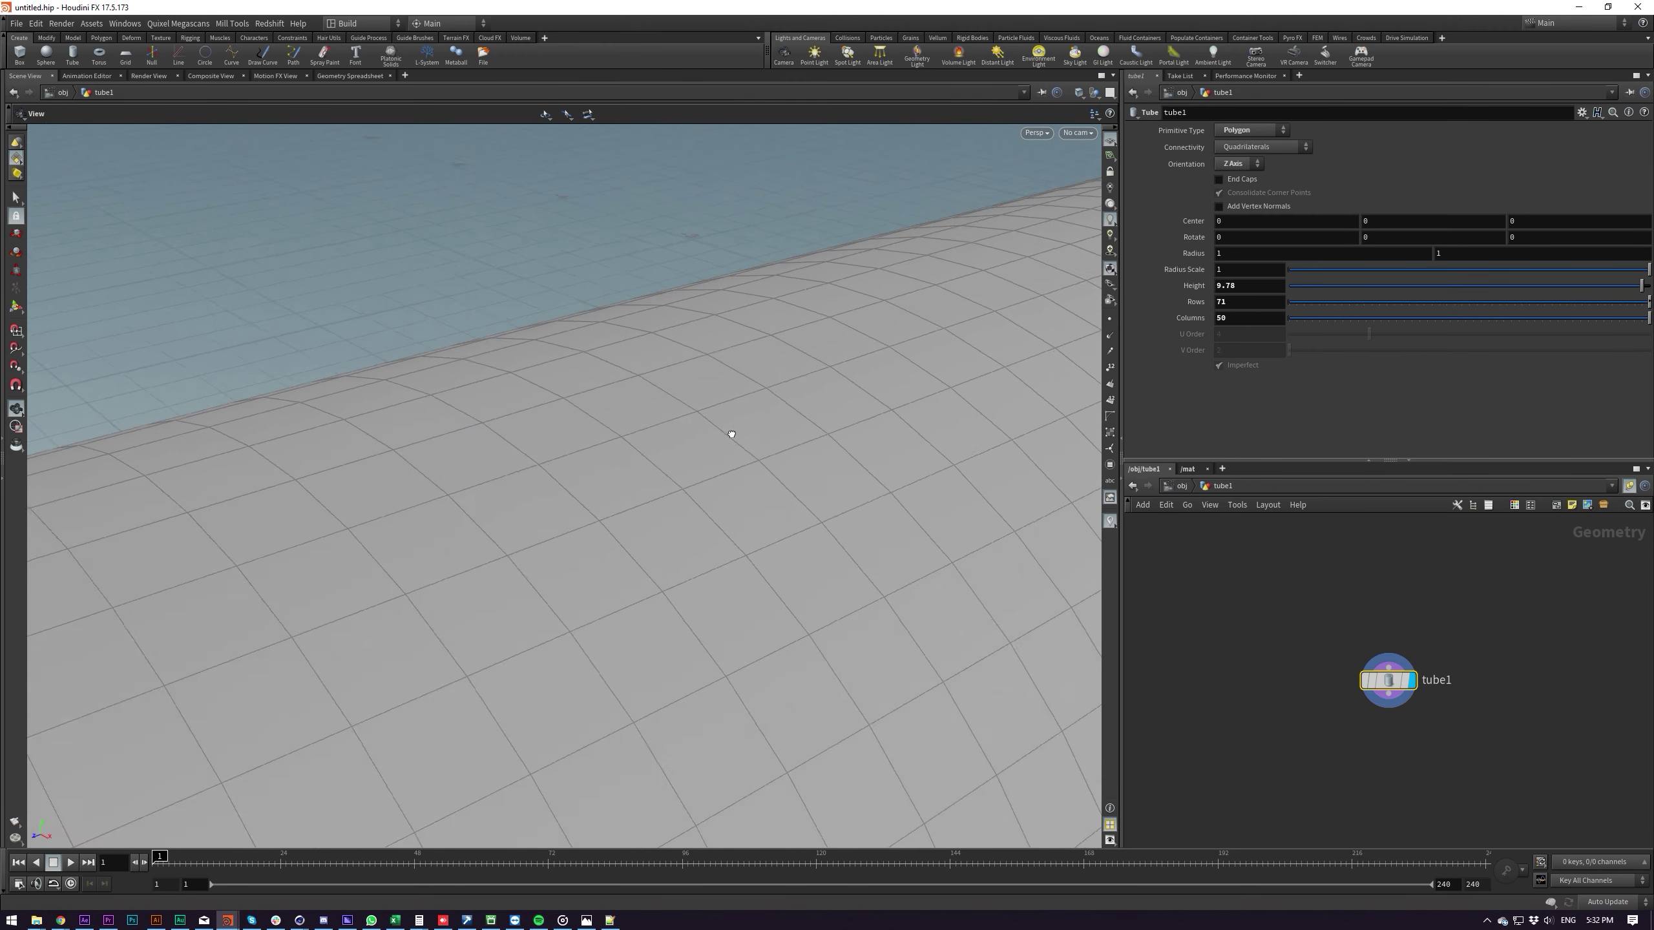
pyautogui.moveTo(732, 434); pyautogui.dragTo(629, 427)
pyautogui.moveTo(1235, 301); pyautogui.dragTo(1257, 299, button='middle')
pyautogui.moveTo(760, 461); pyautogui.dragTo(911, 303, button='right')
pyautogui.moveTo(912, 304); pyautogui.dragTo(962, 561)
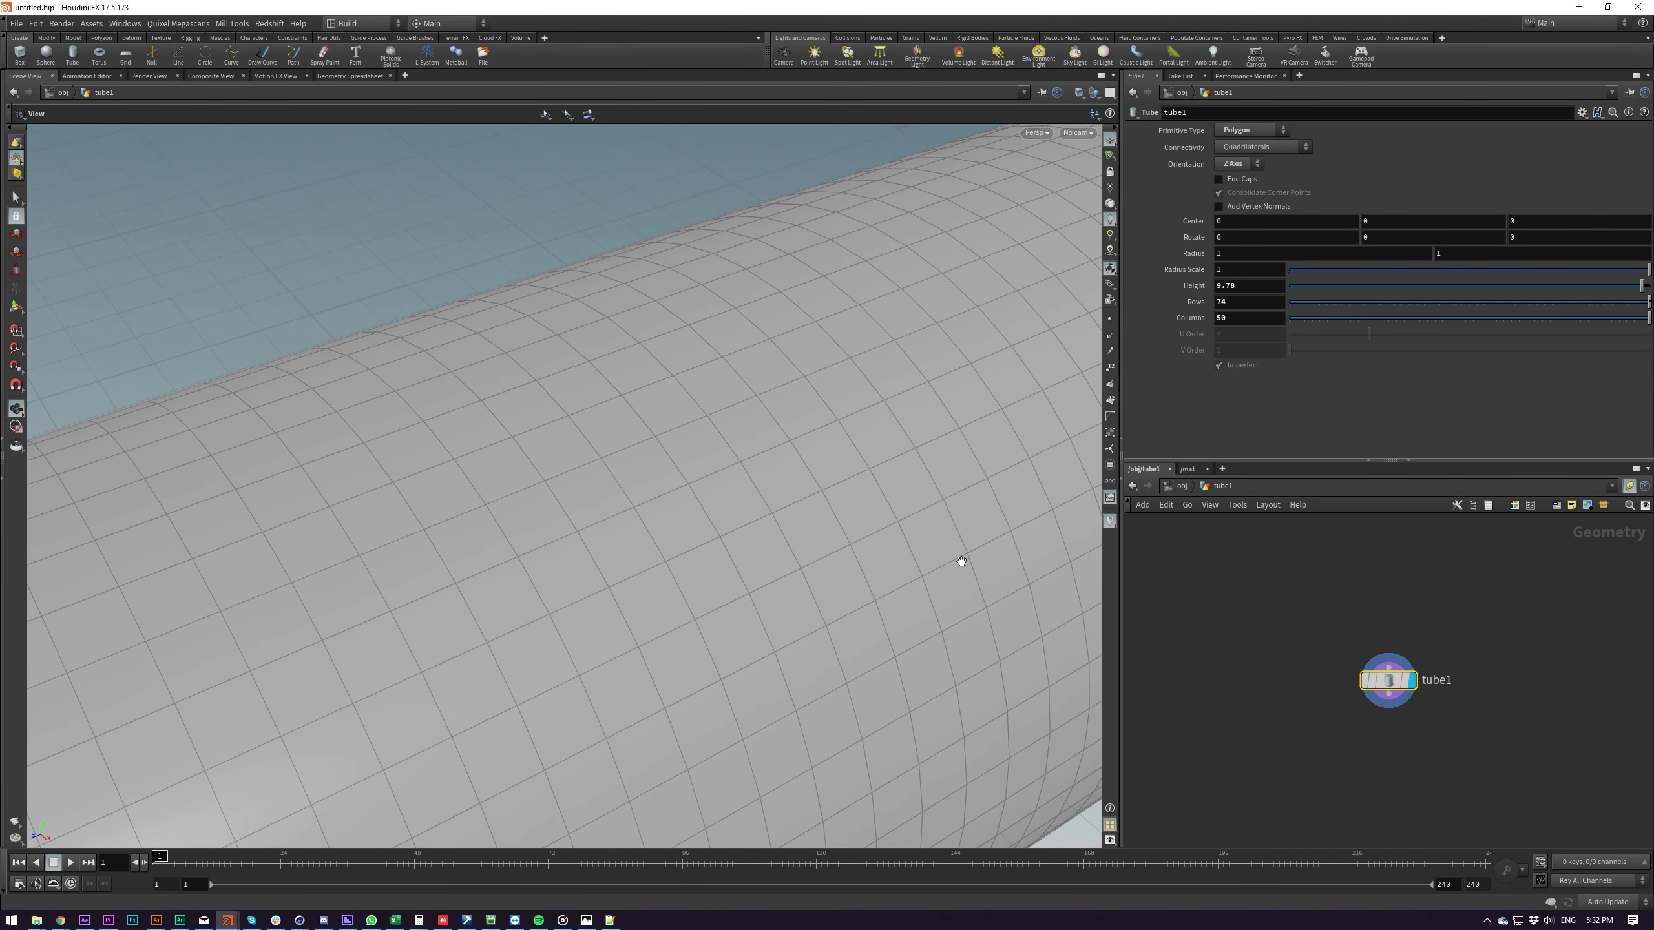
# Try a Subdivide node after the tube and delete it again
pyautogui.press('Tab')
pyautogui.write('mo')
pyautogui.press('Return')
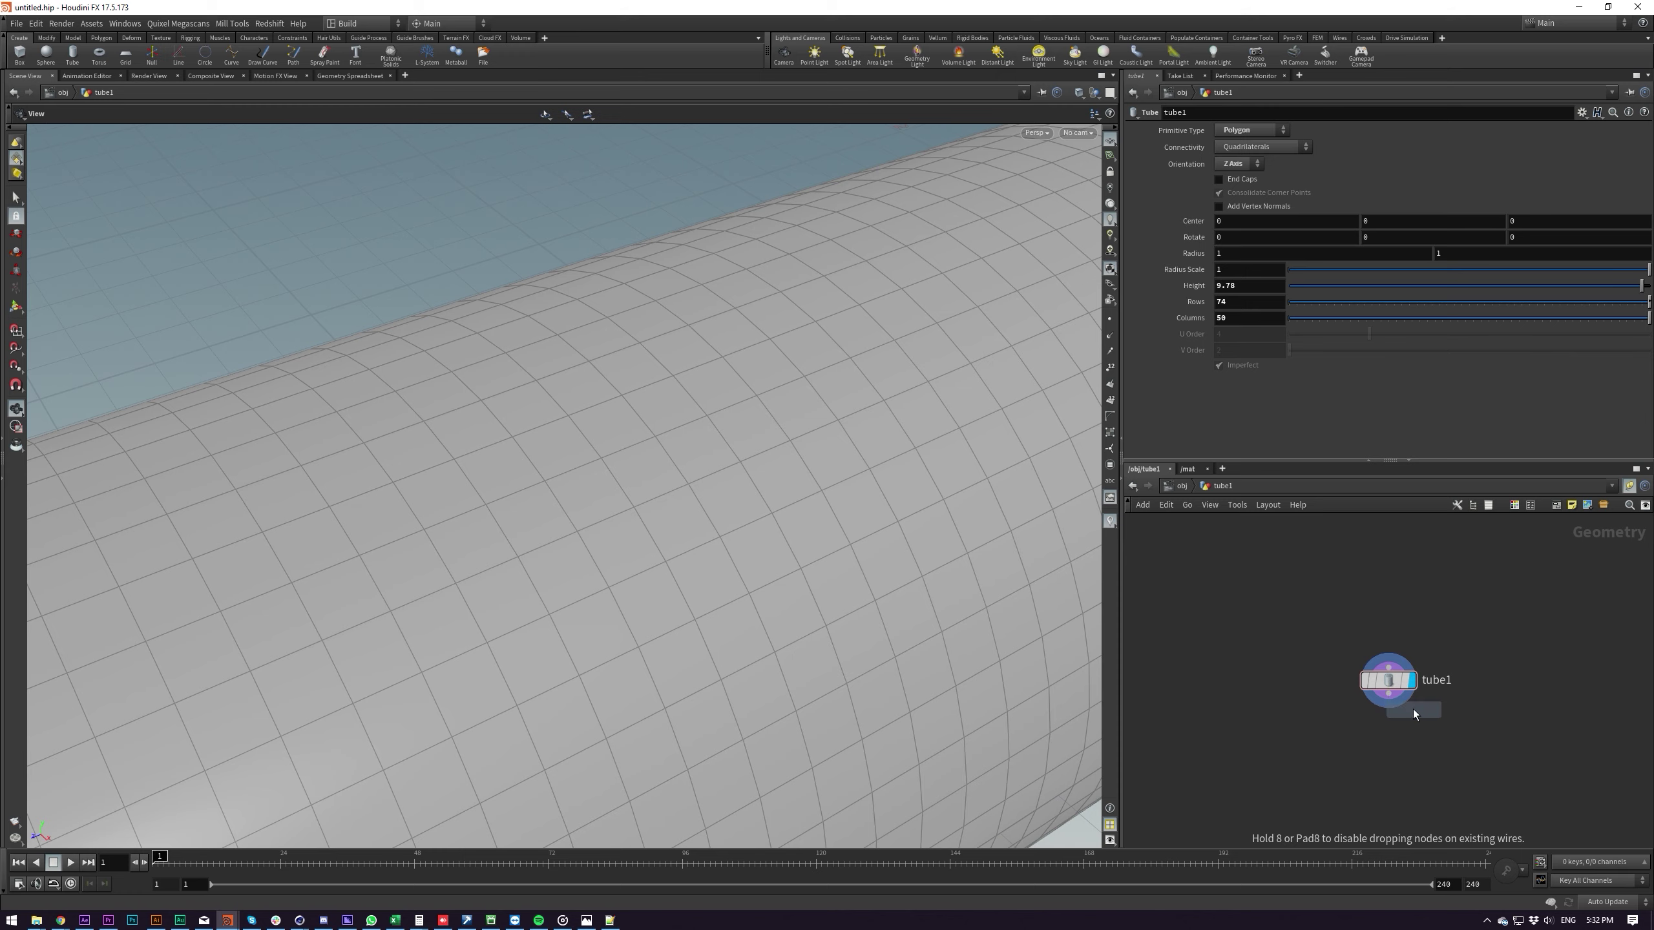
pyautogui.click(1398, 715)
pyautogui.moveTo(1397, 716); pyautogui.dragTo(1498, 808)
pyautogui.click(1411, 752)
pyautogui.click(1388, 679)
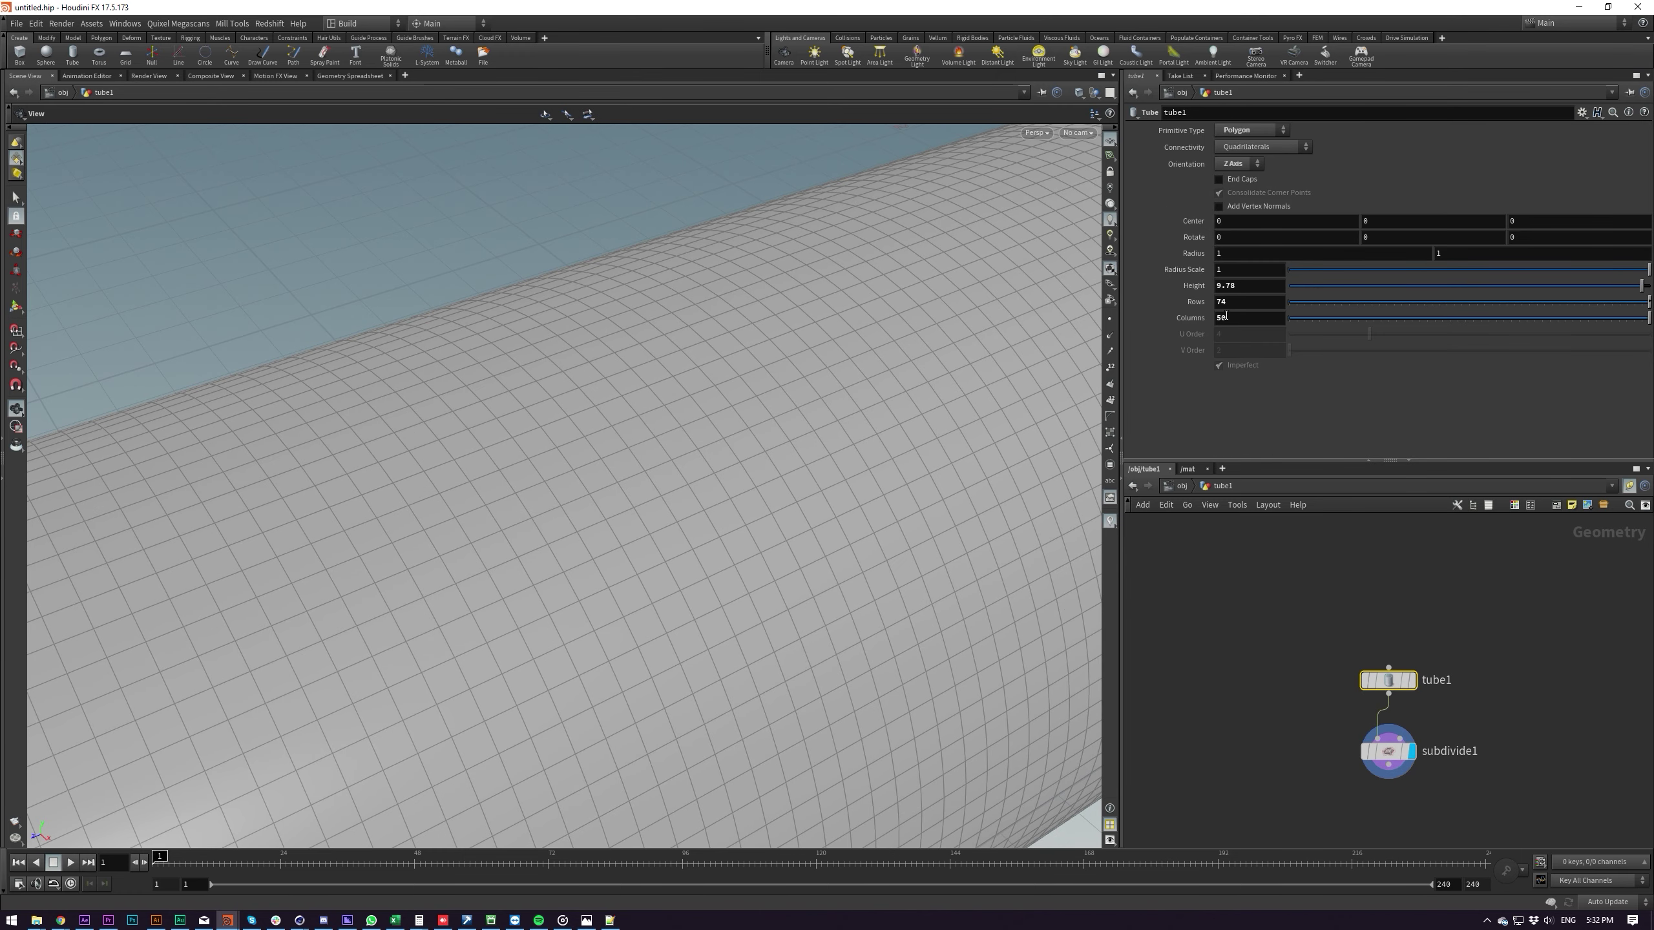
pyautogui.moveTo(1252, 302); pyautogui.dragTo(1237, 304, button='middle')
pyautogui.moveTo(1339, 735); pyautogui.dragTo(1427, 791)
pyautogui.press('Delete')
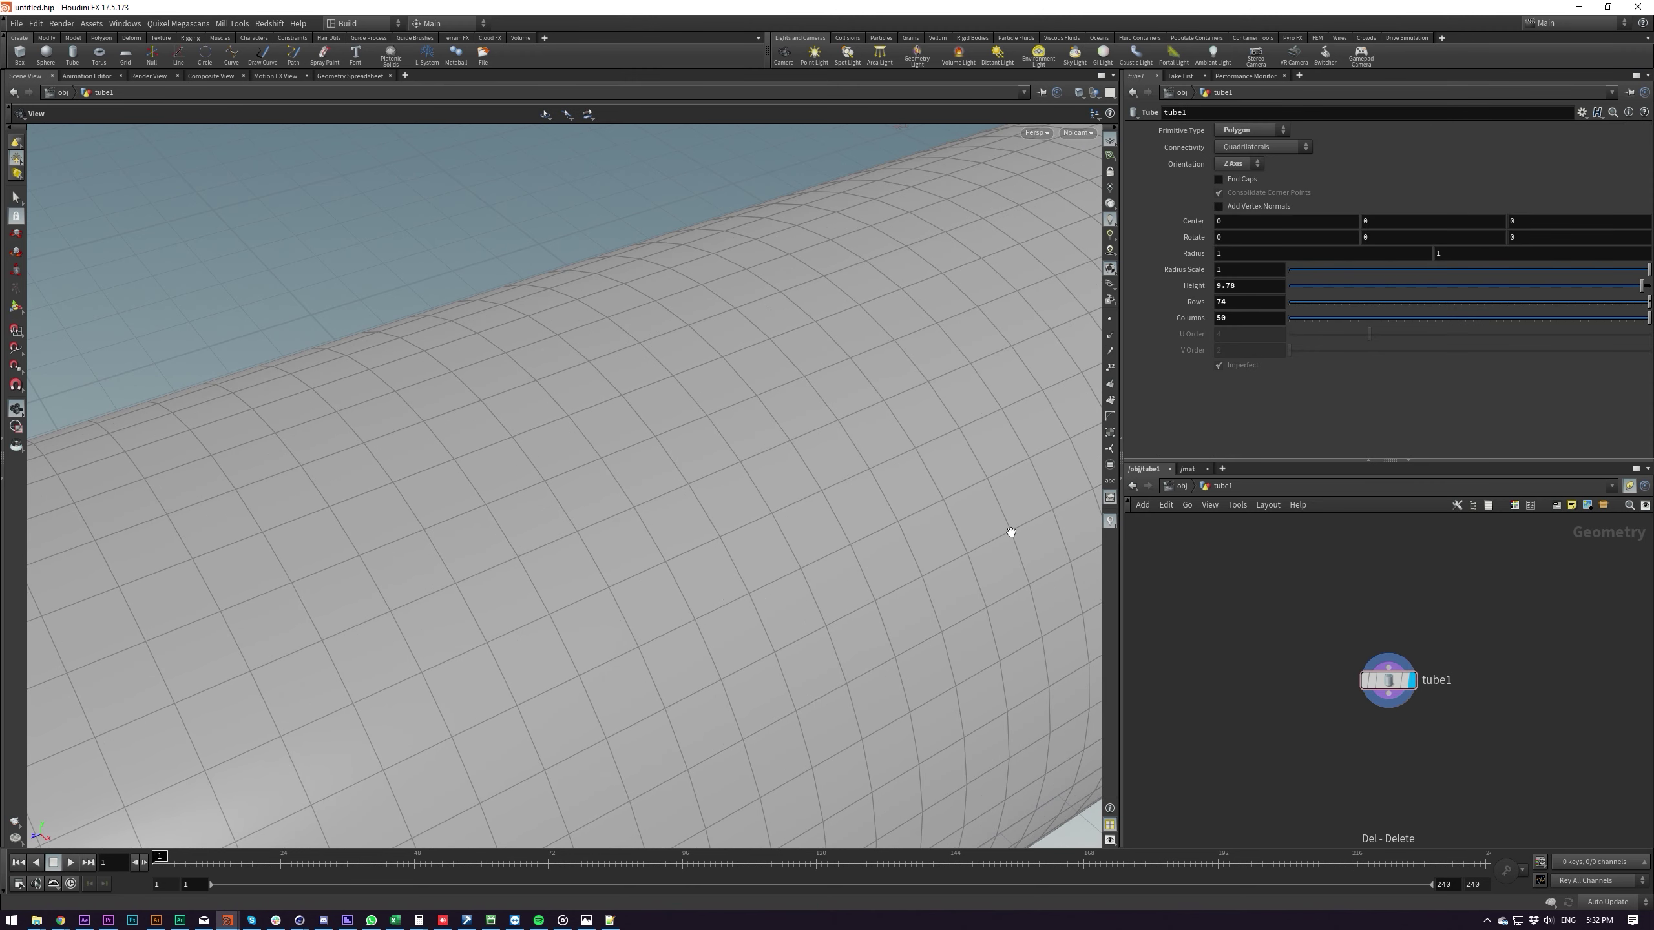
# Add a UV Texture node after the tube and display its result
pyautogui.scroll(-10, 1011, 532)
pyautogui.moveTo(749, 573); pyautogui.dragTo(912, 495)
pyautogui.moveTo(1249, 688)
pyautogui.mouseDown(button='middle')
pyautogui.moveTo(1216, 657)
pyautogui.moveTo(1232, 709)
pyautogui.mouseUp(button='middle')
pyautogui.moveTo(817, 554); pyautogui.dragTo(755, 463)
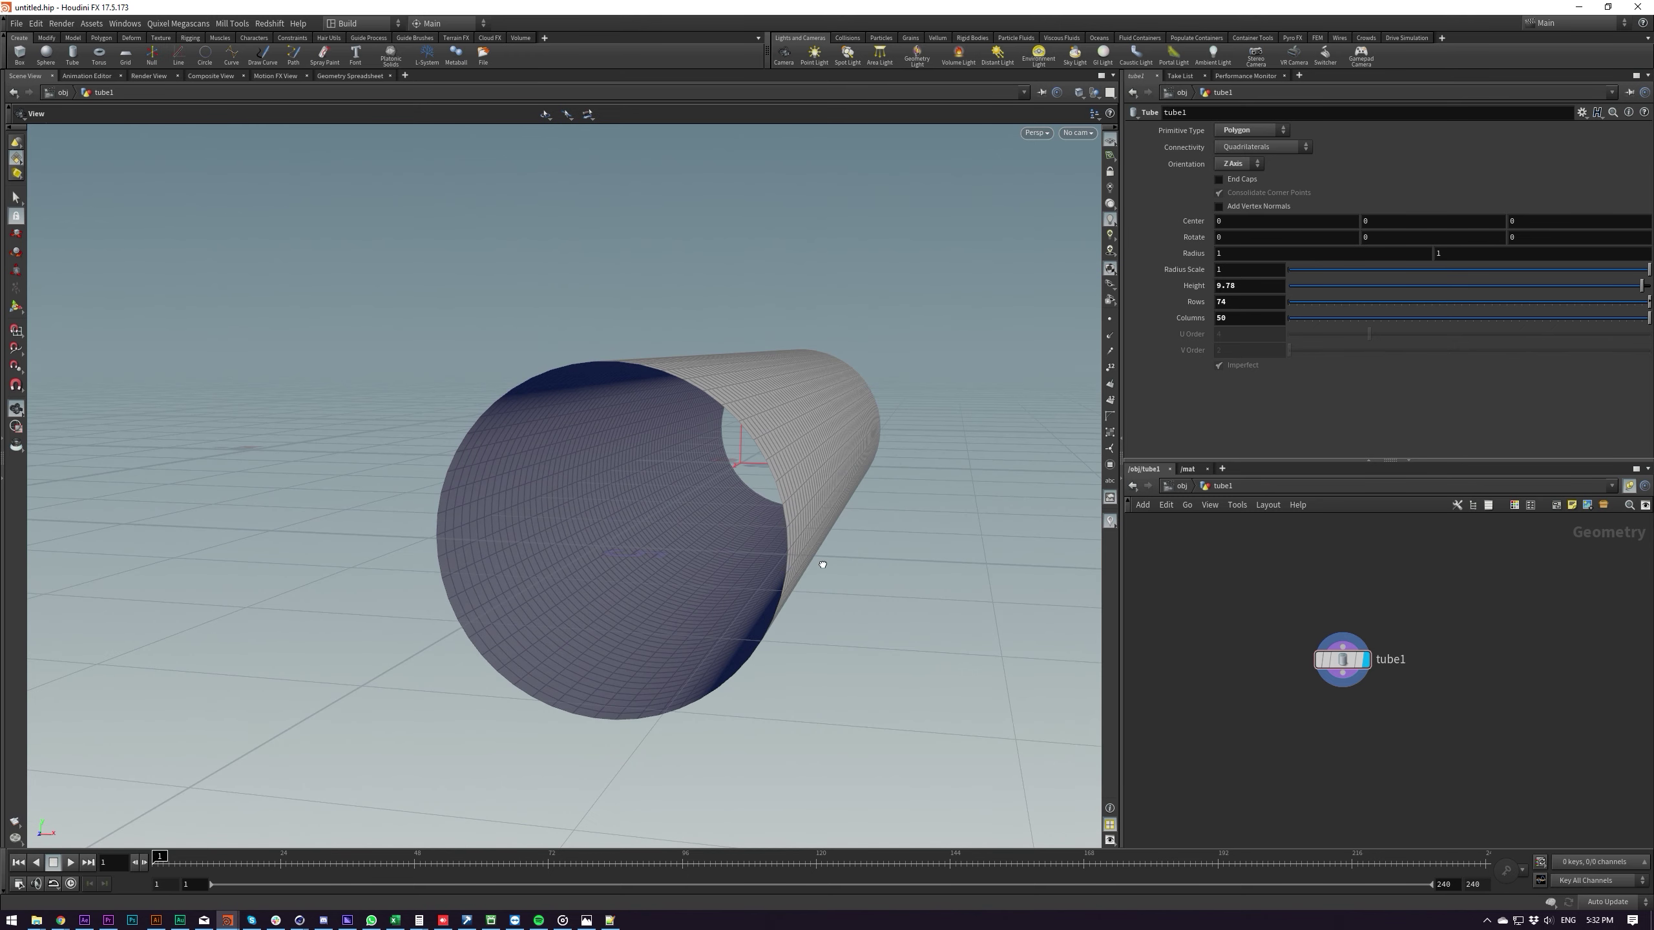
pyautogui.press('Tab')
pyautogui.write('uv')
pyautogui.press('Return')
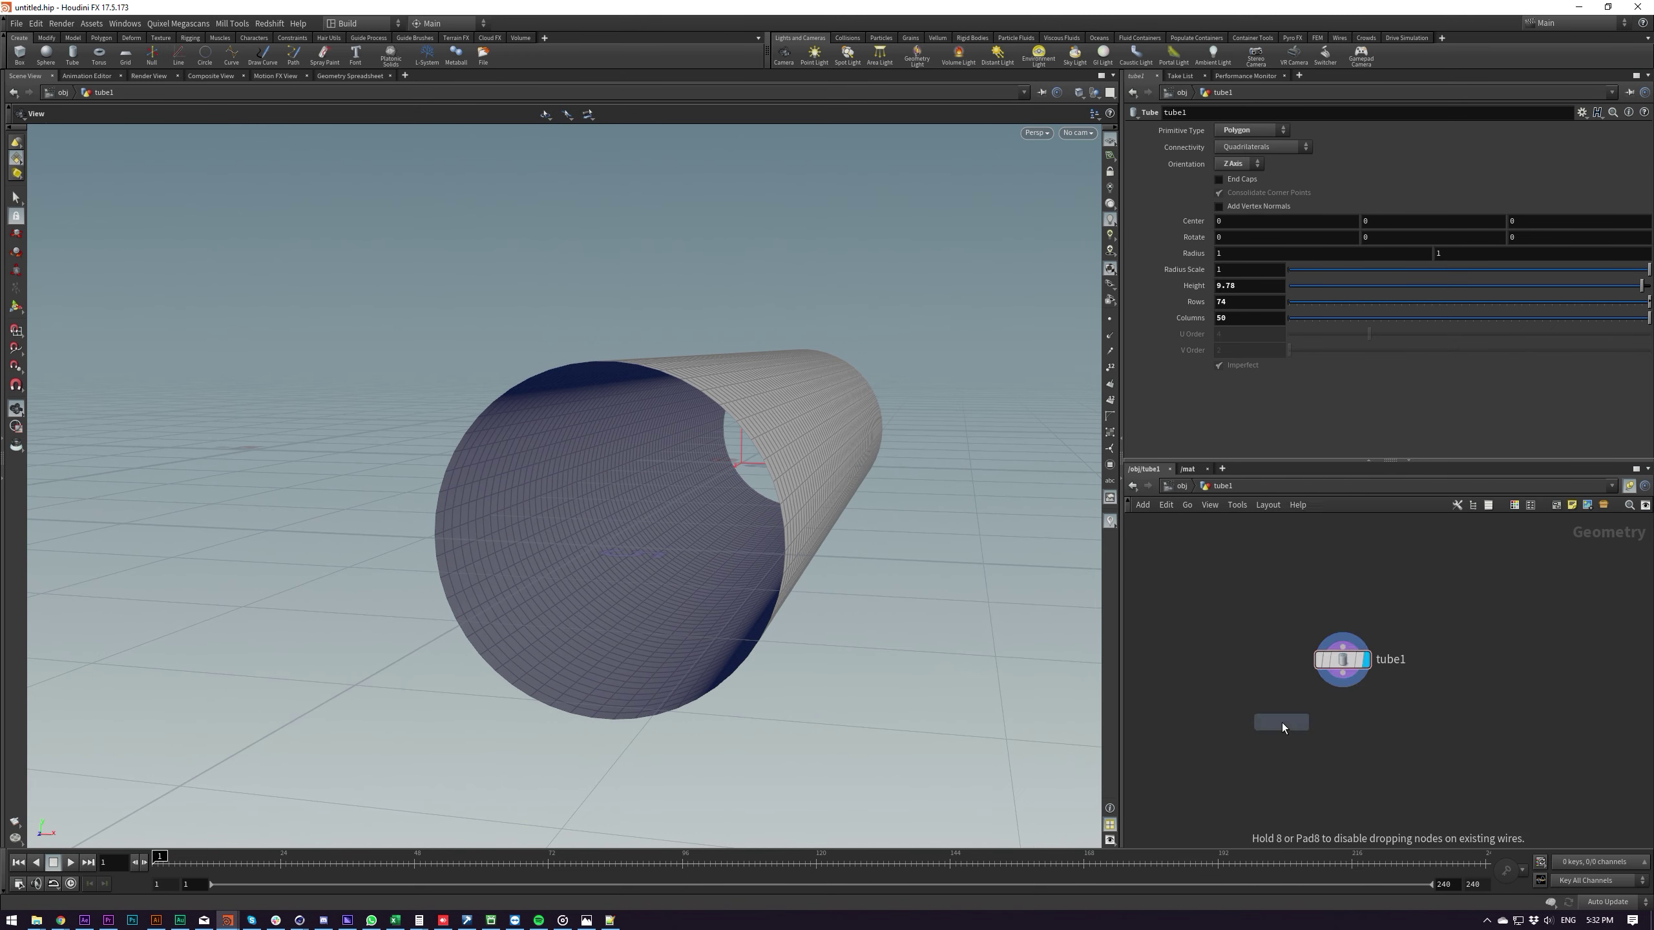
pyautogui.click(1351, 723)
pyautogui.click(1366, 715)
# Add a UV Quick Shade node after the UV Texture node and display the checker pattern on the tube
pyautogui.press('Tab')
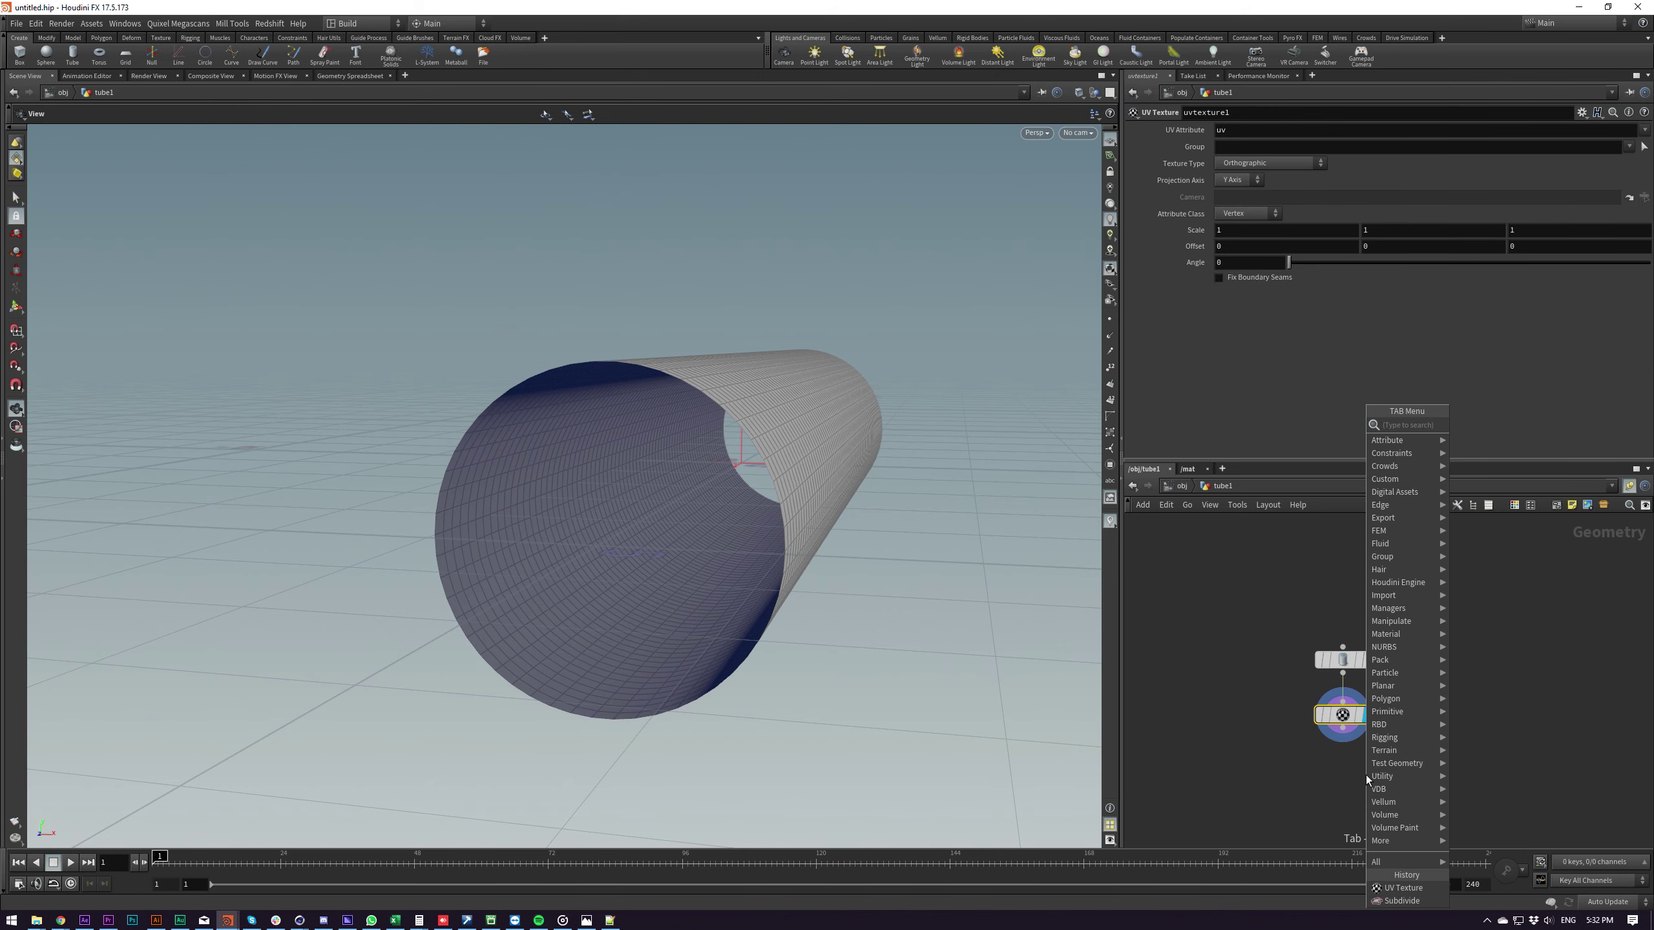
pyautogui.write('uvq')
pyautogui.press('Return')
pyautogui.click(1342, 774)
pyautogui.click(1365, 770)
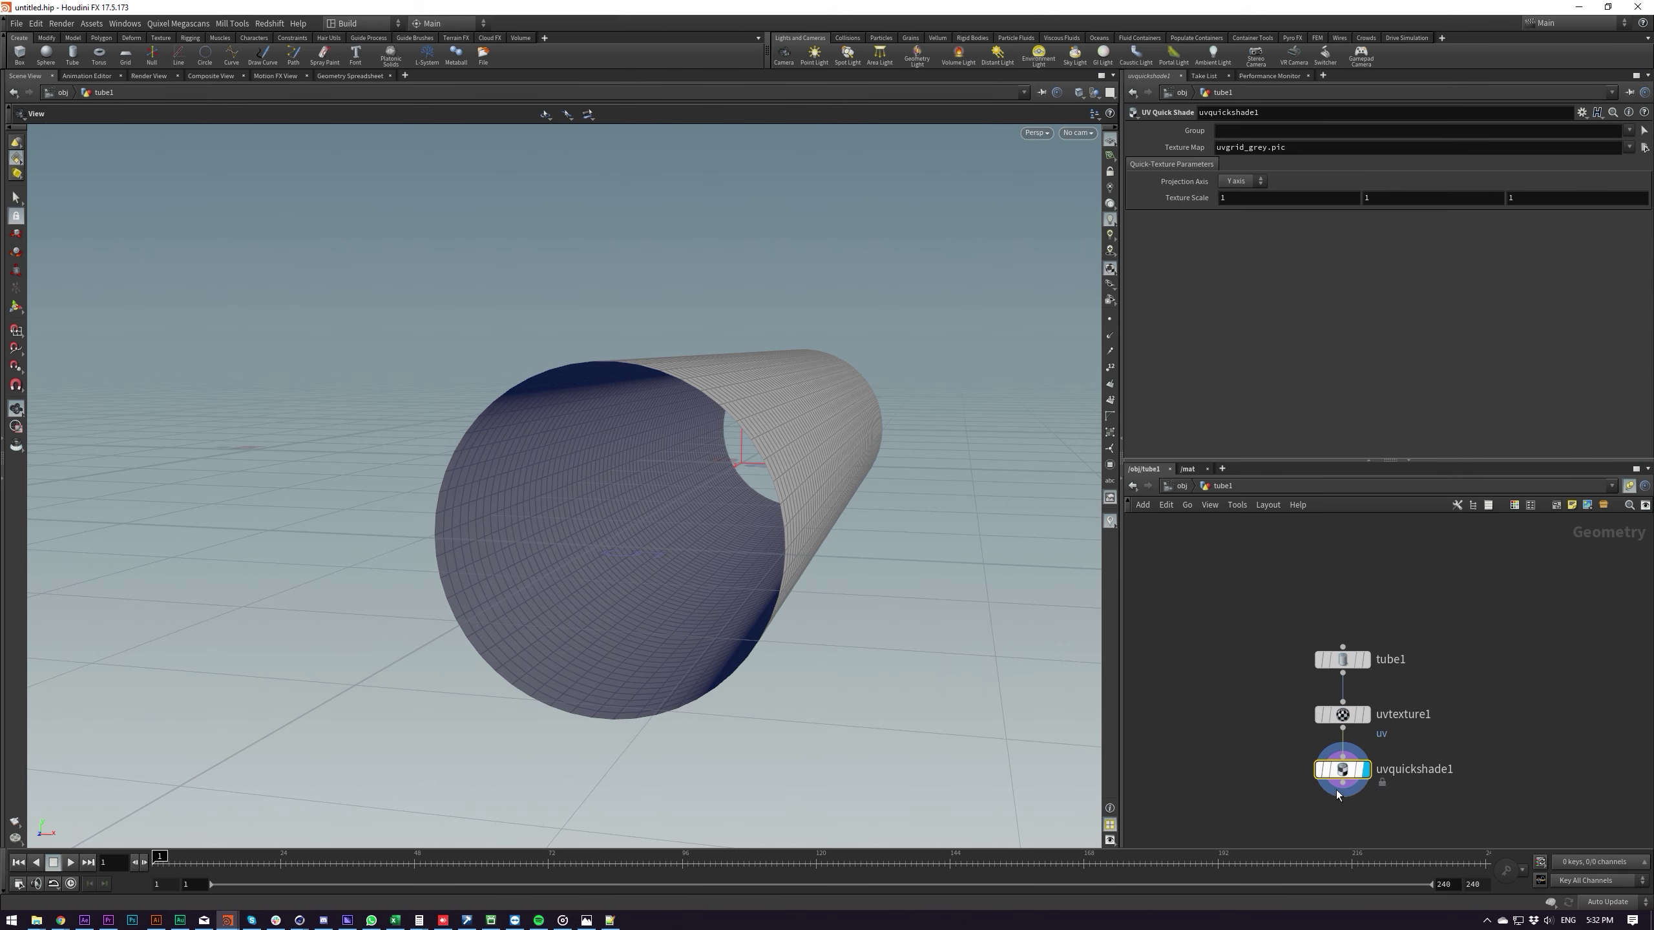
pyautogui.moveTo(860, 591); pyautogui.dragTo(704, 629)
pyautogui.moveTo(703, 629); pyautogui.dragTo(729, 581, button='middle')
pyautogui.moveTo(729, 580); pyautogui.dragTo(757, 587)
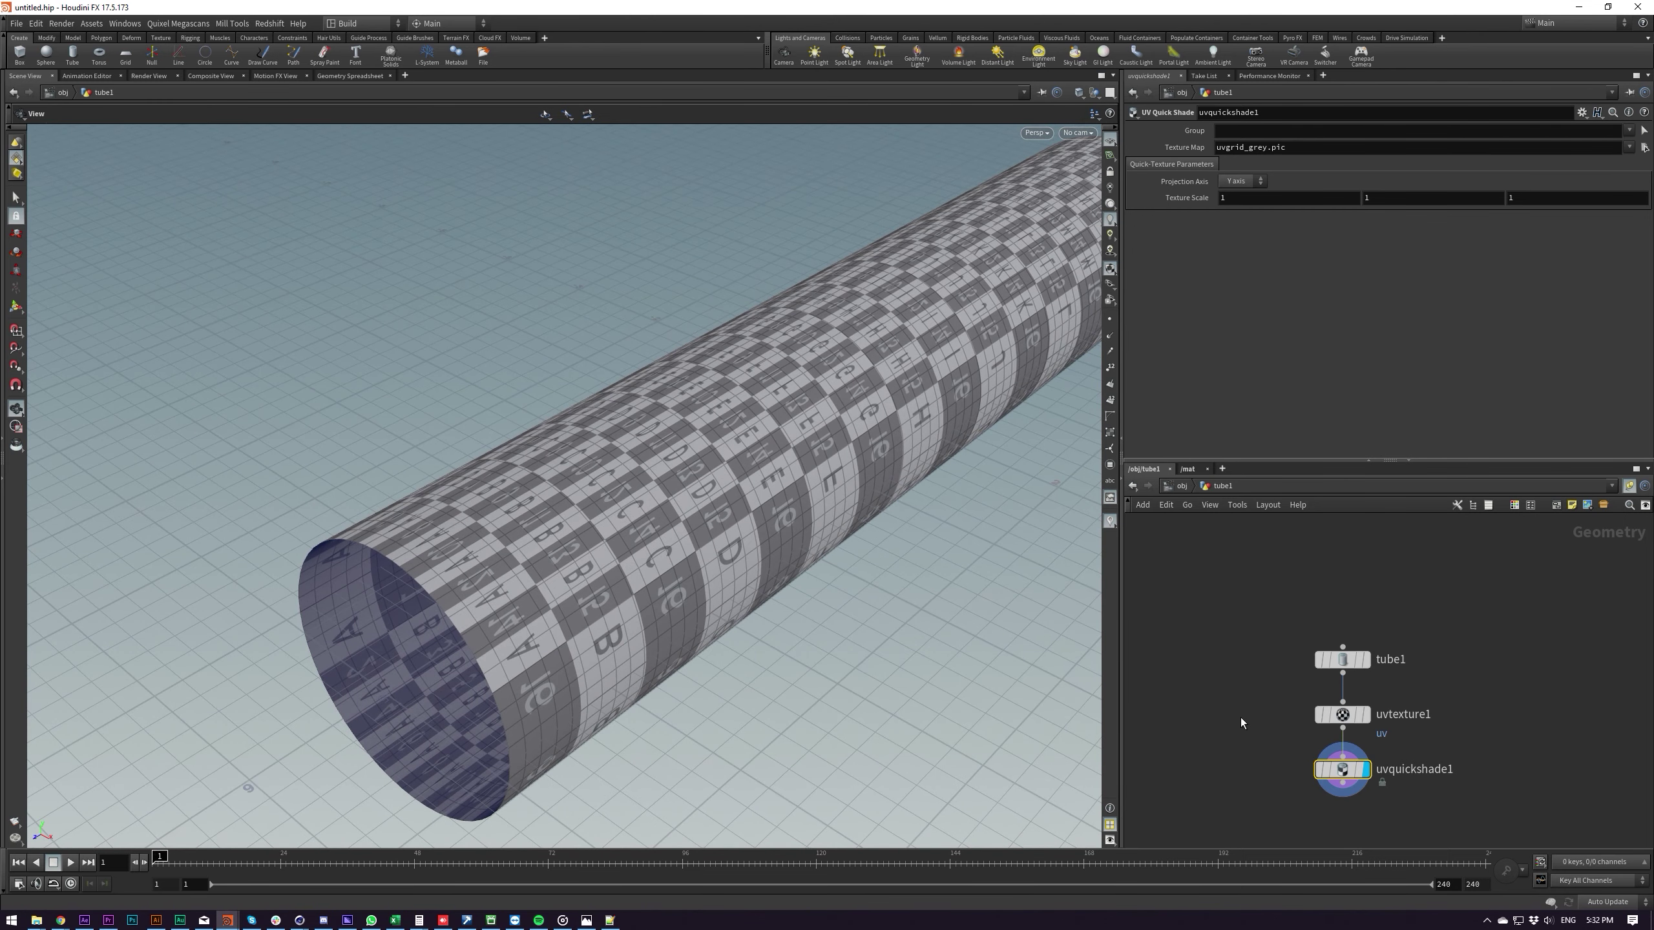
# Set the UV Texture node to Cylindrical projection along the Z axis
pyautogui.click(1341, 715)
pyautogui.click(1280, 167)
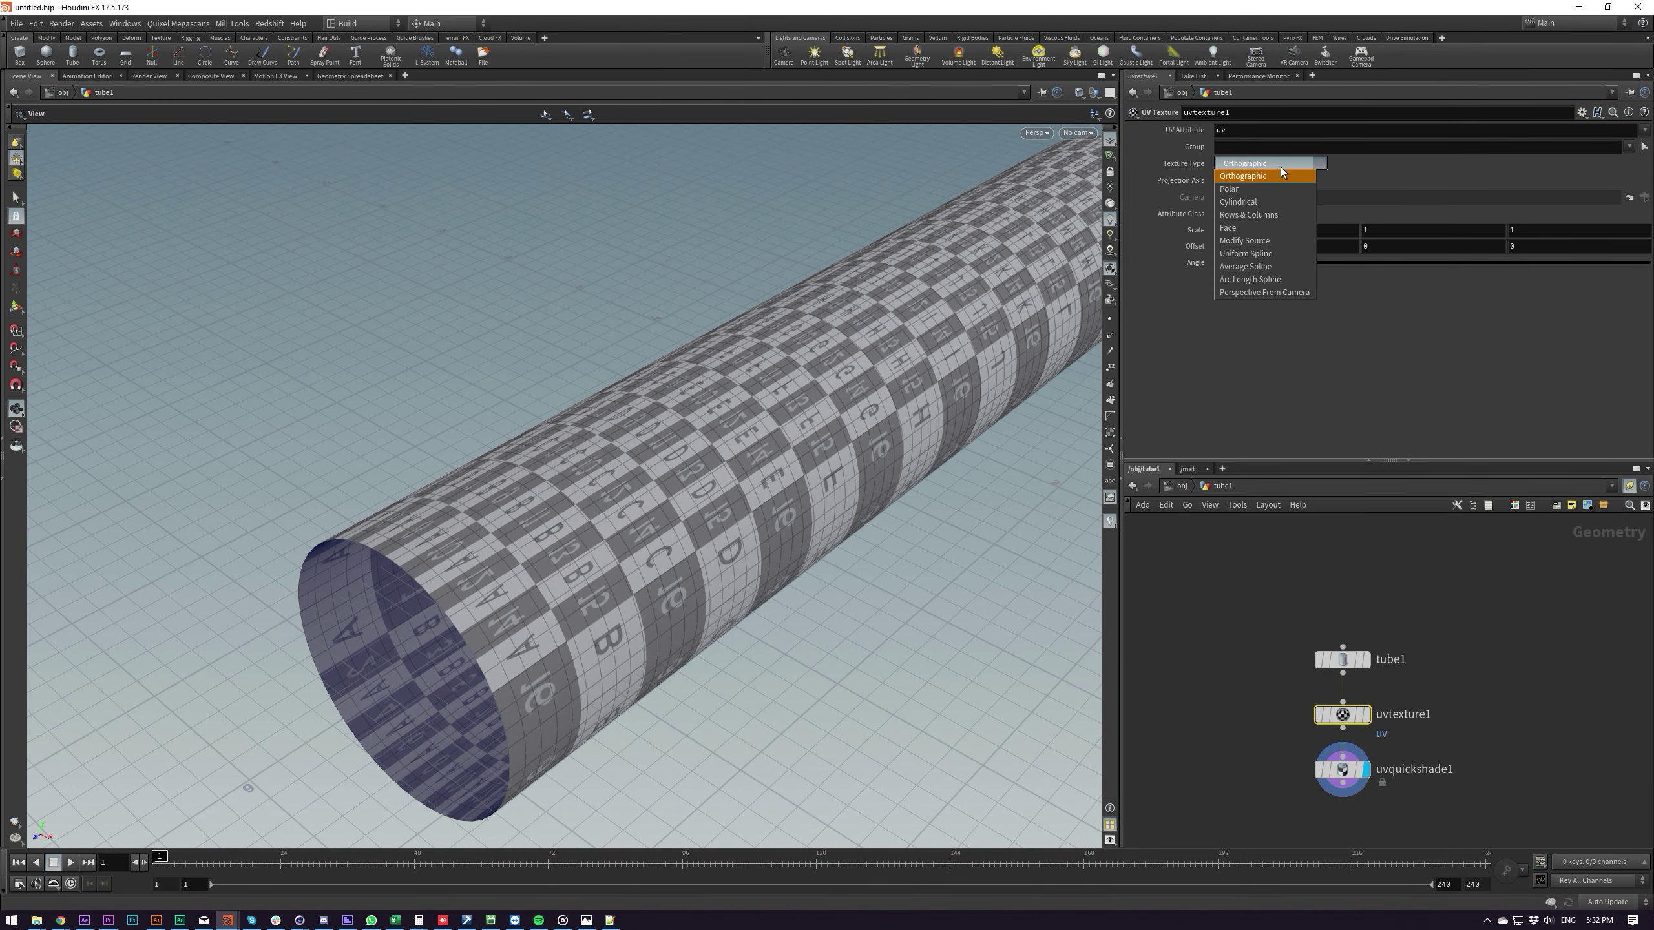
pyautogui.click(1287, 163)
pyautogui.click(1287, 163)
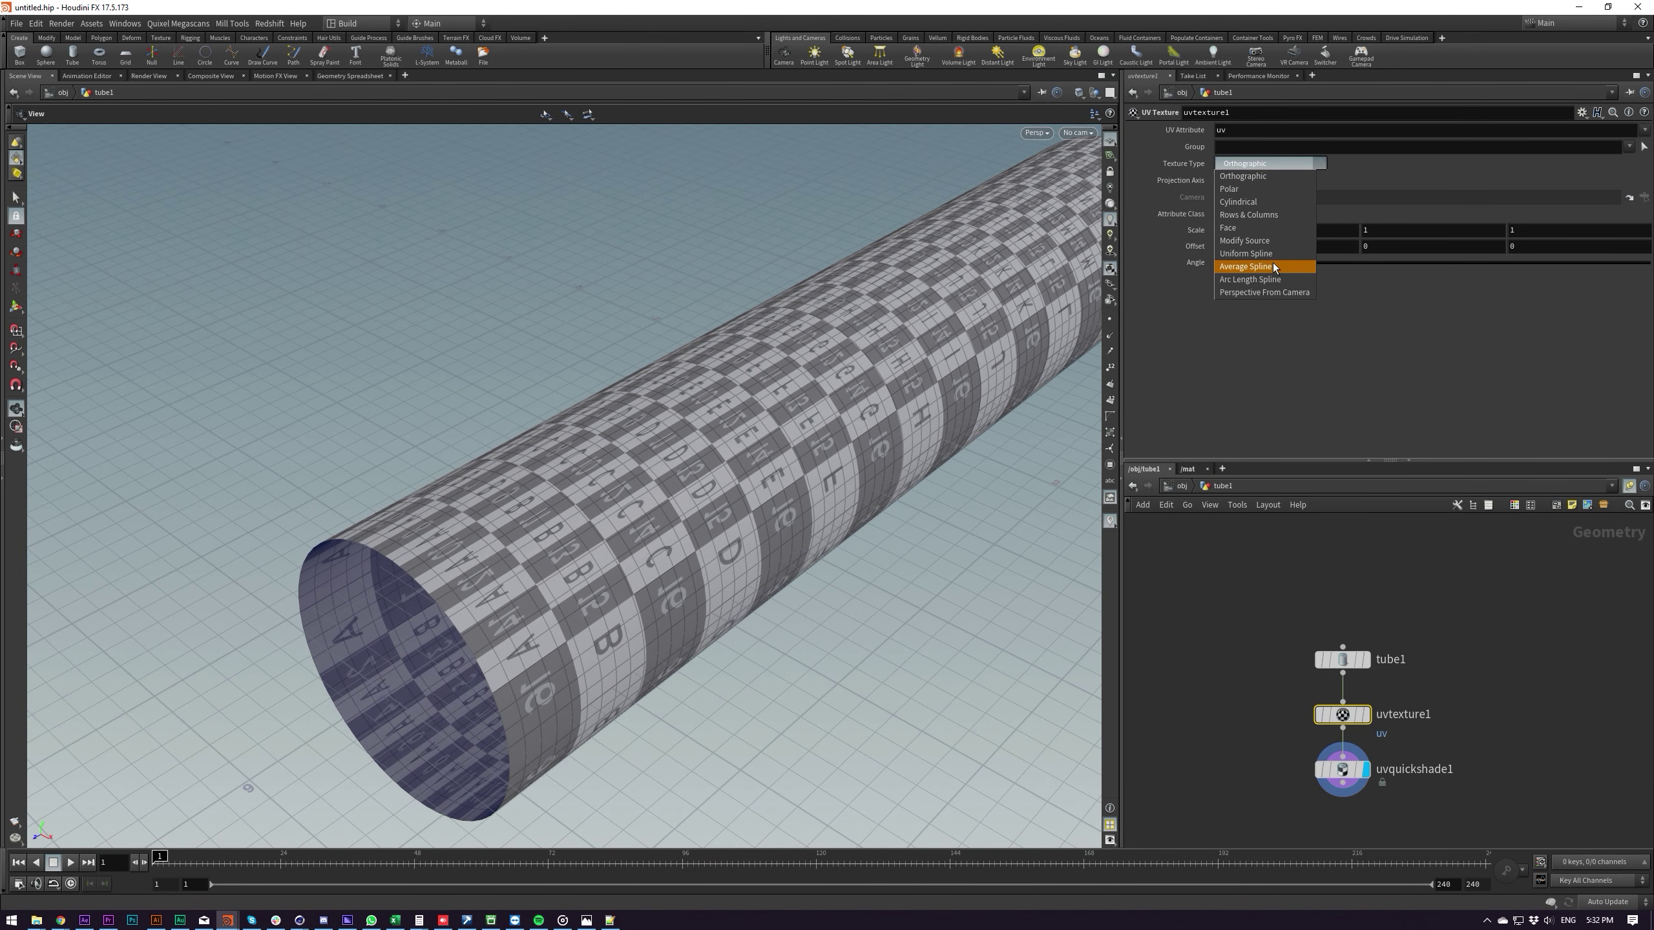
pyautogui.click(1269, 203)
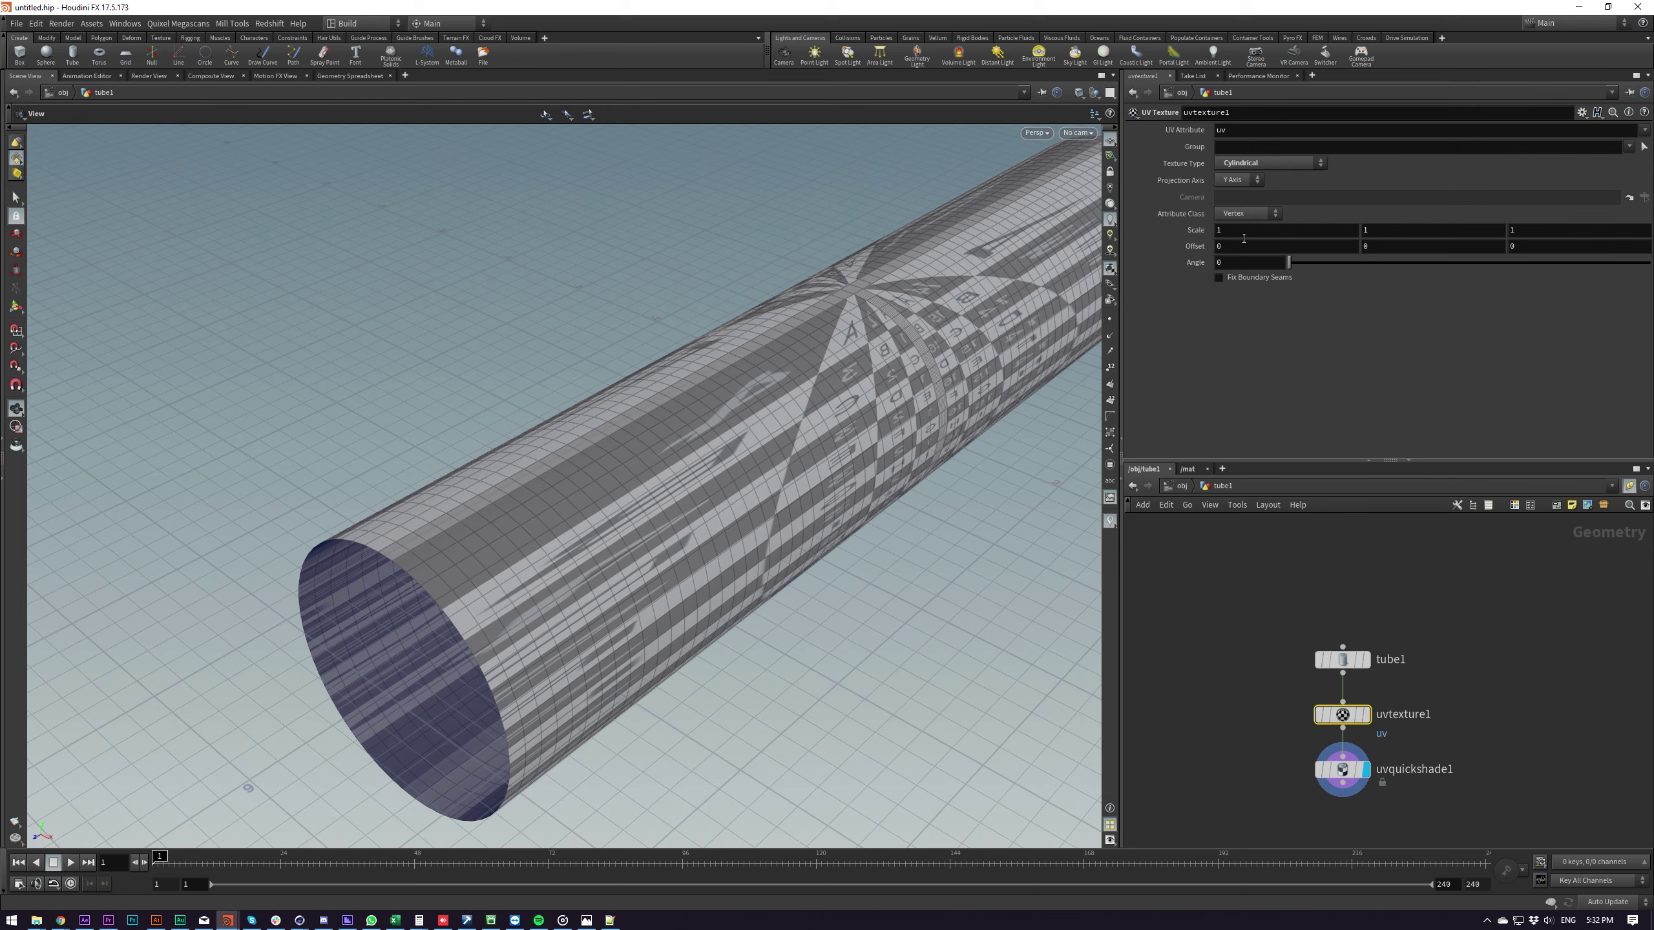
pyautogui.click(1239, 180)
pyautogui.click(1237, 214)
pyautogui.moveTo(895, 359); pyautogui.dragTo(720, 372)
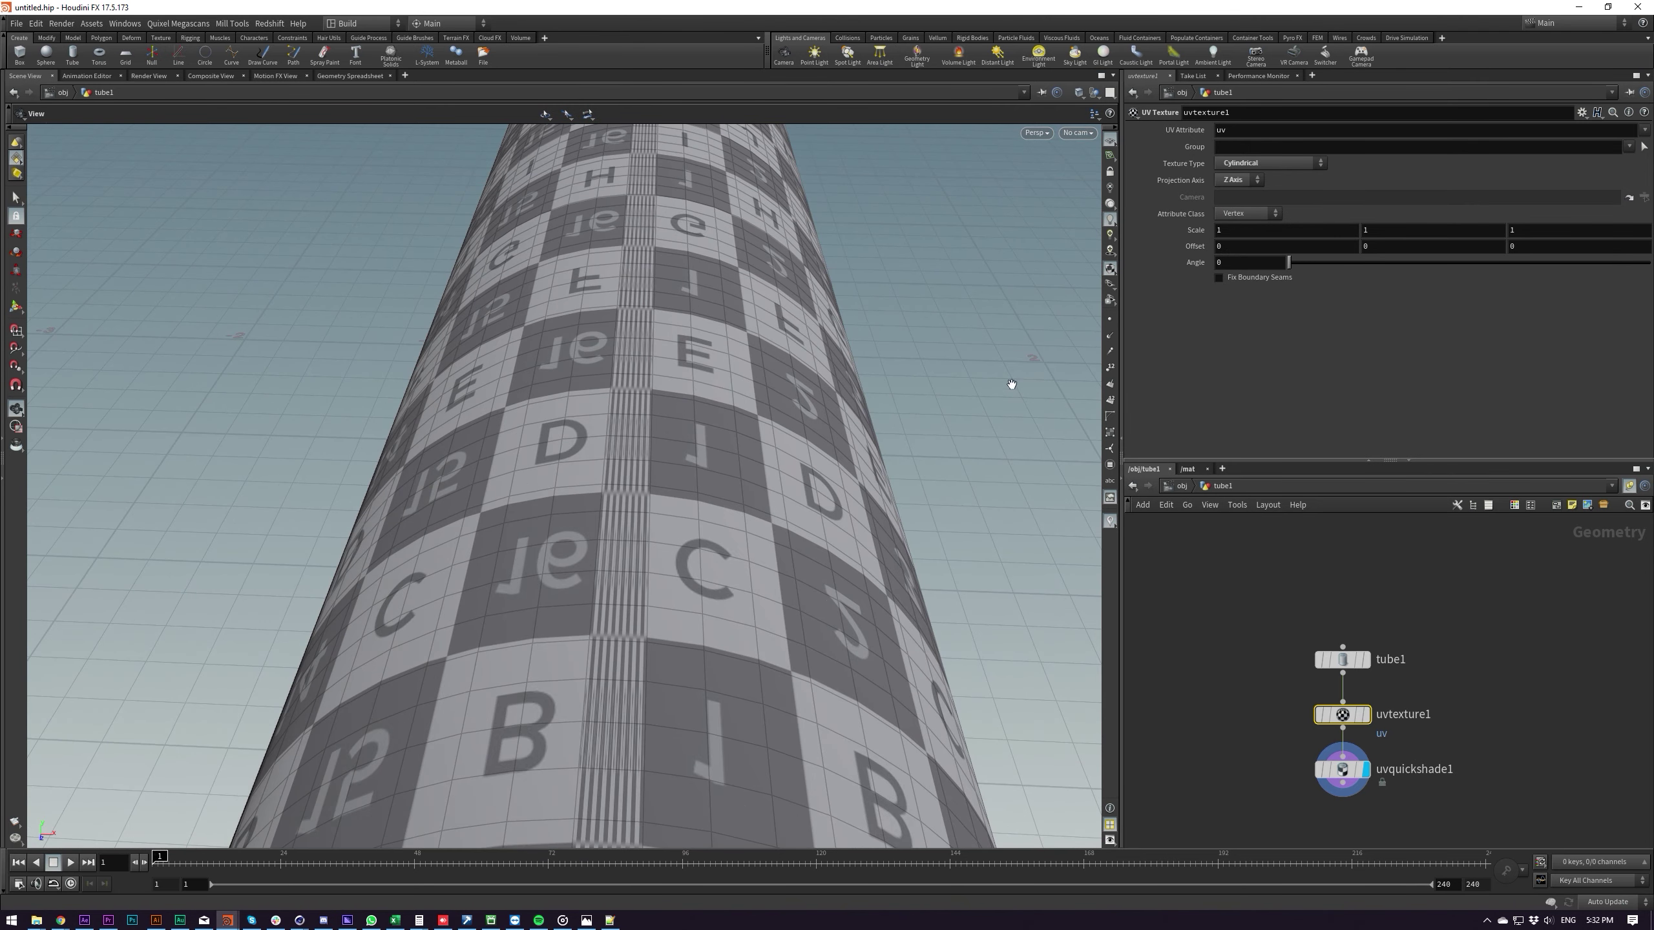
# Enable Fix Boundary Seams on the UV Texture node and adjust its second scale value to even out the checker squares
pyautogui.click(1219, 277)
pyautogui.moveTo(846, 391); pyautogui.dragTo(586, 397)
pyautogui.moveTo(1387, 232); pyautogui.dragTo(1440, 233, button='middle')
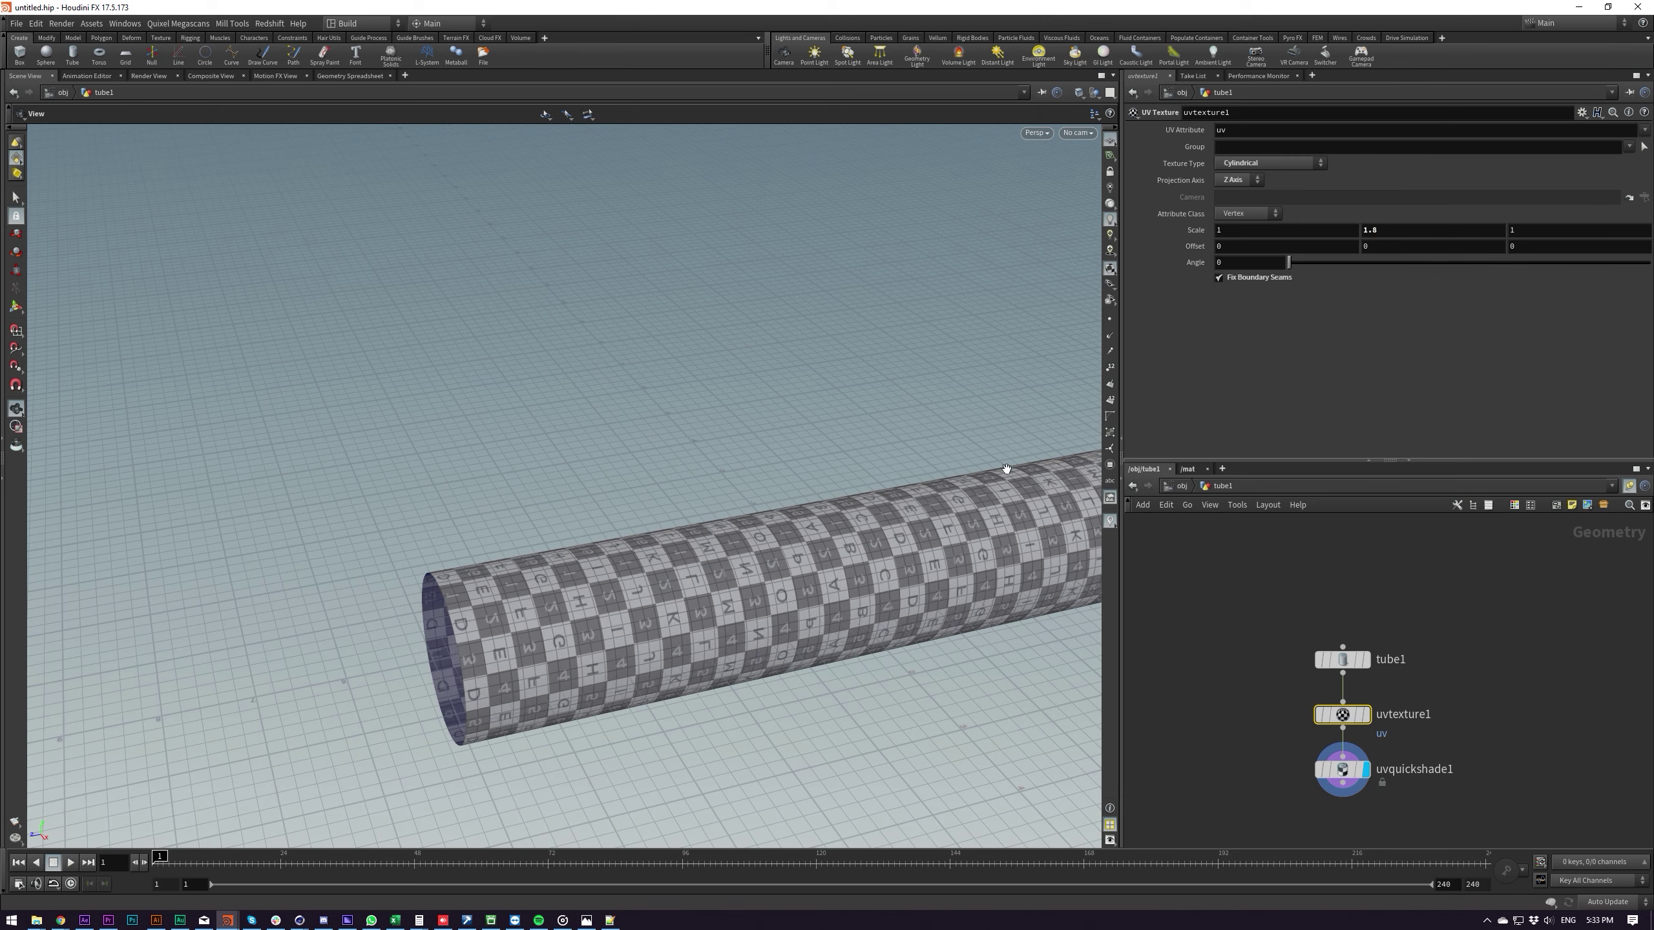
pyautogui.scroll(5, 1070, 277)
pyautogui.moveTo(1029, 333); pyautogui.dragTo(845, 476)
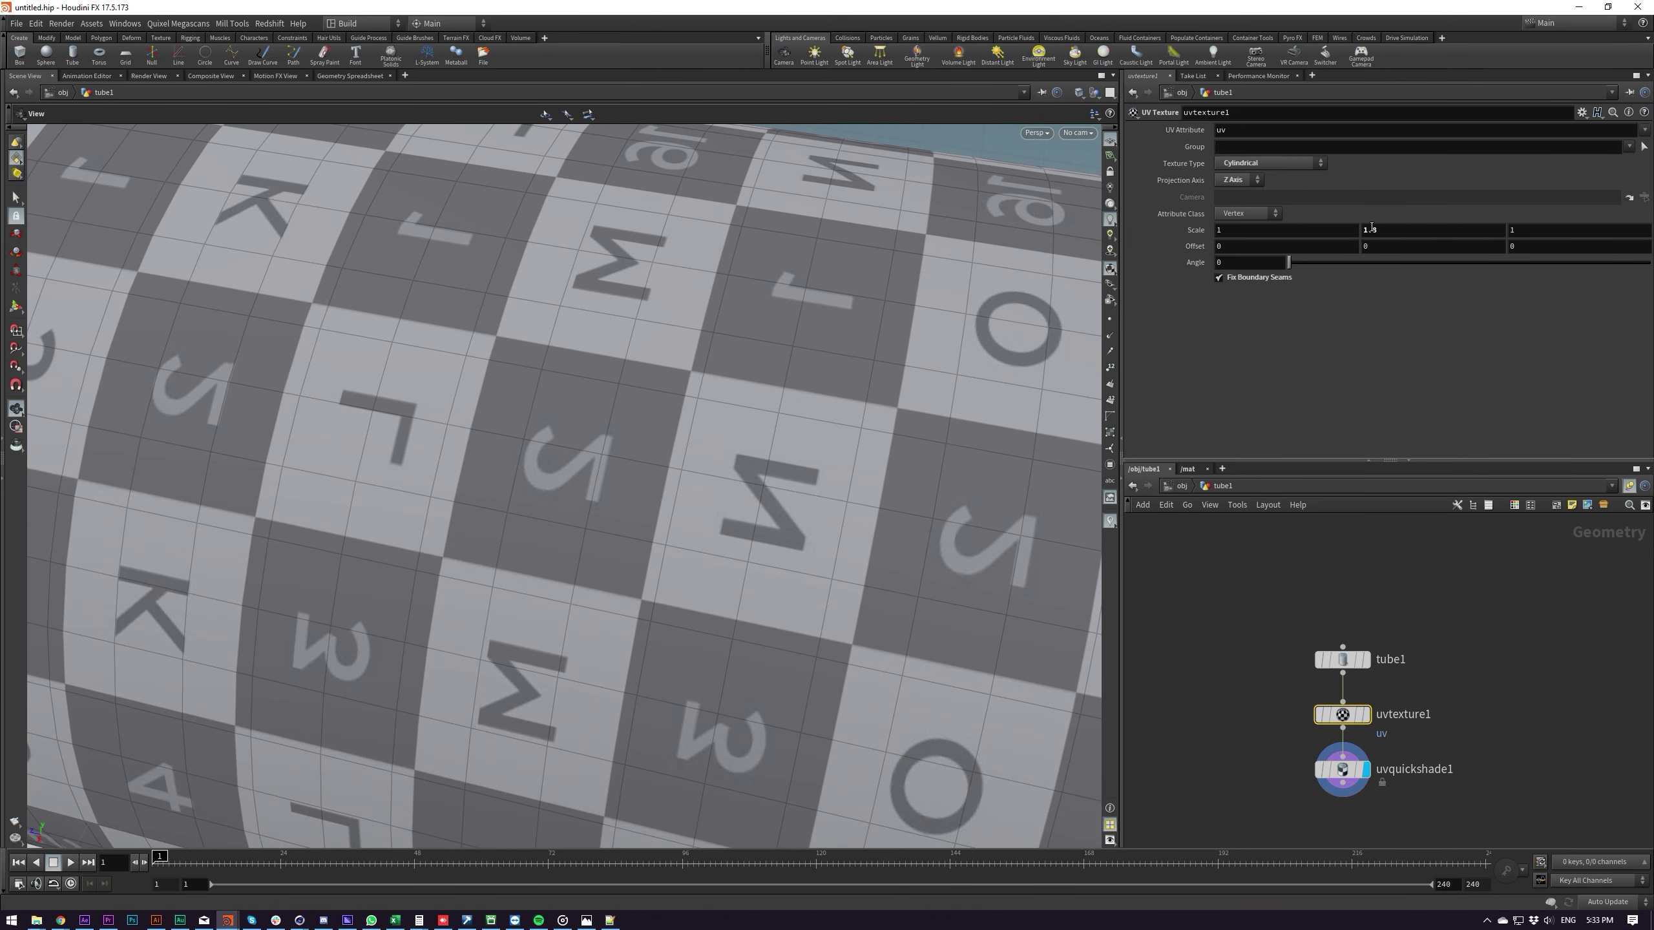
pyautogui.moveTo(1378, 231); pyautogui.dragTo(1400, 234, button='middle')
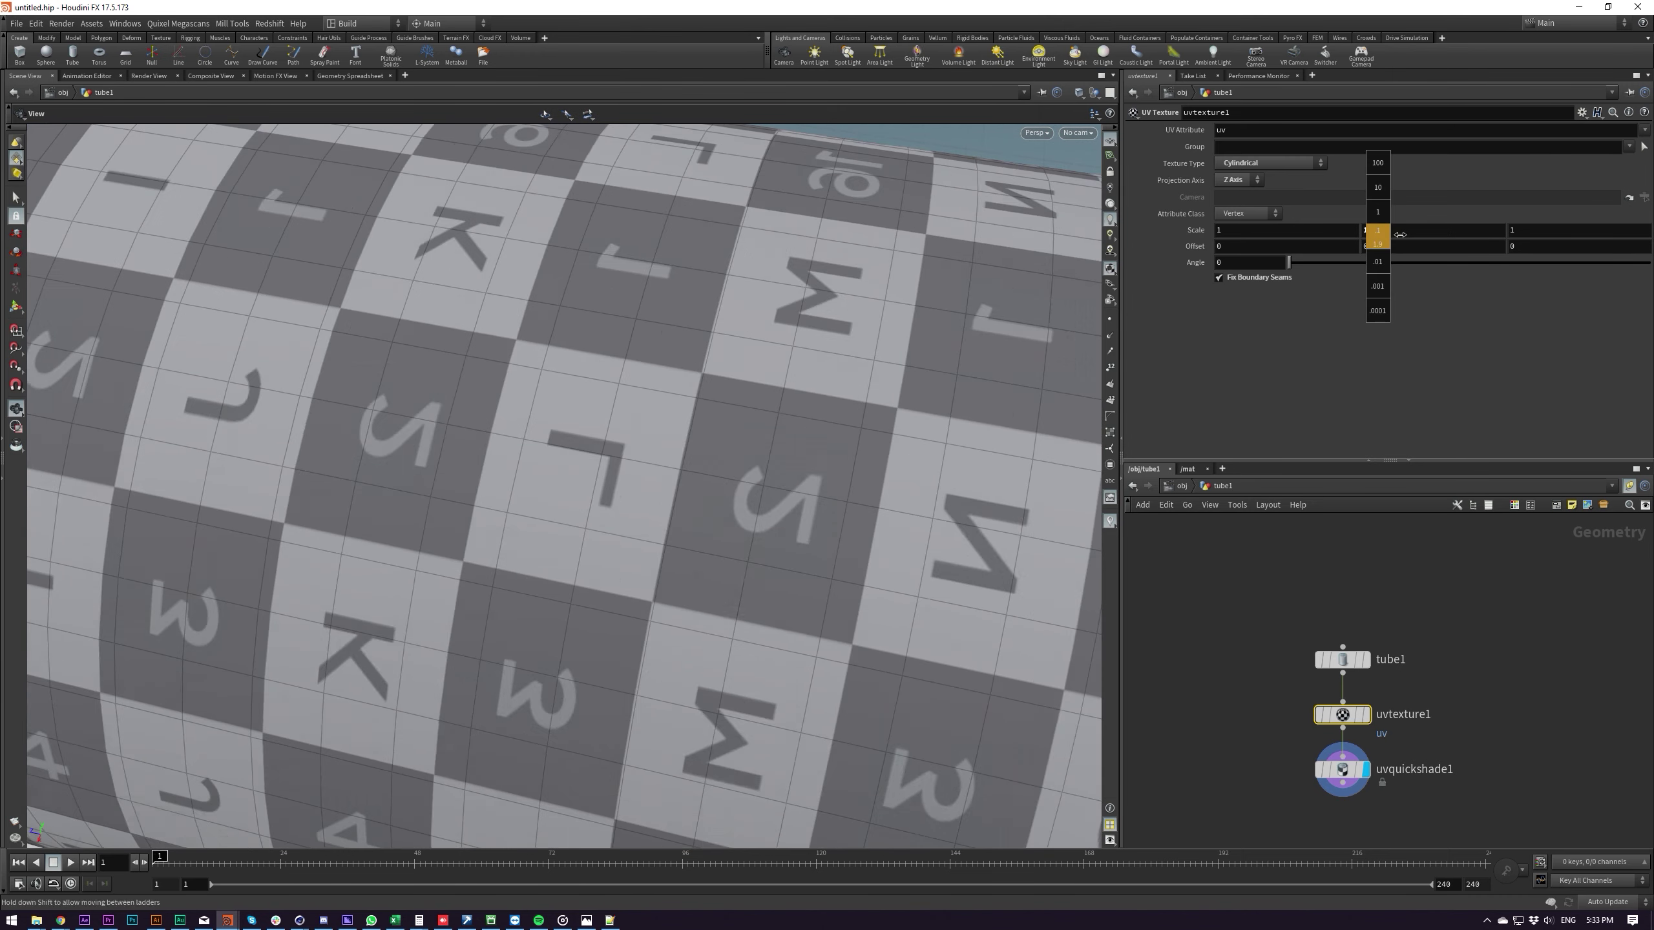
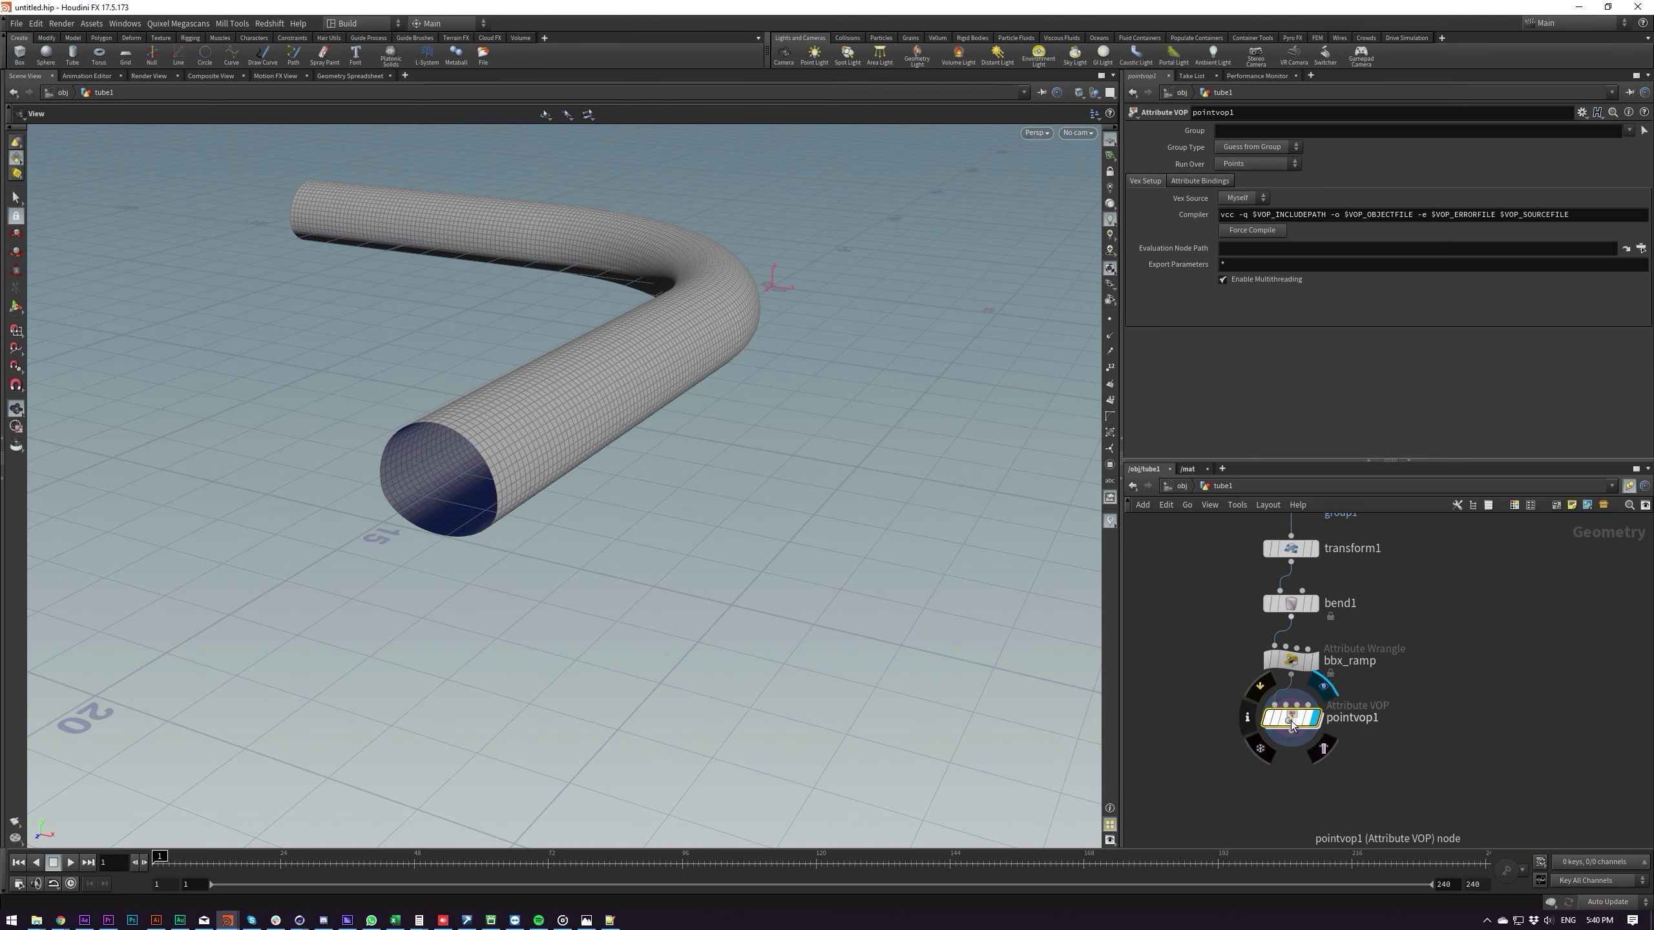
# Open the pointvop1 network and move the global parameters node farther from the output node to make room
pyautogui.press('r')
pyautogui.doubleClick(1291, 720)
pyautogui.moveTo(1291, 720); pyautogui.dragTo(1248, 736, button='middle')
pyautogui.moveTo(1235, 664); pyautogui.dragTo(1165, 584)
pyautogui.moveTo(1329, 643); pyautogui.dragTo(1431, 656, button='middle')
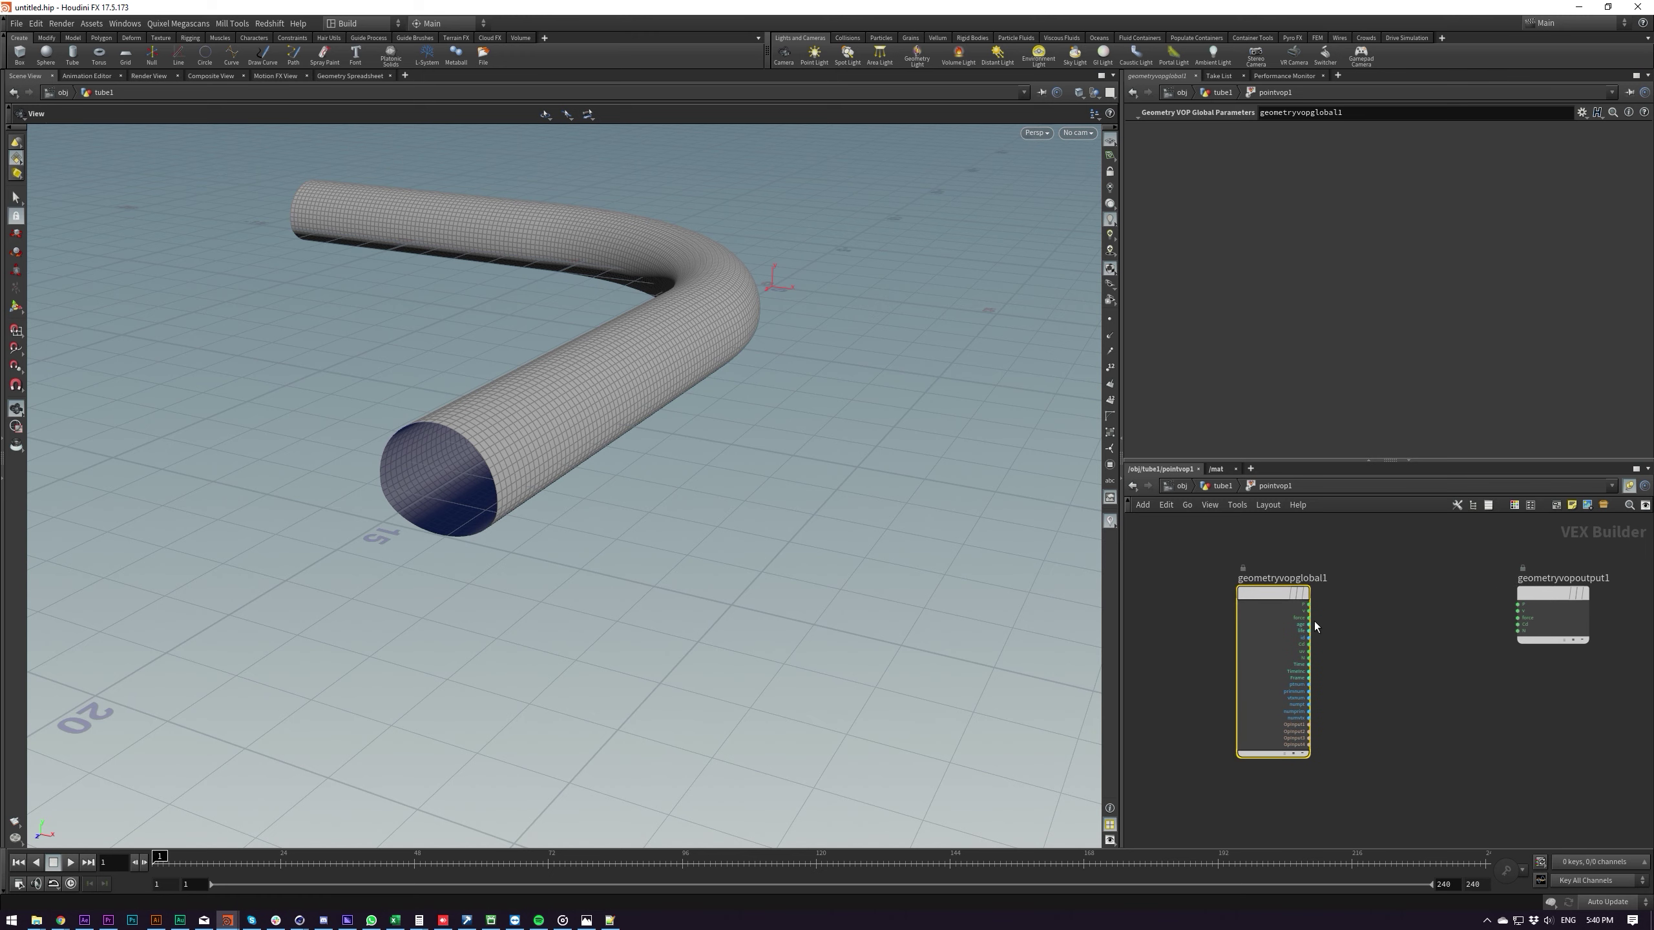
pyautogui.moveTo(1258, 595); pyautogui.dragTo(1186, 592)
pyautogui.click(1253, 619)
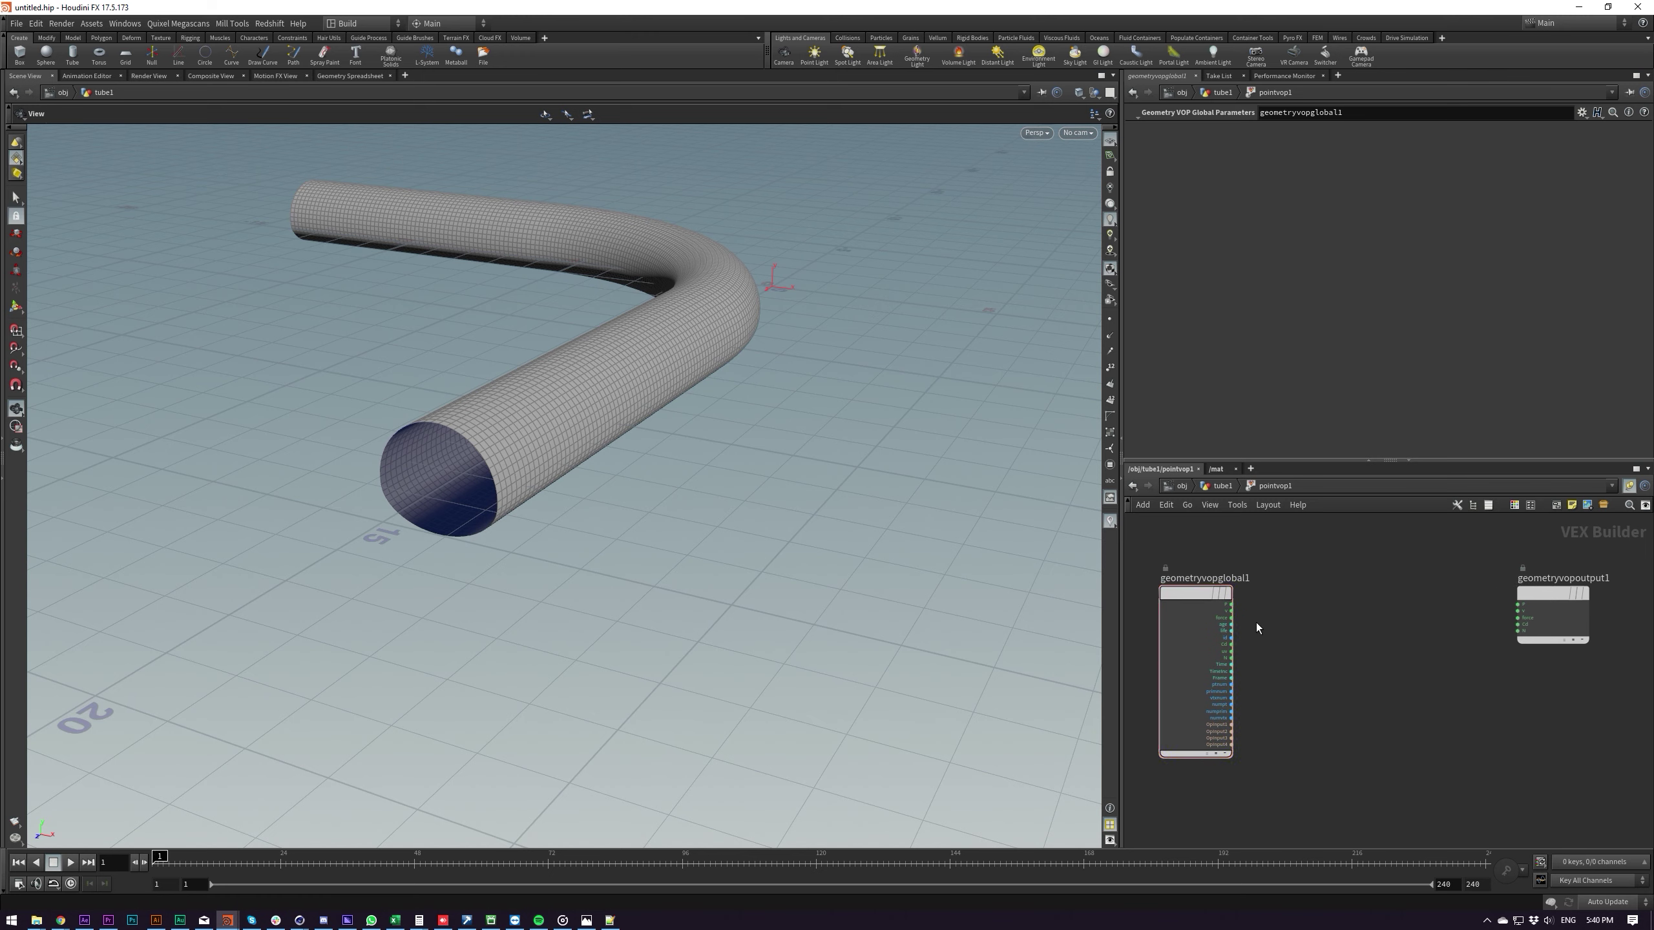
pyautogui.press('Tab')
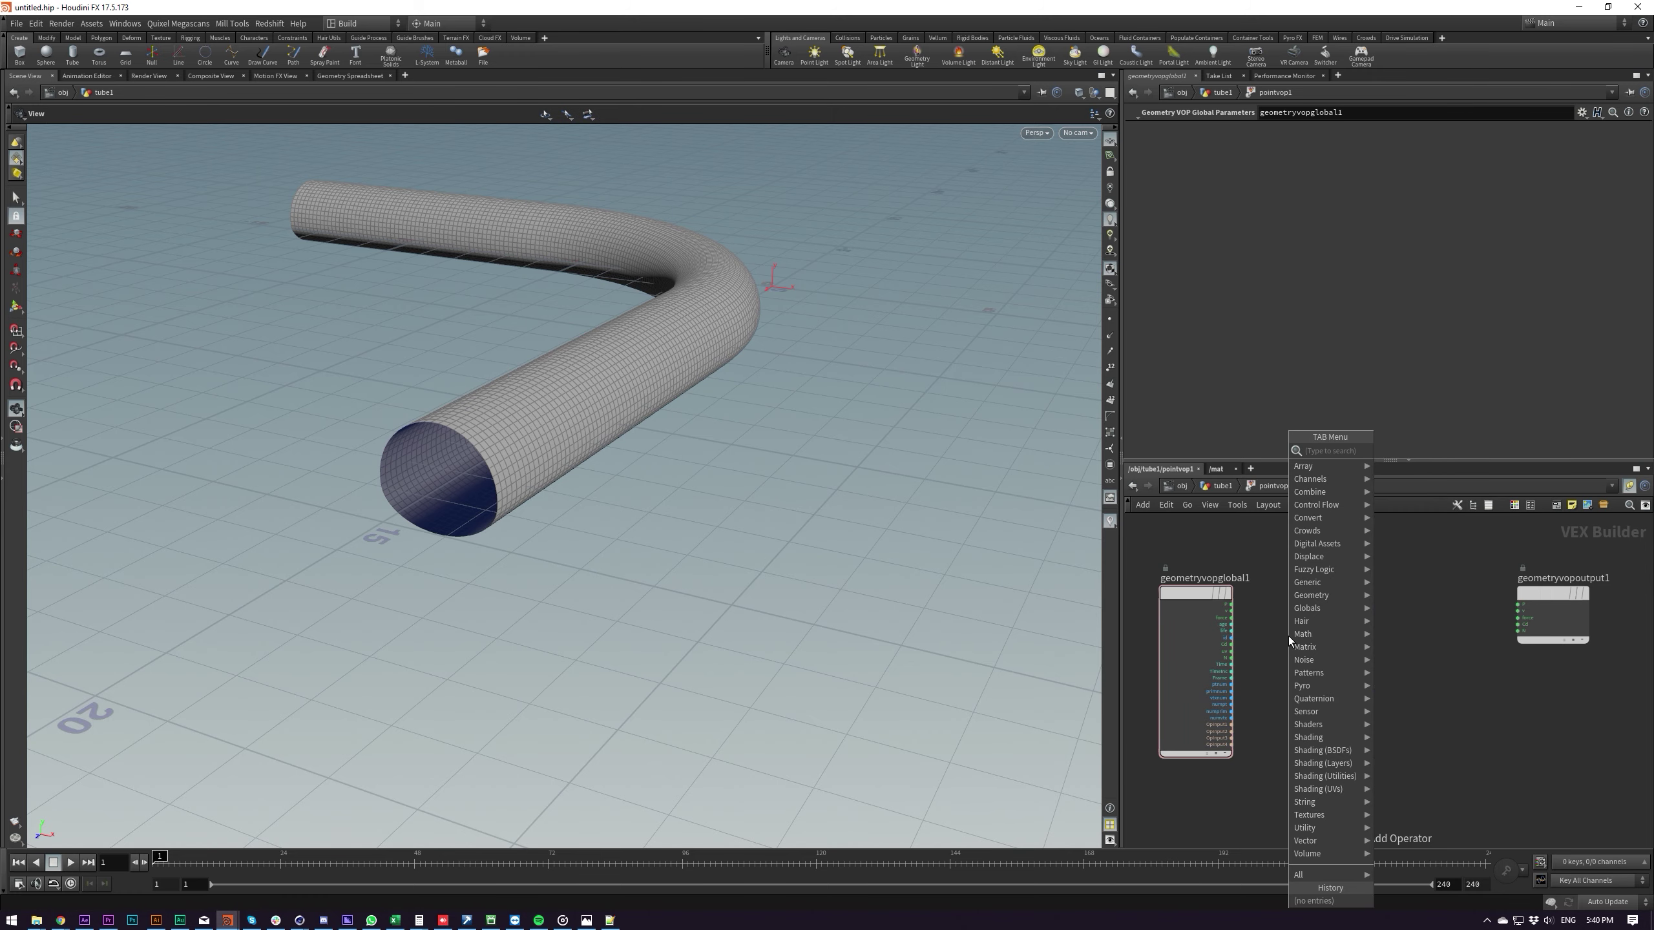
pyautogui.write('aa')
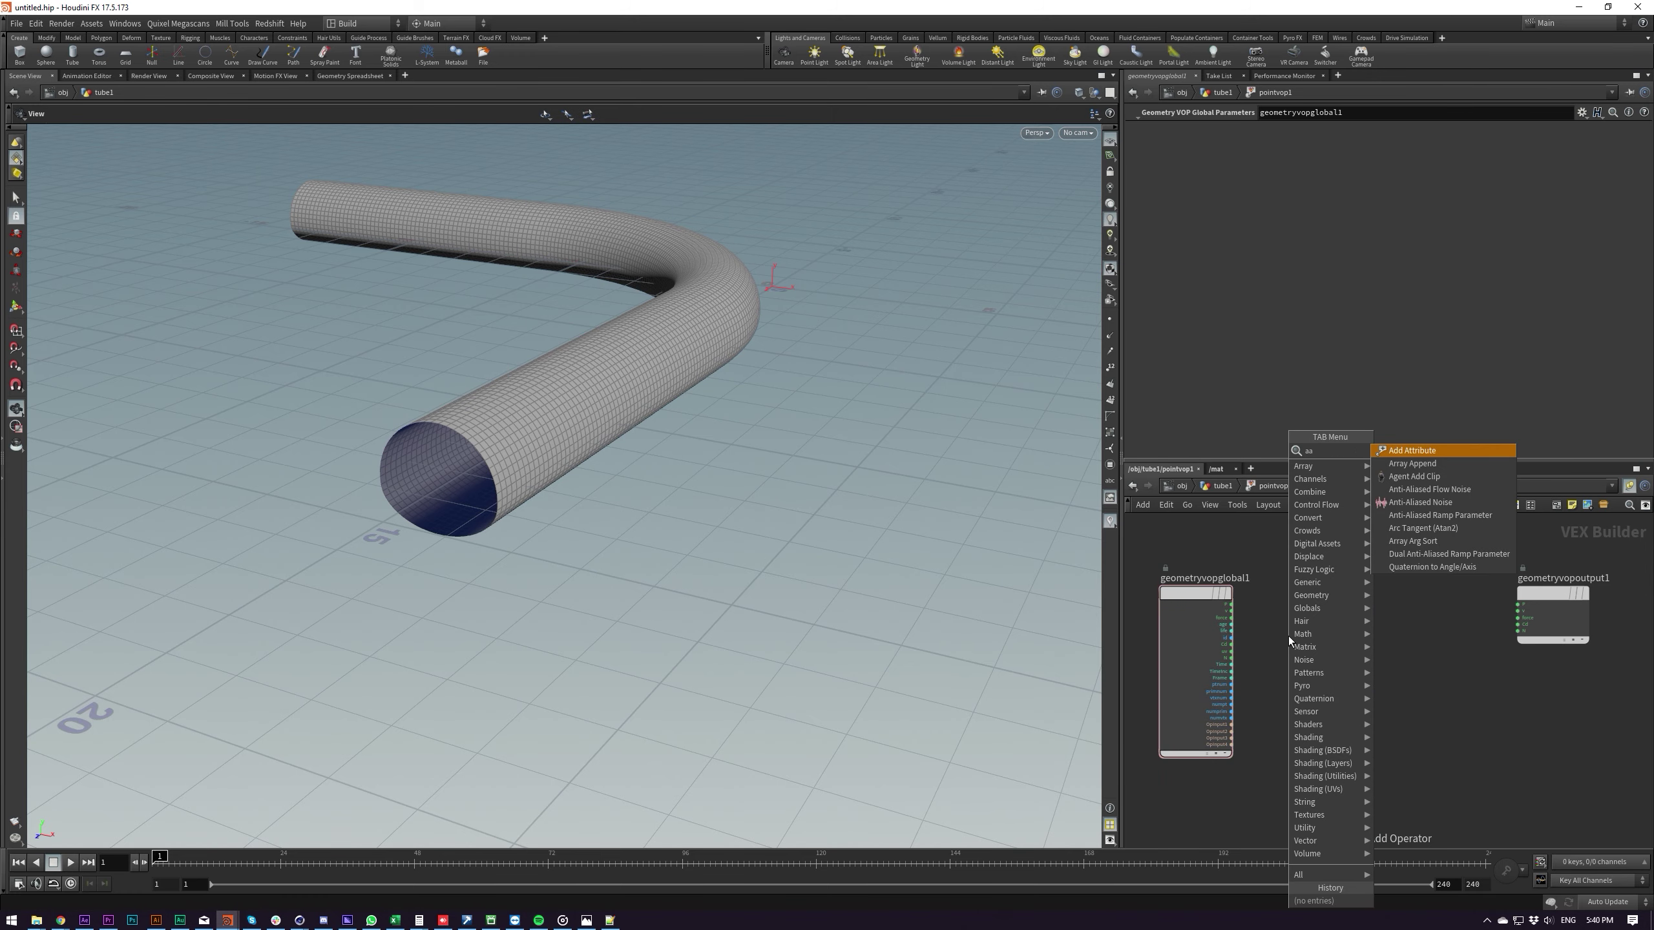
pyautogui.press('Down')
pyautogui.press('Down')
pyautogui.press('Down')
pyautogui.press('Down')
pyautogui.press('Down')
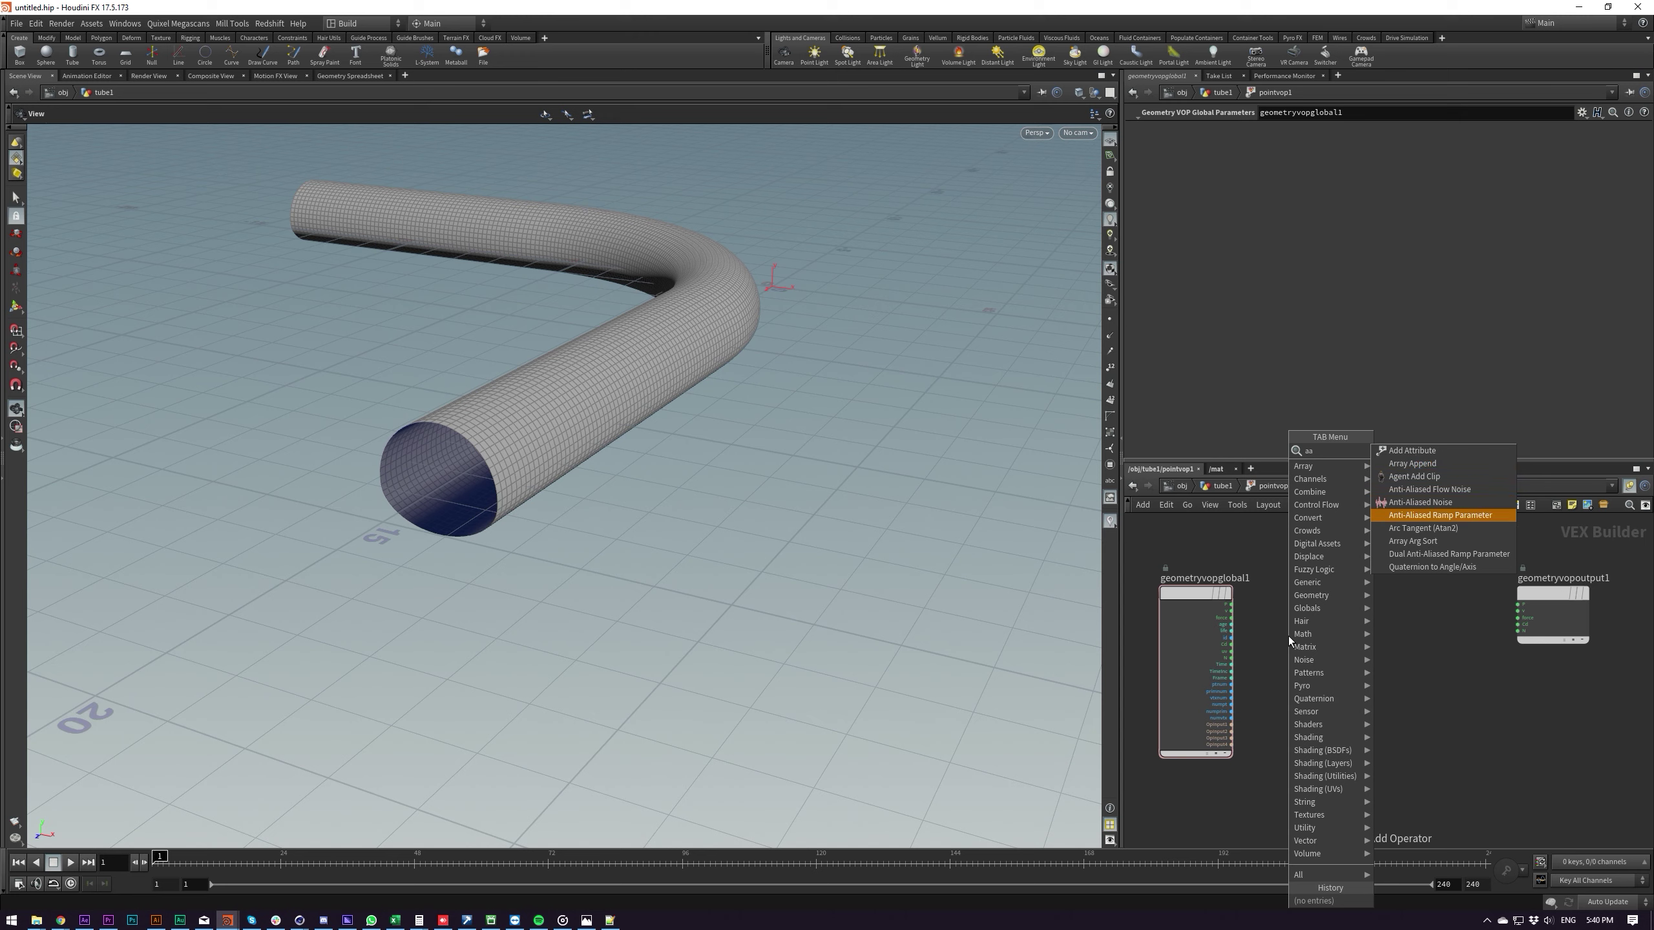
pyautogui.press('Return')
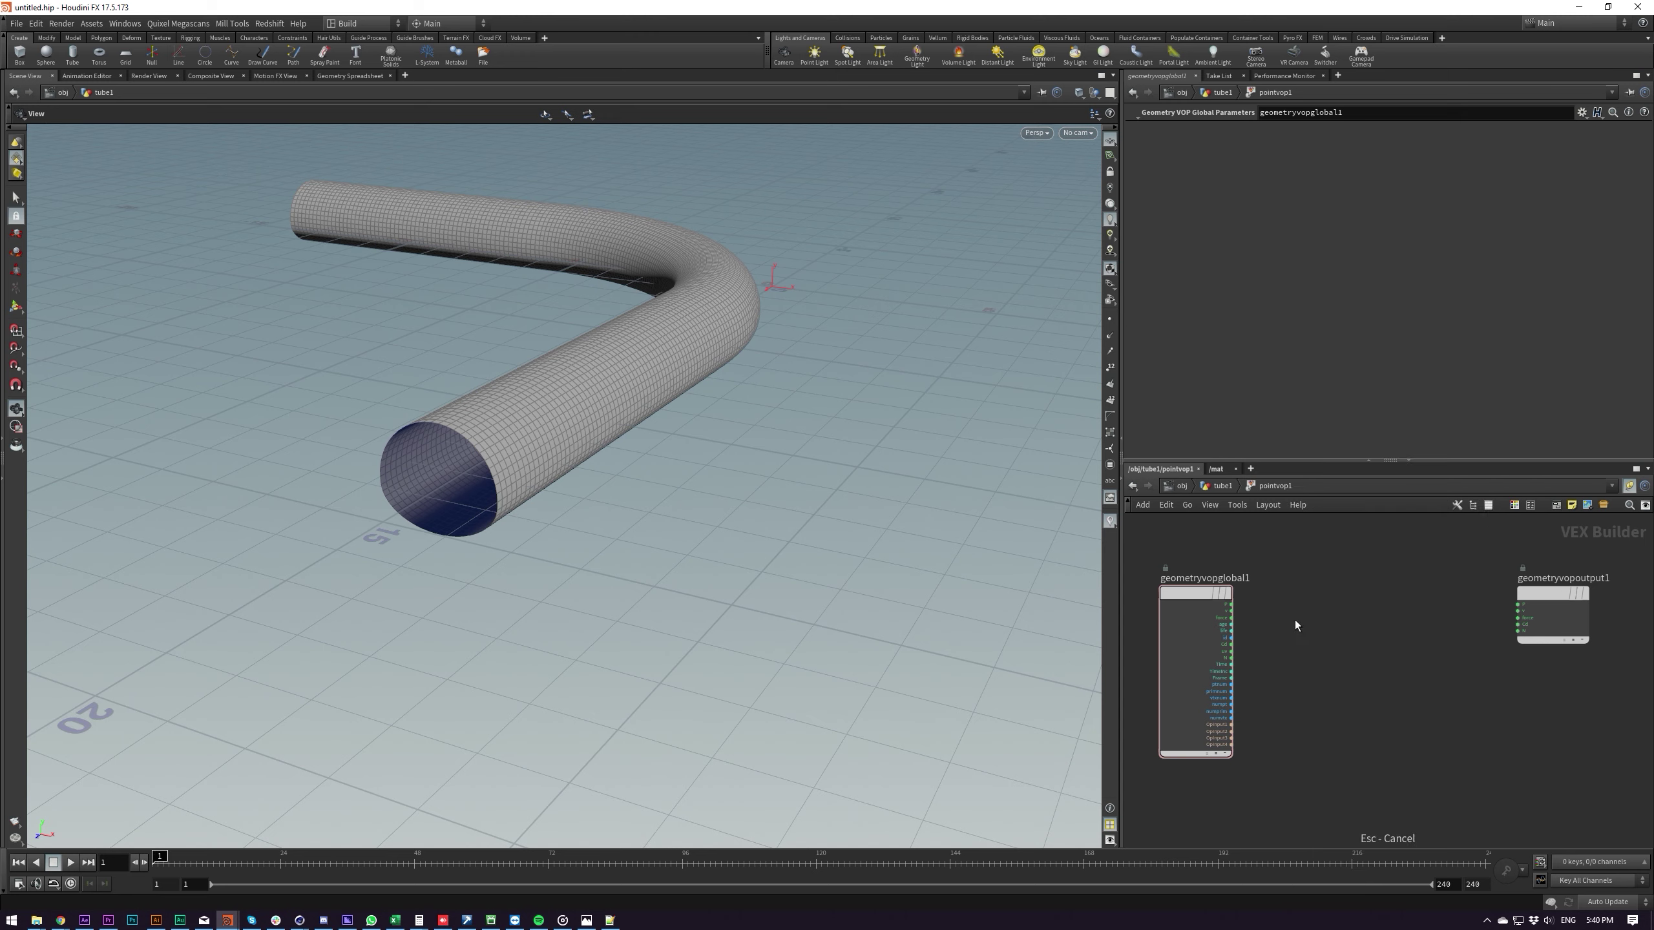
pyautogui.press('Escape')
# Add a Unified Noise node between the global parameters and output nodes and collapse its Fractal and Warping input groups
pyautogui.press('Tab')
pyautogui.write('uni')
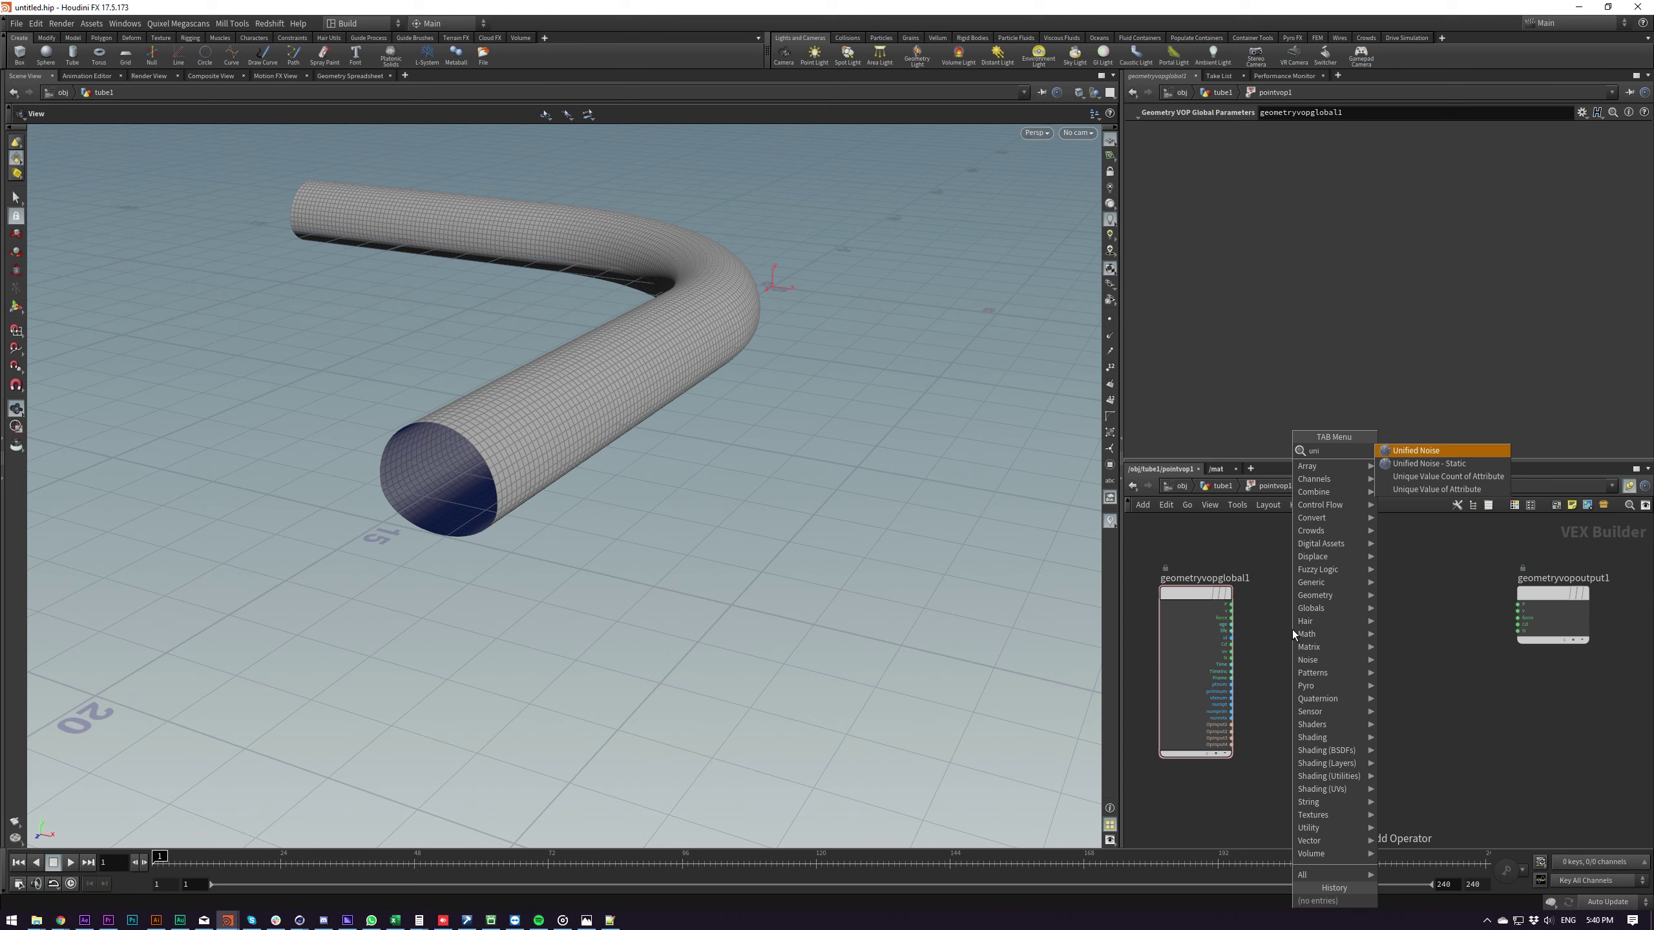
pyautogui.press('Return')
pyautogui.click(1309, 536)
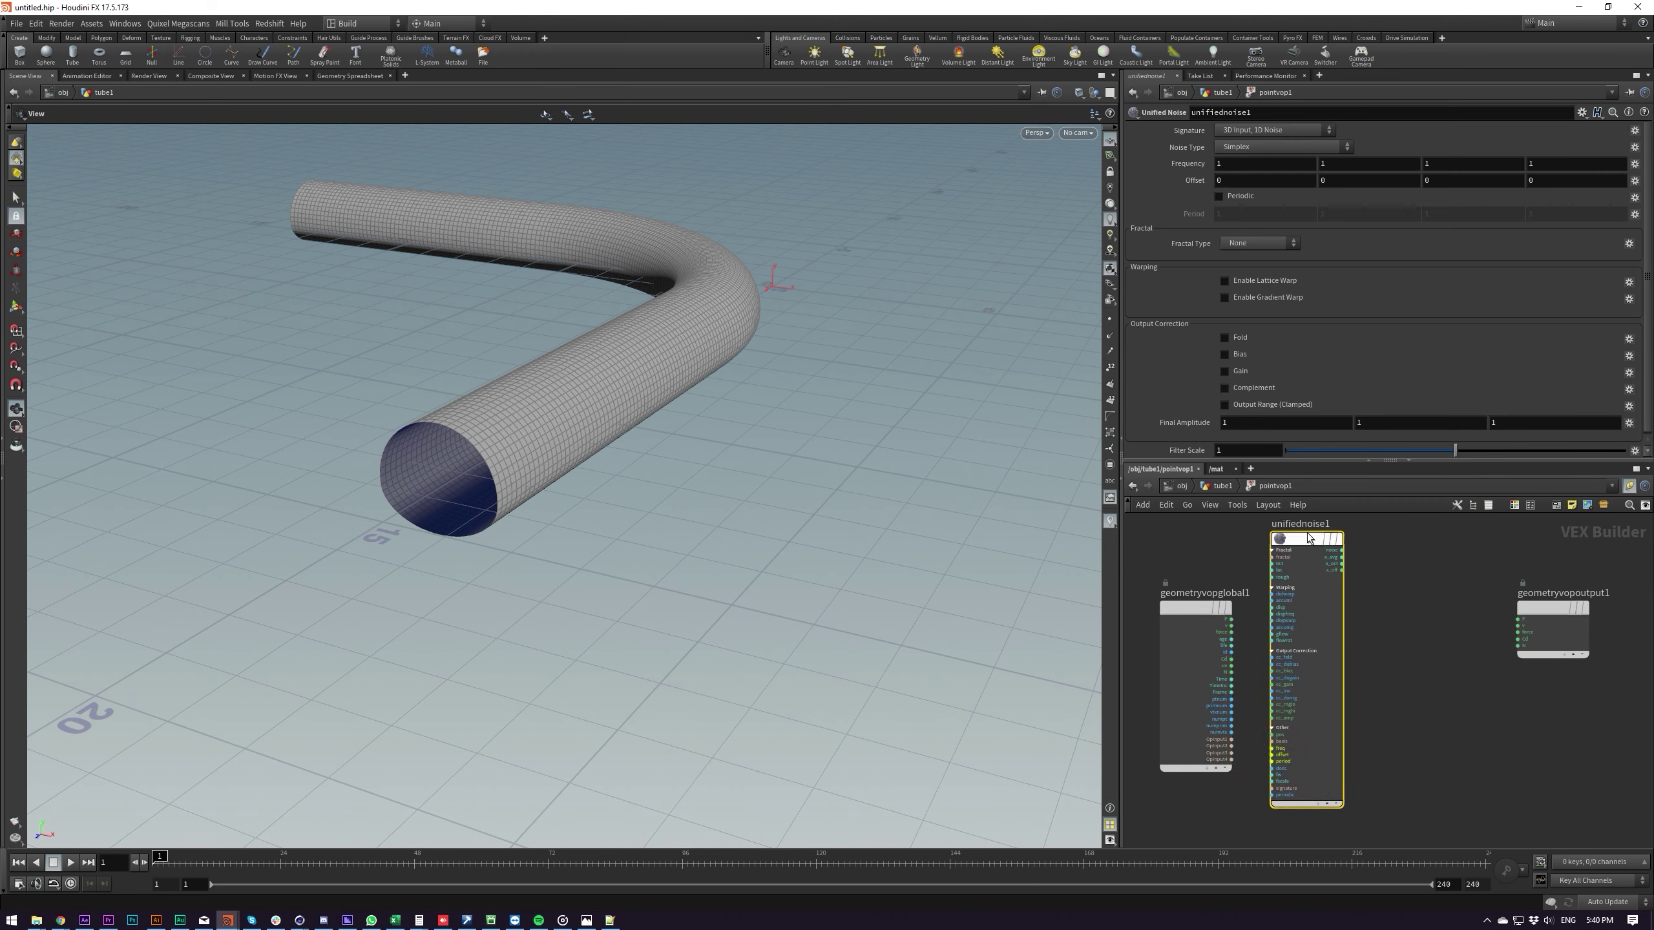
pyautogui.click(1272, 551)
pyautogui.click(1272, 557)
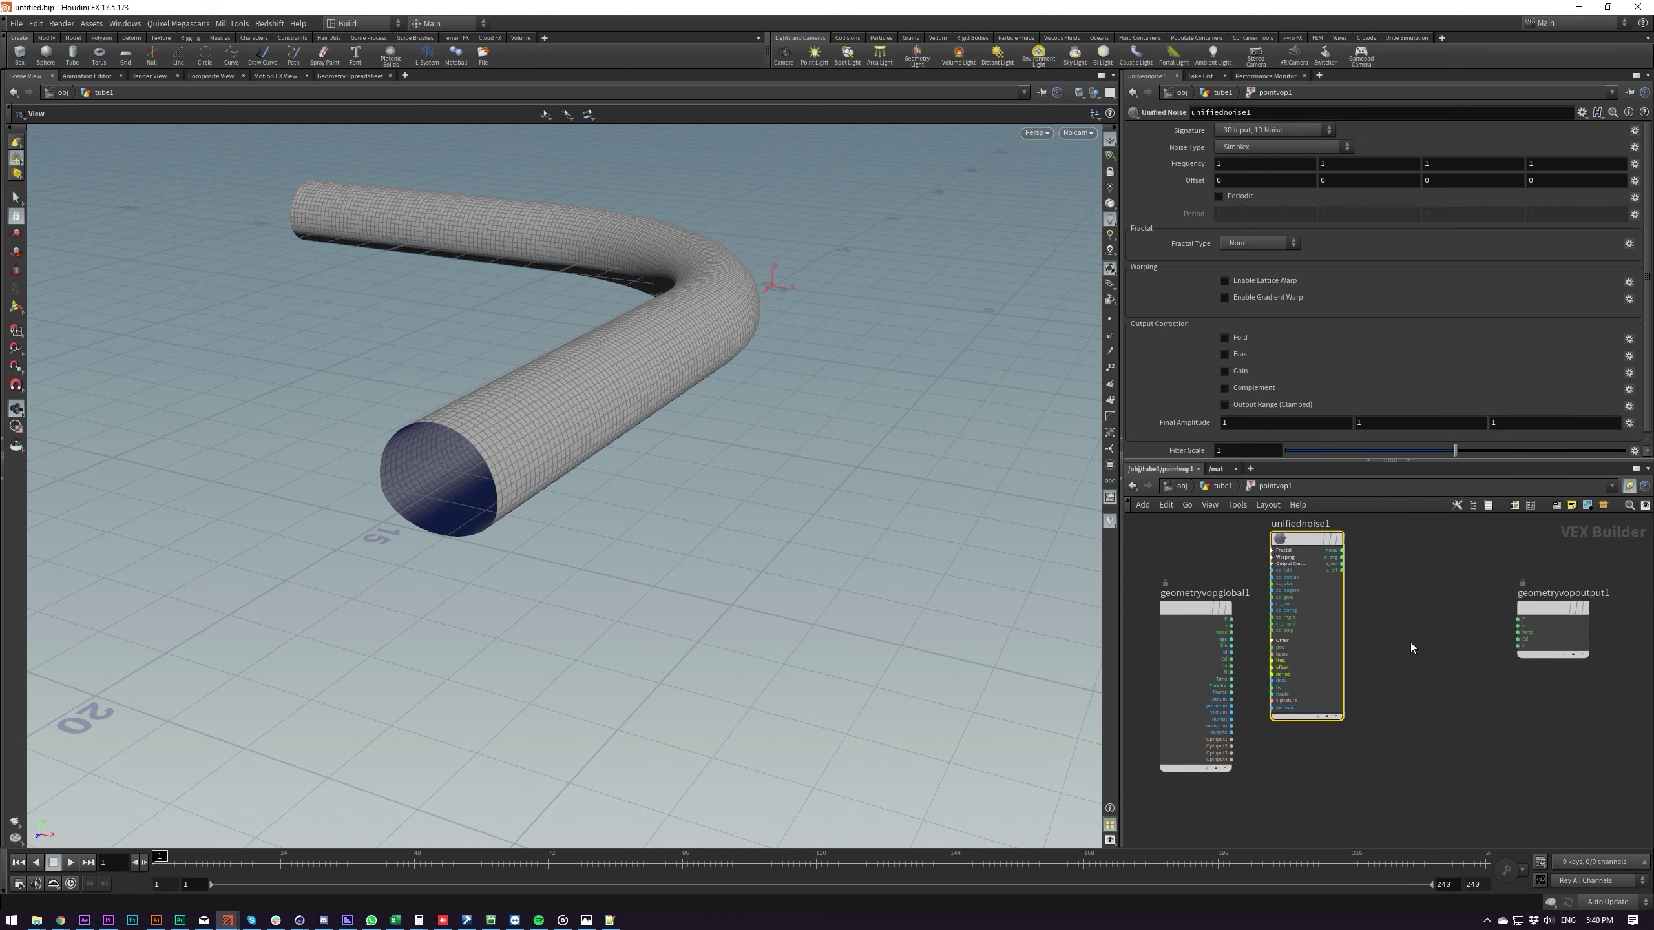
pyautogui.press('Tab')
pyautogui.write('mul')
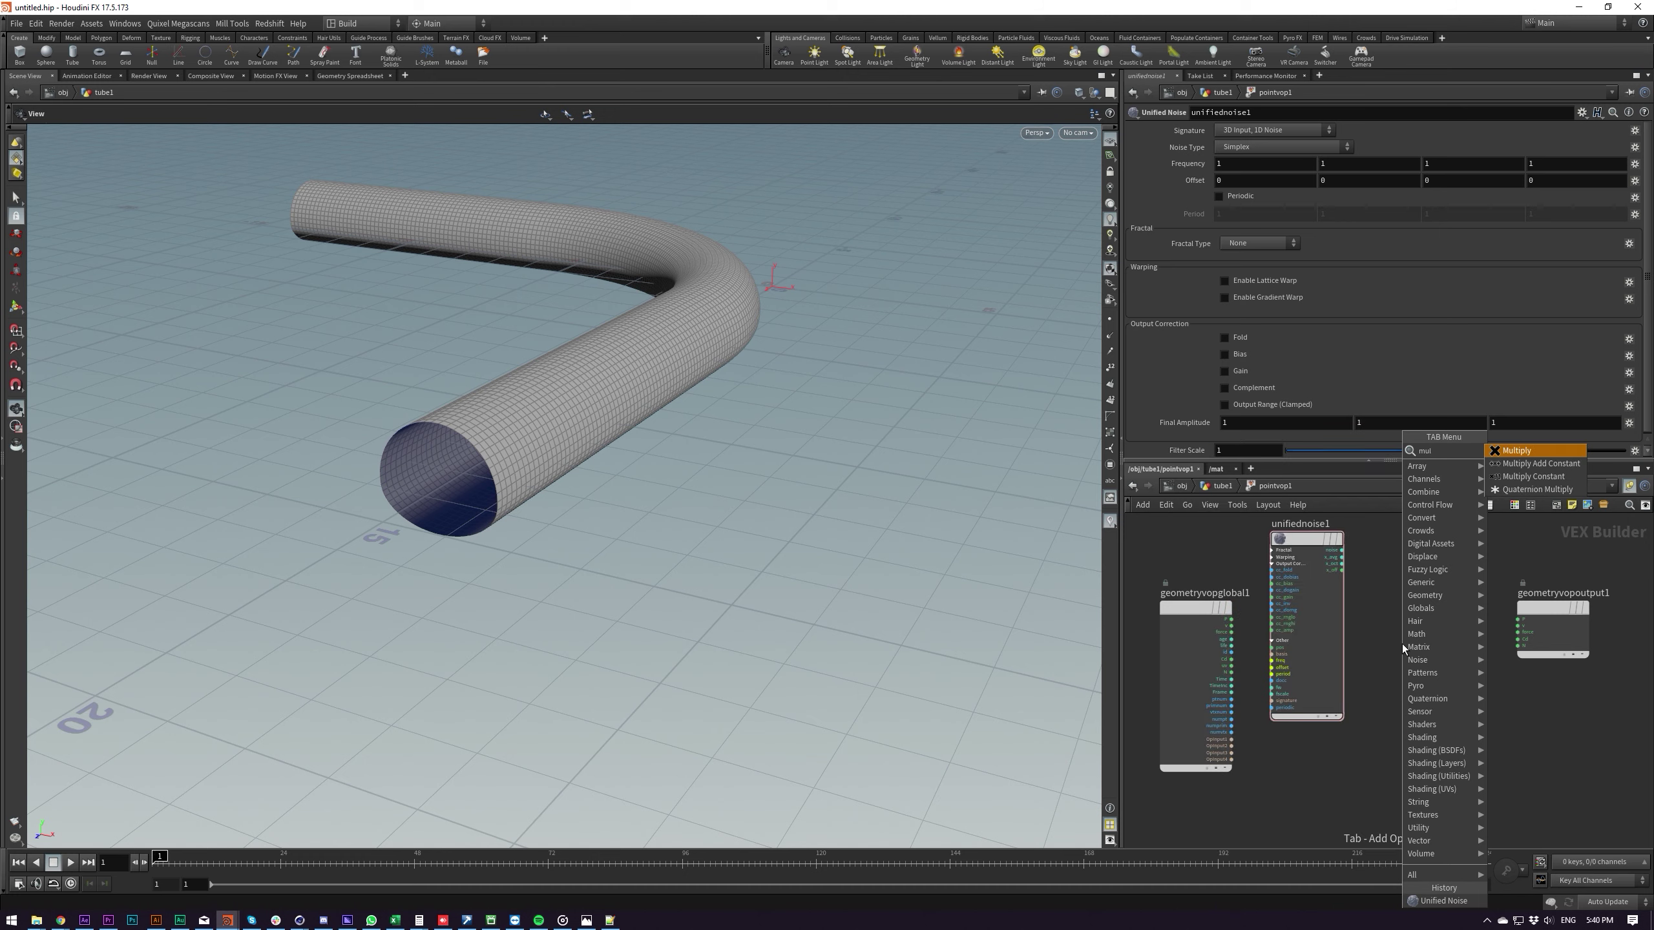
pyautogui.press('Escape')
pyautogui.press('Tab')
pyautogui.write('ad')
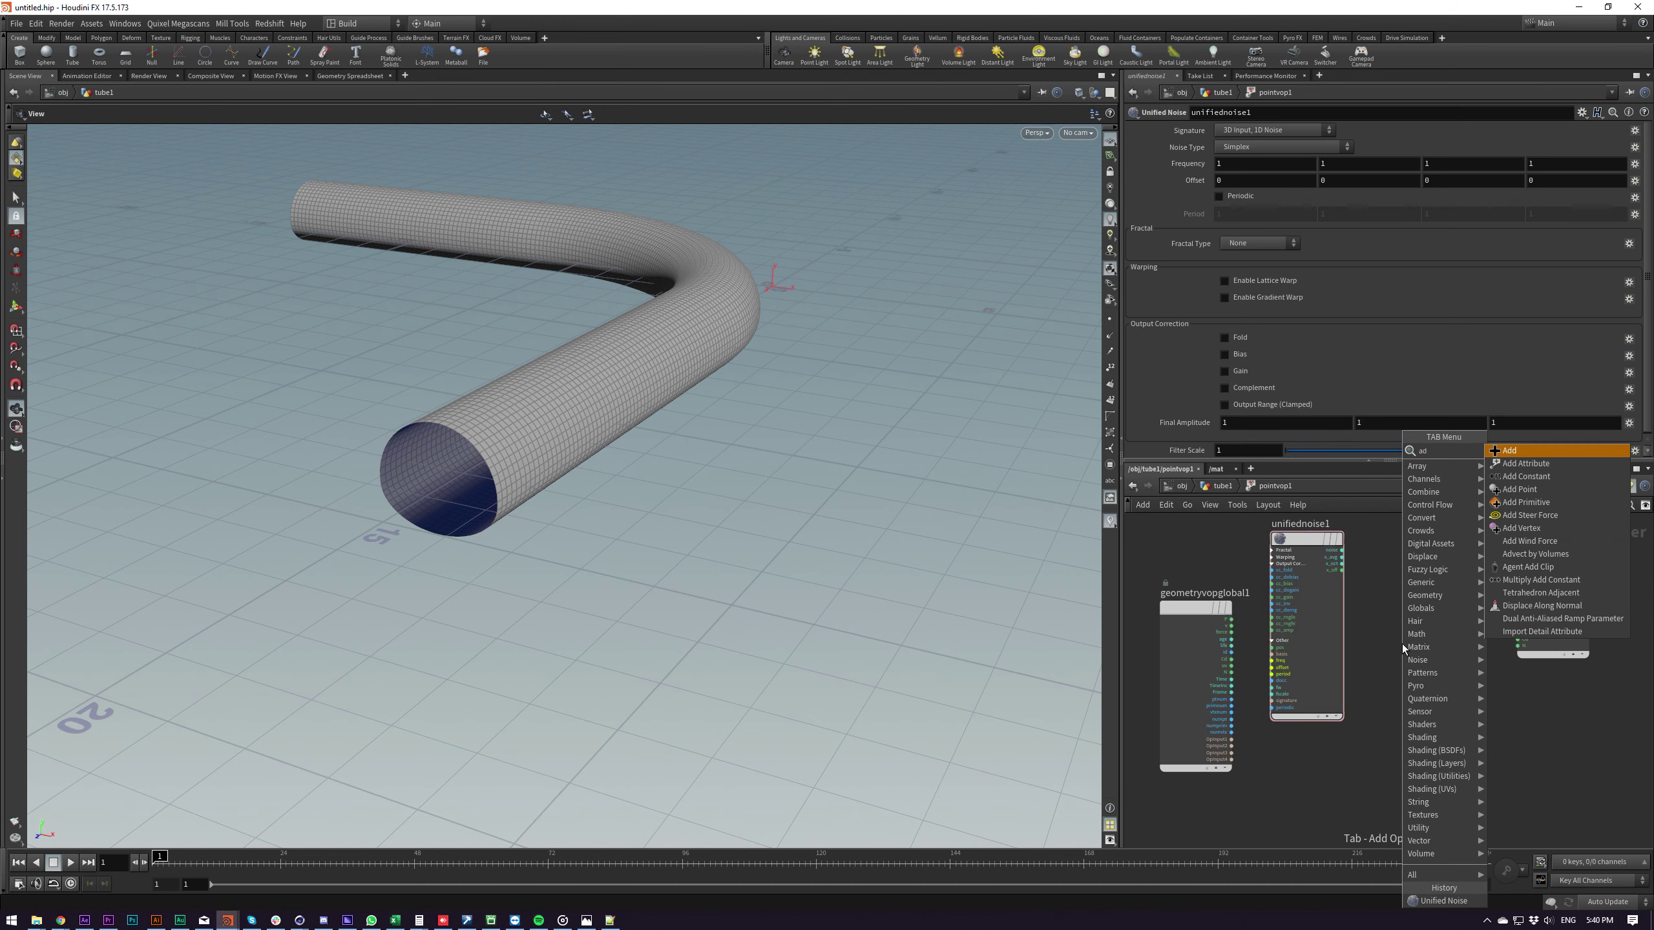
pyautogui.press('BackSpace')
pyautogui.press('BackSpace')
pyautogui.write('div')
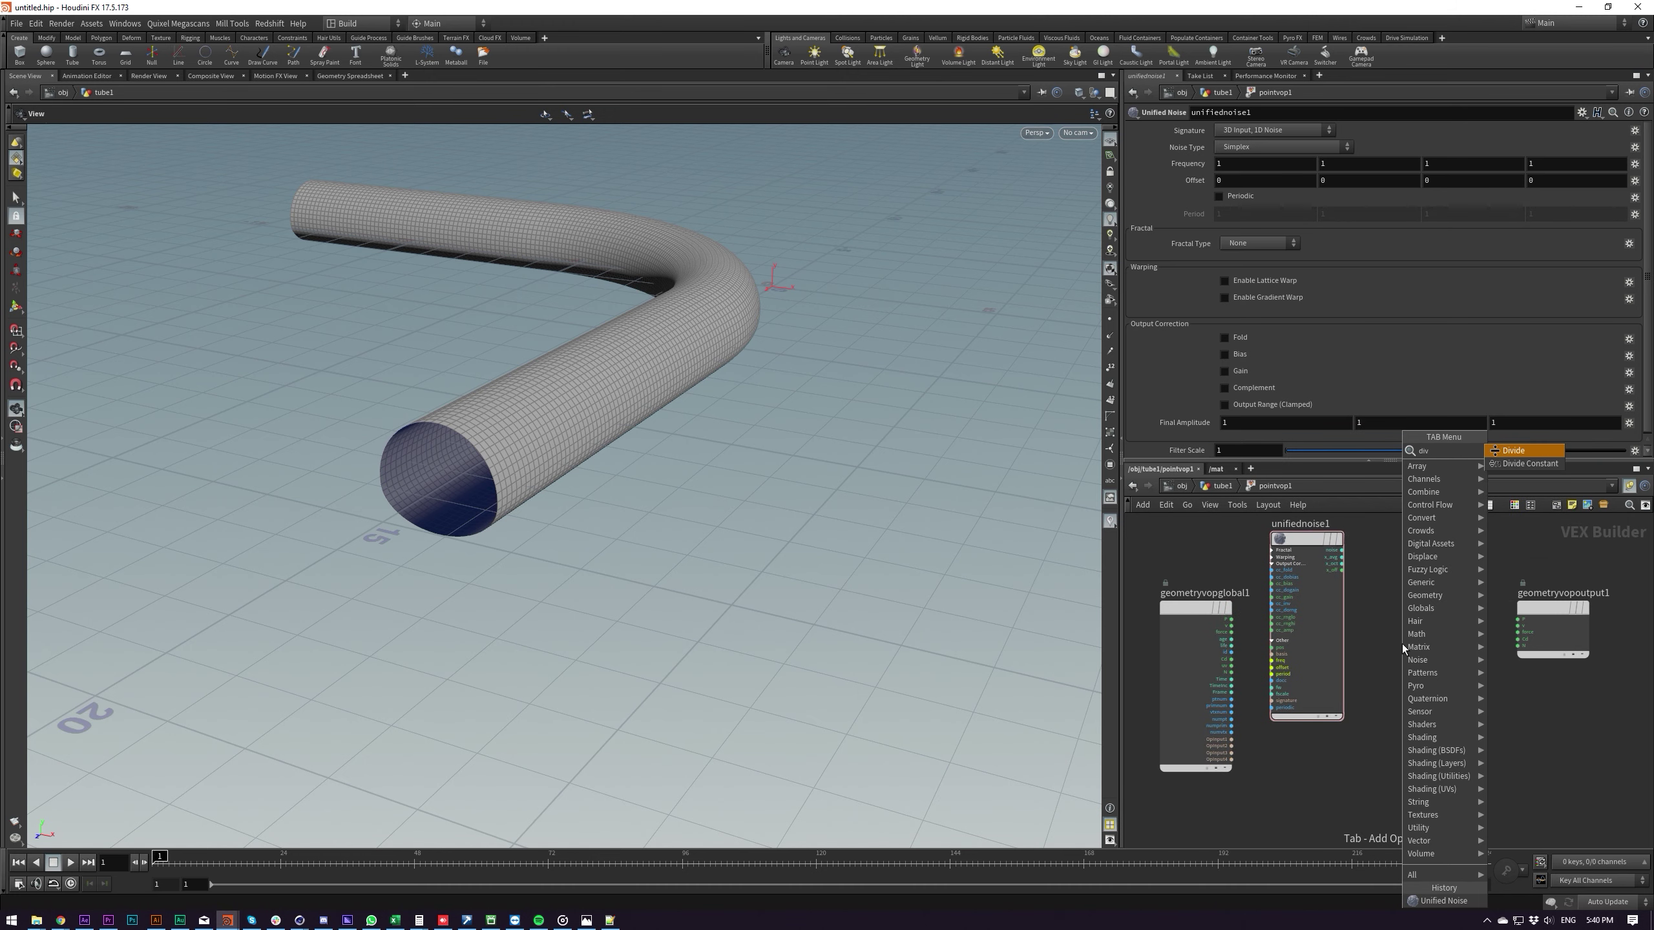
pyautogui.press('Escape')
# Delete the Unified Noise node and add an Anti-Aliased Noise node in its place
pyautogui.click(1312, 542)
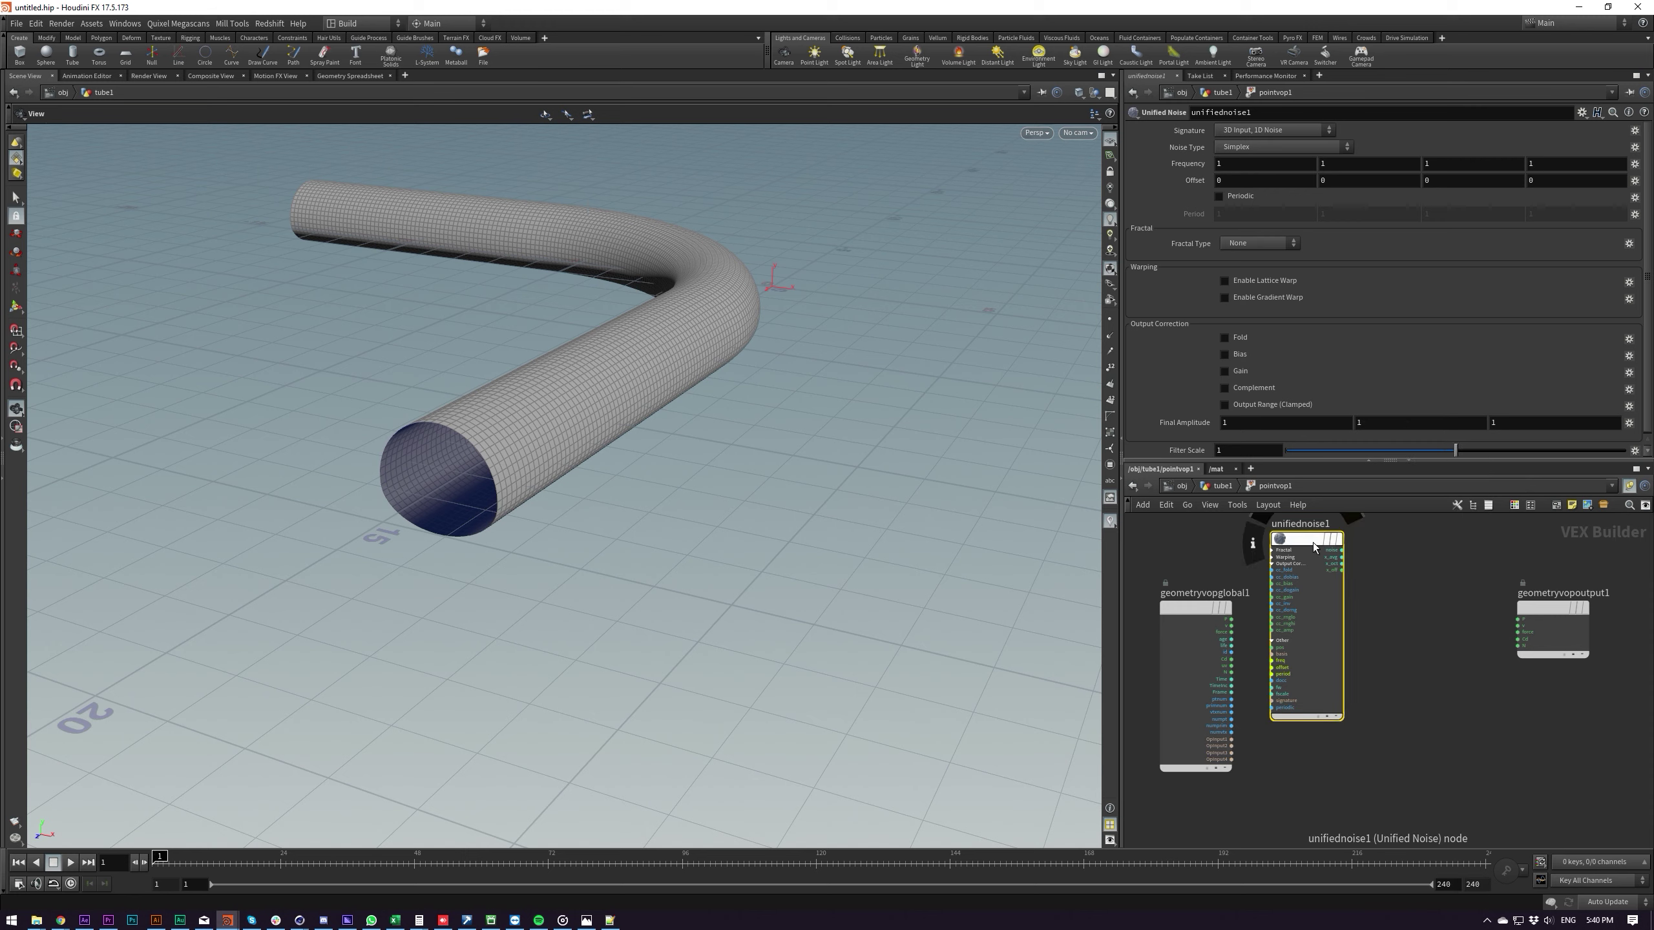
pyautogui.moveTo(1313, 543); pyautogui.dragTo(1328, 571)
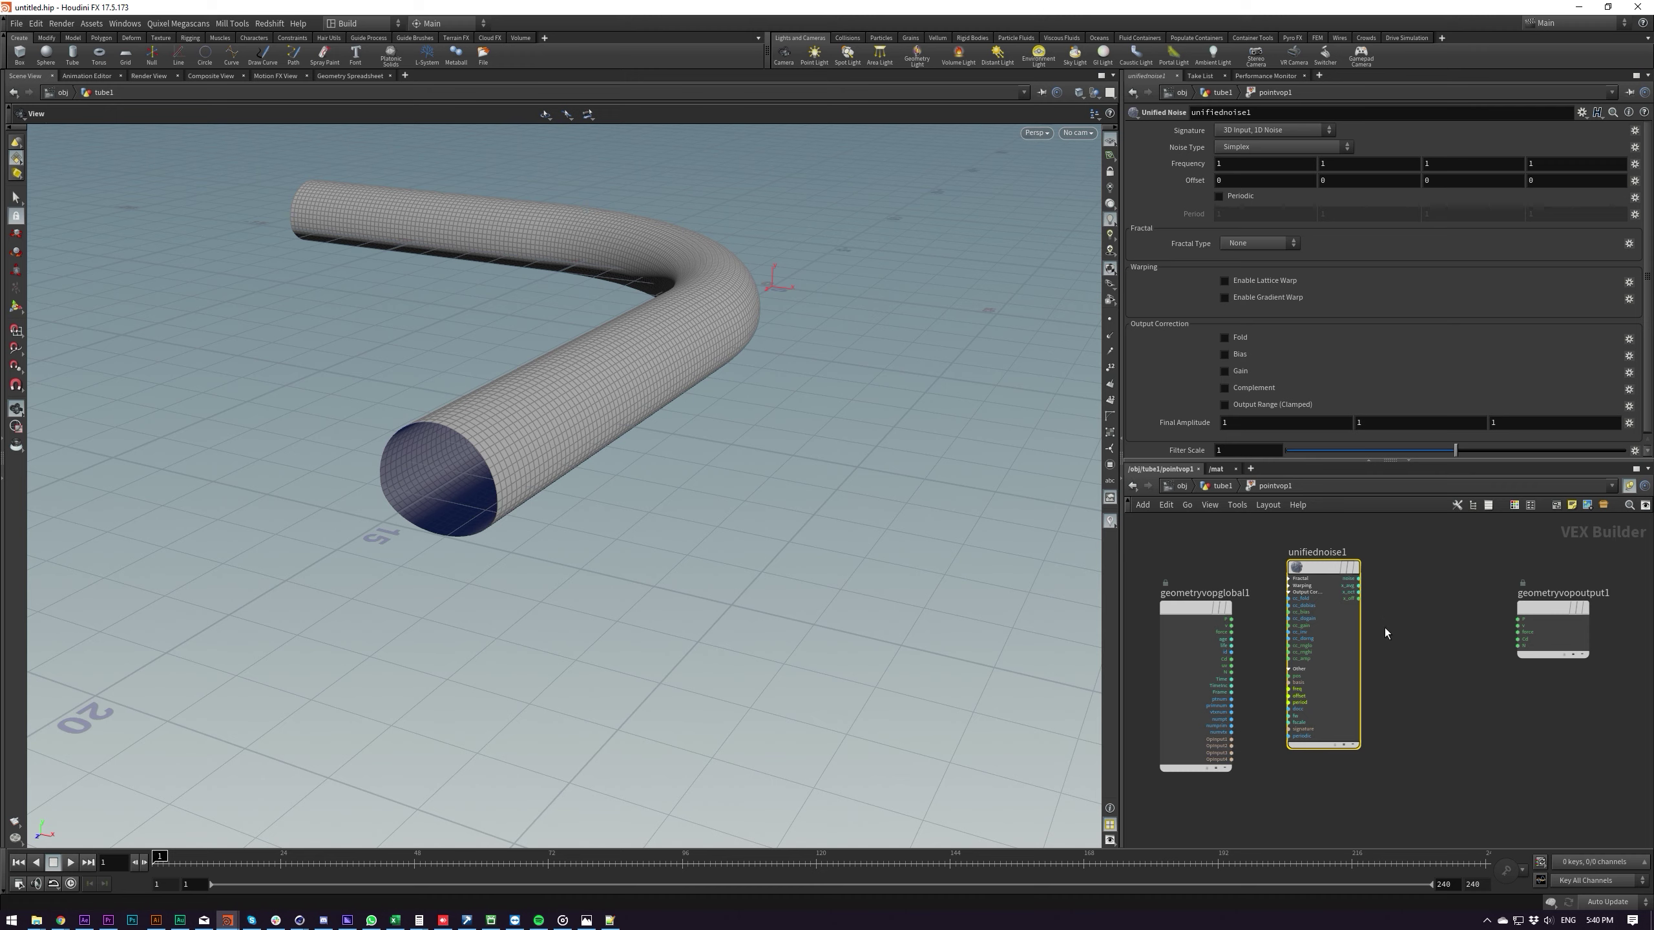
pyautogui.press('Delete')
pyautogui.press('Tab')
pyautogui.write('aanoi')
pyautogui.press('Return')
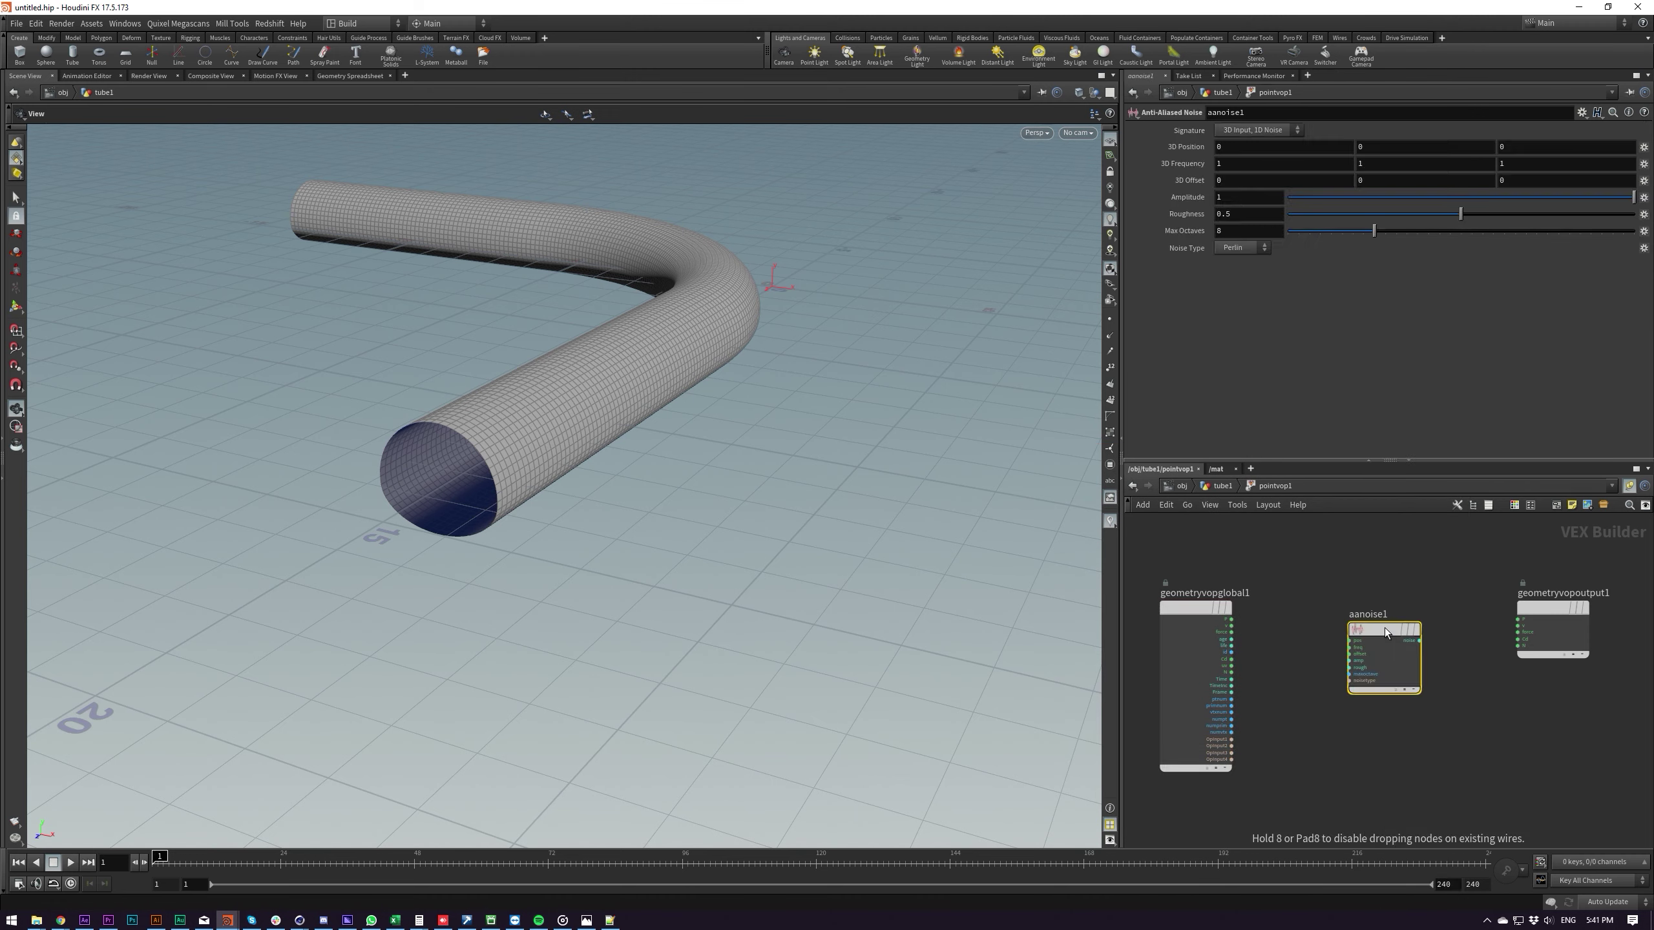
# Place the Anti-Aliased Noise node beside the global parameters node and wire P into its pos input
pyautogui.click(1293, 621)
pyautogui.scroll(3, 1272, 619)
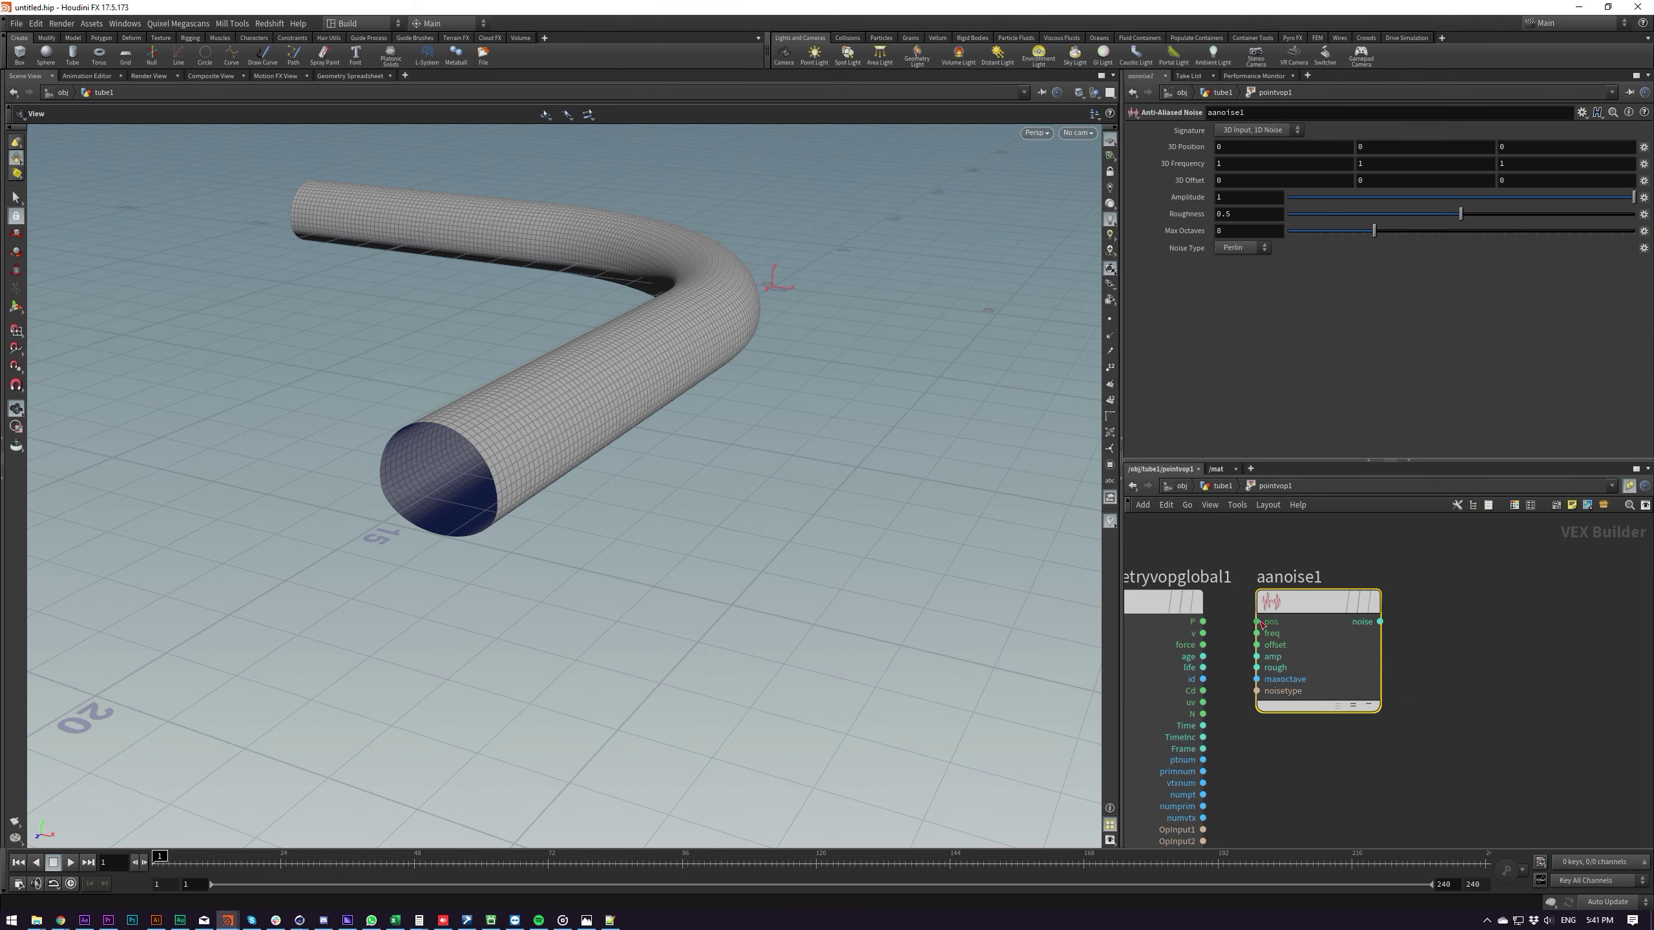
pyautogui.moveTo(1203, 620); pyautogui.dragTo(1258, 620)
# Add a Fit Range node after the Anti-Aliased Noise node and wire the noise output into its val input
pyautogui.moveTo(1447, 637); pyautogui.dragTo(1318, 635, button='middle')
pyautogui.scroll(-3, 1328, 612)
pyautogui.press('Tab')
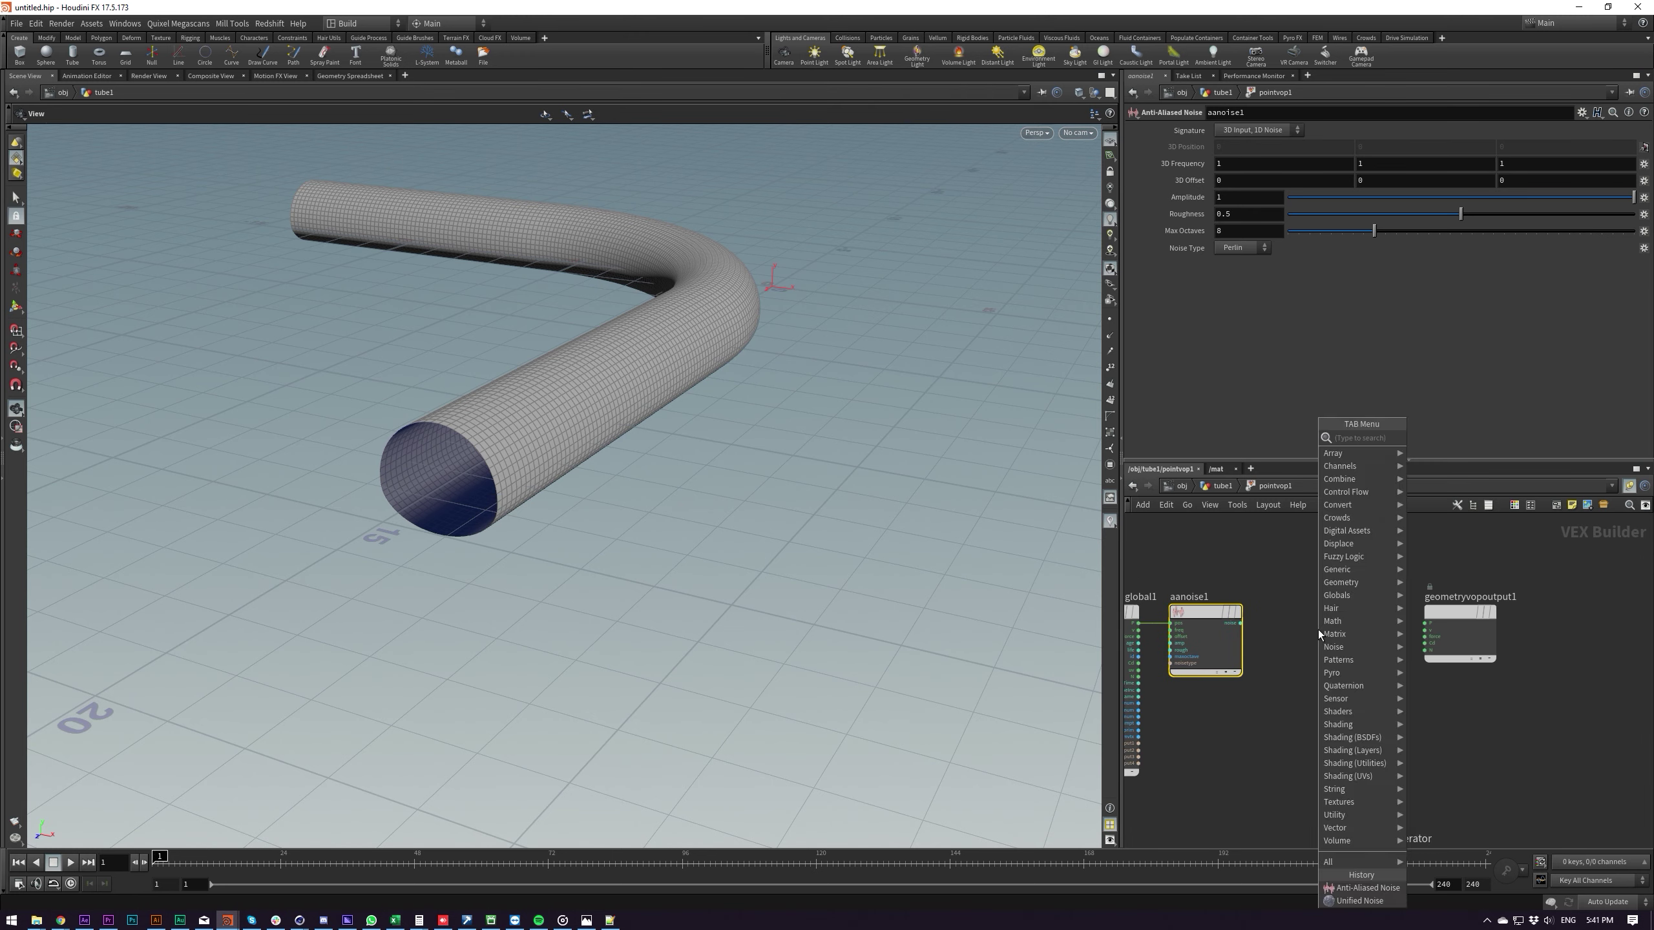
pyautogui.write('fit')
pyautogui.press('Return')
pyautogui.click(1301, 617)
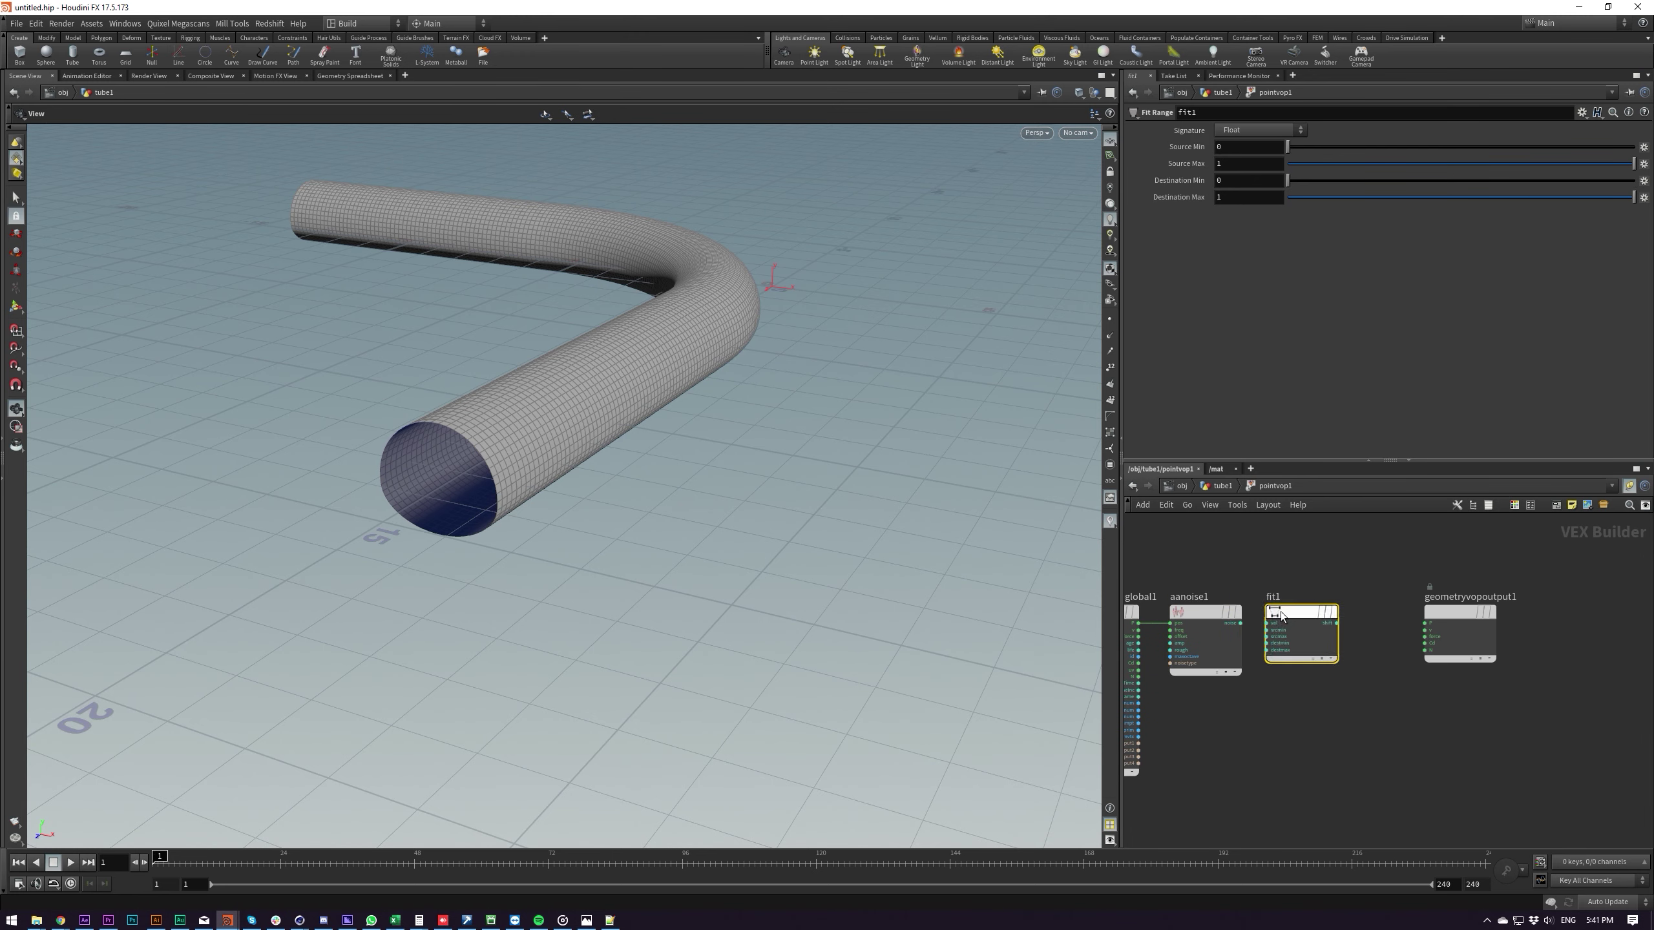
pyautogui.scroll(3, 1195, 582)
pyautogui.moveTo(1294, 540); pyautogui.dragTo(1286, 646)
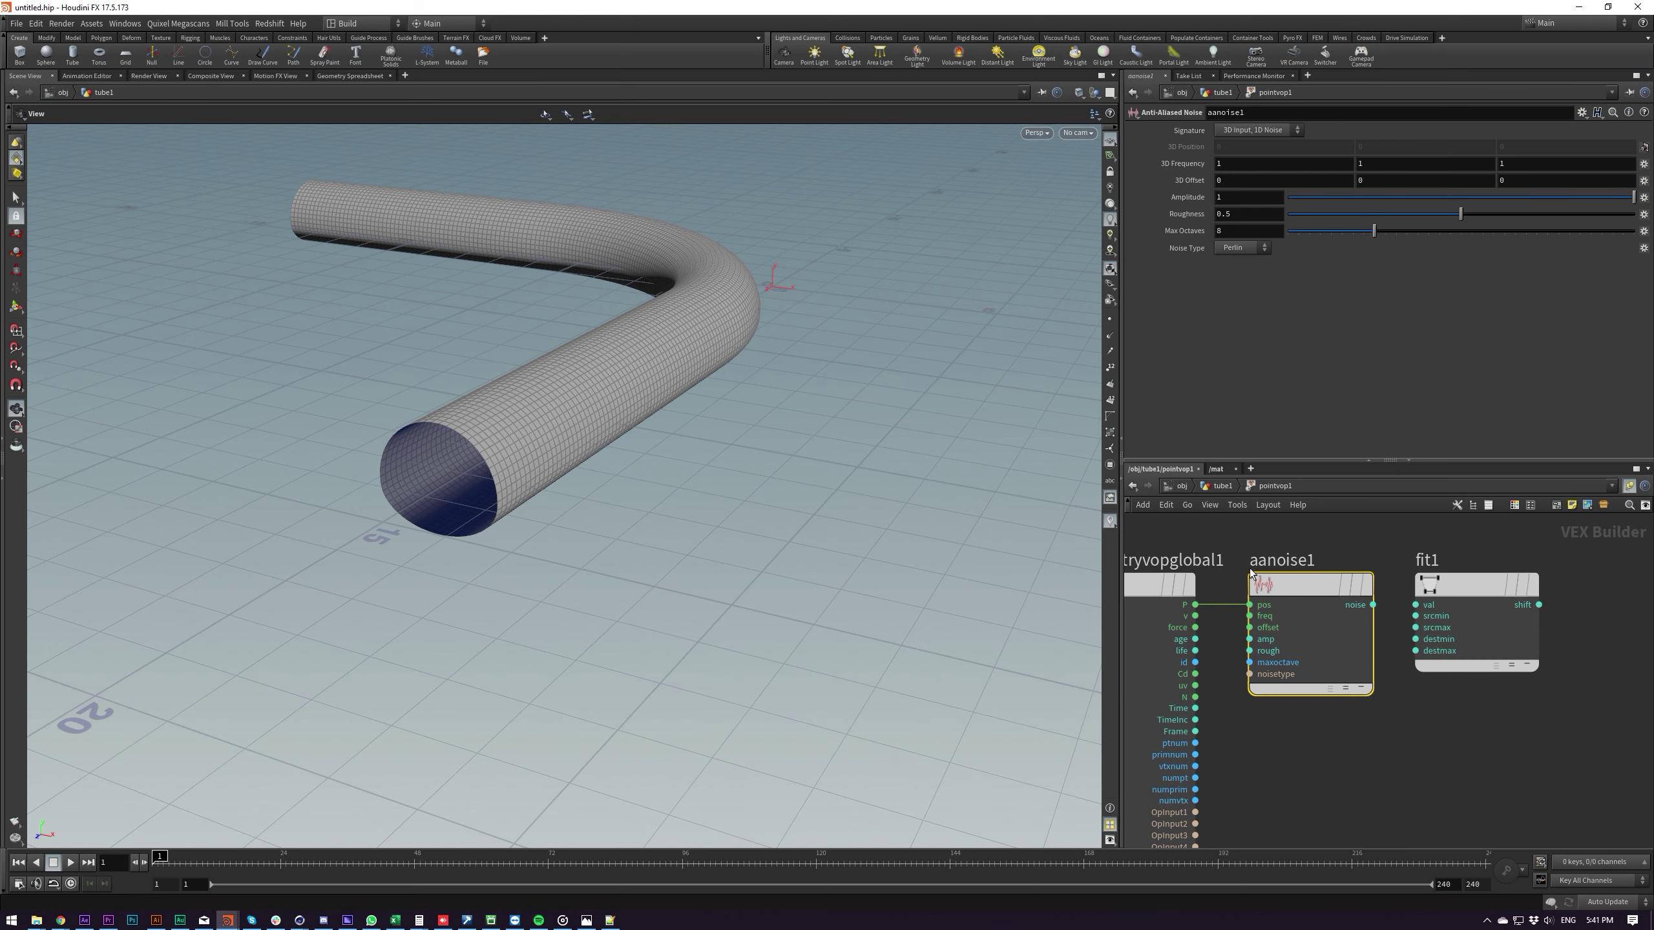
pyautogui.click(1372, 605)
pyautogui.click(1425, 606)
pyautogui.scroll(-3, 1557, 698)
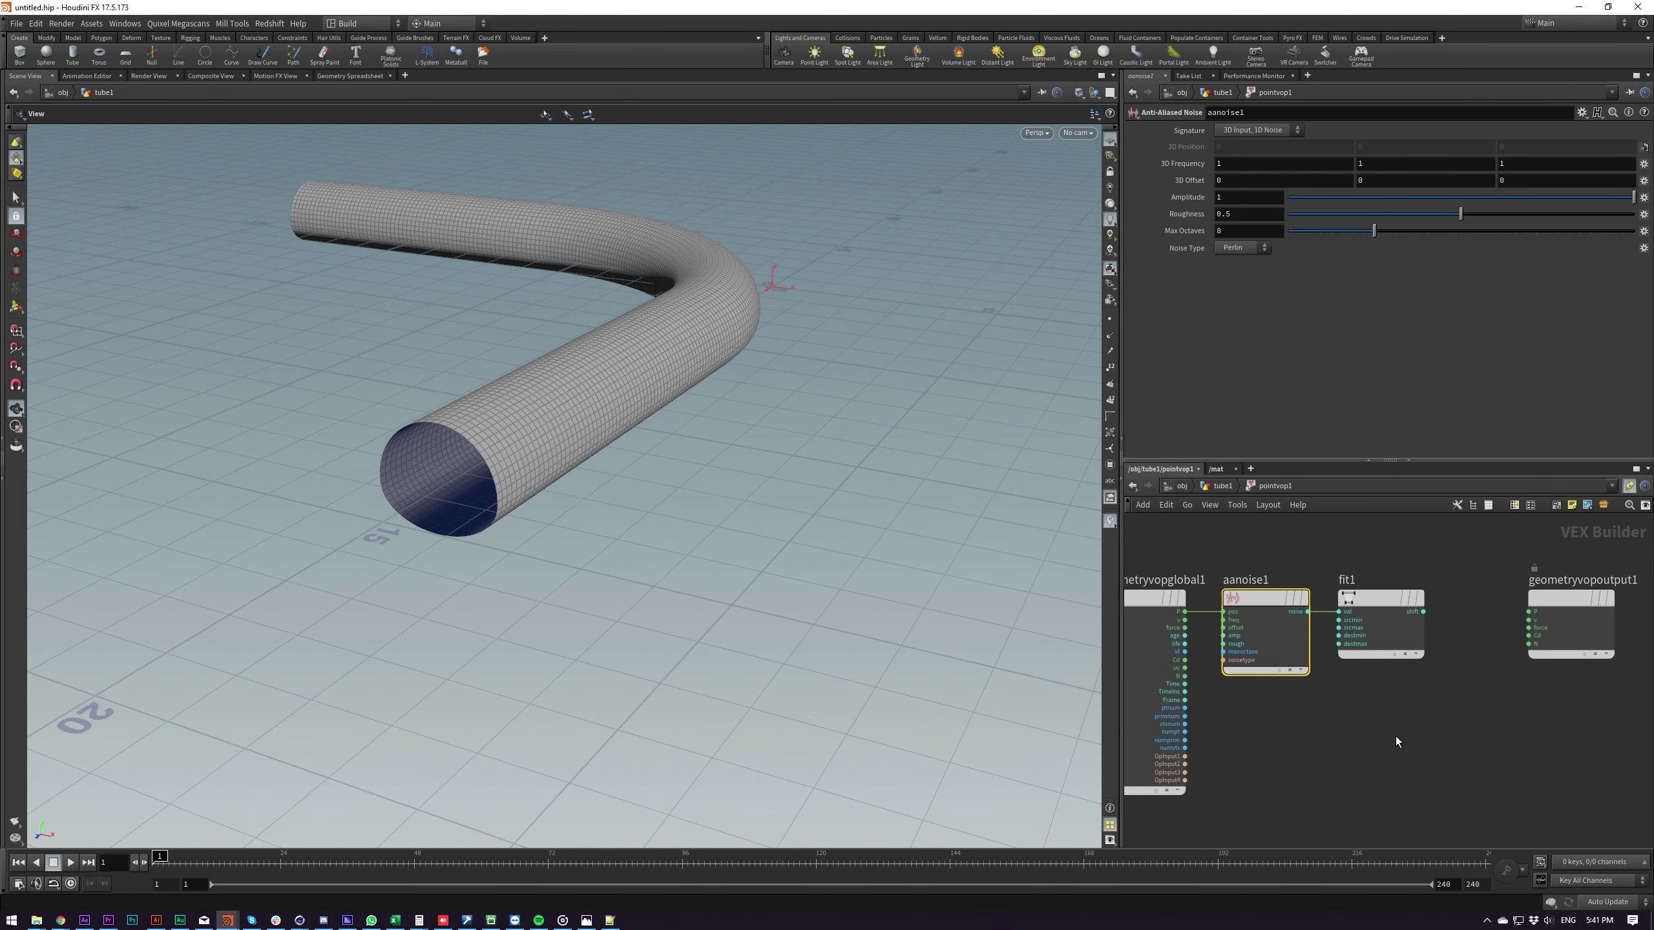
# Add a Displace Along Normal node between the Fit Range and output nodes and space the nodes apart
pyautogui.press('Tab')
pyautogui.write('displa')
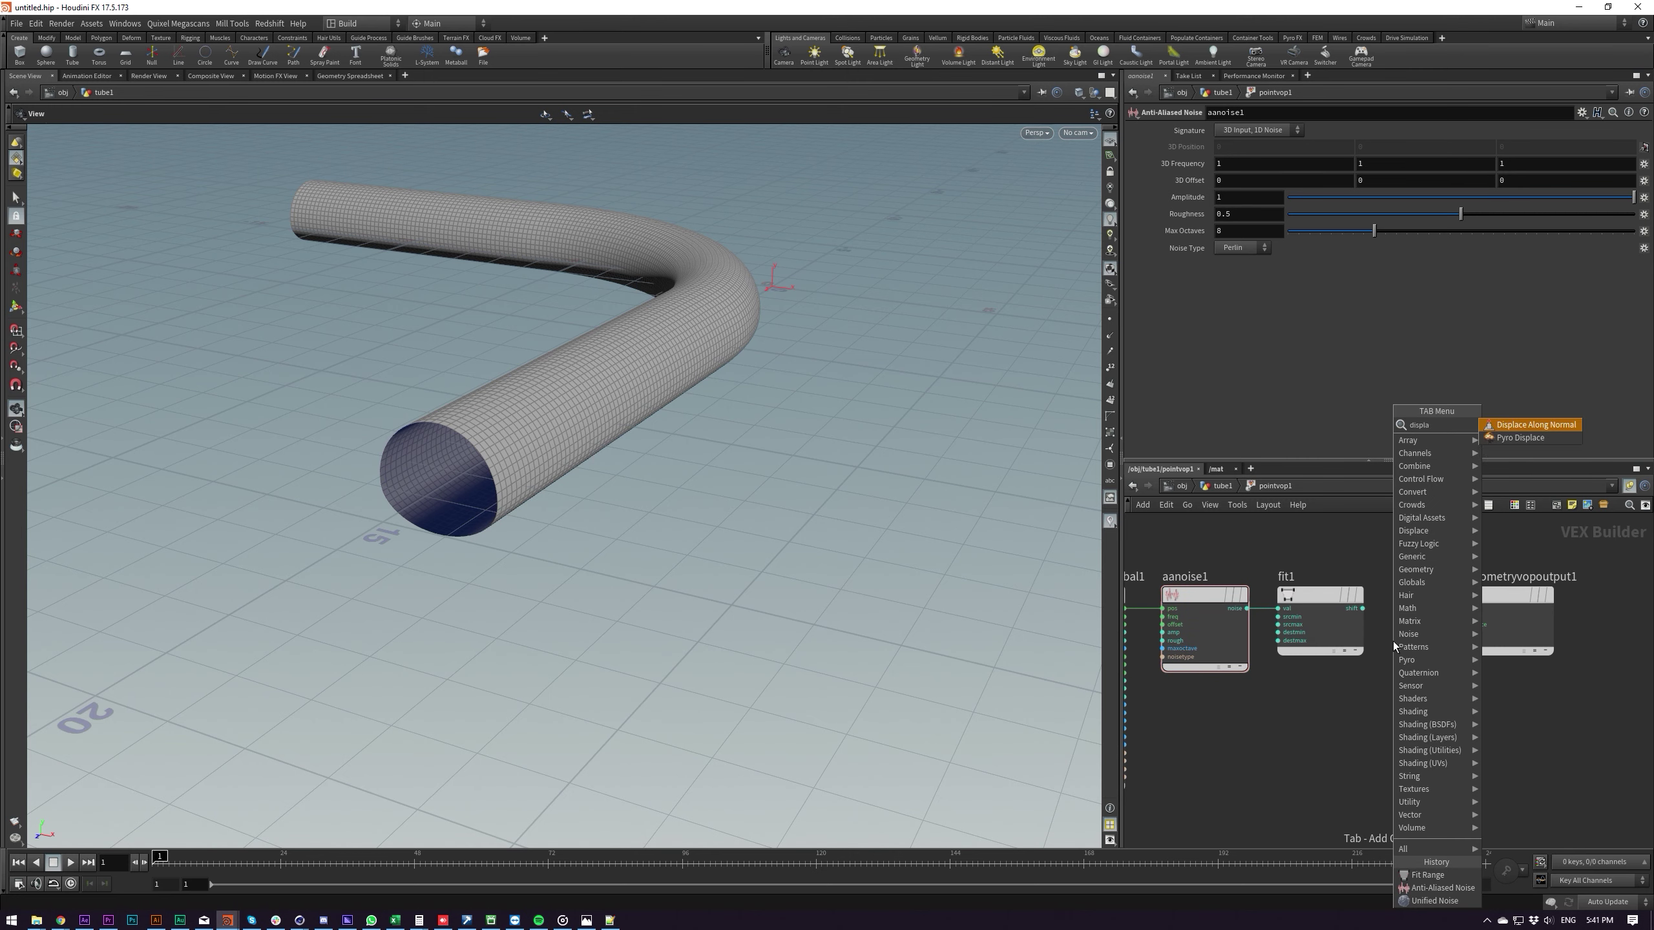
pyautogui.press('Return')
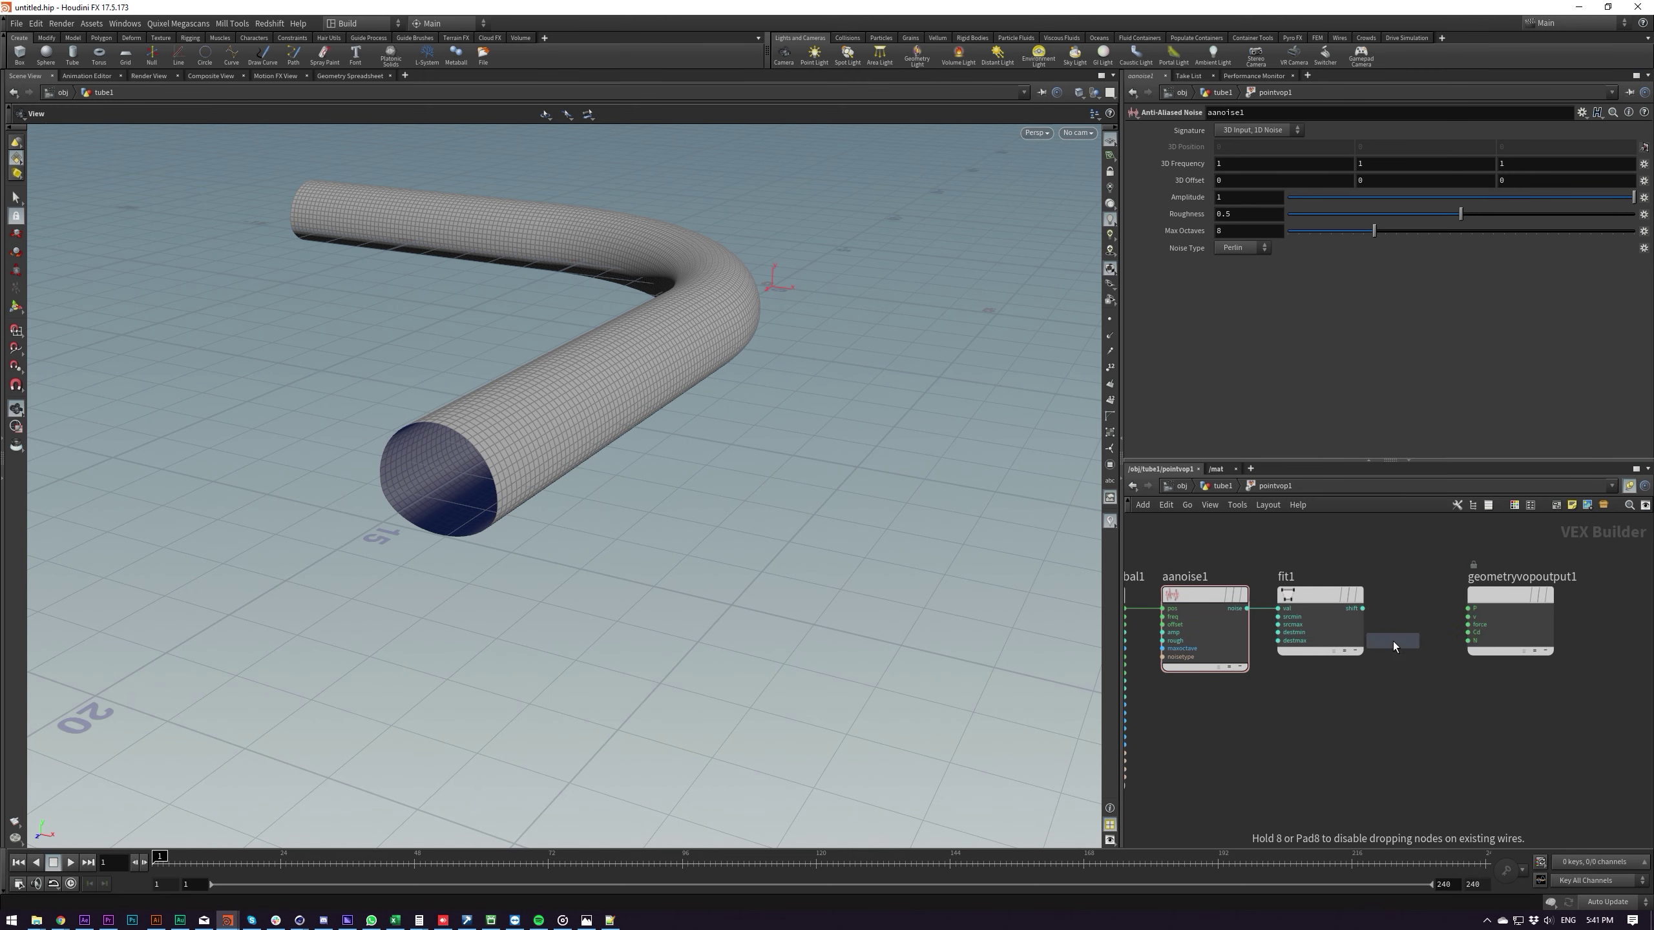
pyautogui.click(1405, 595)
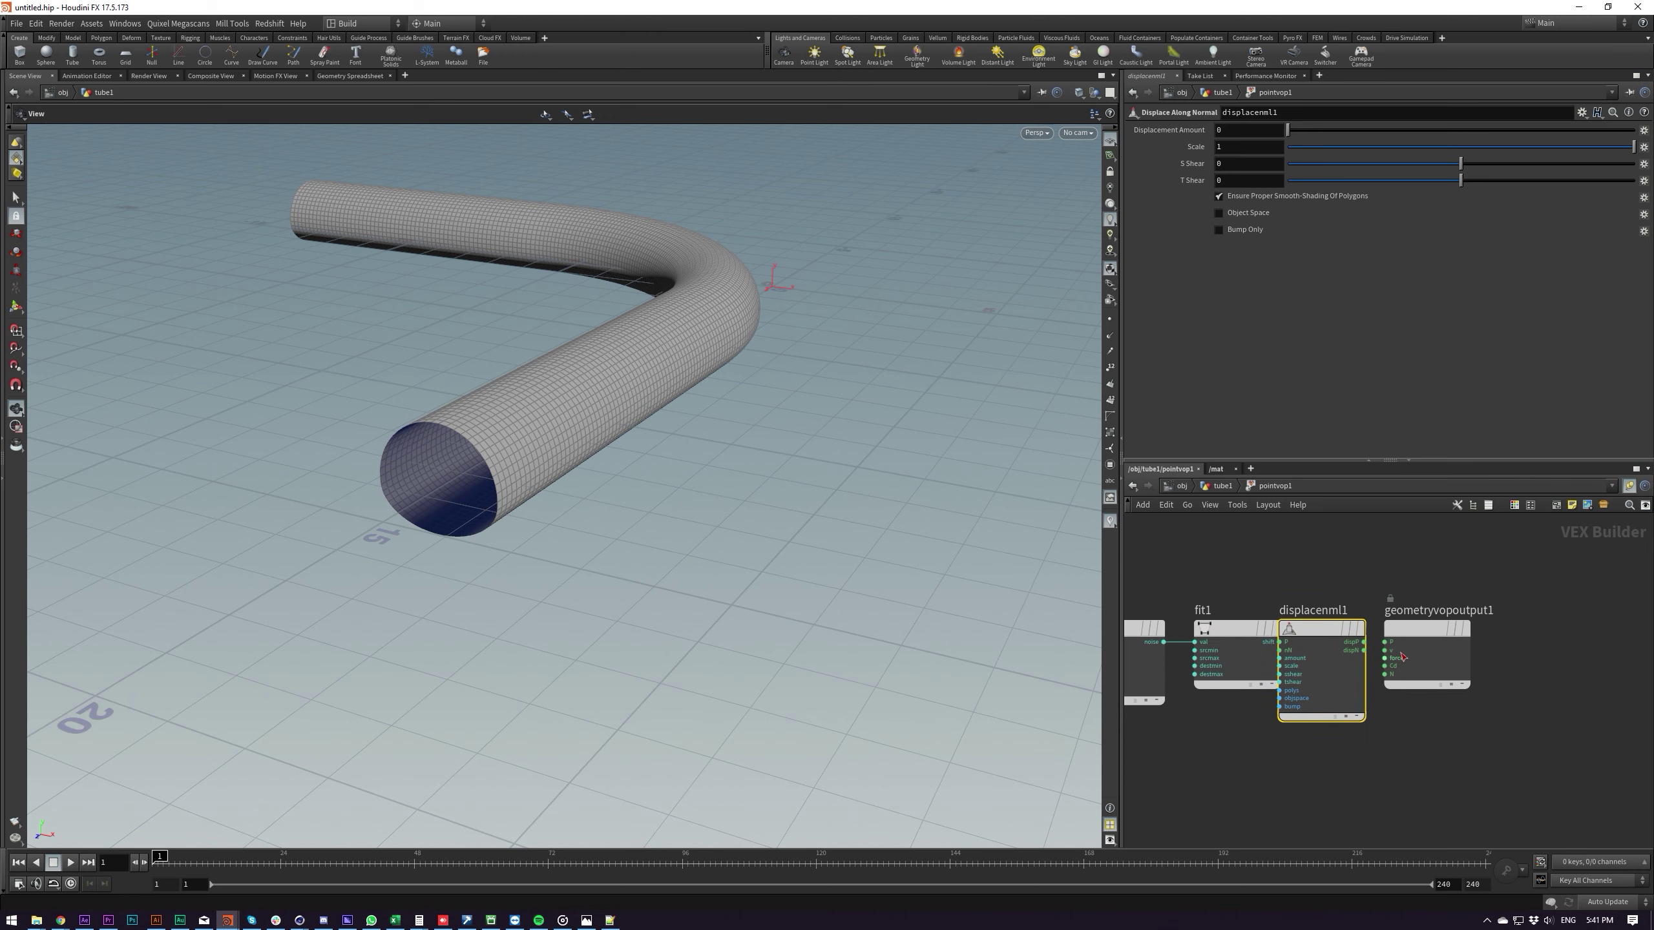
pyautogui.moveTo(1399, 630); pyautogui.dragTo(1501, 630)
pyautogui.moveTo(1342, 631); pyautogui.dragTo(1391, 631)
pyautogui.scroll(3, 1312, 645)
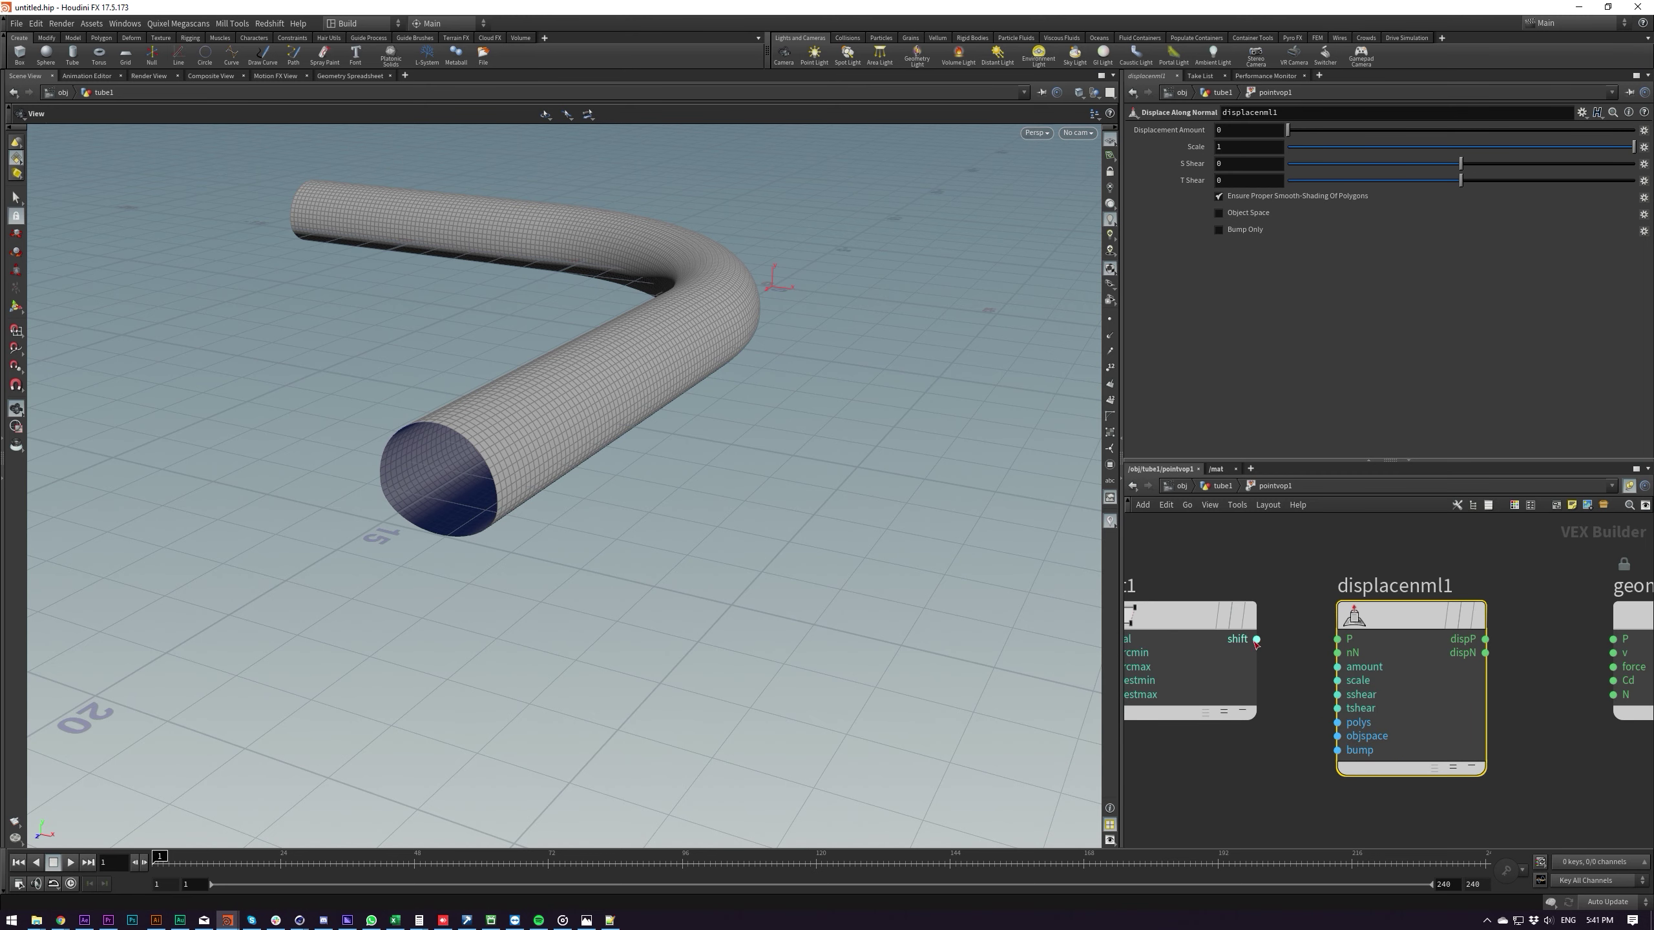
pyautogui.click(1257, 640)
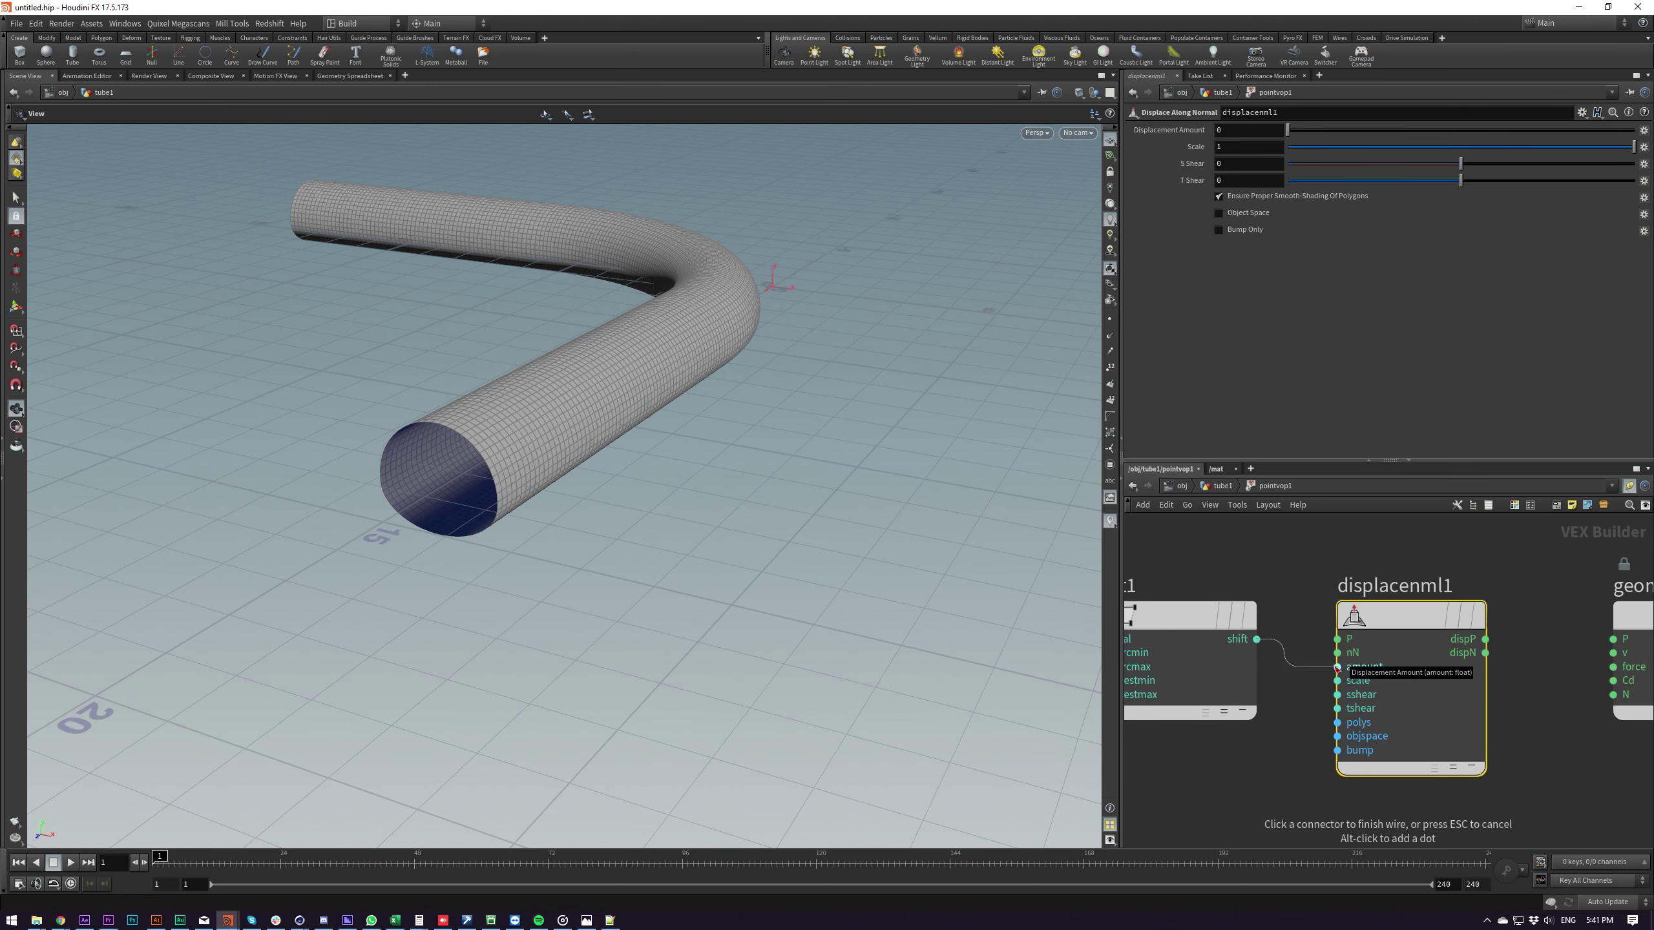
pyautogui.click(1337, 667)
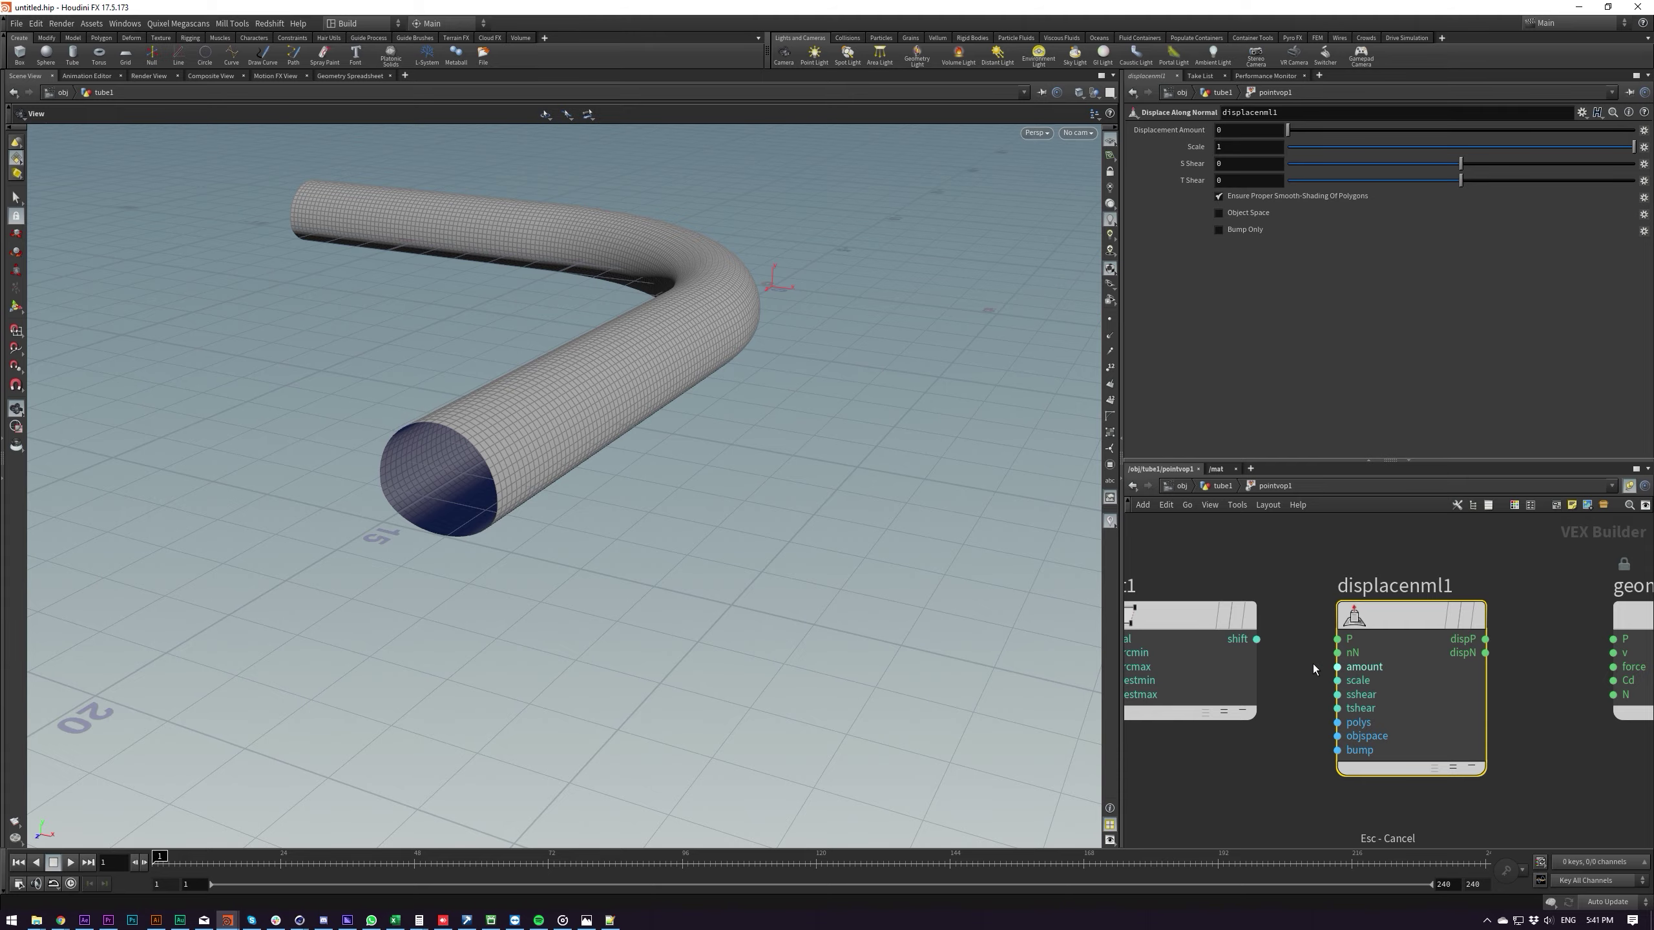
# Display the tube's point normals, return to the tube1 geometry network and create a Reverse node
pyautogui.click(1110, 336)
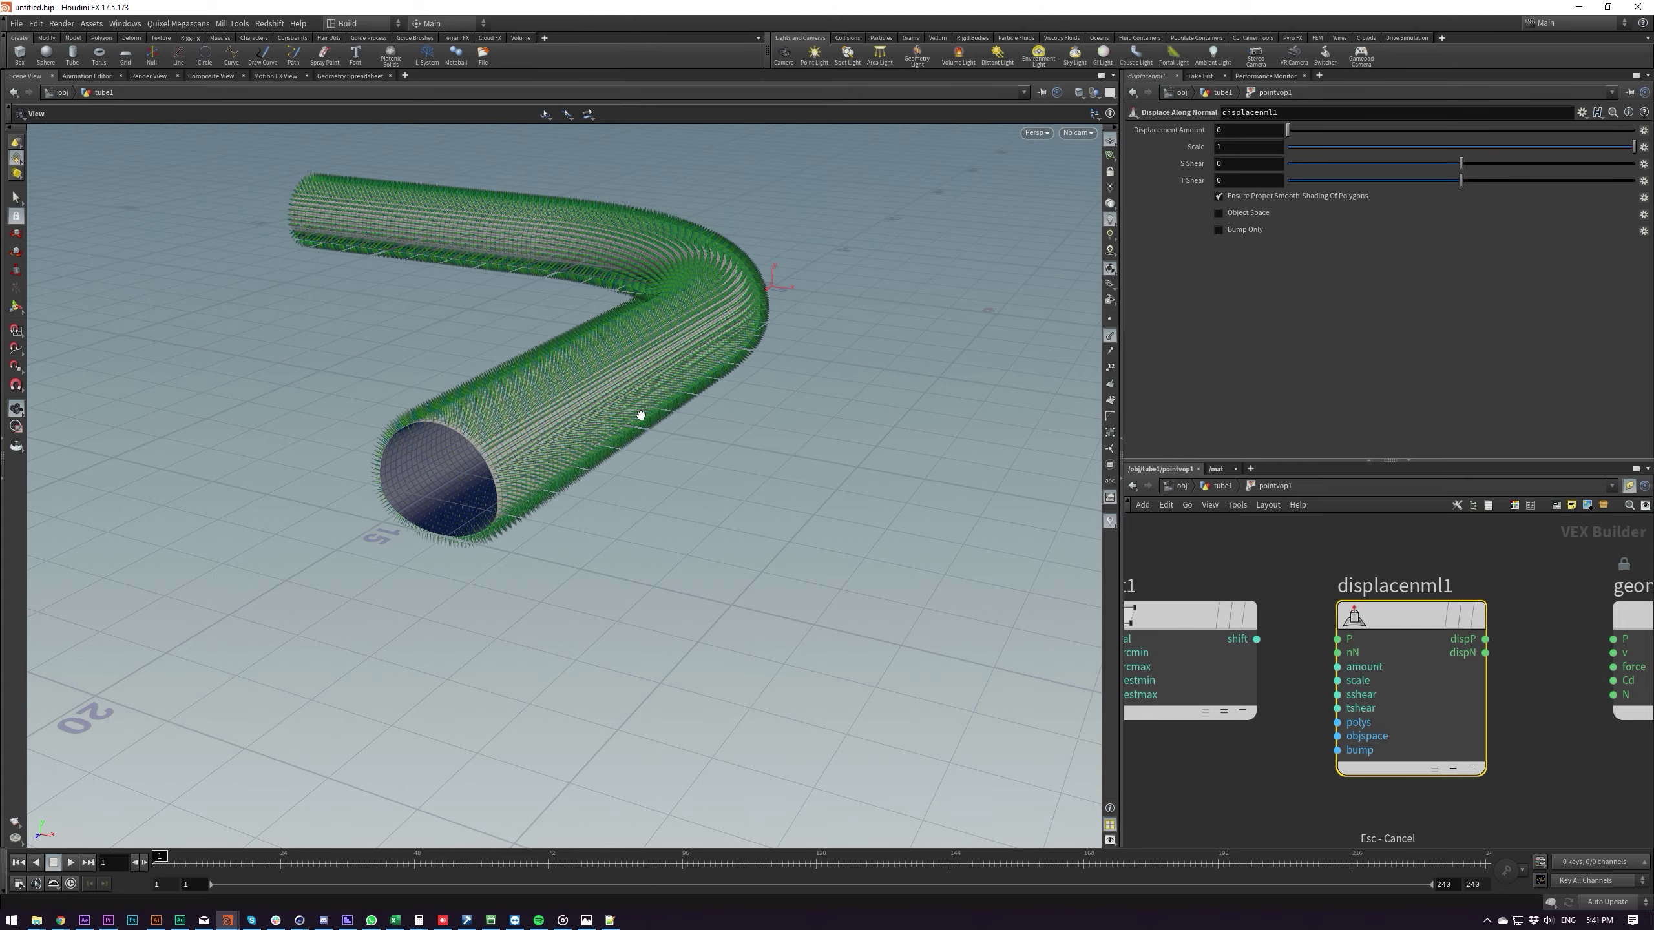
pyautogui.moveTo(641, 416); pyautogui.dragTo(663, 490, button='right')
pyautogui.press('u')
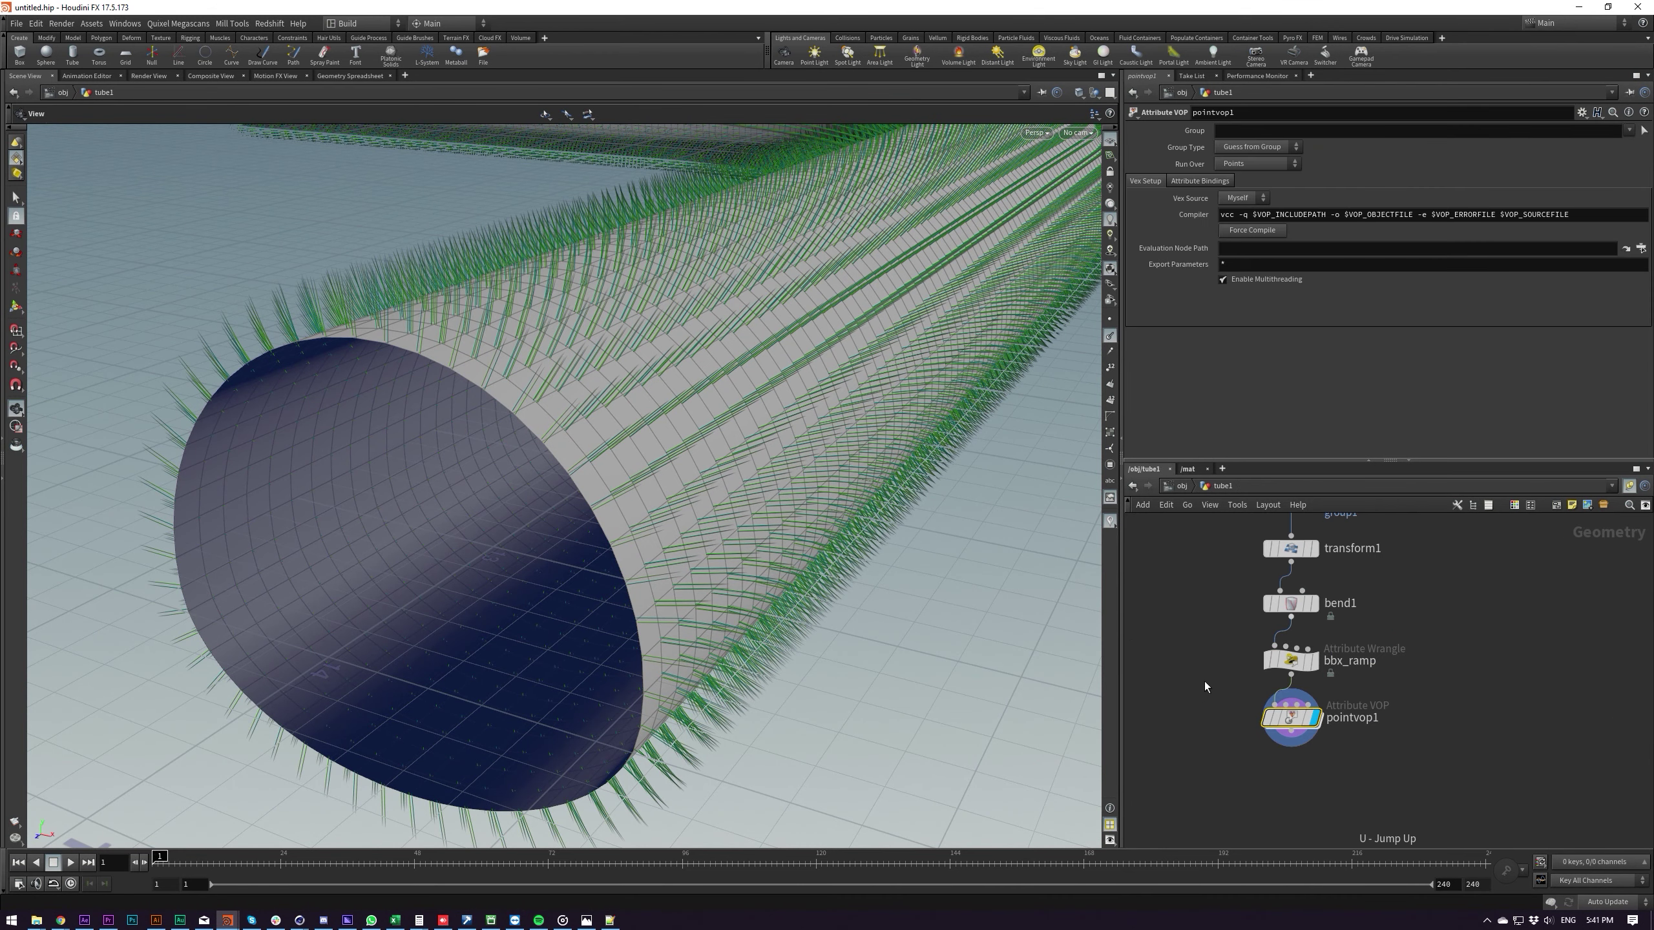
pyautogui.press('Tab')
pyautogui.write('nor')
pyautogui.press('Return')
pyautogui.press('Tab')
pyautogui.write('reverse')
pyautogui.press('Return')
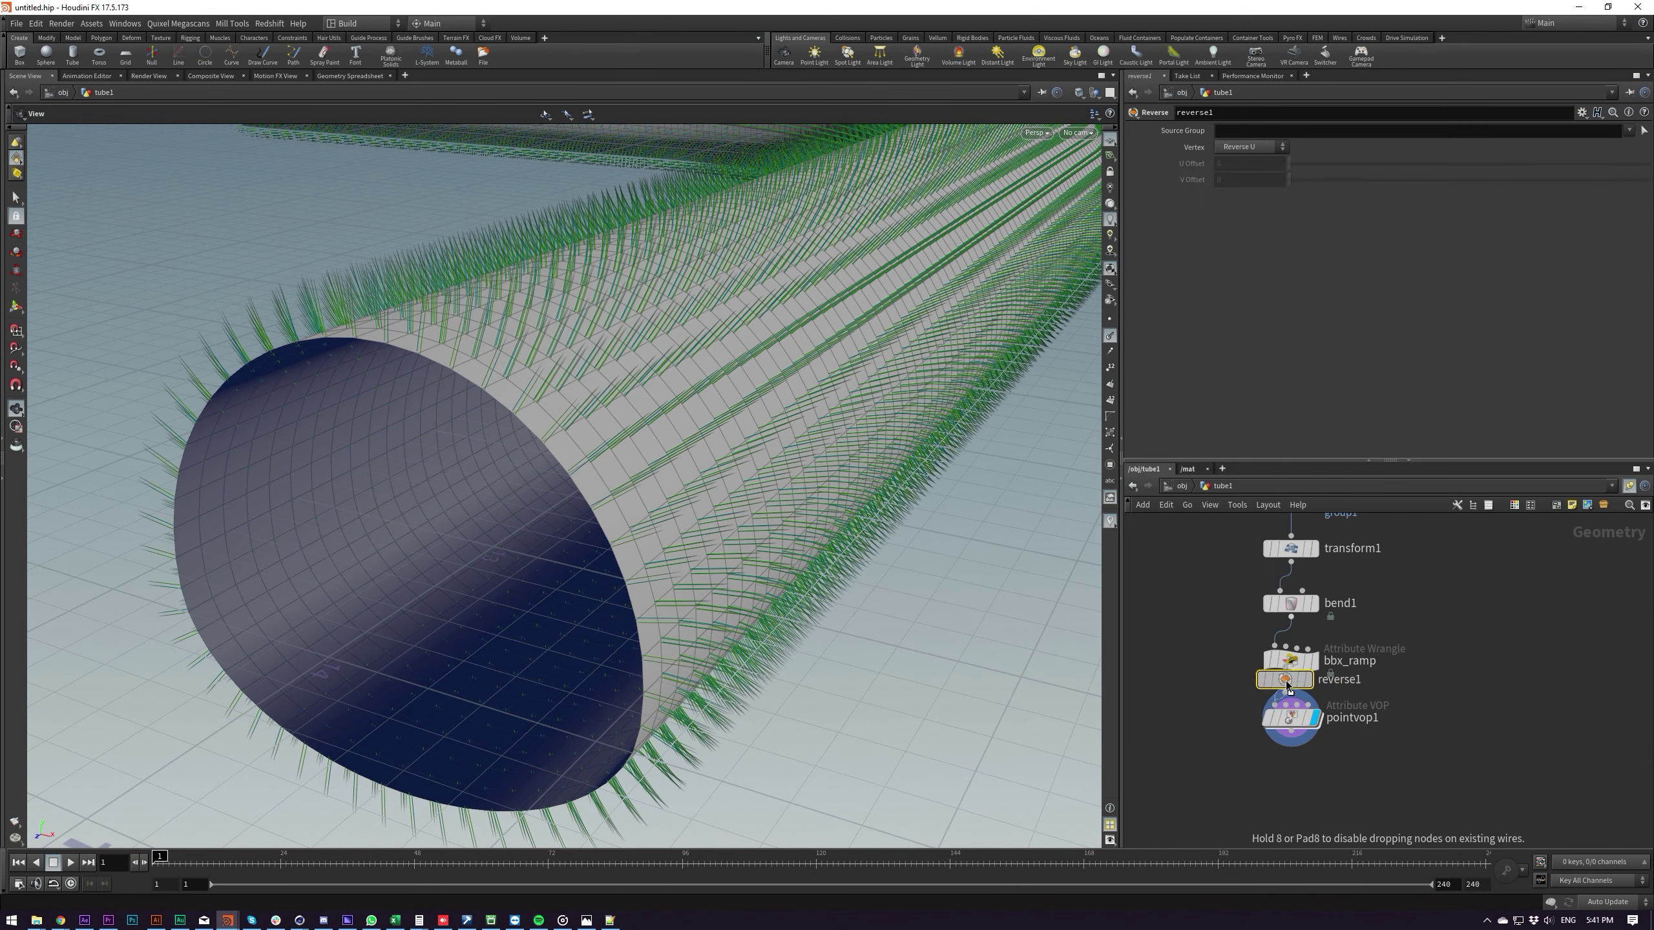
# Insert the Reverse node between bbx_ramp and pointvop1 to flip the tube's normals
pyautogui.click(1291, 690)
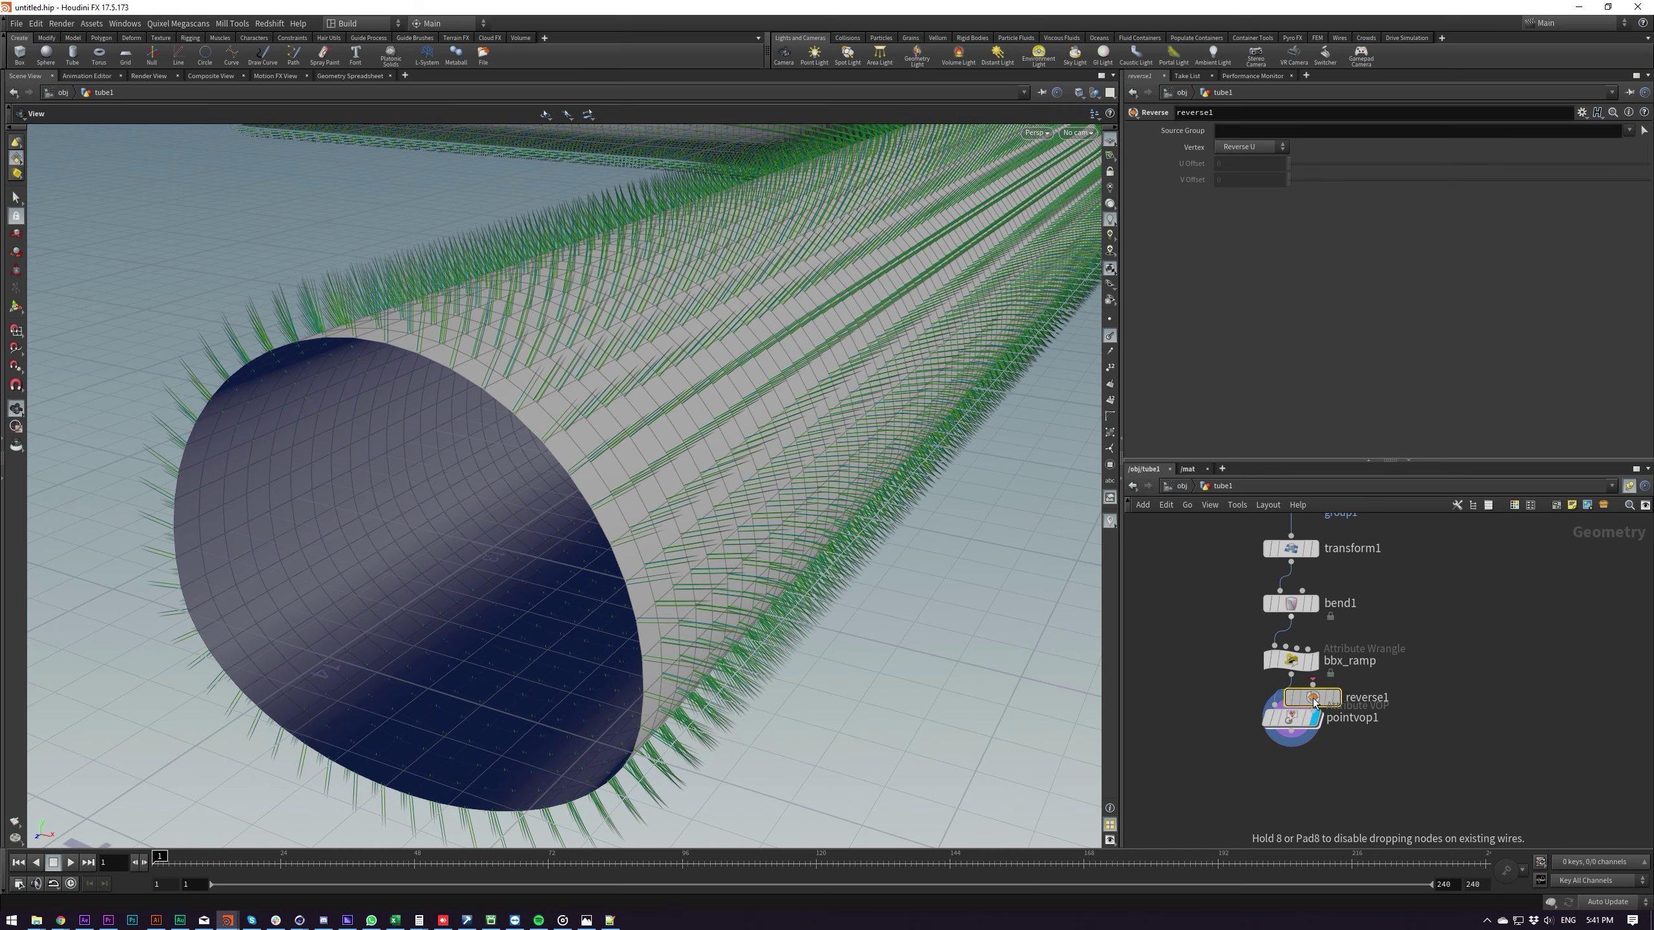
pyautogui.click(1173, 672)
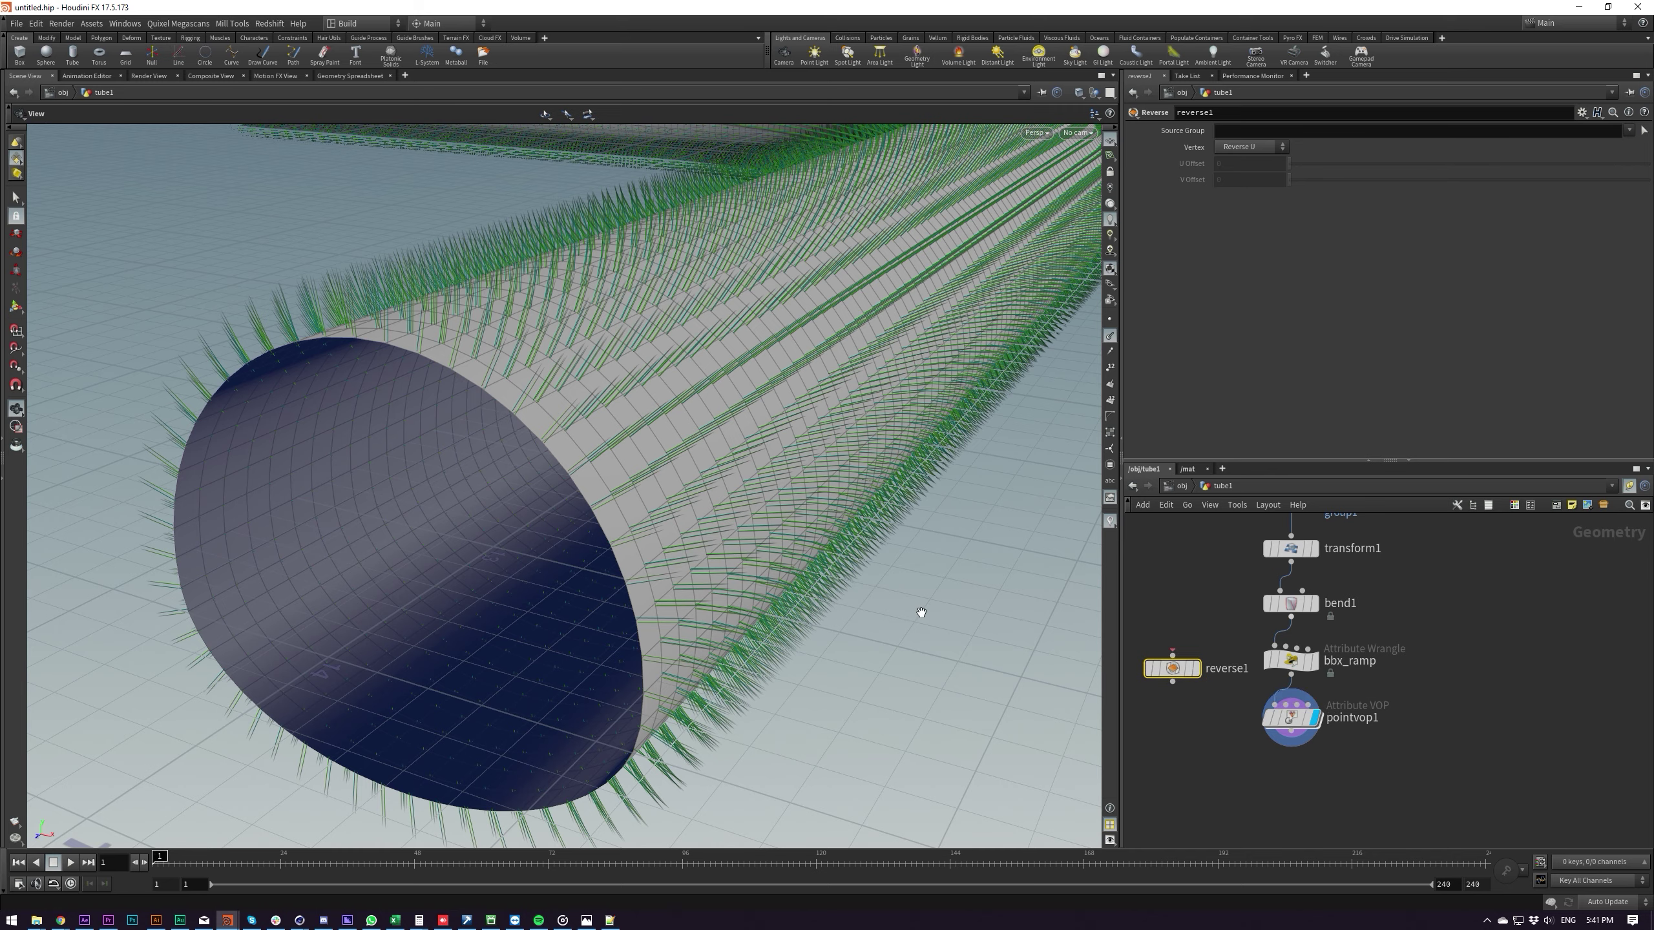
pyautogui.moveTo(796, 564); pyautogui.dragTo(961, 499)
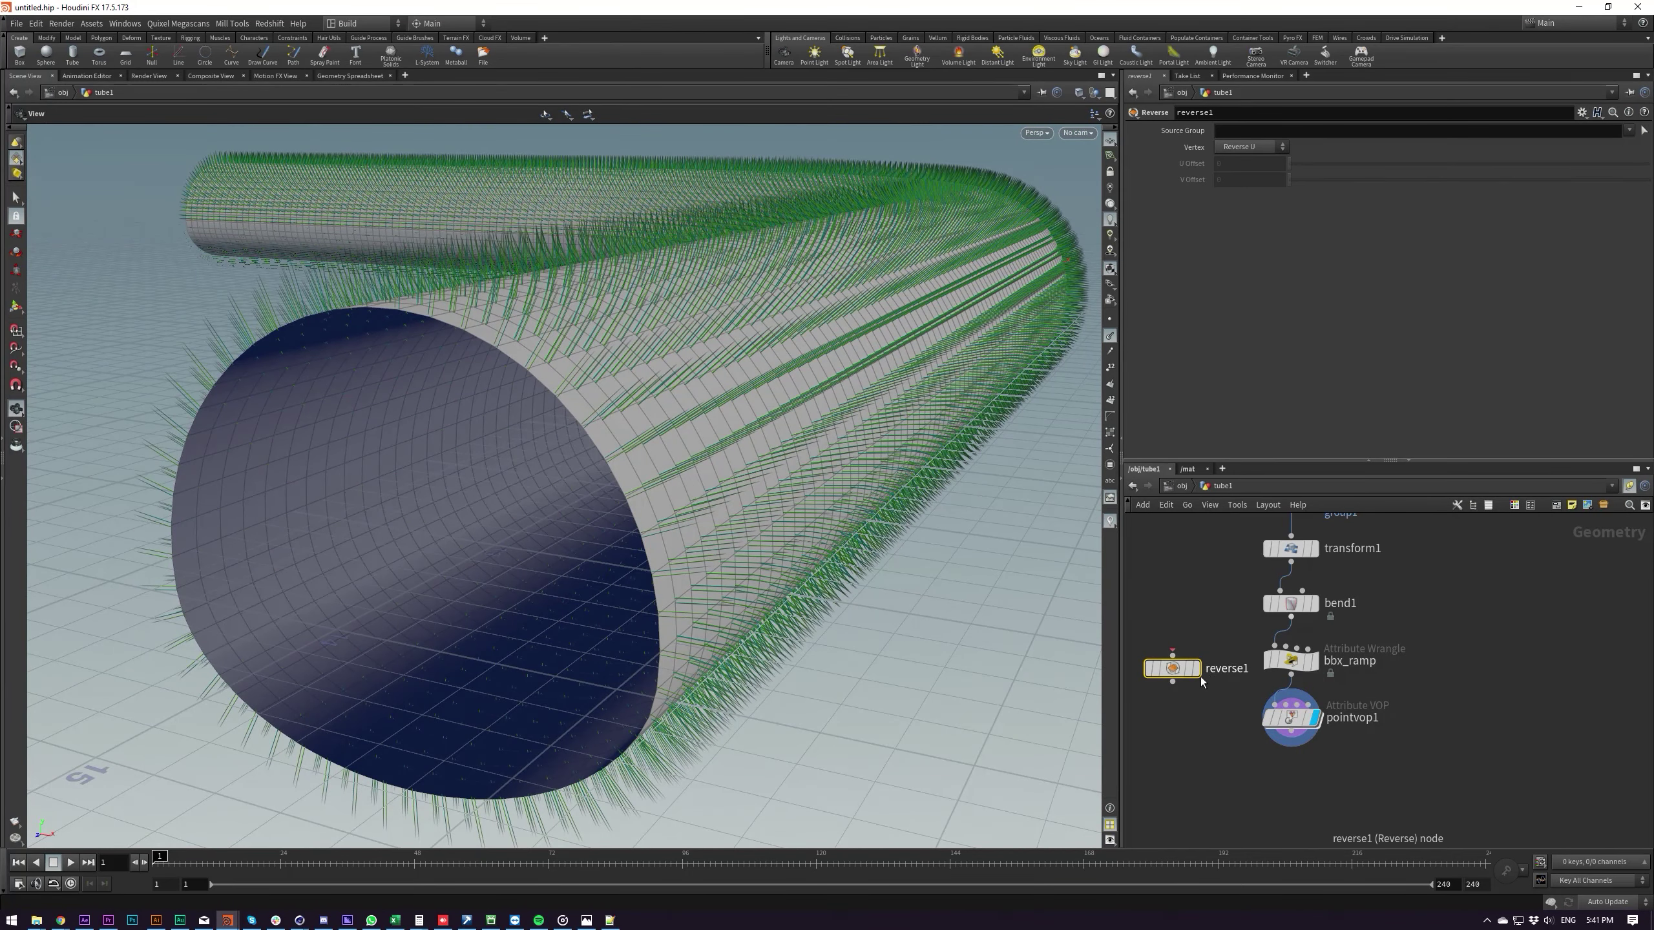
pyautogui.moveTo(1172, 664); pyautogui.dragTo(1290, 696)
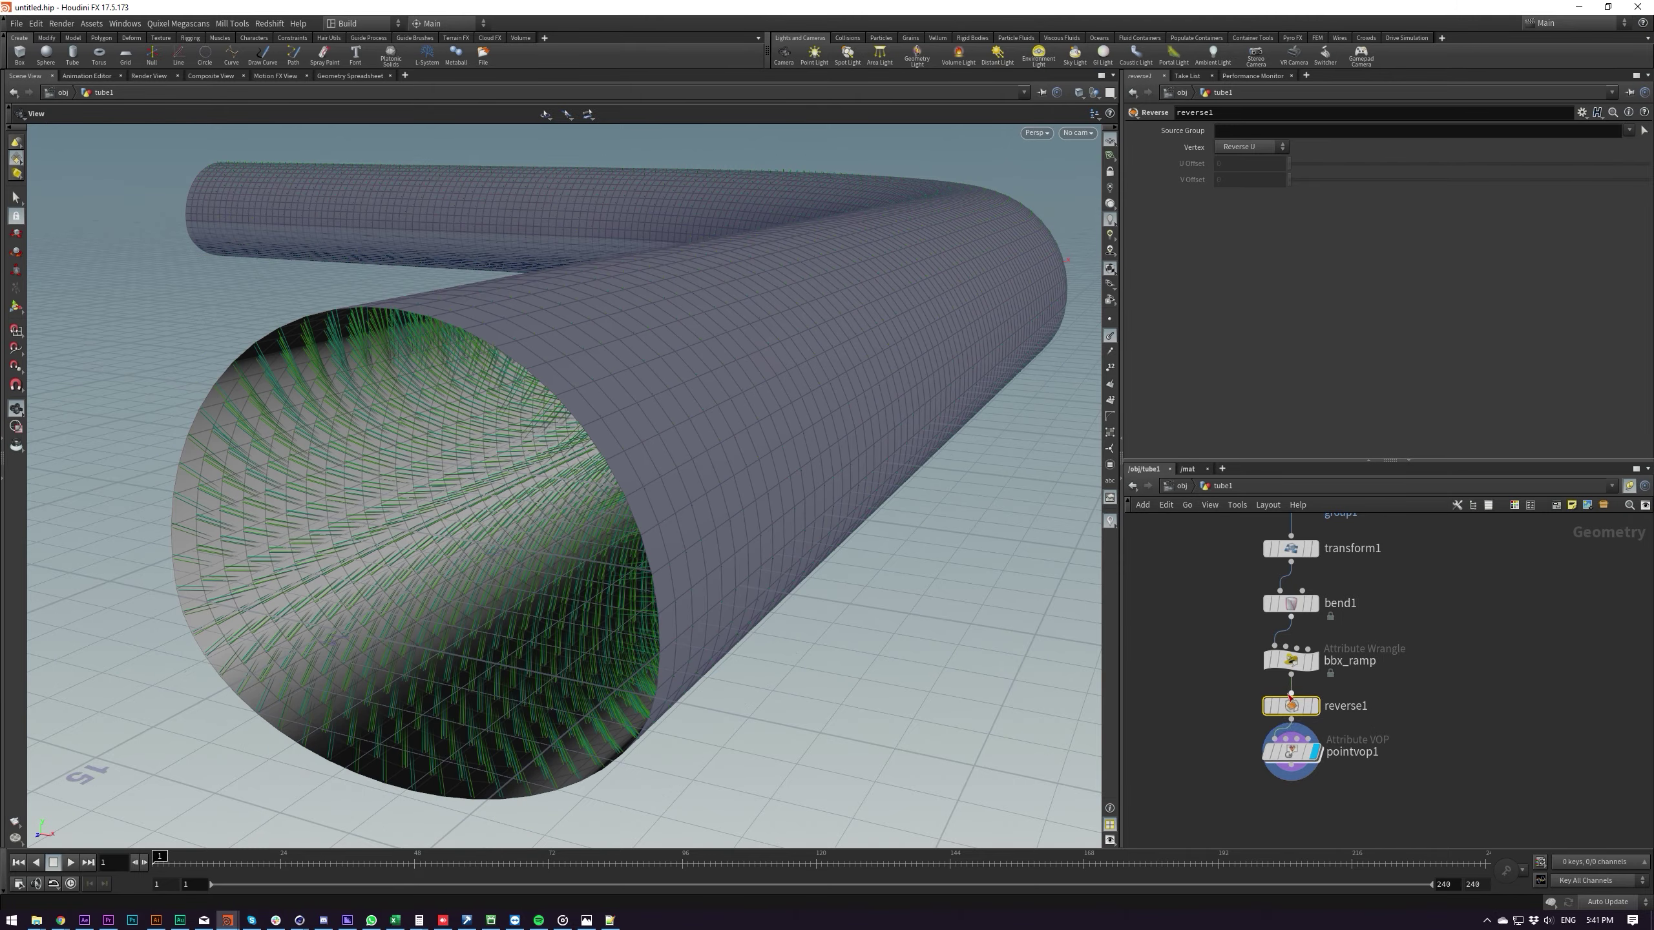
# Examine the normals inside the tube's opening from several angles and hide the normals display
pyautogui.moveTo(665, 551); pyautogui.dragTo(665, 510, button='right')
pyautogui.moveTo(665, 511); pyautogui.dragTo(562, 392)
pyautogui.moveTo(562, 392); pyautogui.dragTo(740, 337, button='middle')
pyautogui.moveTo(739, 336); pyautogui.dragTo(657, 505, button='right')
pyautogui.click(1109, 335)
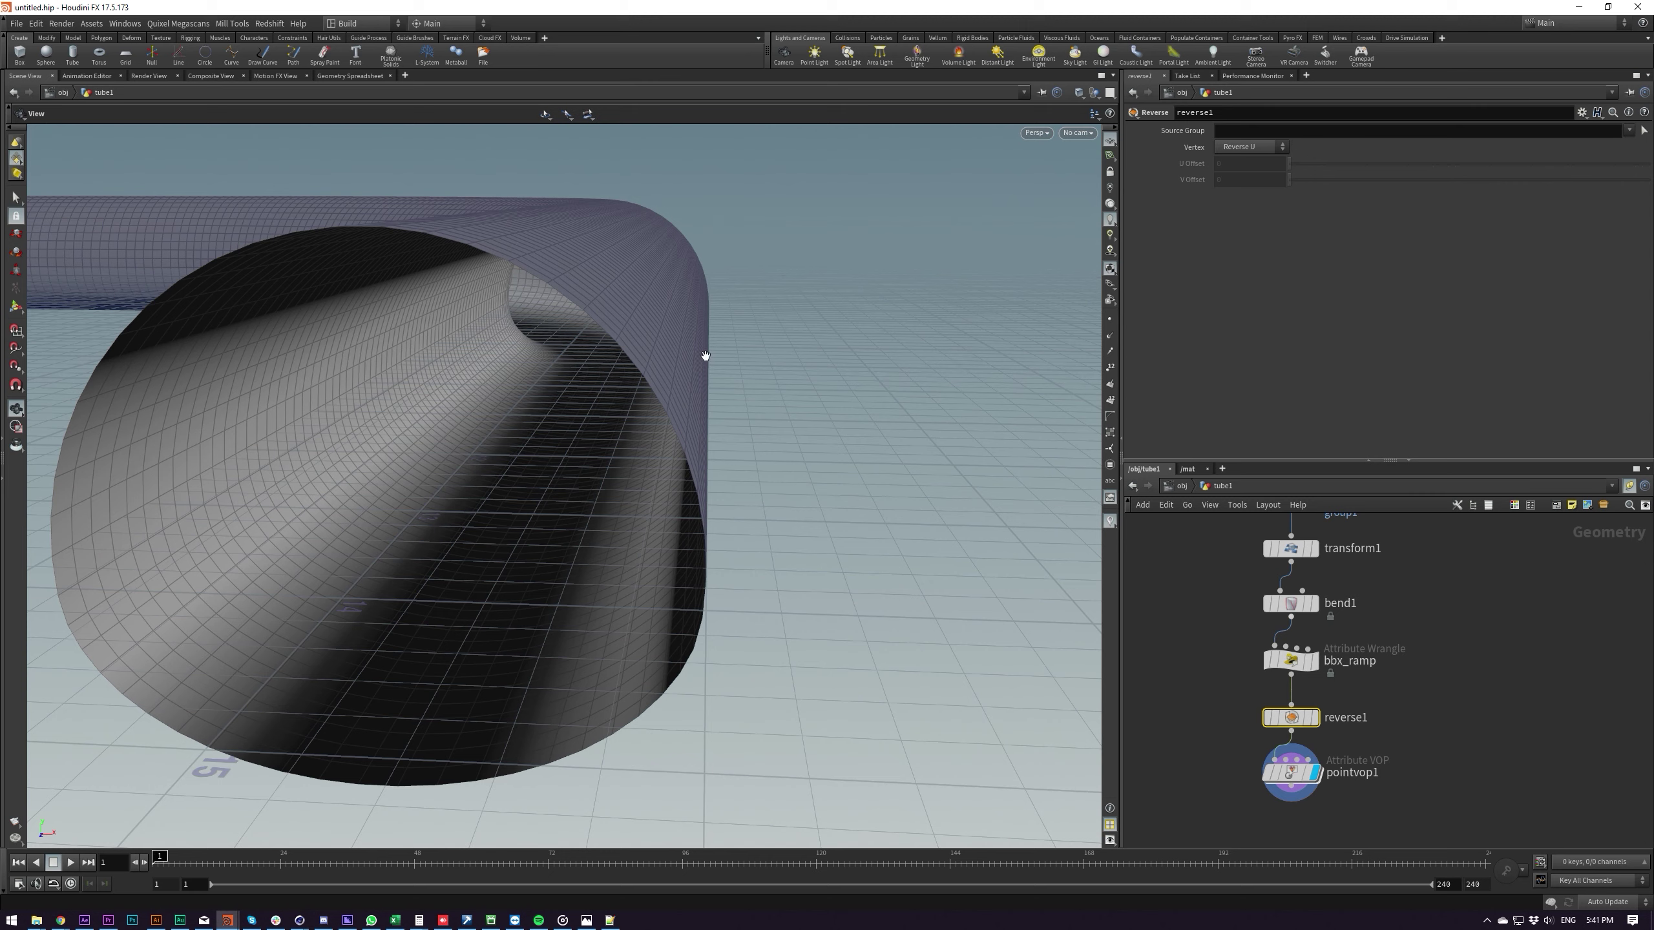
# In pointvop1, wire the Fit Range output into the Displace Along Normal amount and its dispP output into the output node's P
pyautogui.click(1279, 773)
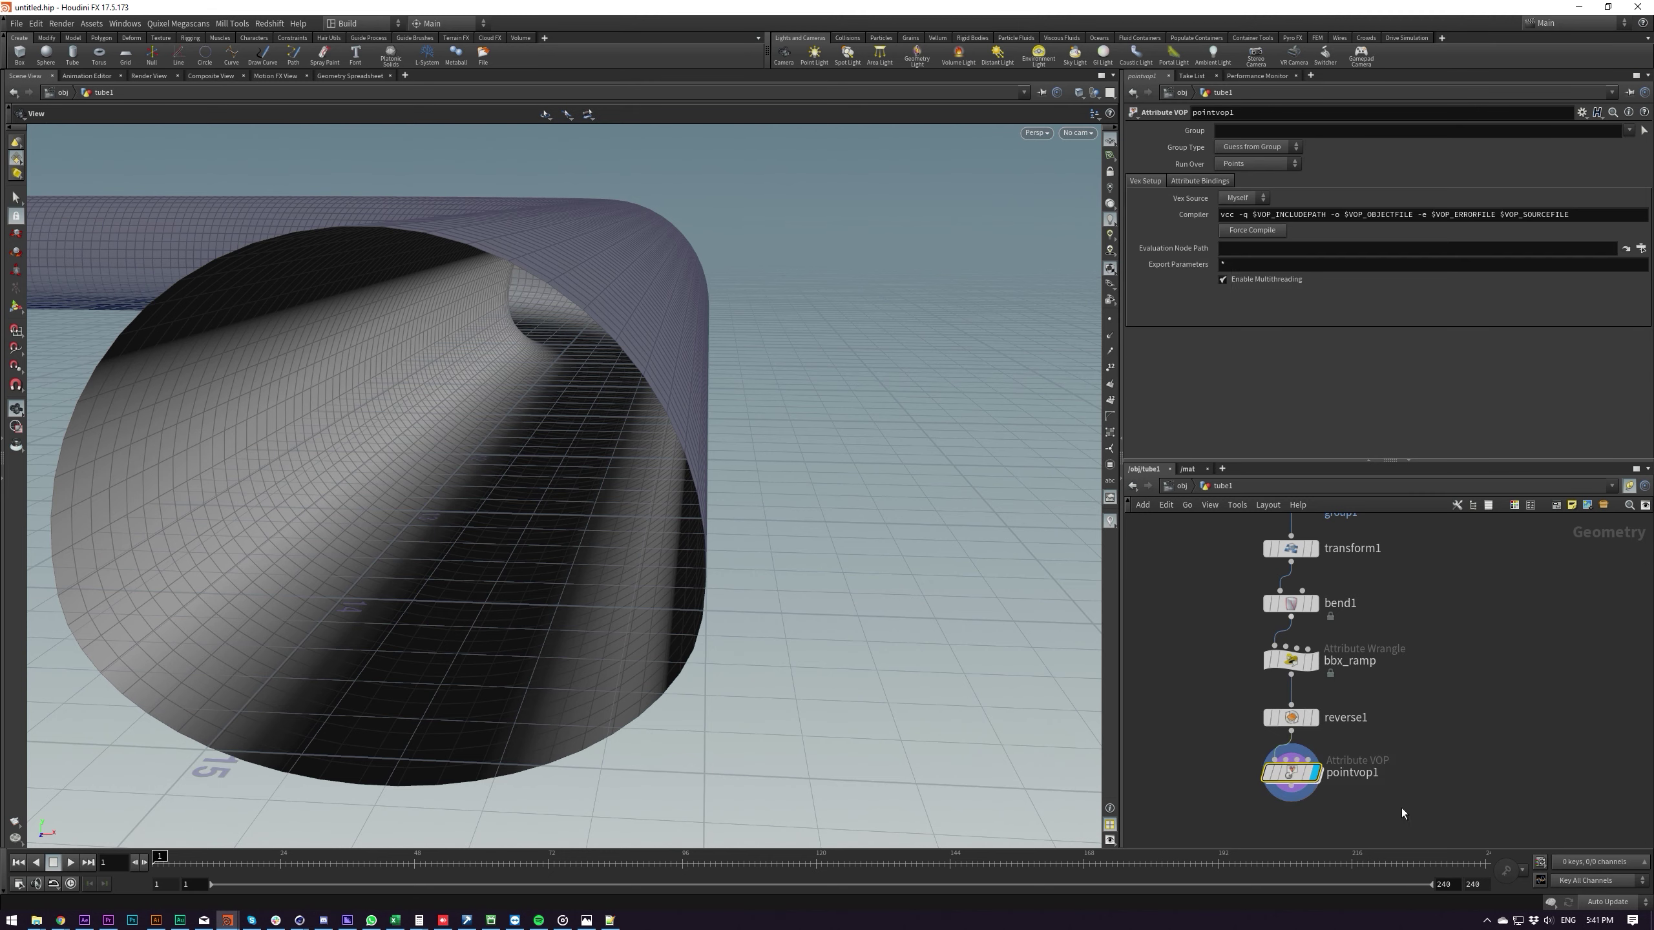
pyautogui.doubleClick(1297, 774)
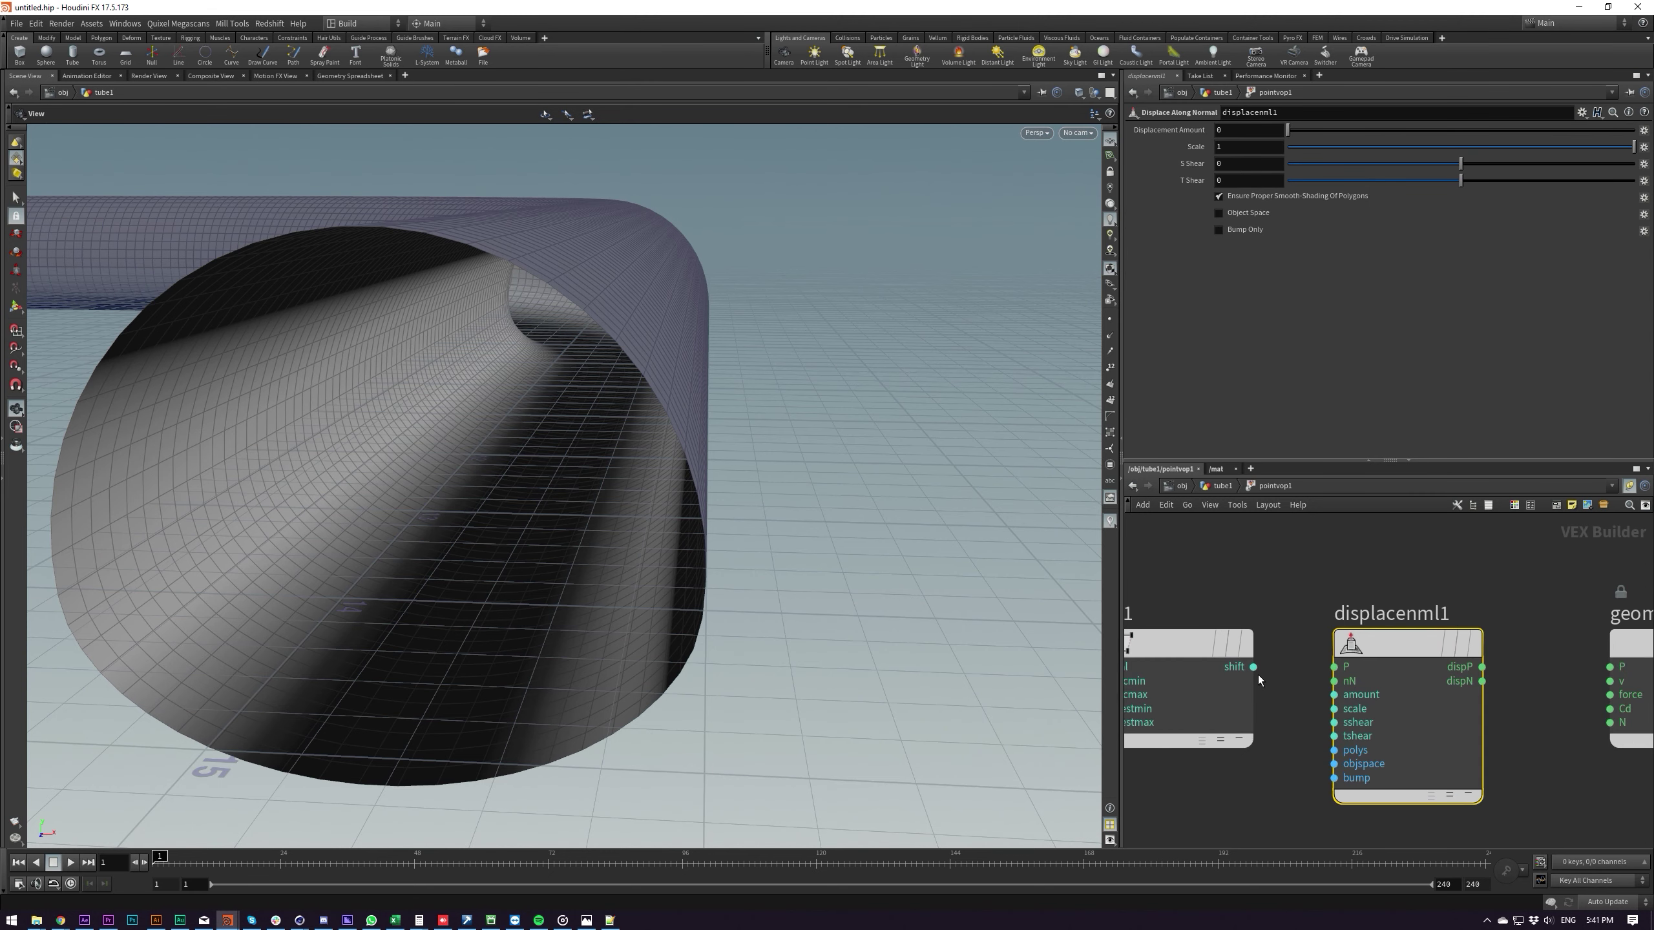
pyautogui.click(1253, 667)
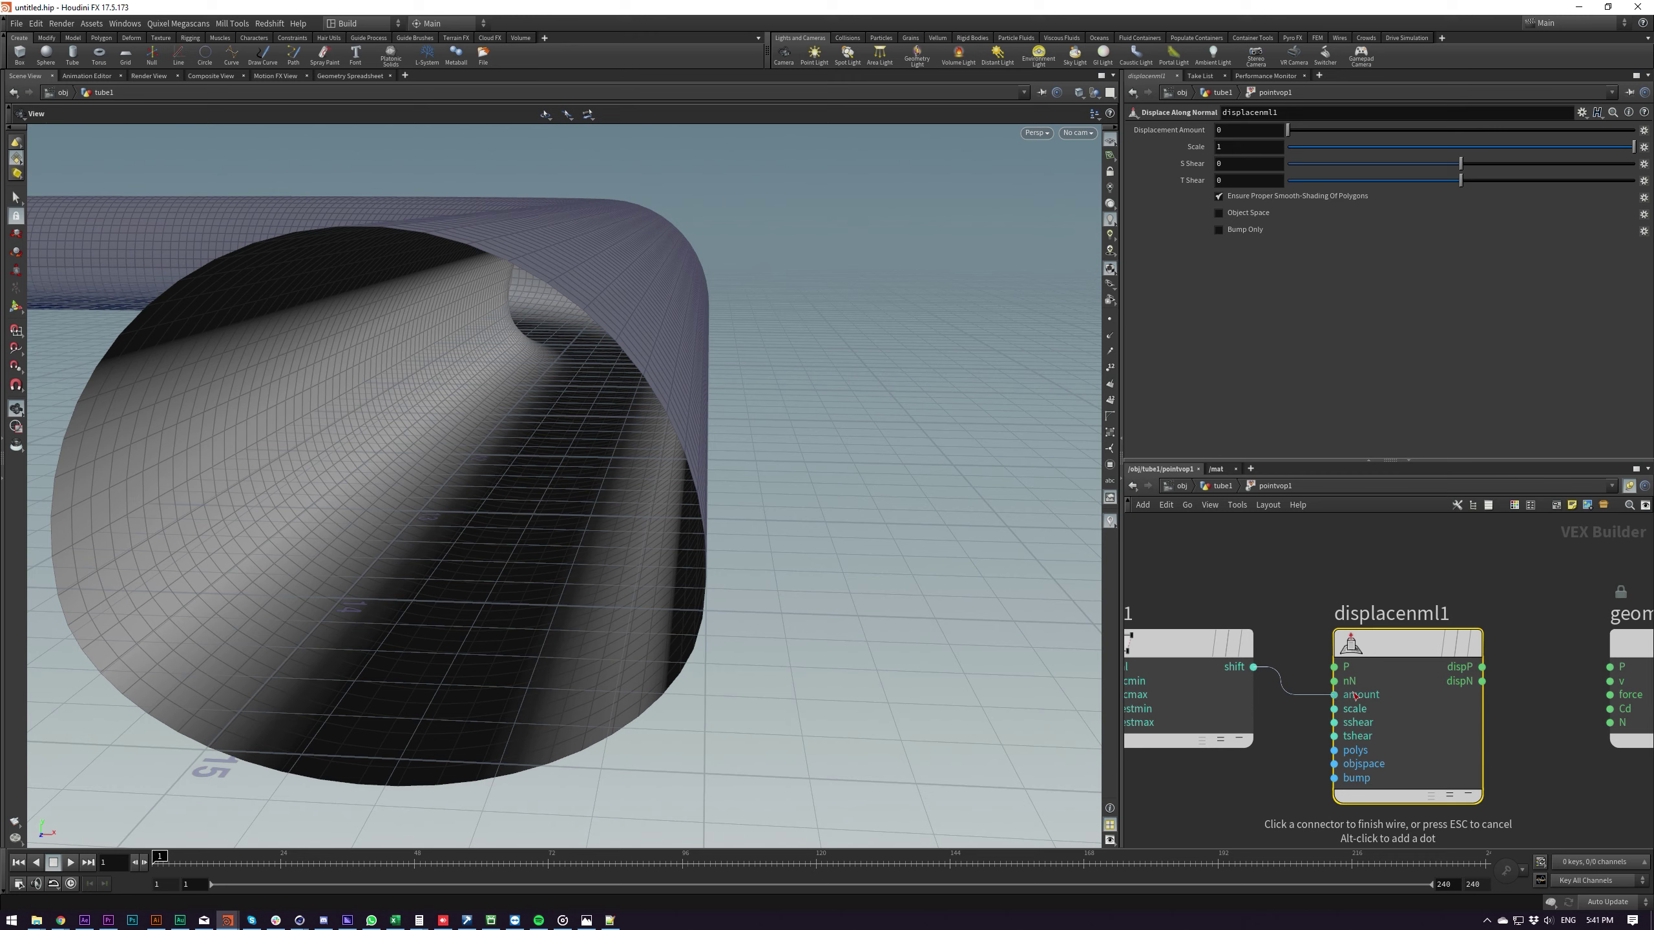
pyautogui.click(1354, 695)
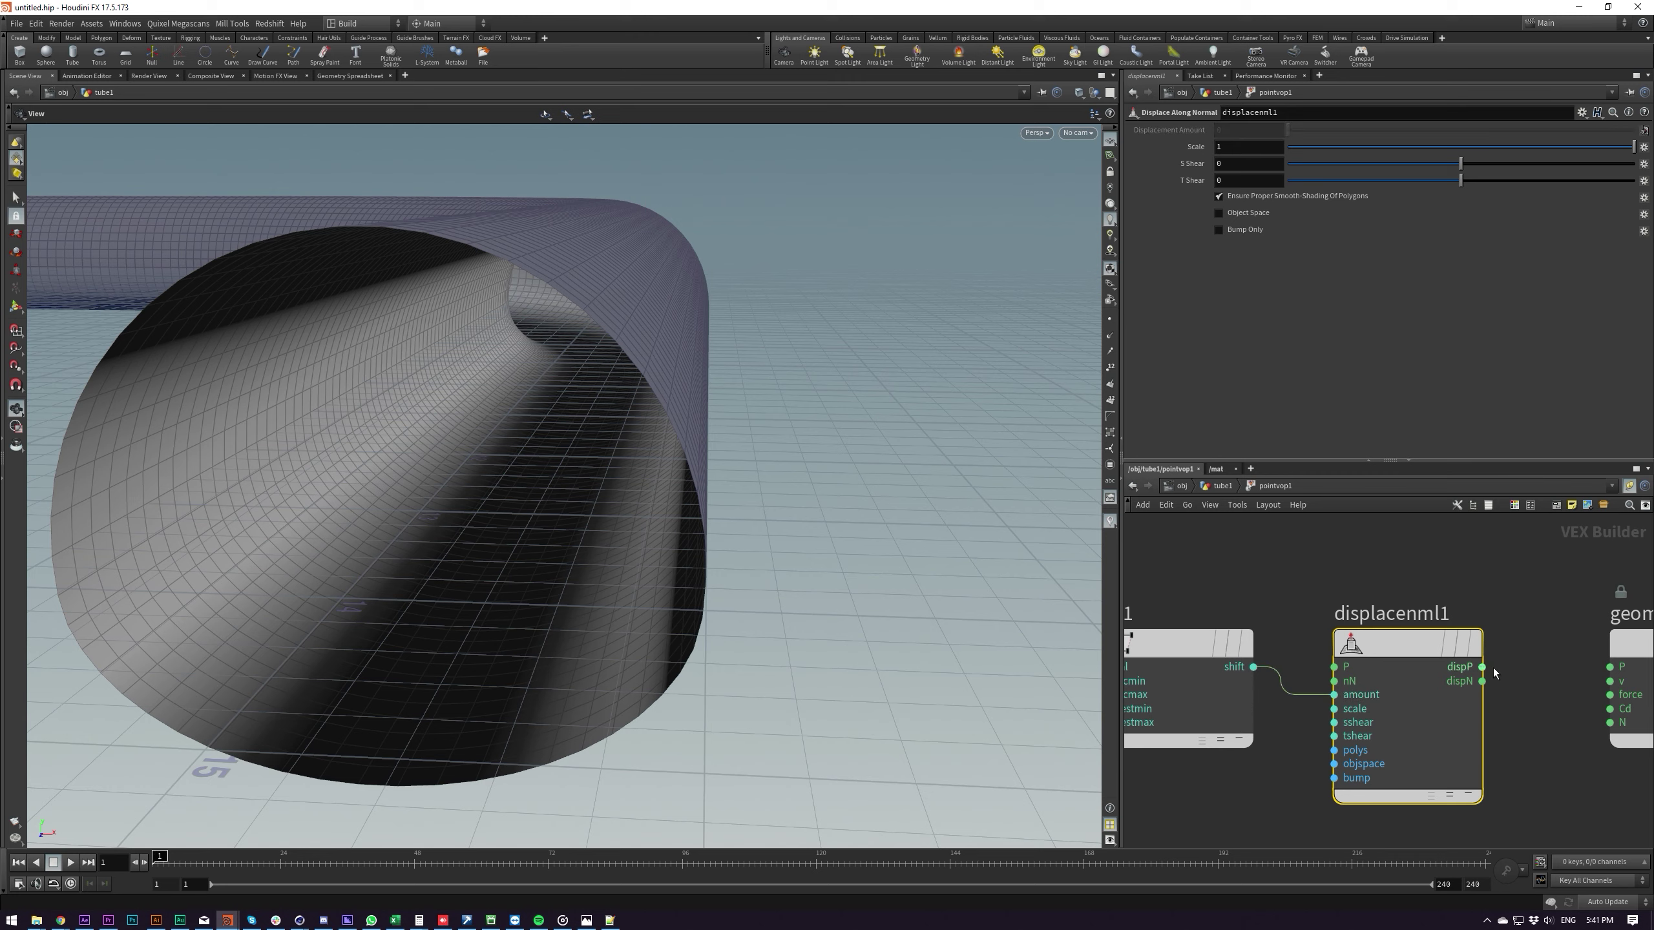
pyautogui.click(1480, 667)
pyautogui.click(1480, 633)
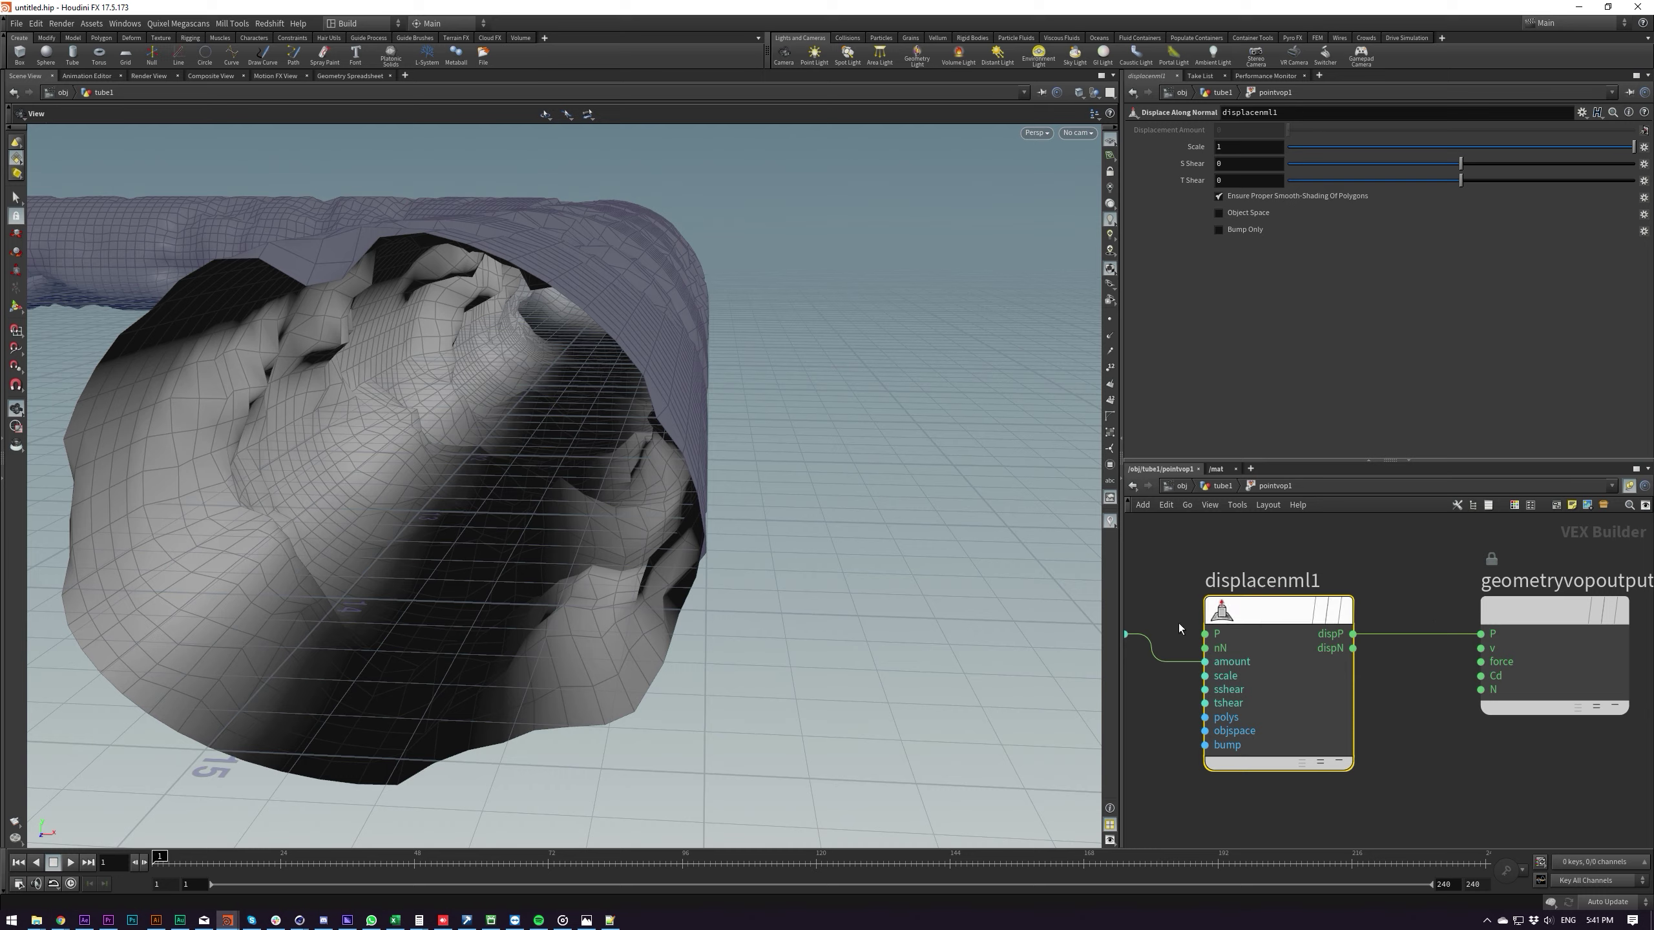
pyautogui.moveTo(456, 522); pyautogui.dragTo(876, 515)
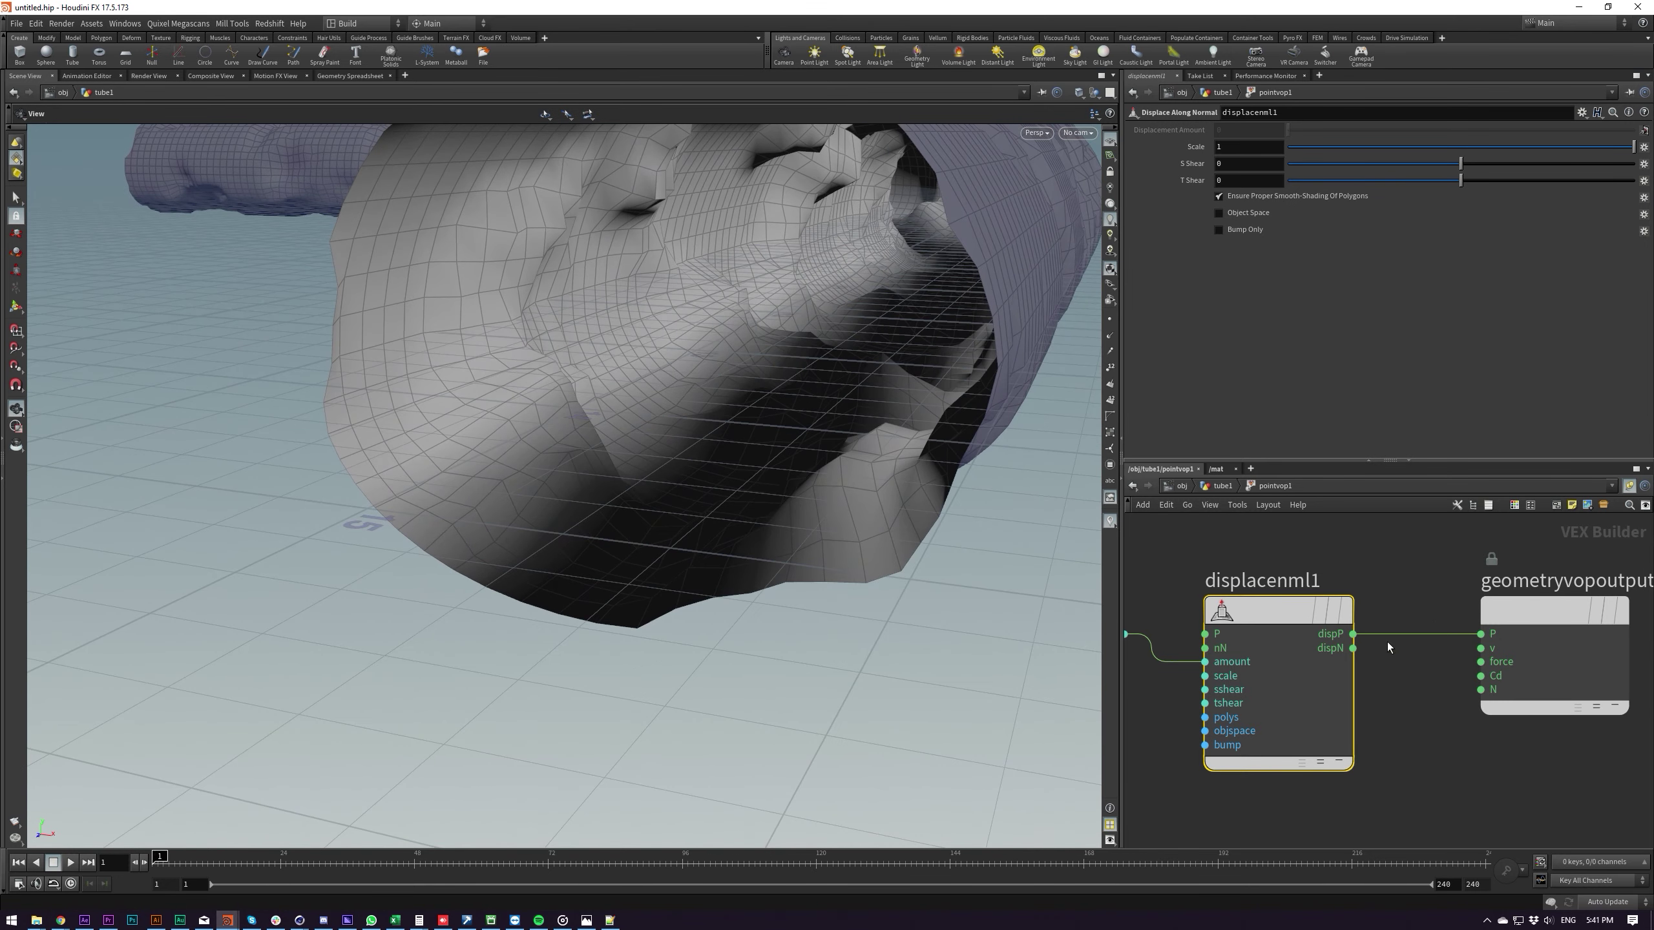
# Delete the Fit Range node so the noise drives the displacement amount directly, and view the tube's interior
pyautogui.scroll(-3, 1336, 595)
pyautogui.moveTo(1243, 579); pyautogui.dragTo(1340, 595, button='middle')
pyautogui.click(1261, 619)
pyautogui.press('Delete')
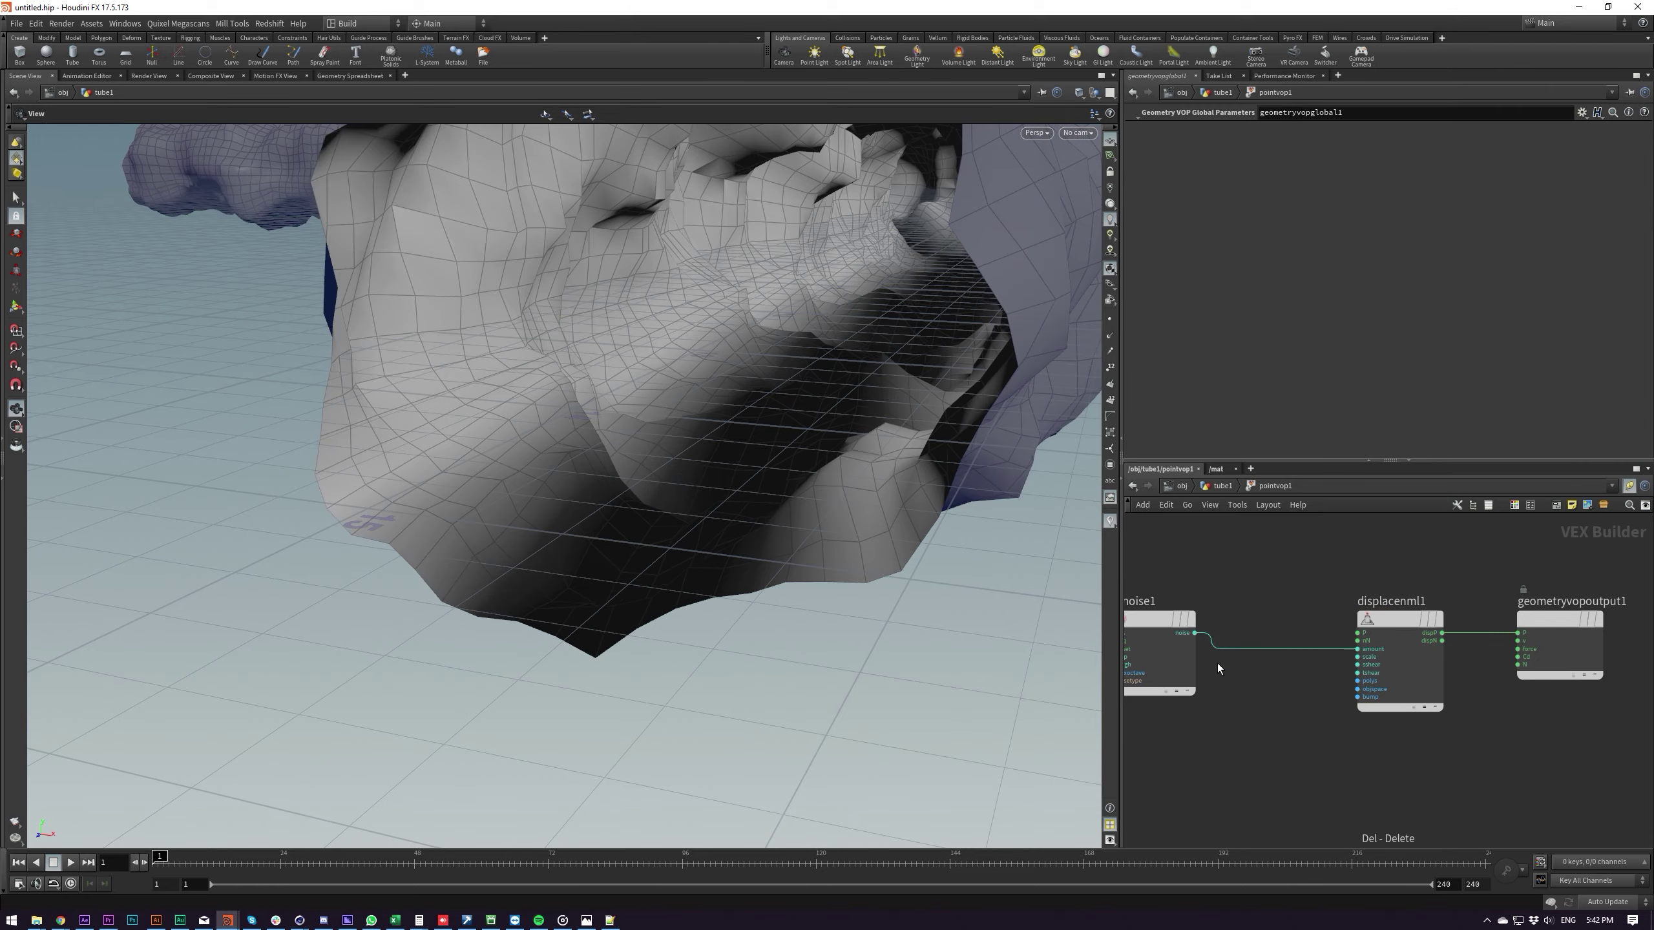
pyautogui.moveTo(916, 491); pyautogui.dragTo(1074, 530)
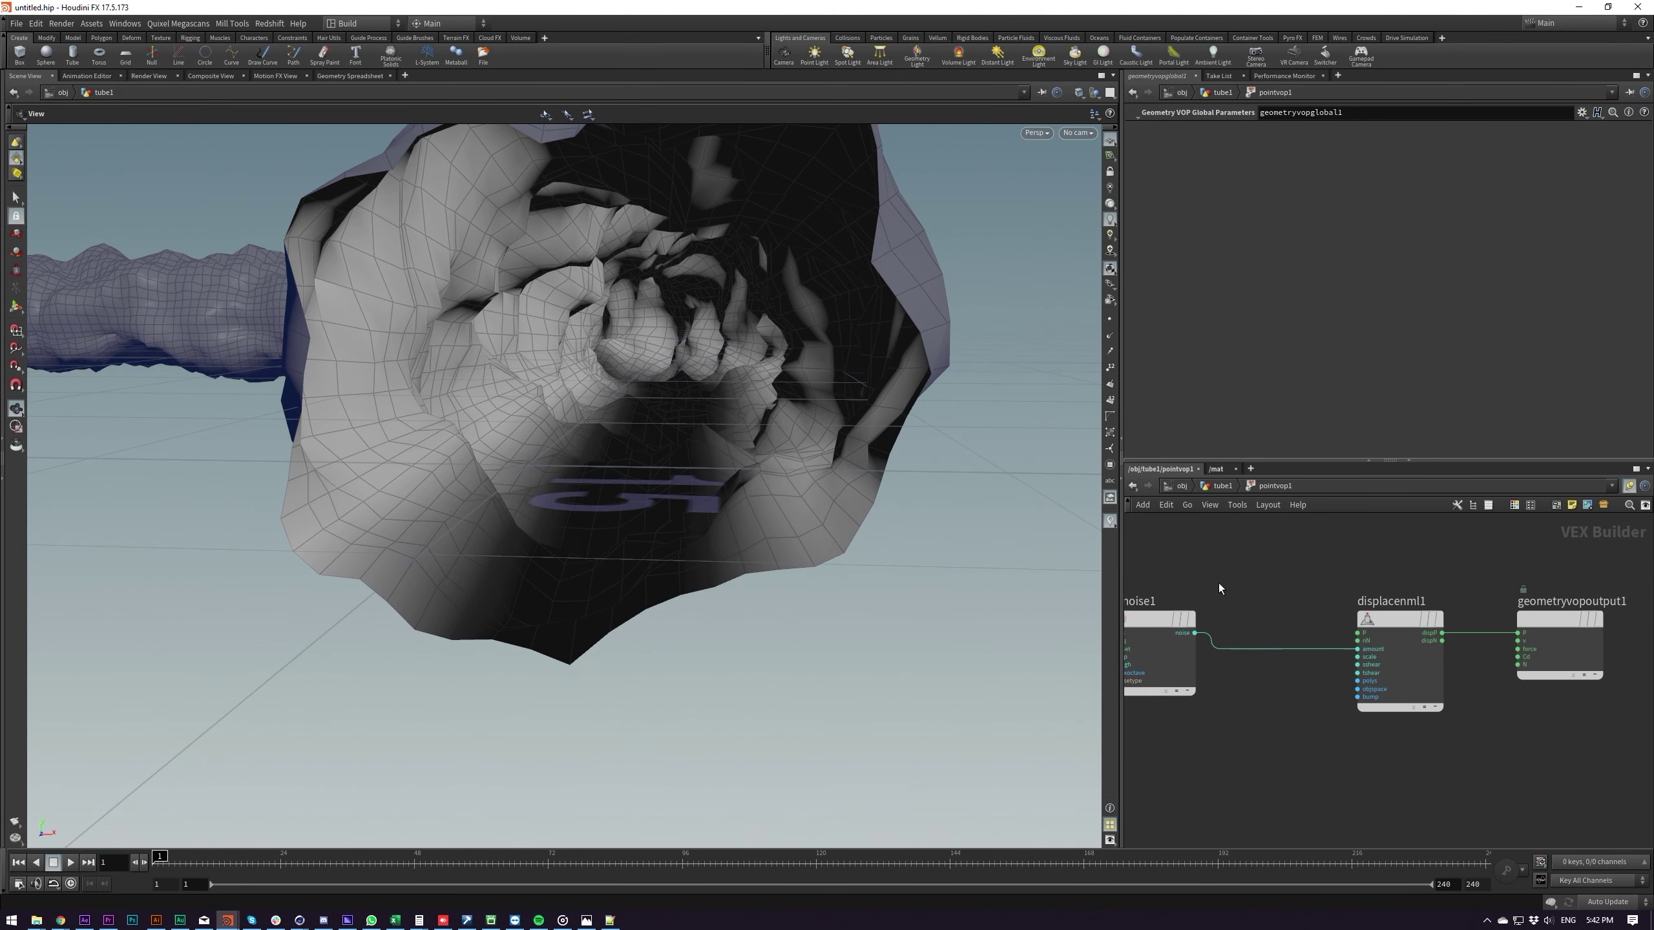
# Lower the Anti-Aliased Noise node's Roughness to about 0.33 and check the displaced interior
pyautogui.moveTo(1218, 583); pyautogui.dragTo(1317, 581, button='middle')
pyautogui.click(1246, 641)
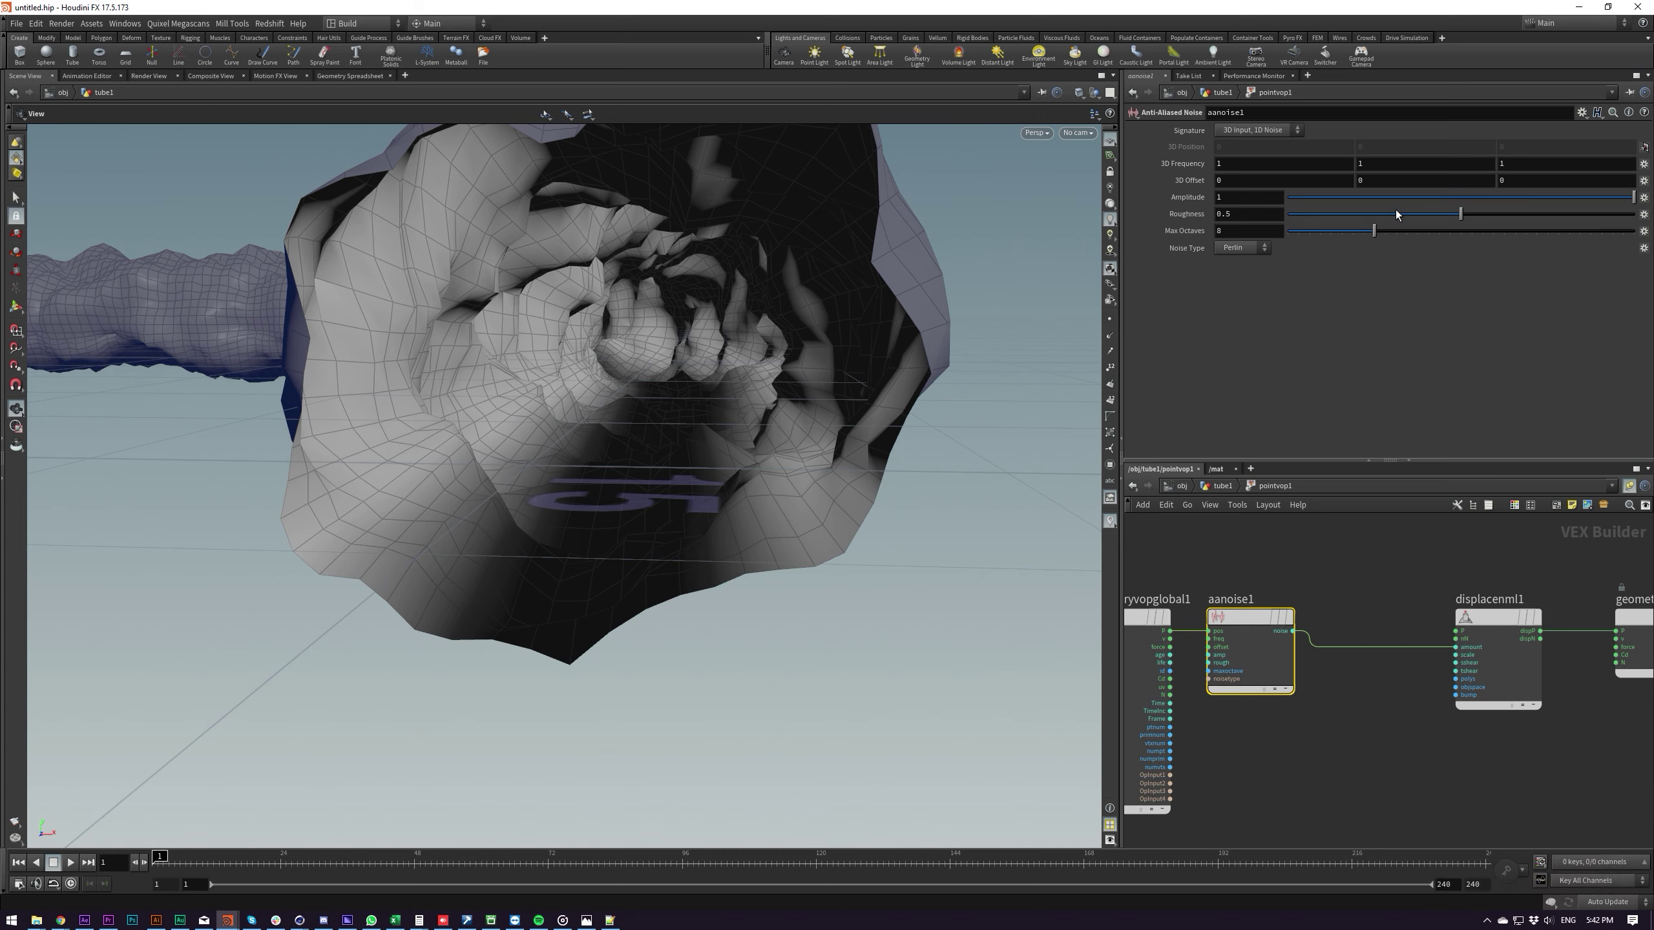
pyautogui.moveTo(1395, 214)
pyautogui.mouseDown()
pyautogui.moveTo(1440, 213)
pyautogui.moveTo(1401, 213)
pyautogui.mouseUp()
pyautogui.moveTo(521, 410); pyautogui.dragTo(819, 411)
pyautogui.moveTo(1229, 747); pyautogui.dragTo(1454, 681, button='middle')
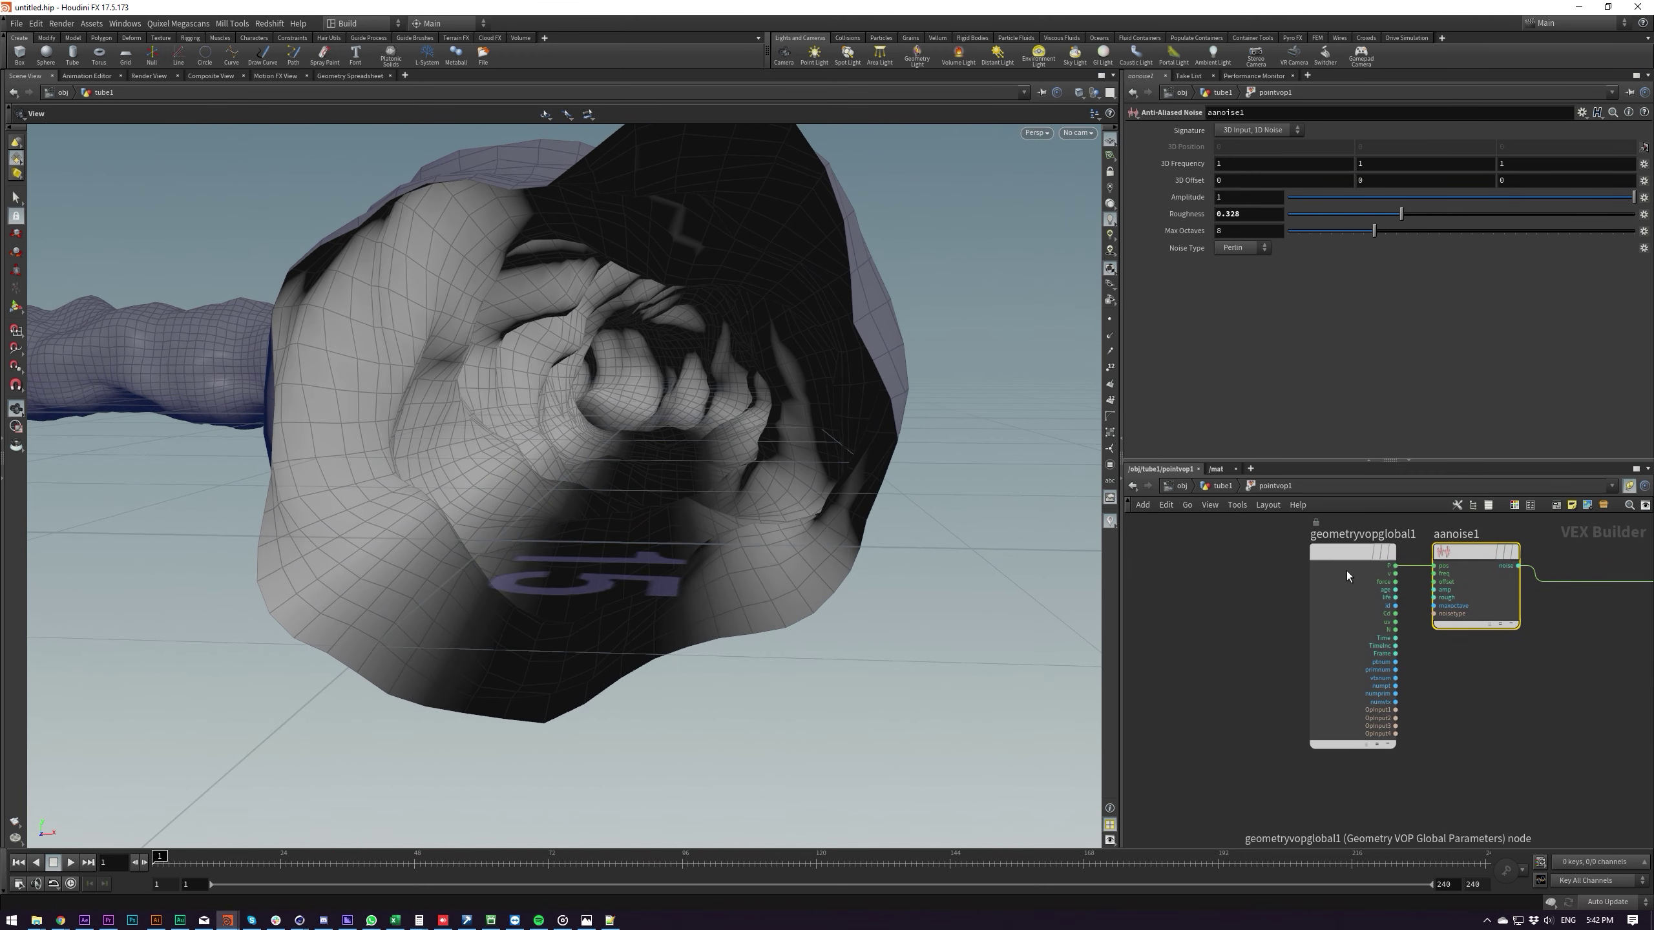
# Add a Multiply node to pointvop1 fed by the Cd output of geometryvopglobal1
pyautogui.moveTo(1346, 571); pyautogui.dragTo(1292, 629)
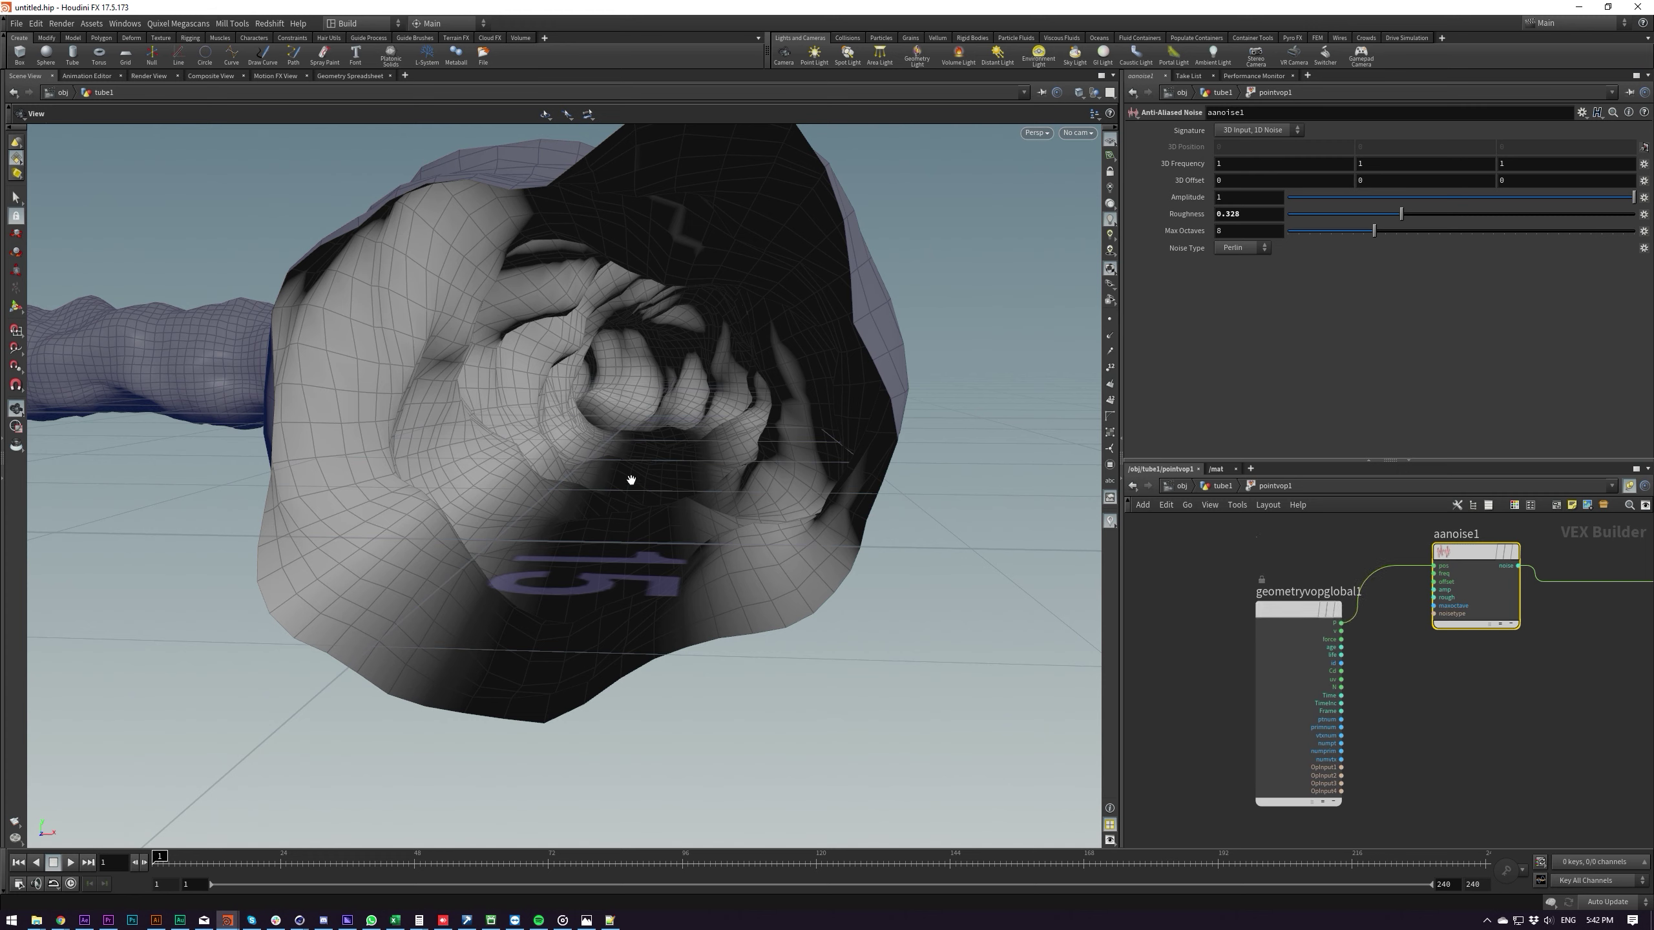
pyautogui.moveTo(1517, 704); pyautogui.dragTo(931, 676, button='middle')
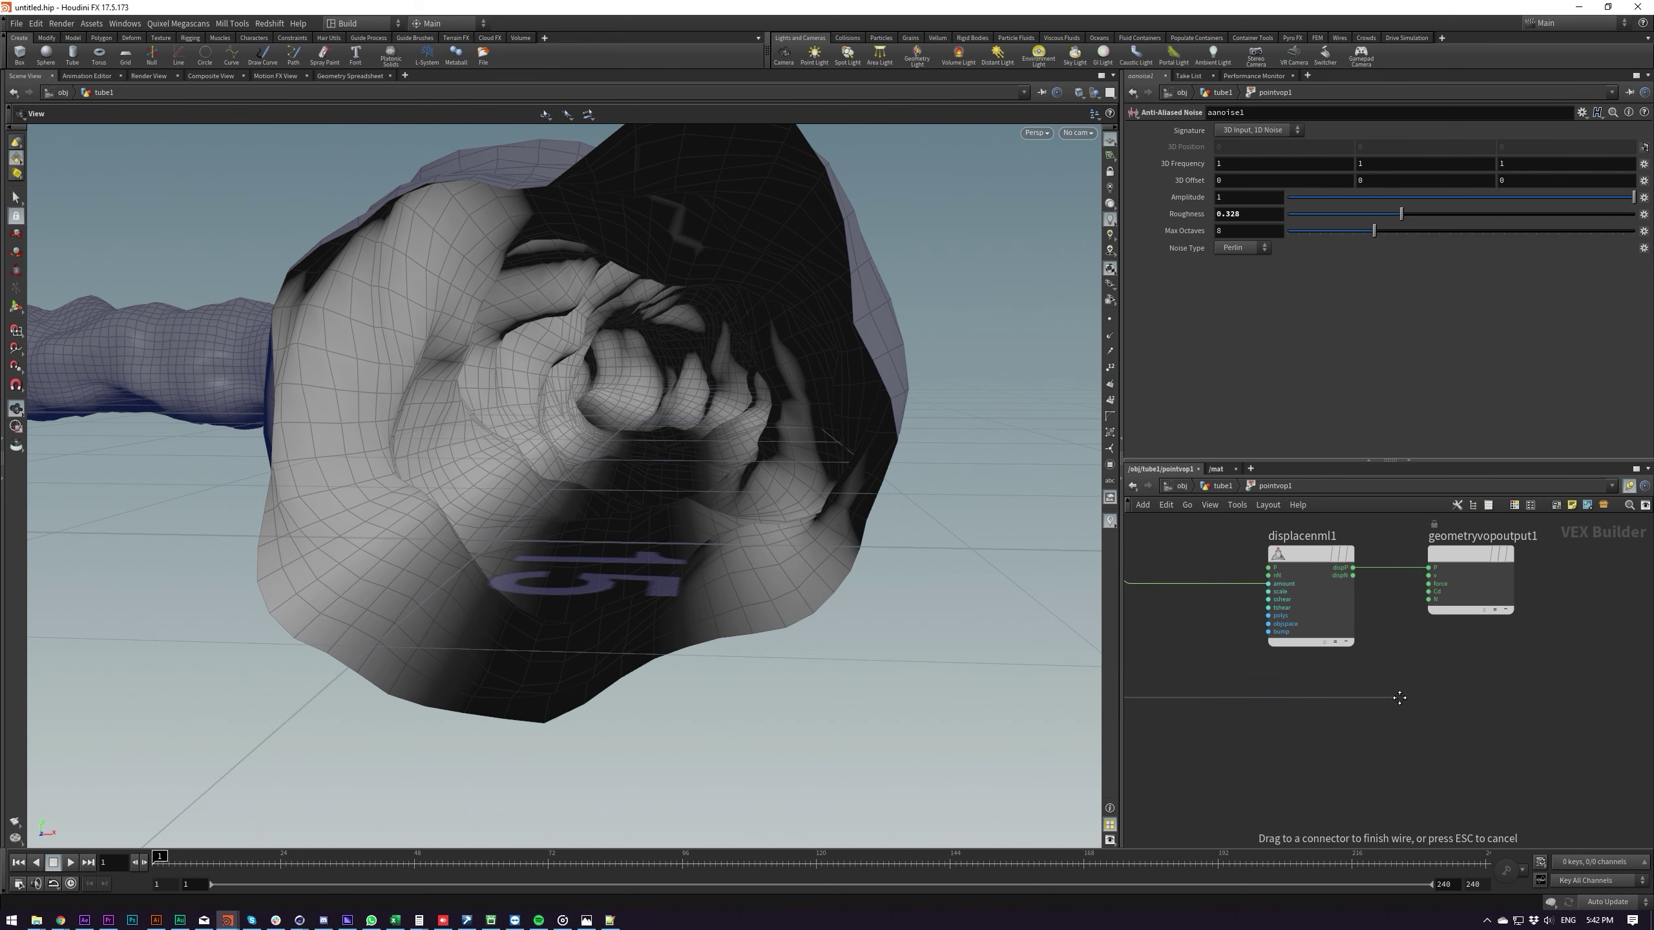
pyautogui.press('Tab')
pyautogui.write('mu')
pyautogui.press('Return')
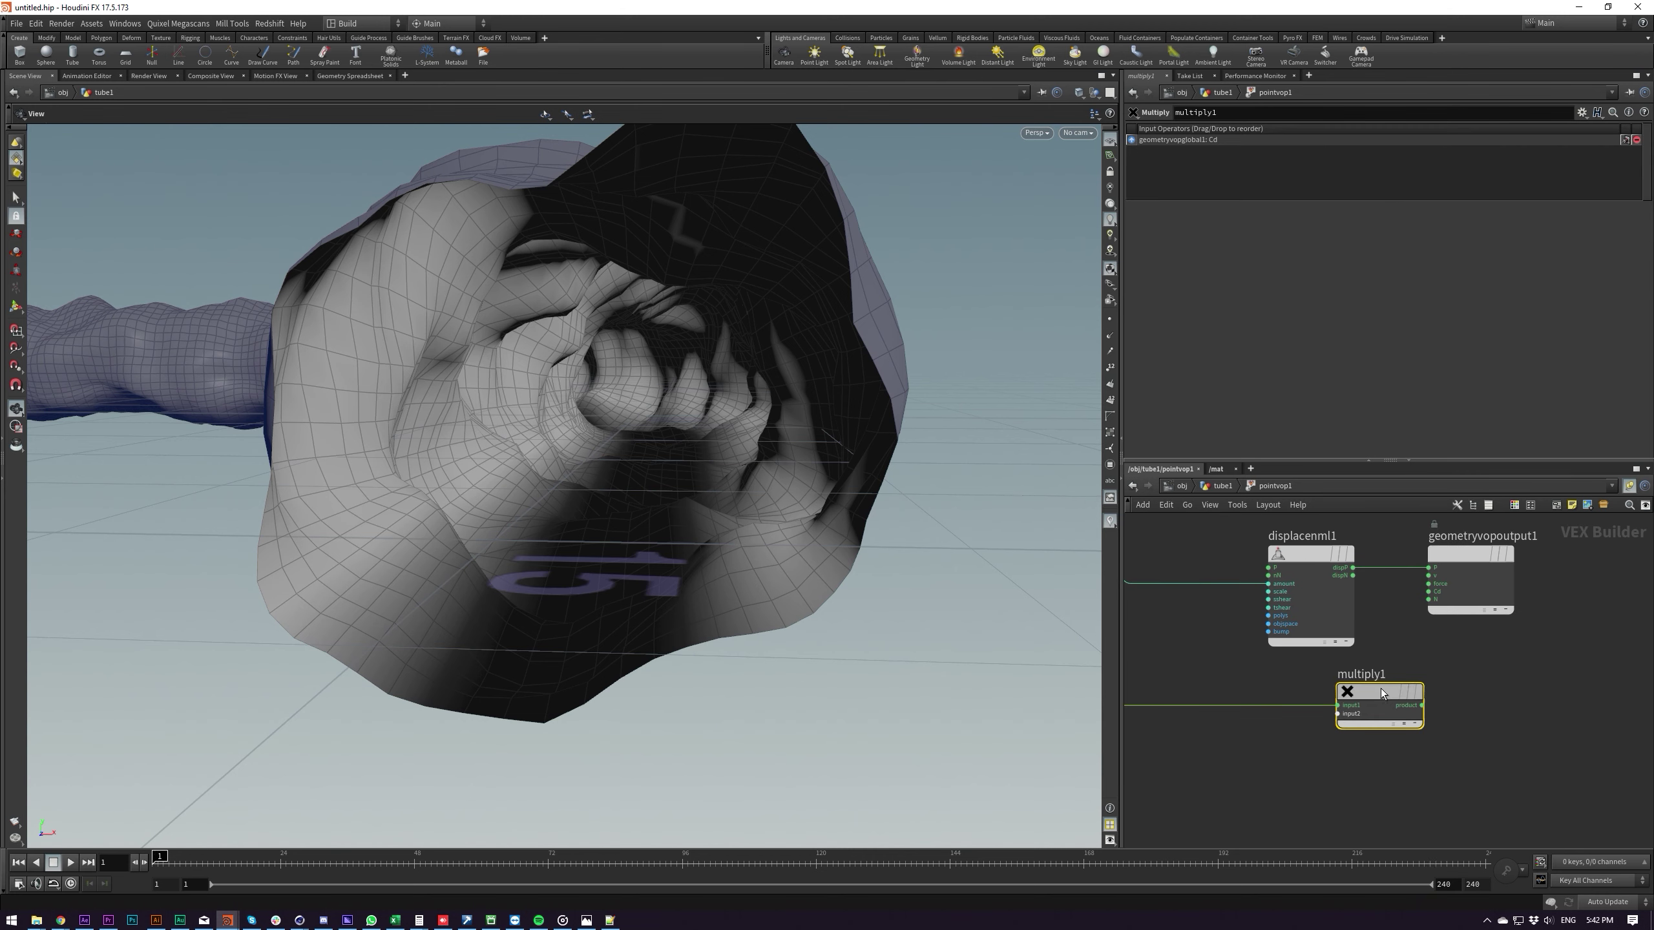
# Wire displacenml1's dispP into multiply1 and reorder the inputs so dispP comes before Cd
pyautogui.click(1371, 687)
pyautogui.moveTo(1366, 699); pyautogui.dragTo(1352, 567)
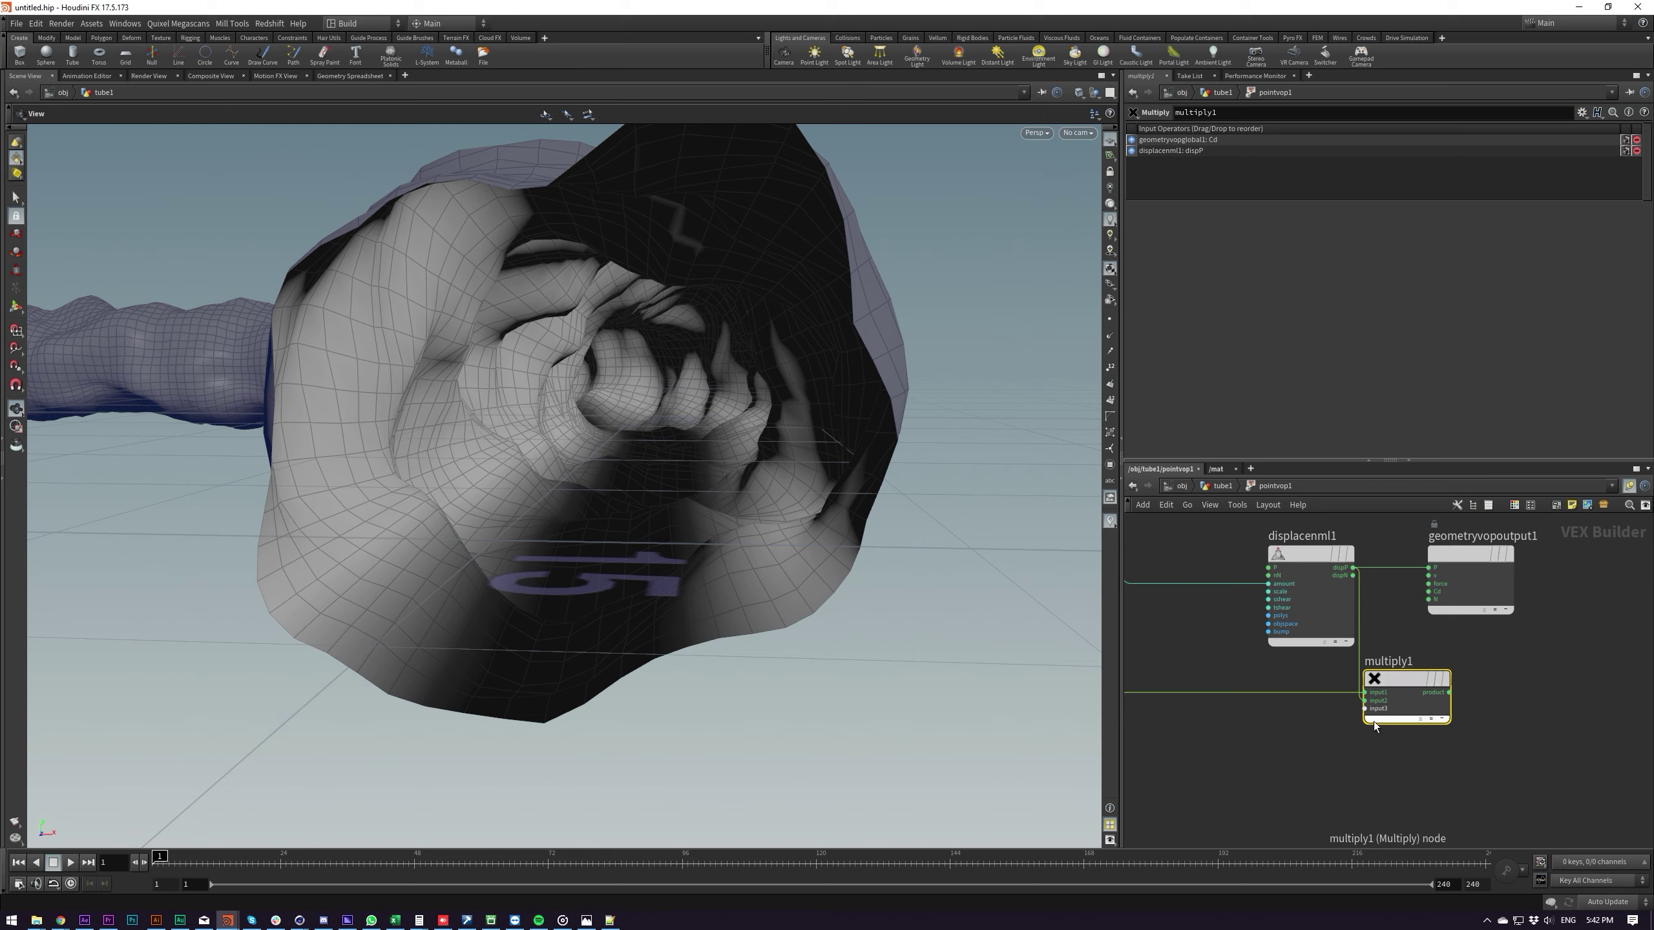
pyautogui.hotkey('shift', 'r')
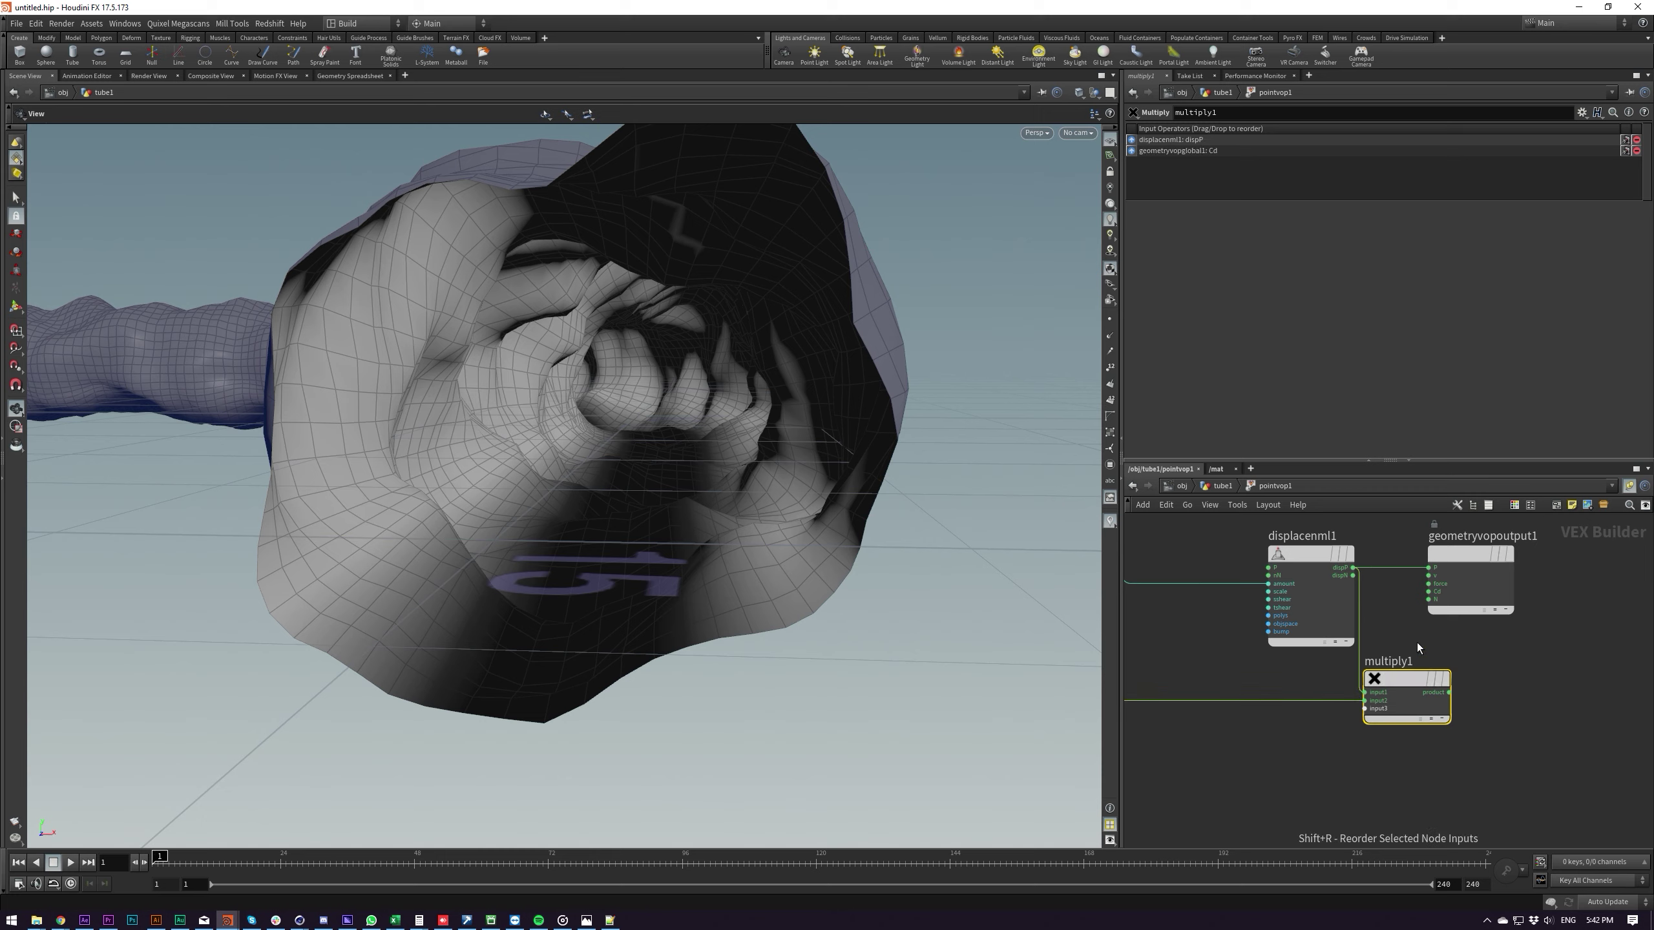
pyautogui.moveTo(1398, 680)
pyautogui.mouseDown()
pyautogui.moveTo(1398, 603)
pyautogui.moveTo(1409, 689)
pyautogui.mouseUp()
pyautogui.moveTo(1447, 560); pyautogui.dragTo(1524, 683)
# Insert multiply1 between aanoise1 and displacenml1 so noise multiplied by Cd drives the displacement amount
pyautogui.moveTo(1395, 747); pyautogui.dragTo(1461, 729, button='middle')
pyautogui.scroll(-4, 1414, 747)
pyautogui.scroll(4, 1432, 707)
pyautogui.moveTo(1563, 687); pyautogui.dragTo(1249, 578)
pyautogui.moveTo(1373, 703); pyautogui.dragTo(1412, 594)
pyautogui.click(1486, 564)
pyautogui.moveTo(1572, 611); pyautogui.dragTo(1400, 553, button='middle')
pyautogui.moveTo(1470, 605); pyautogui.dragTo(1484, 678, button='middle')
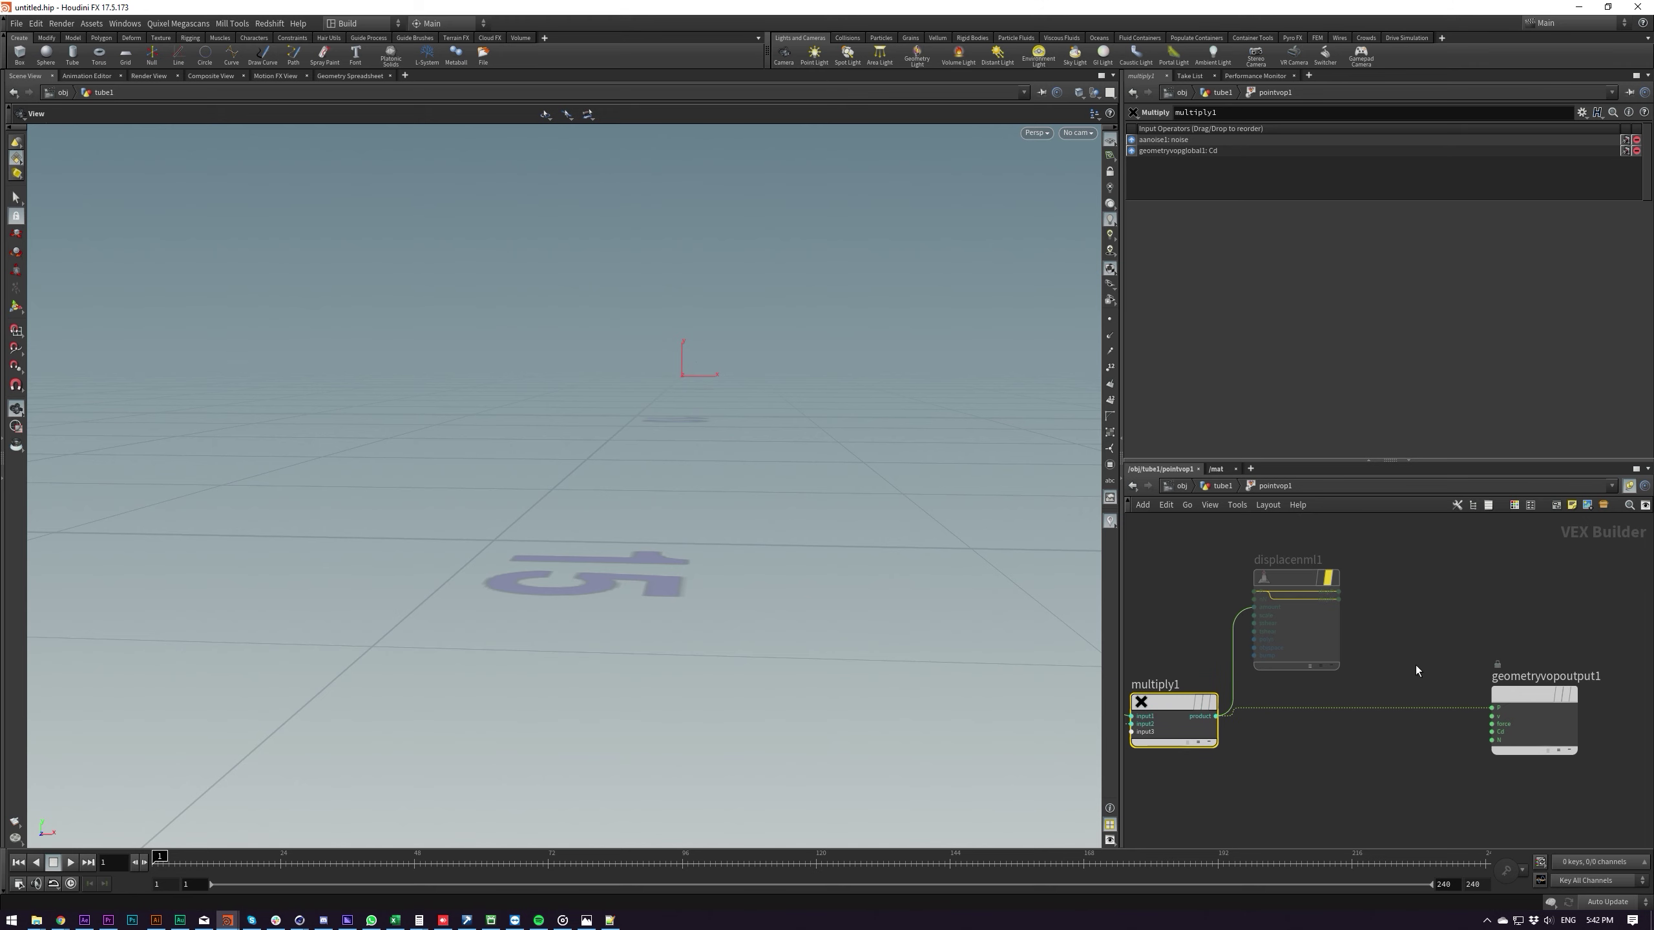
# Wire displacenml1's dispP output into P on geometryvopoutput1 and line displacenml1 up with multiply1
pyautogui.click(1322, 619)
pyautogui.moveTo(1339, 592); pyautogui.dragTo(1490, 708)
pyautogui.press('h')
pyautogui.scroll(3, 1427, 705)
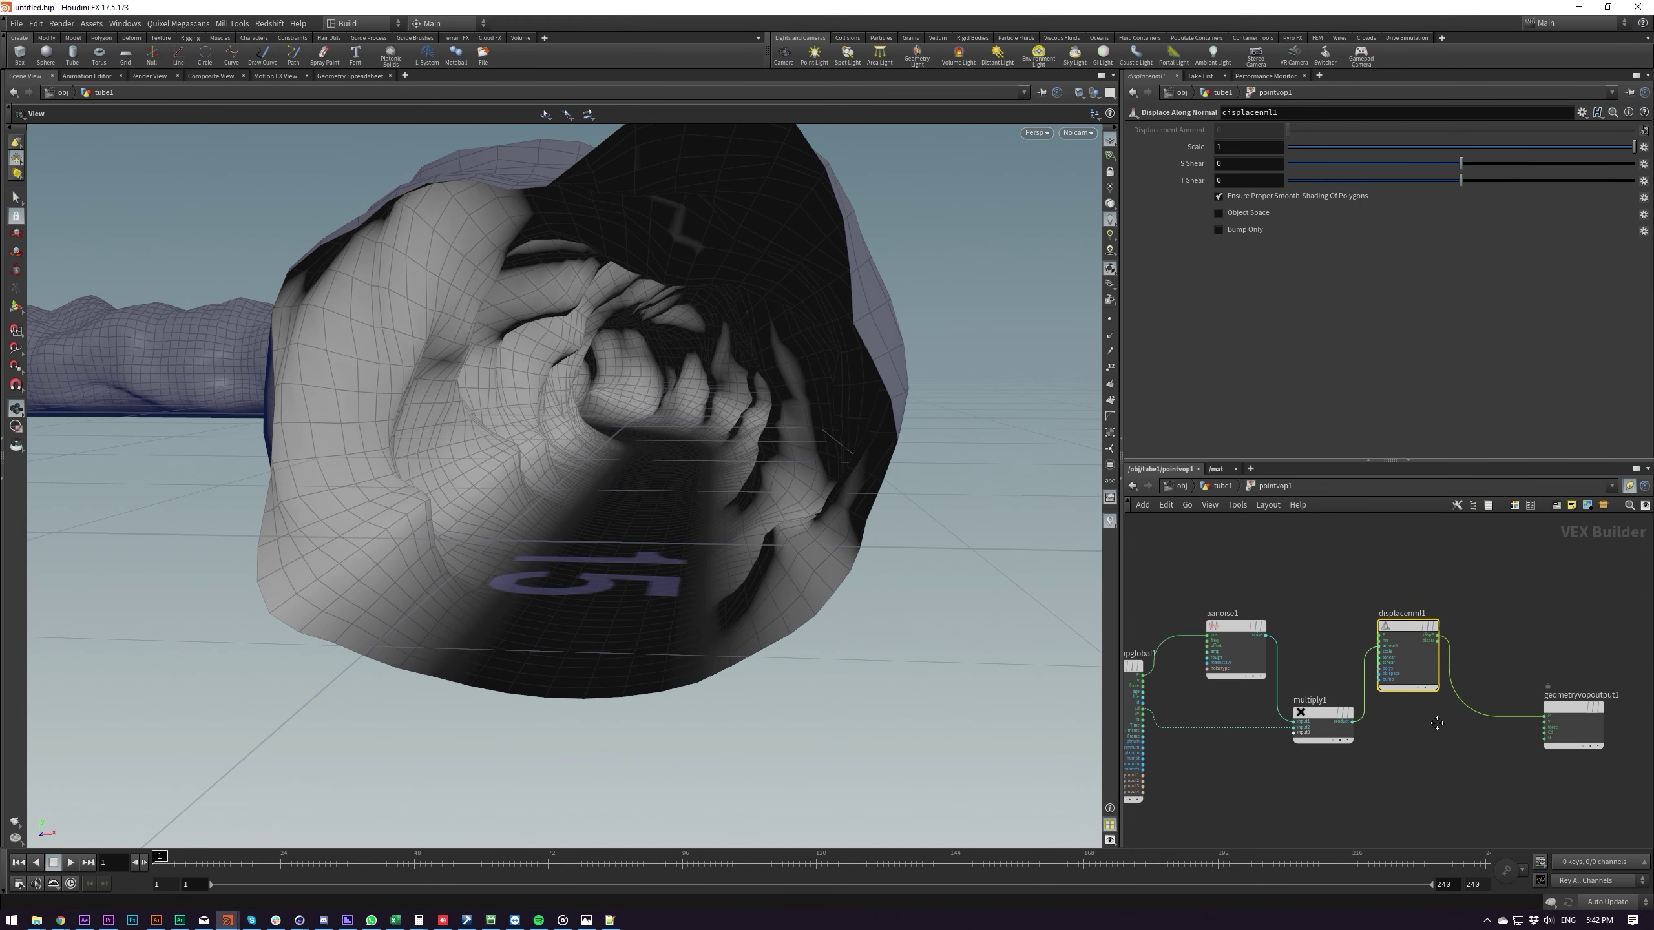
pyautogui.moveTo(1427, 722); pyautogui.dragTo(1430, 686, button='middle')
pyautogui.moveTo(1411, 586); pyautogui.dragTo(1419, 654)
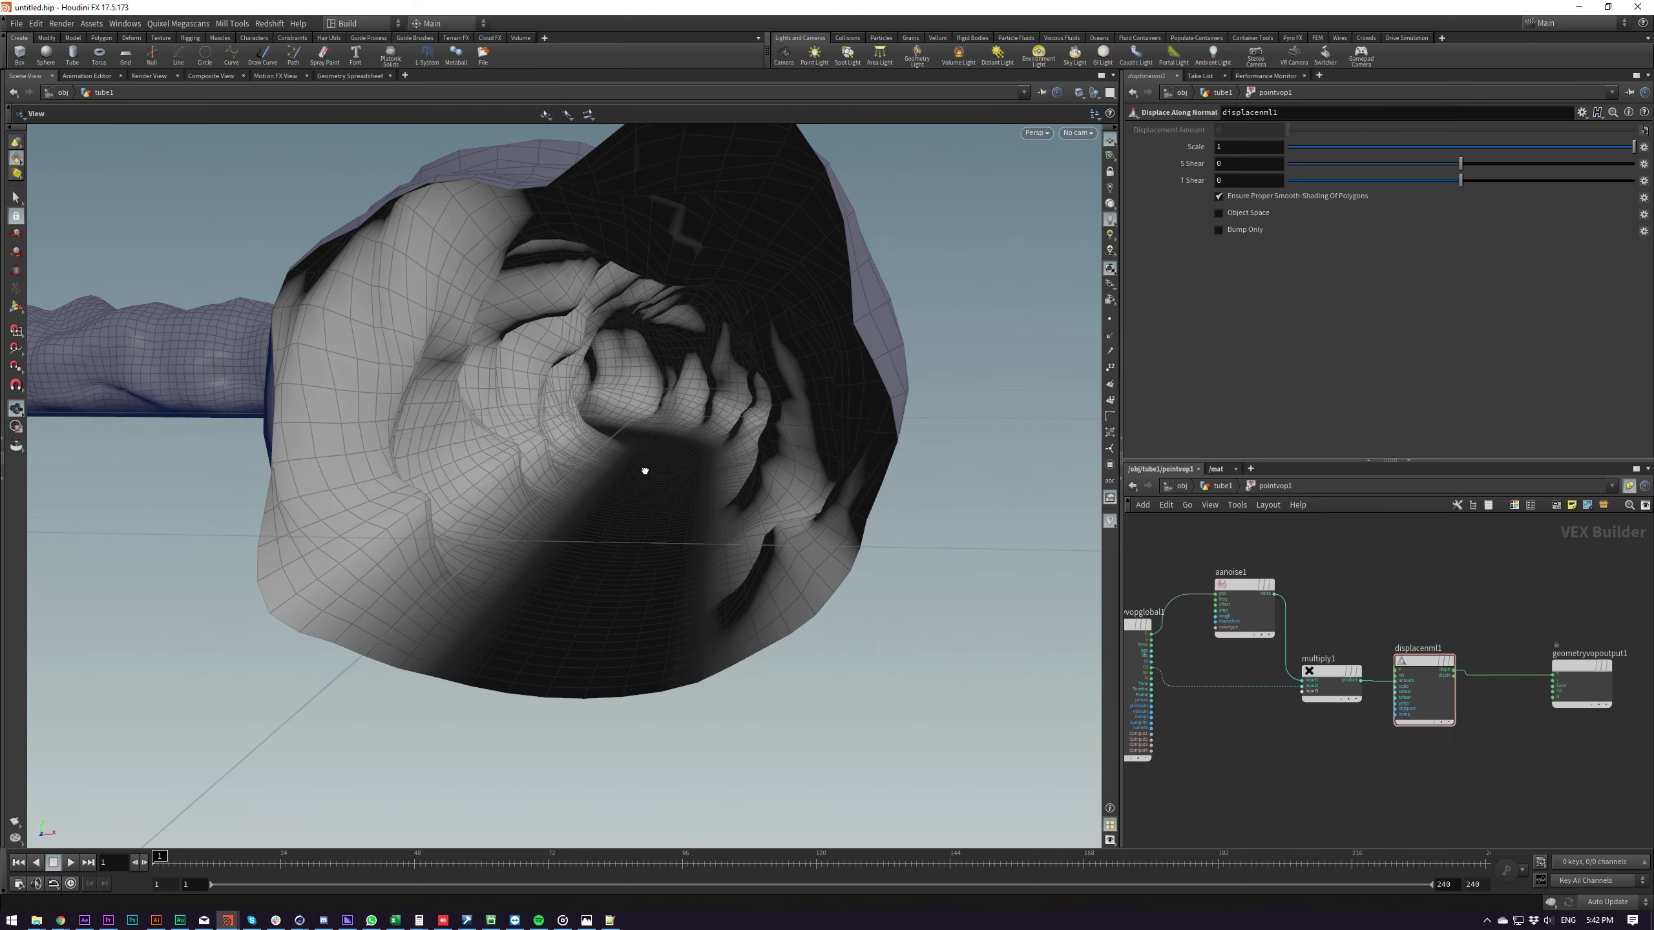
# Lower the Roughness of aanoise1 to about 0.276 and inspect the tube's interior with its flat floor
pyautogui.moveTo(642, 469); pyautogui.dragTo(683, 495)
pyautogui.click(1216, 585)
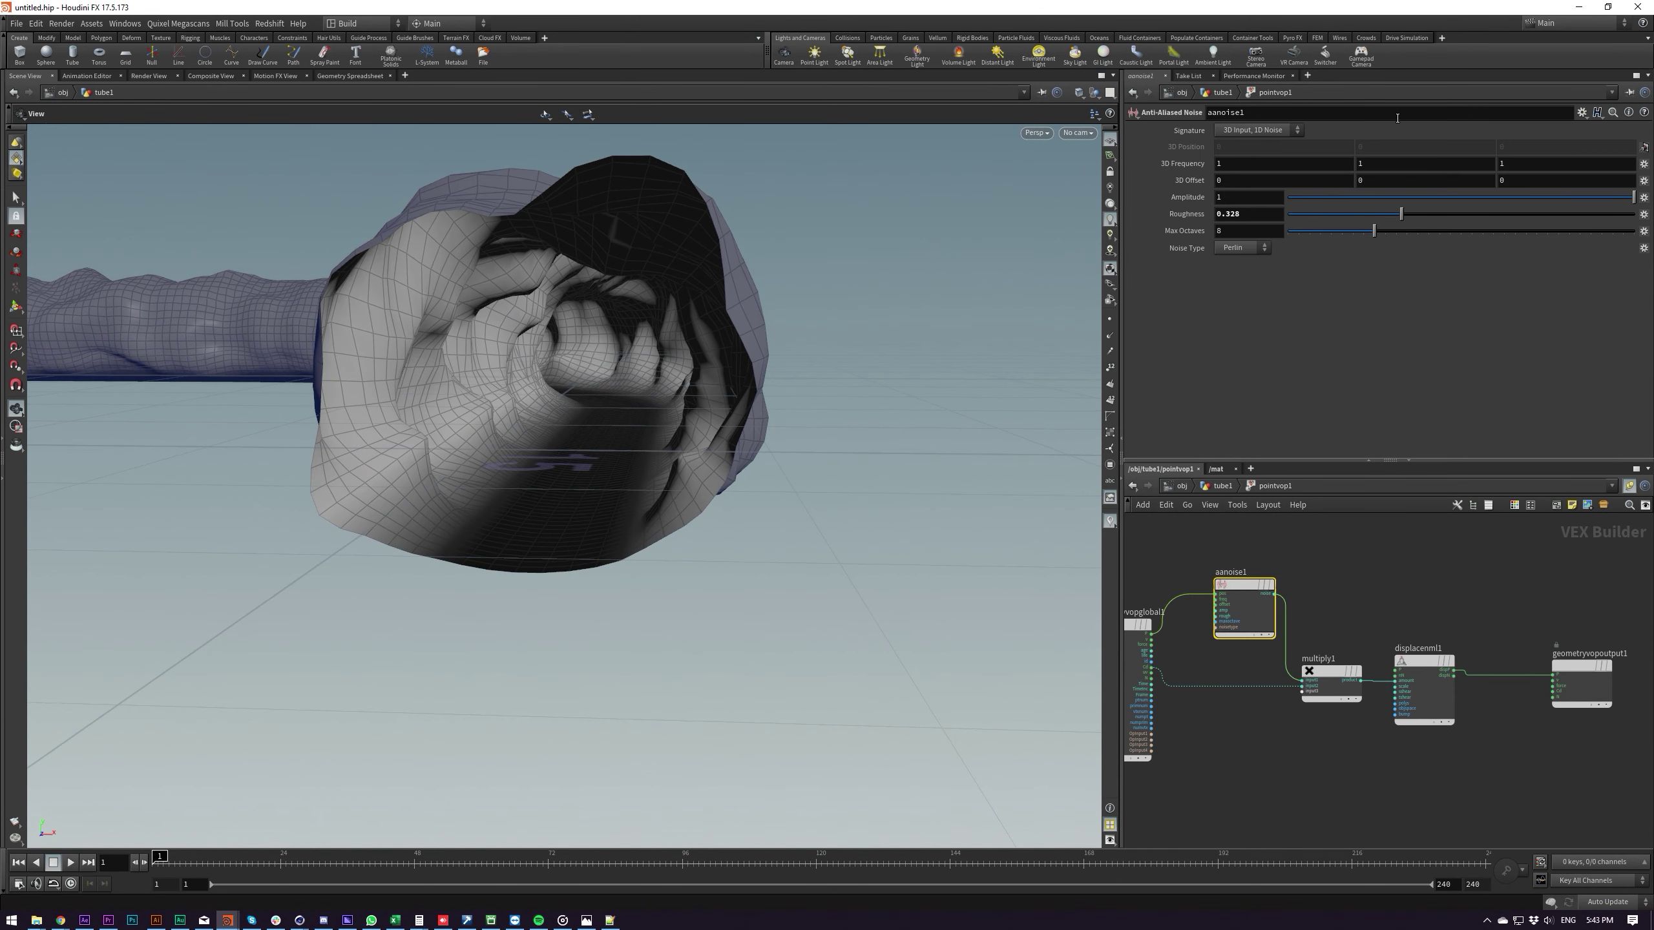
pyautogui.moveTo(1374, 223); pyautogui.dragTo(1390, 220)
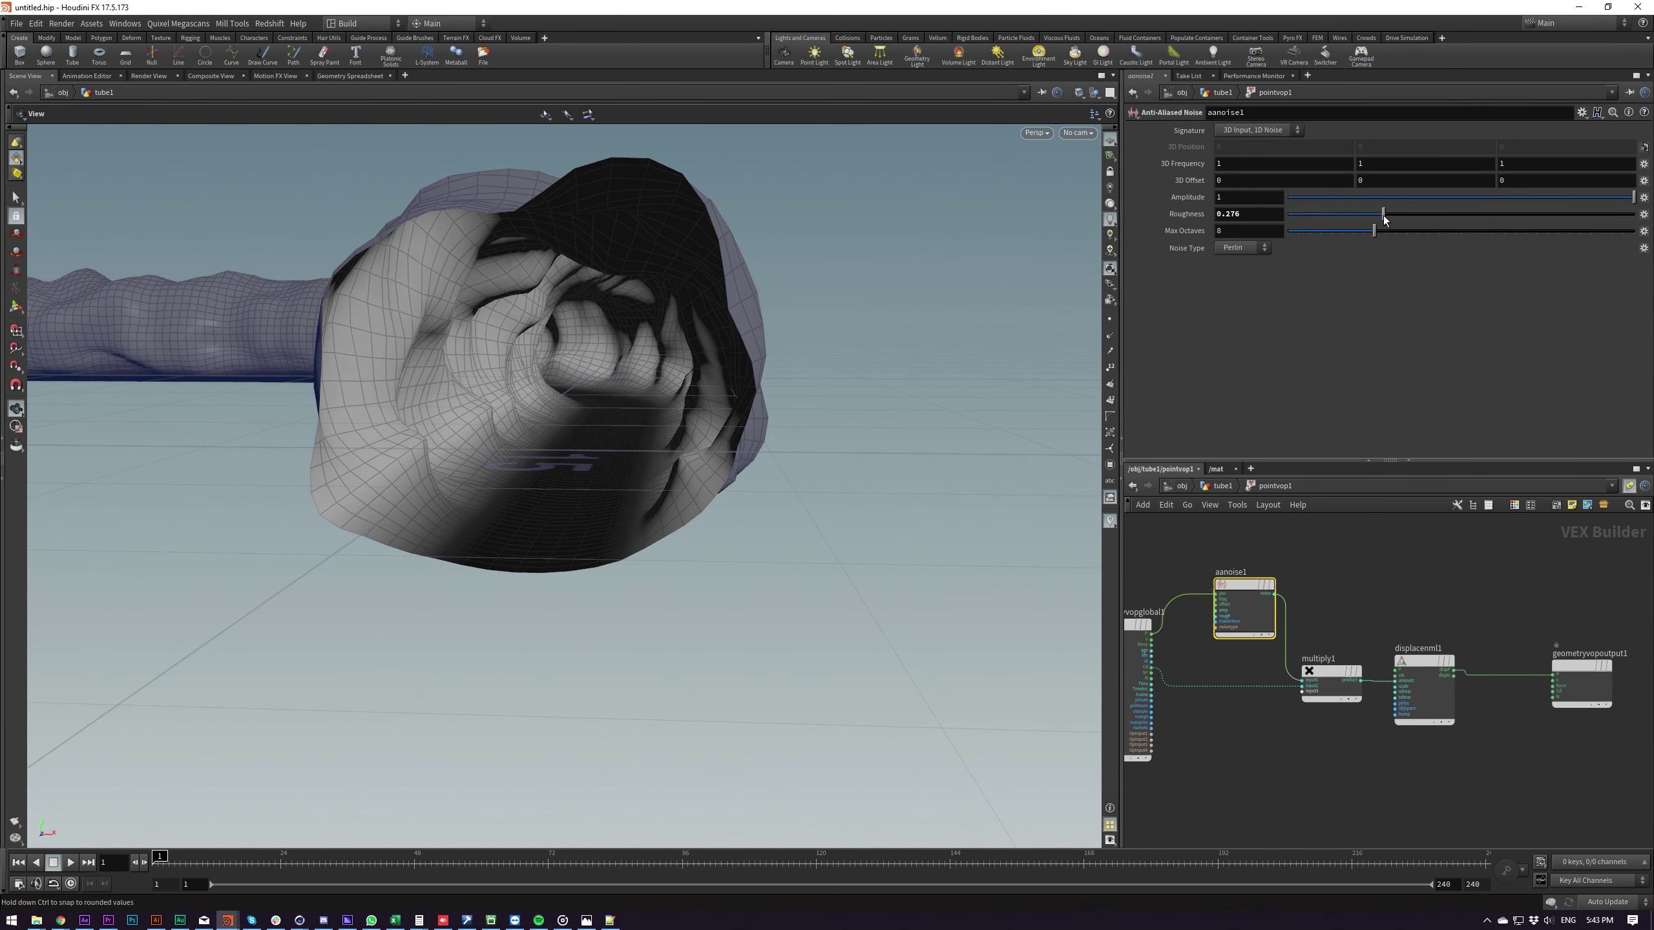
pyautogui.moveTo(669, 342); pyautogui.dragTo(739, 417)
pyautogui.moveTo(738, 418); pyautogui.dragTo(856, 384, button='right')
pyautogui.moveTo(856, 384); pyautogui.dragTo(628, 373)
pyautogui.moveTo(573, 425); pyautogui.dragTo(580, 476)
pyautogui.moveTo(579, 476); pyautogui.dragTo(565, 451, button='right')
pyautogui.moveTo(564, 451); pyautogui.dragTo(644, 456)
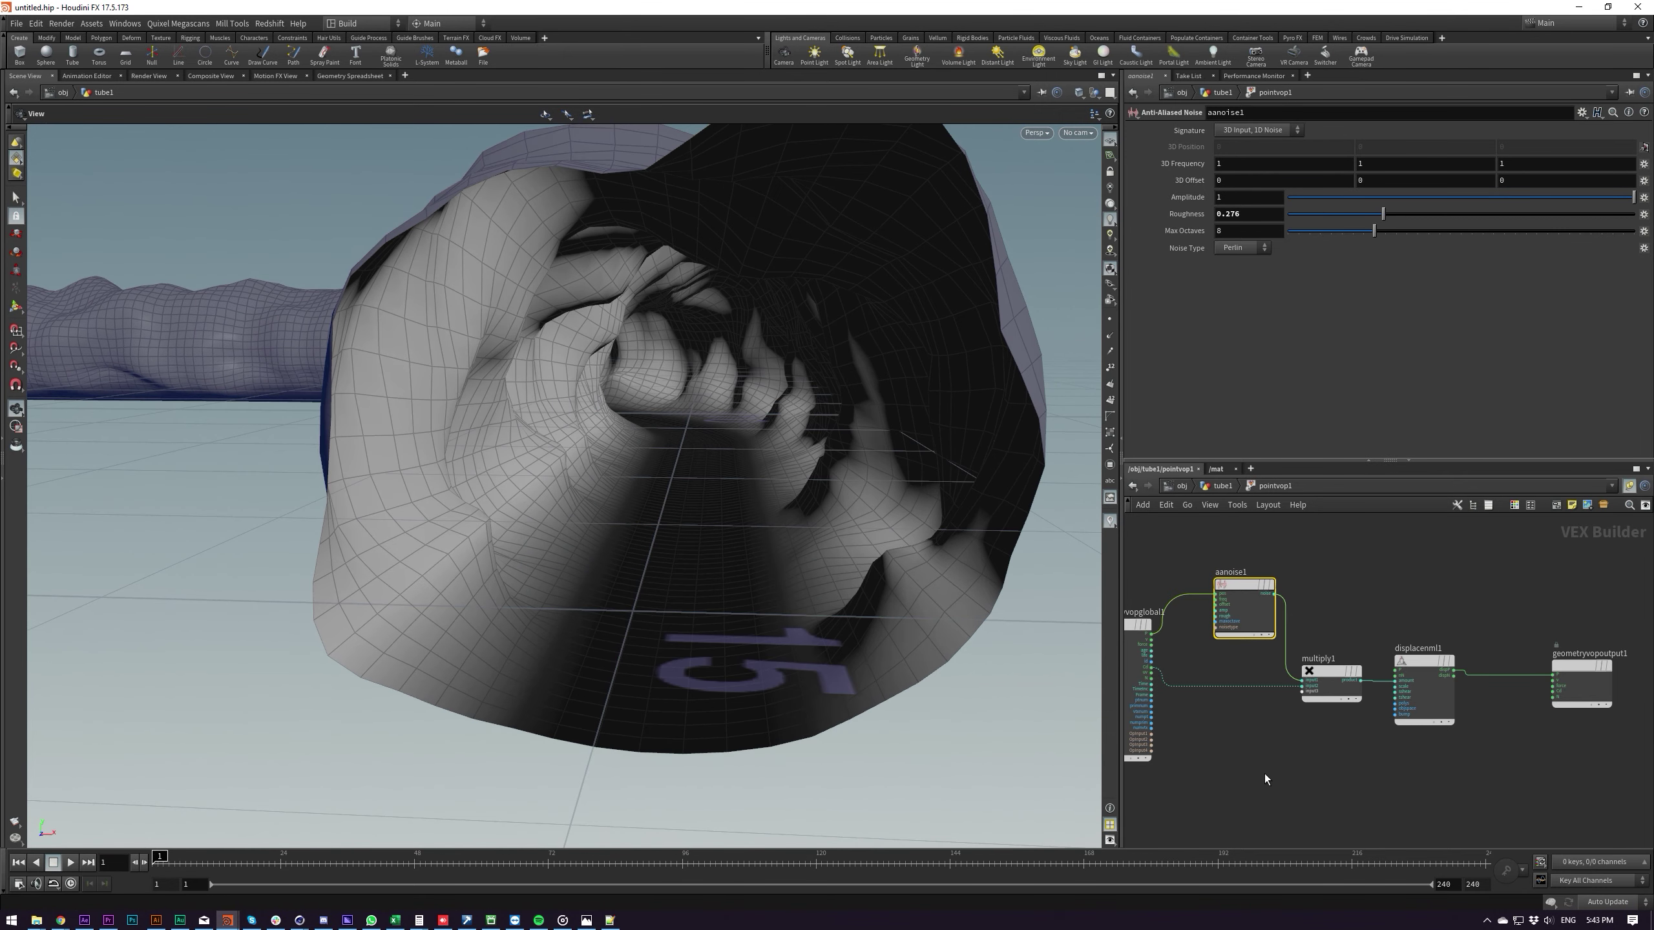
# Return to the tube1 geometry network, add a Line node, and place it beside the tube1 node
pyautogui.press('u')
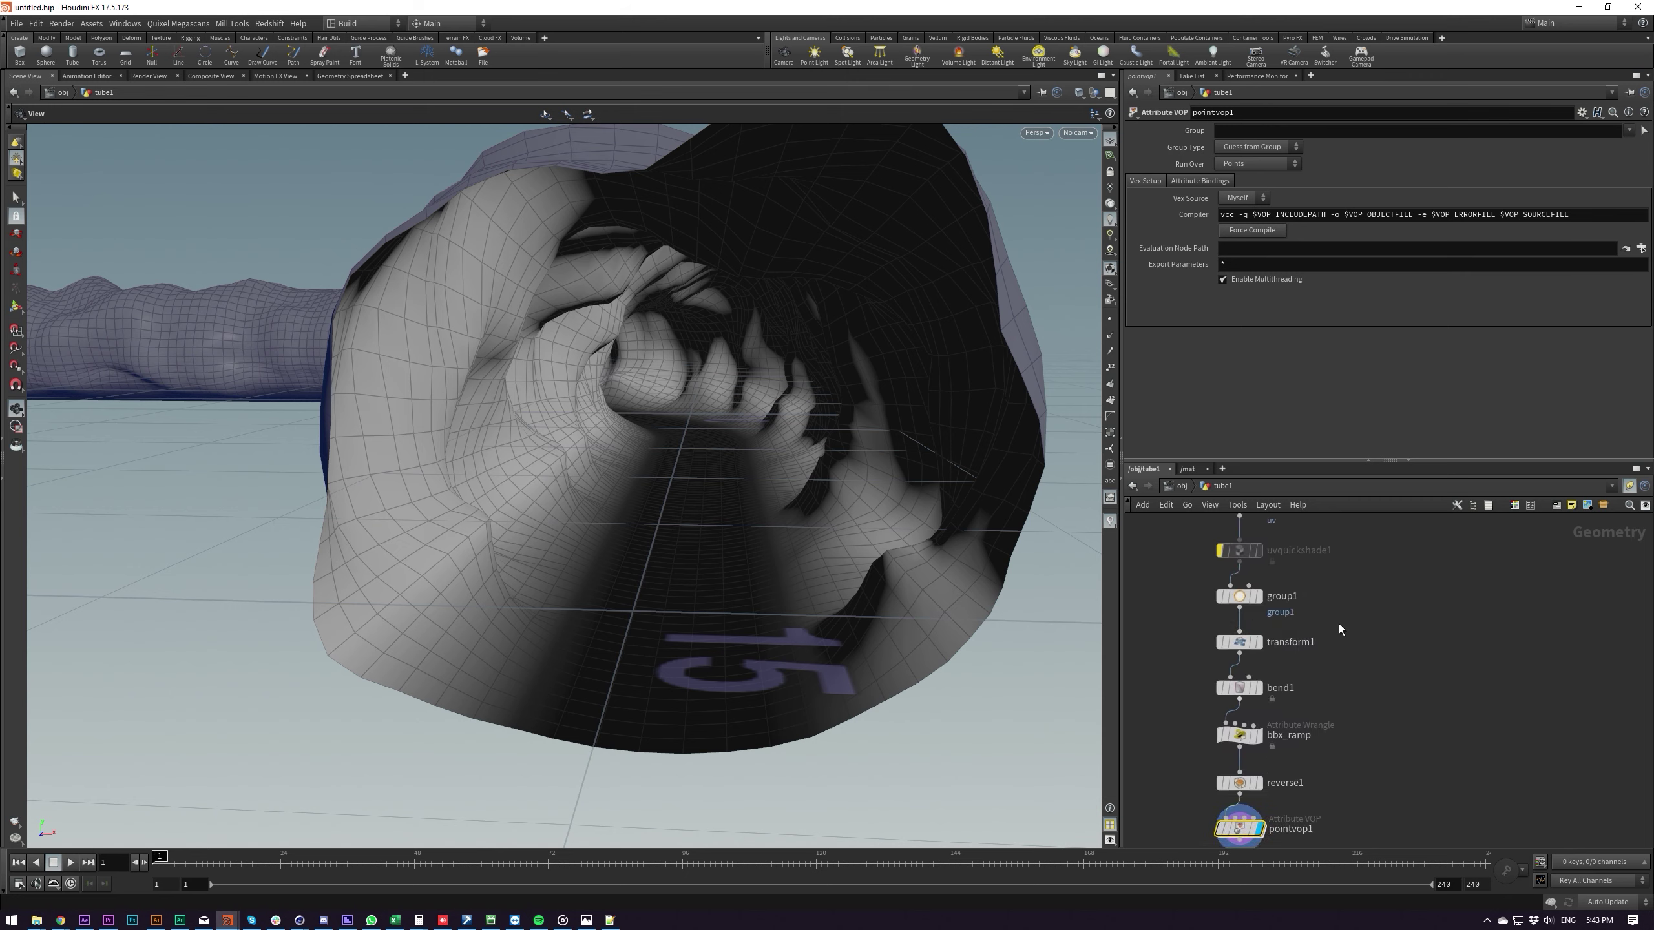
pyautogui.press('Tab')
pyautogui.write('li')
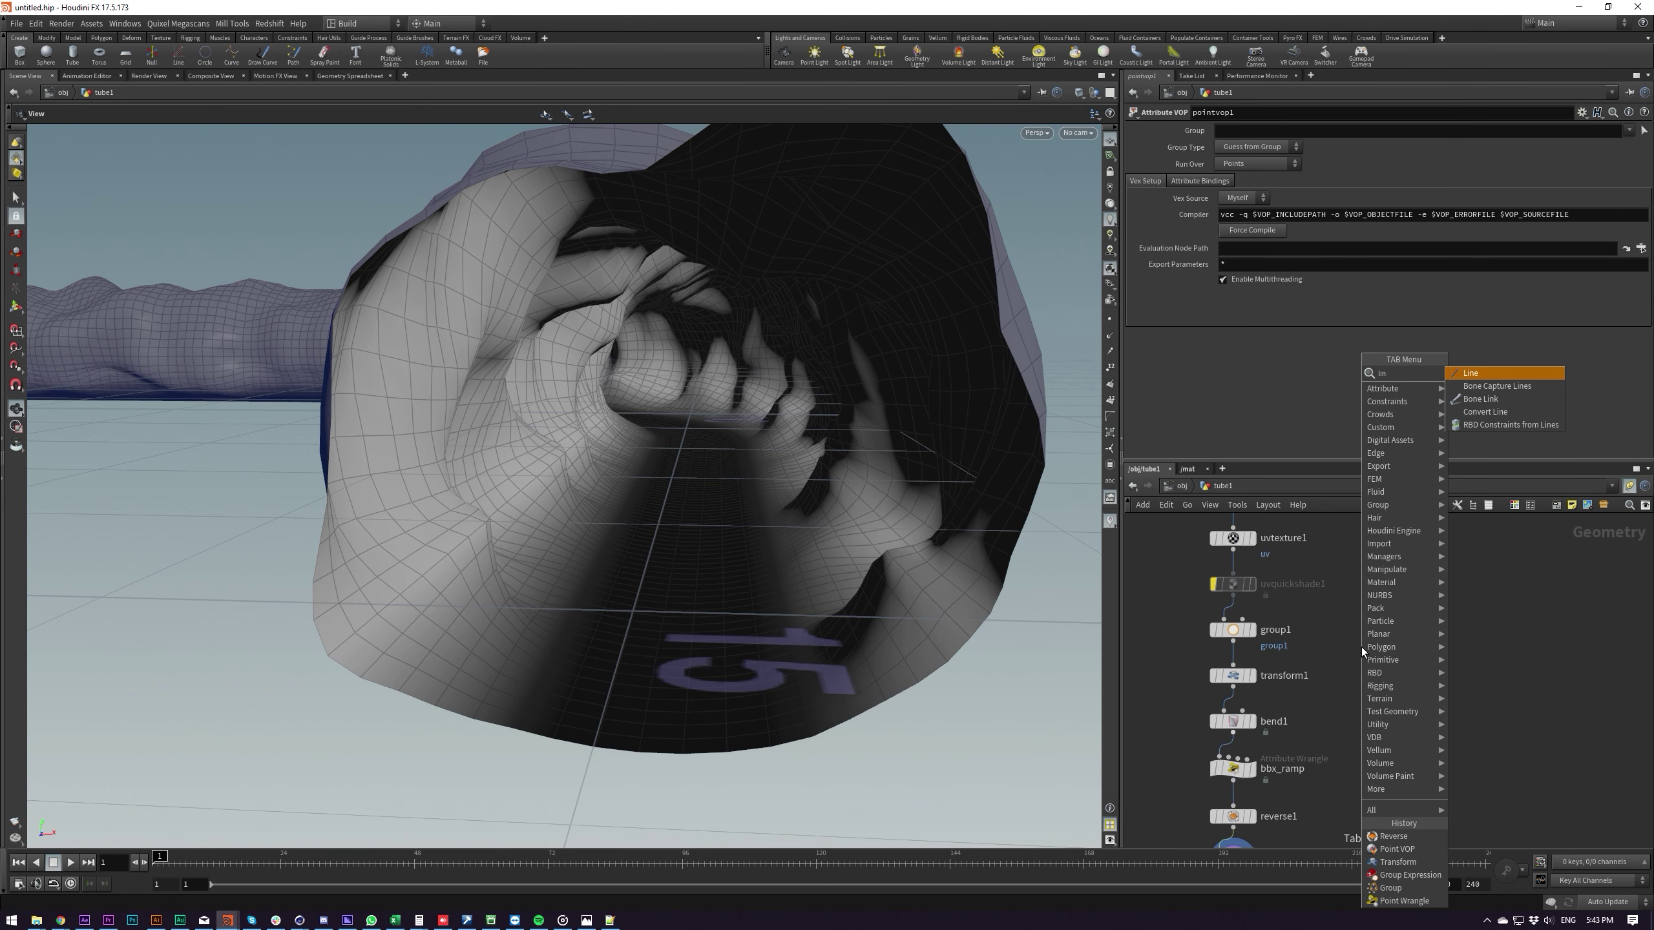
pyautogui.press('Return')
pyautogui.click(1362, 645)
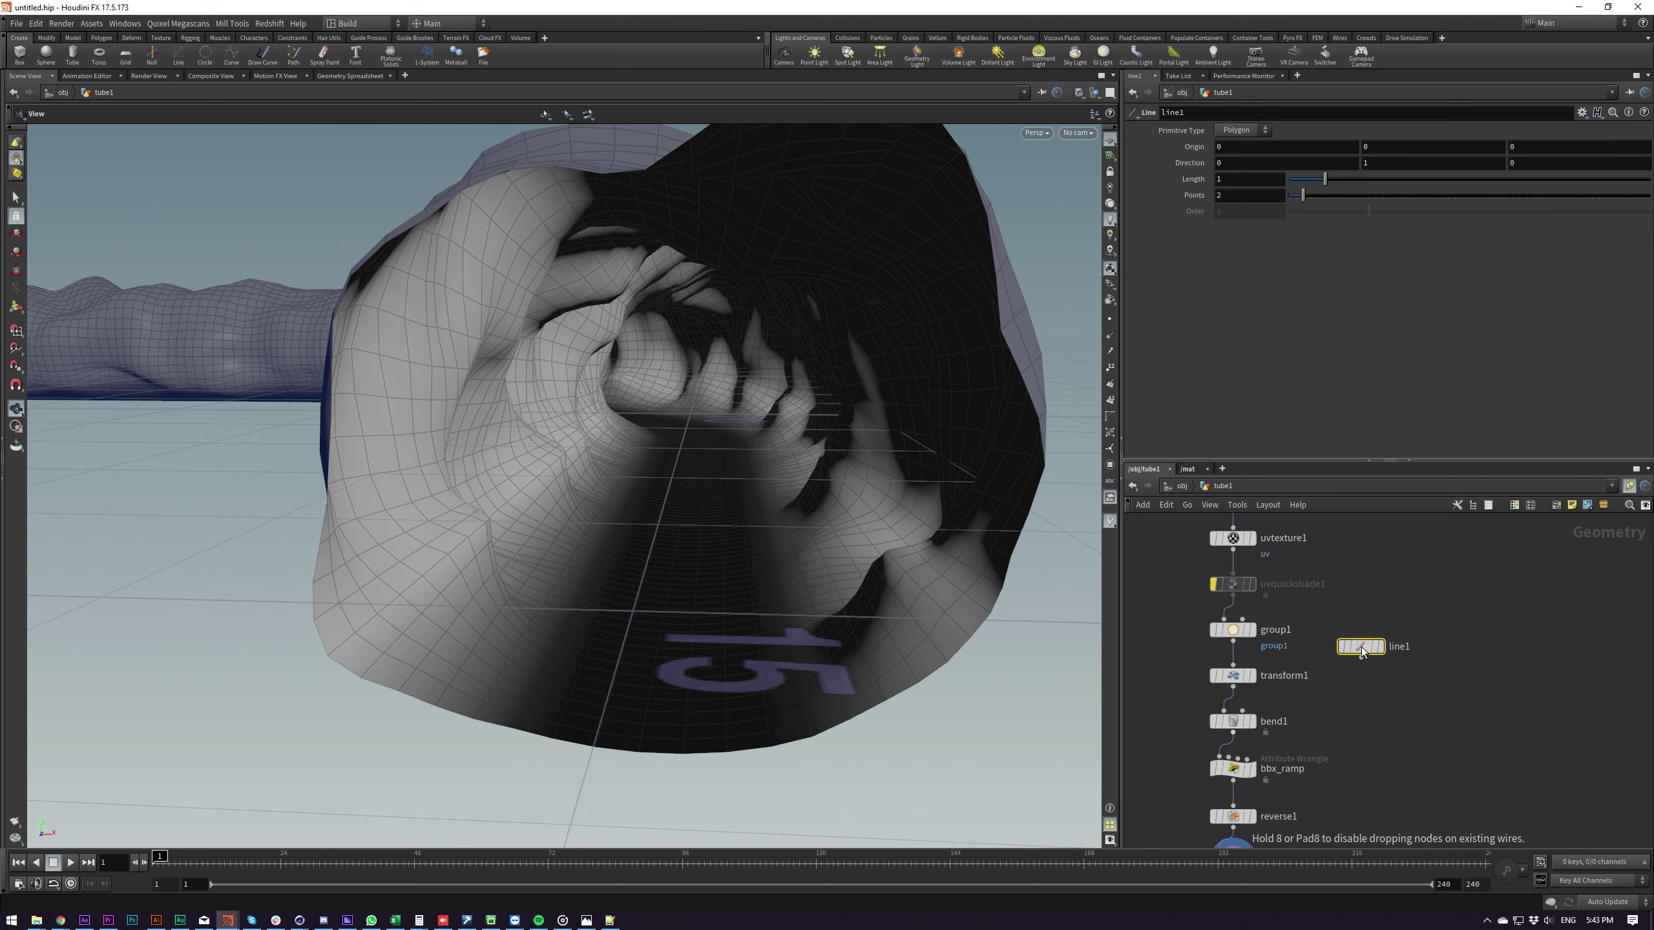
pyautogui.moveTo(1322, 610); pyautogui.dragTo(1316, 655, button='middle')
pyautogui.scroll(1, 1315, 648)
pyautogui.scroll(-2, 1324, 614)
pyautogui.moveTo(1338, 674); pyautogui.dragTo(1333, 549)
# Link line1's Length to tube1's Height with the relative reference ch("../tube1/height")
pyautogui.click(1228, 549)
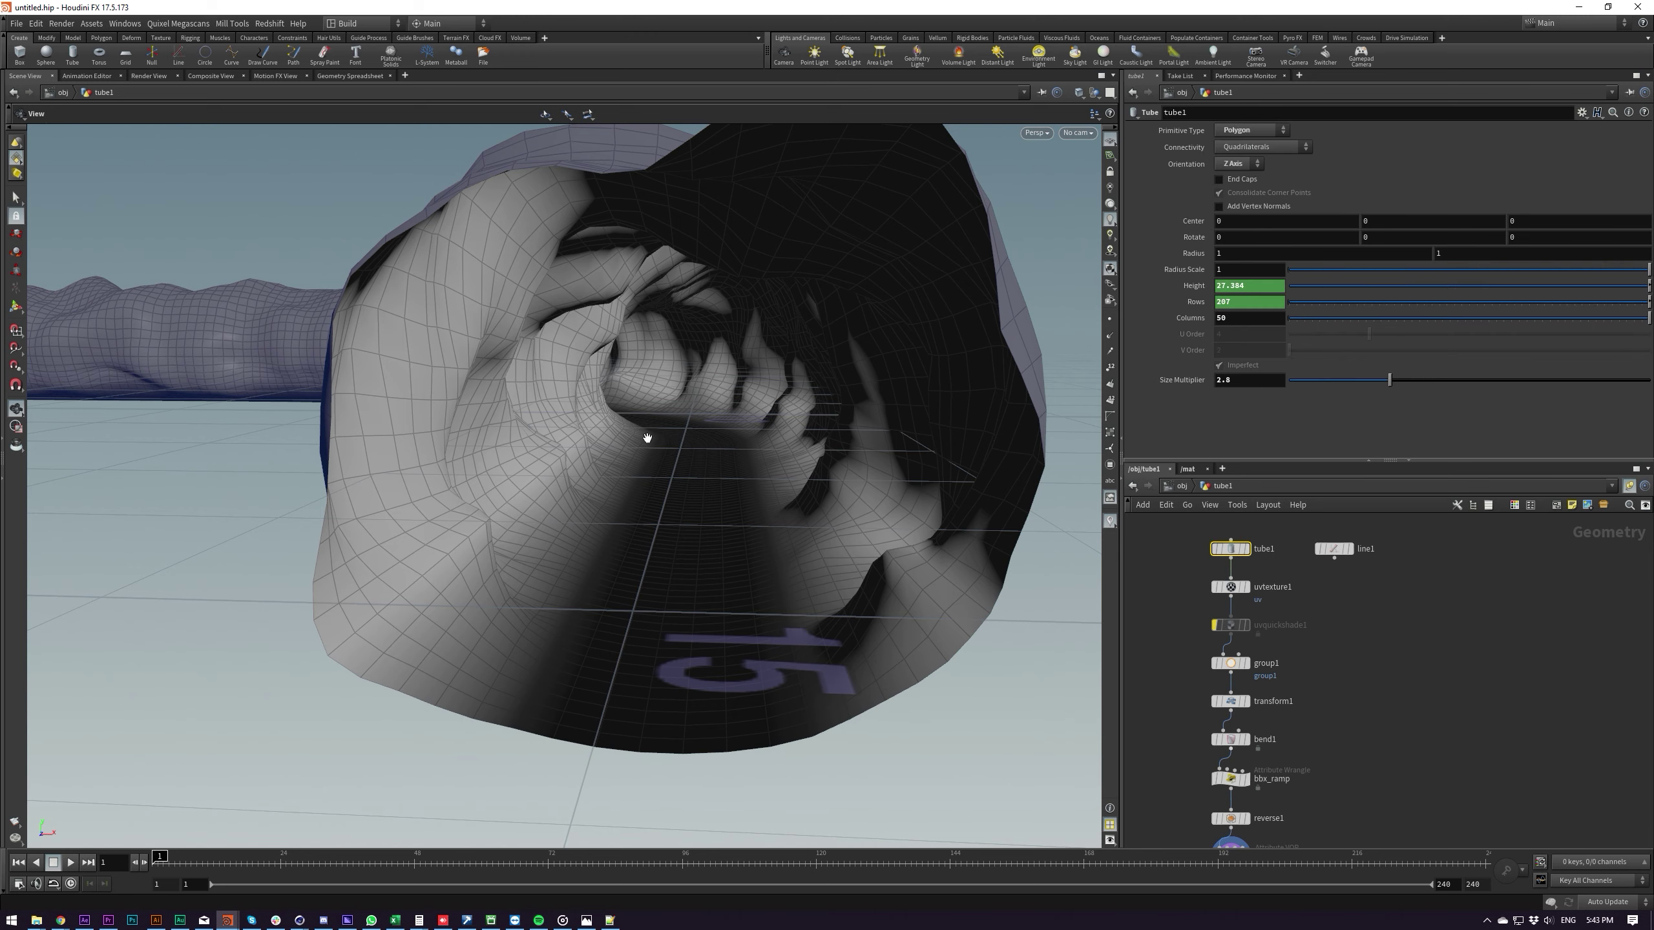
pyautogui.scroll(2, 1281, 514)
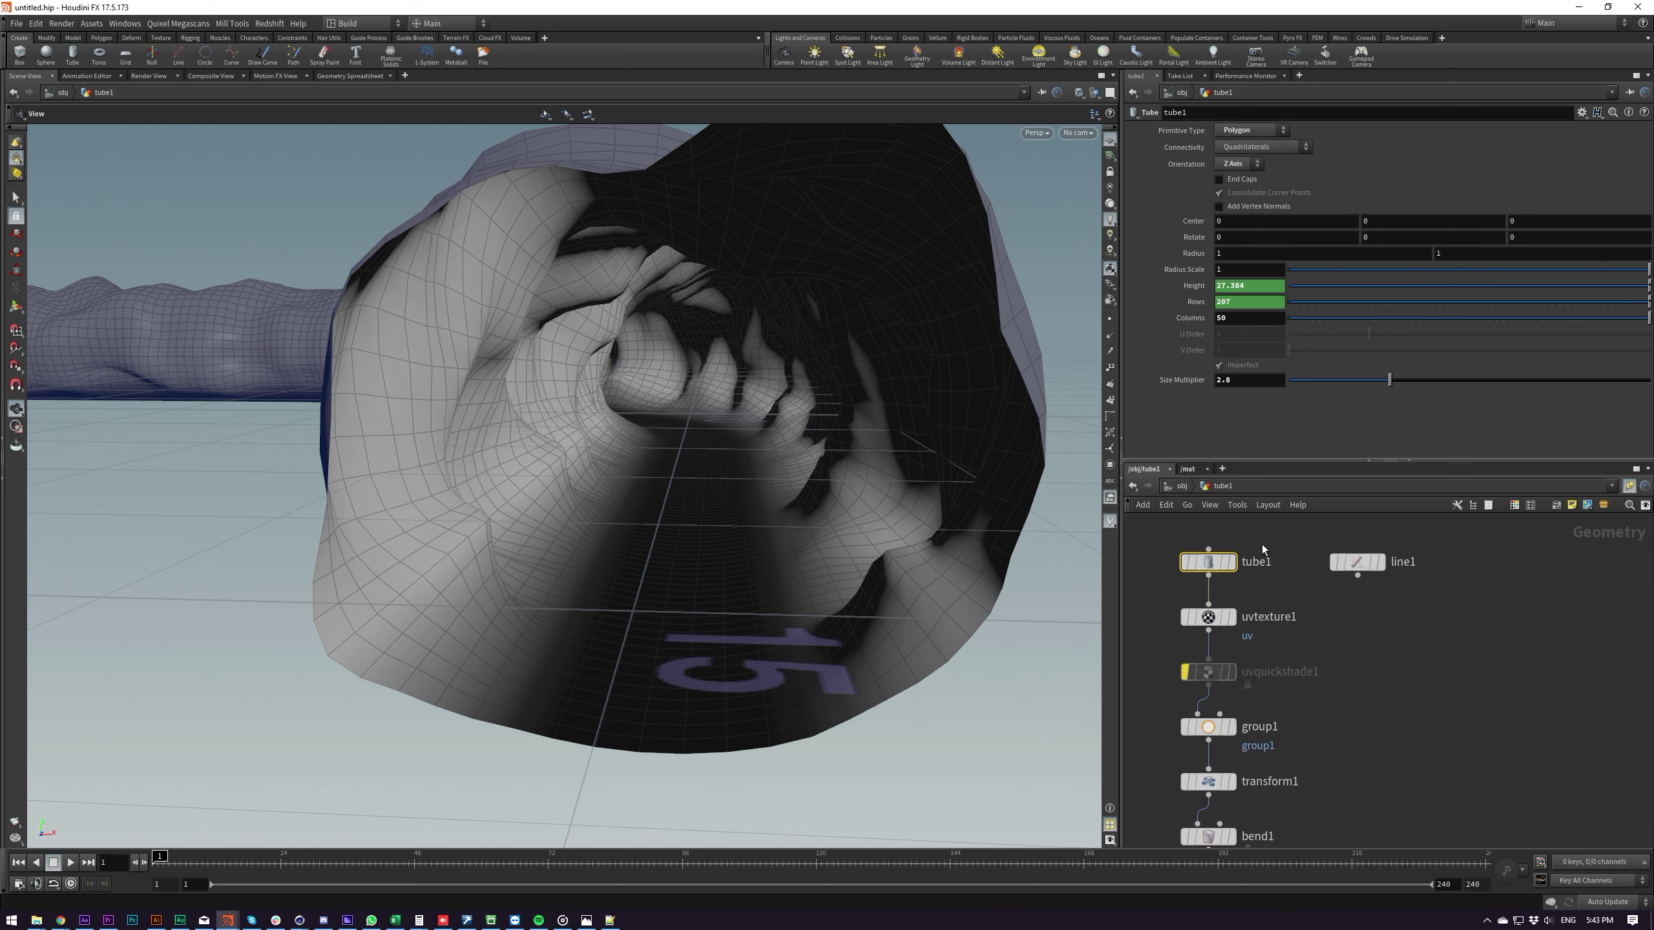
pyautogui.rightClick(1237, 294)
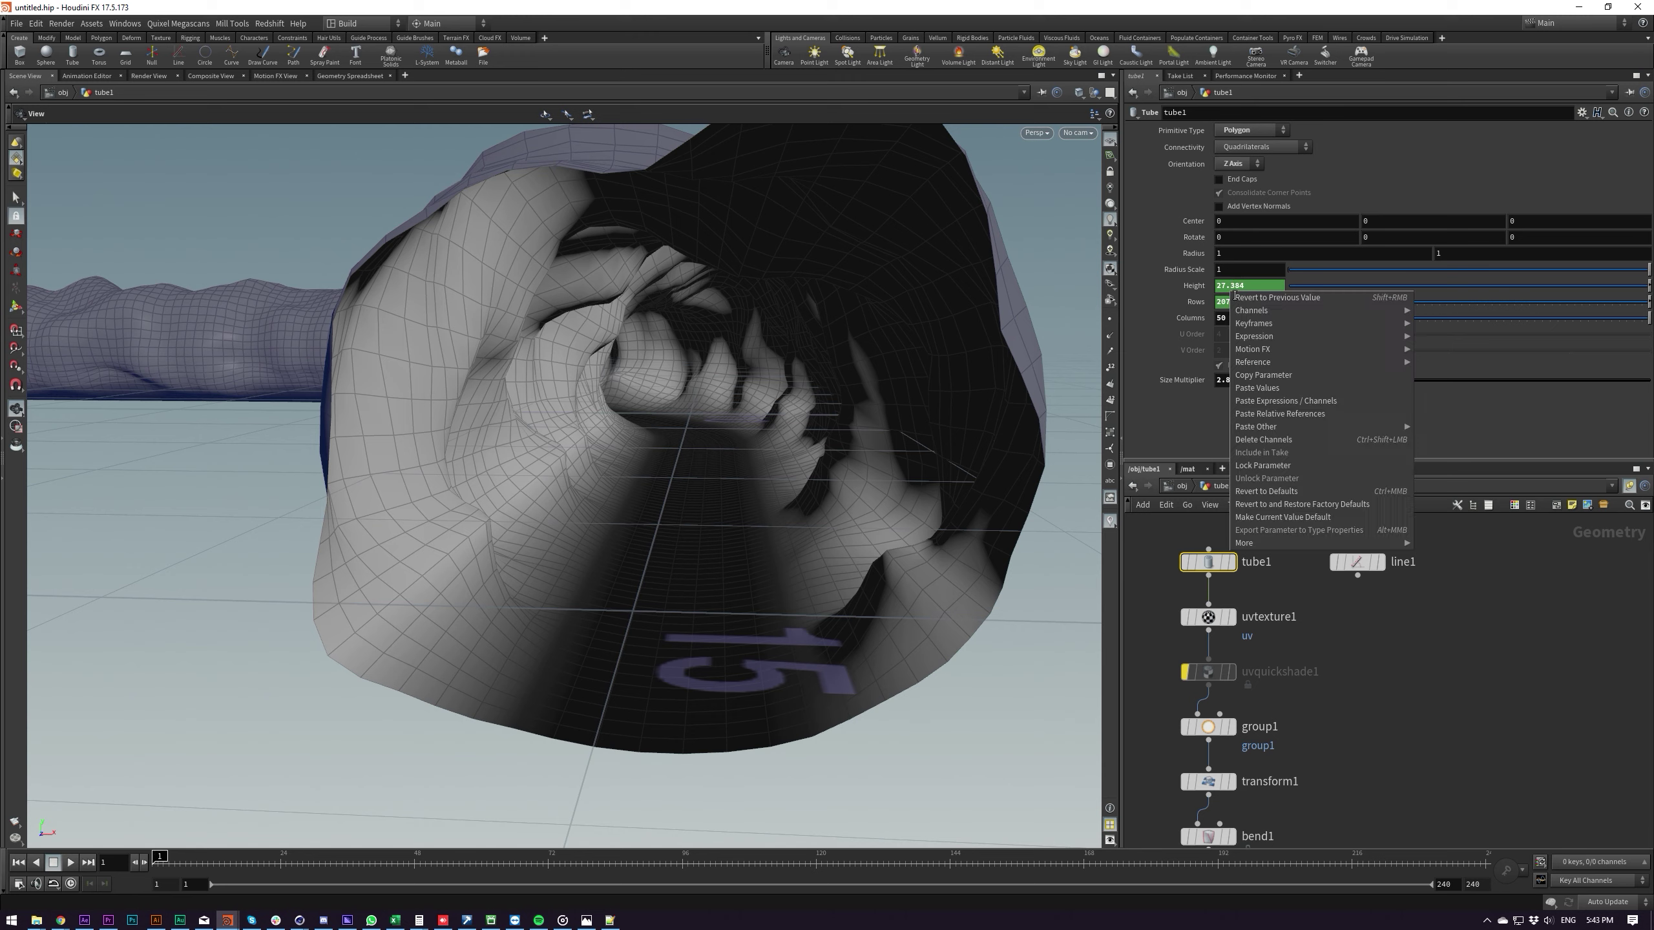
pyautogui.click(1296, 376)
pyautogui.click(1356, 561)
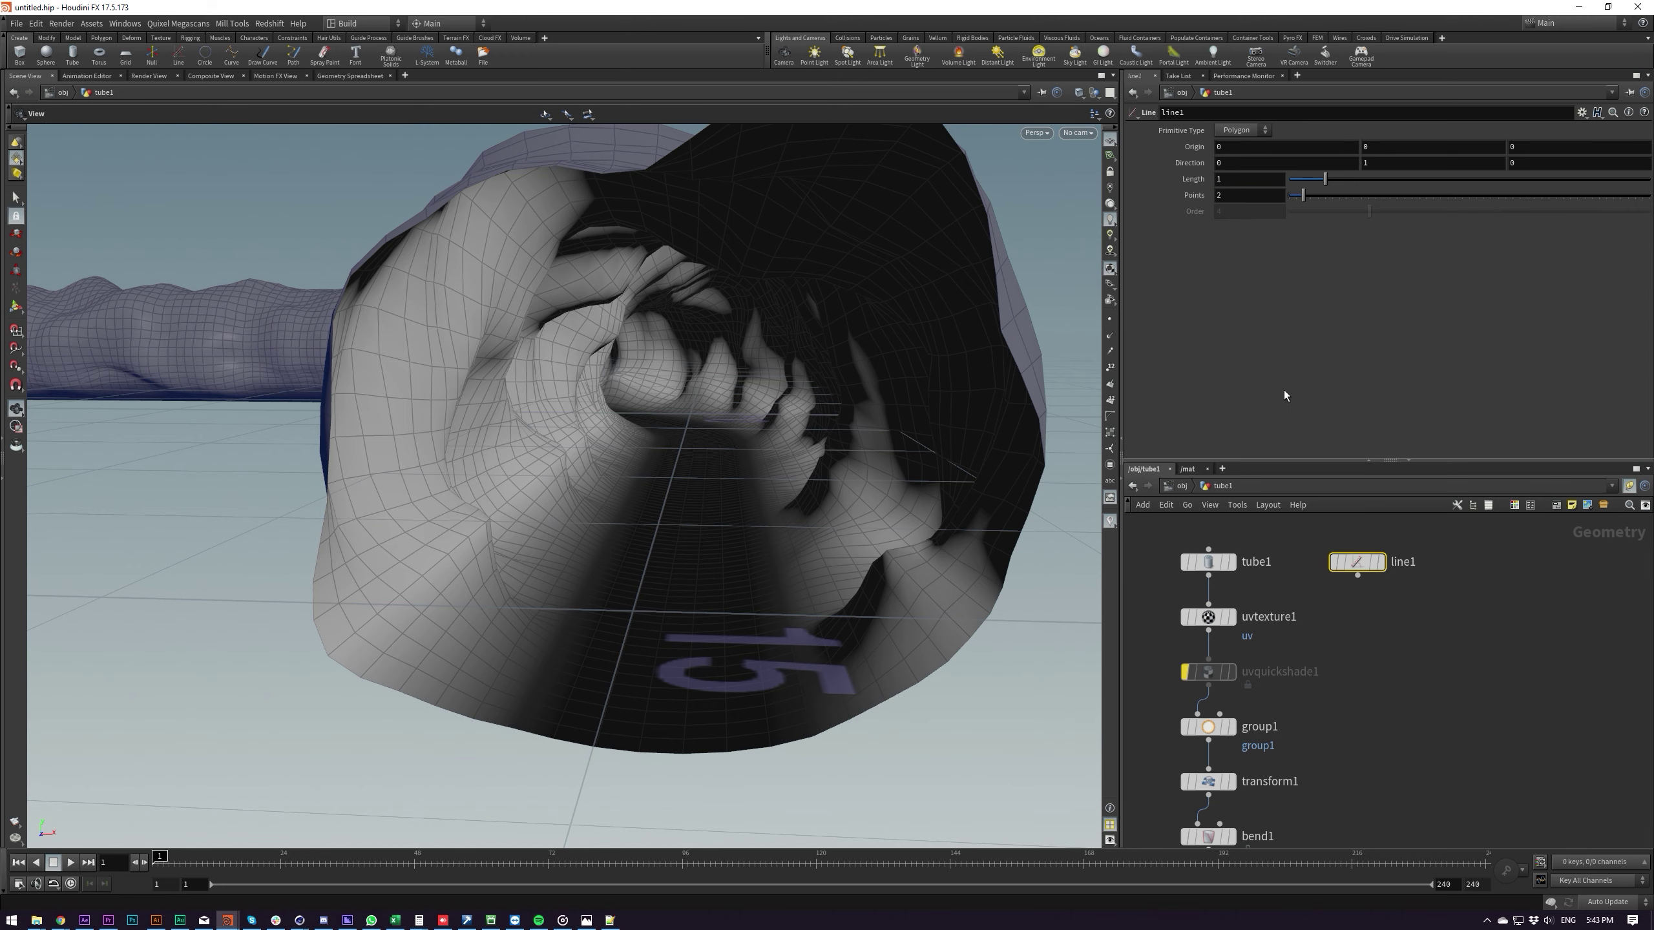
pyautogui.rightClick(1233, 184)
pyautogui.click(1296, 305)
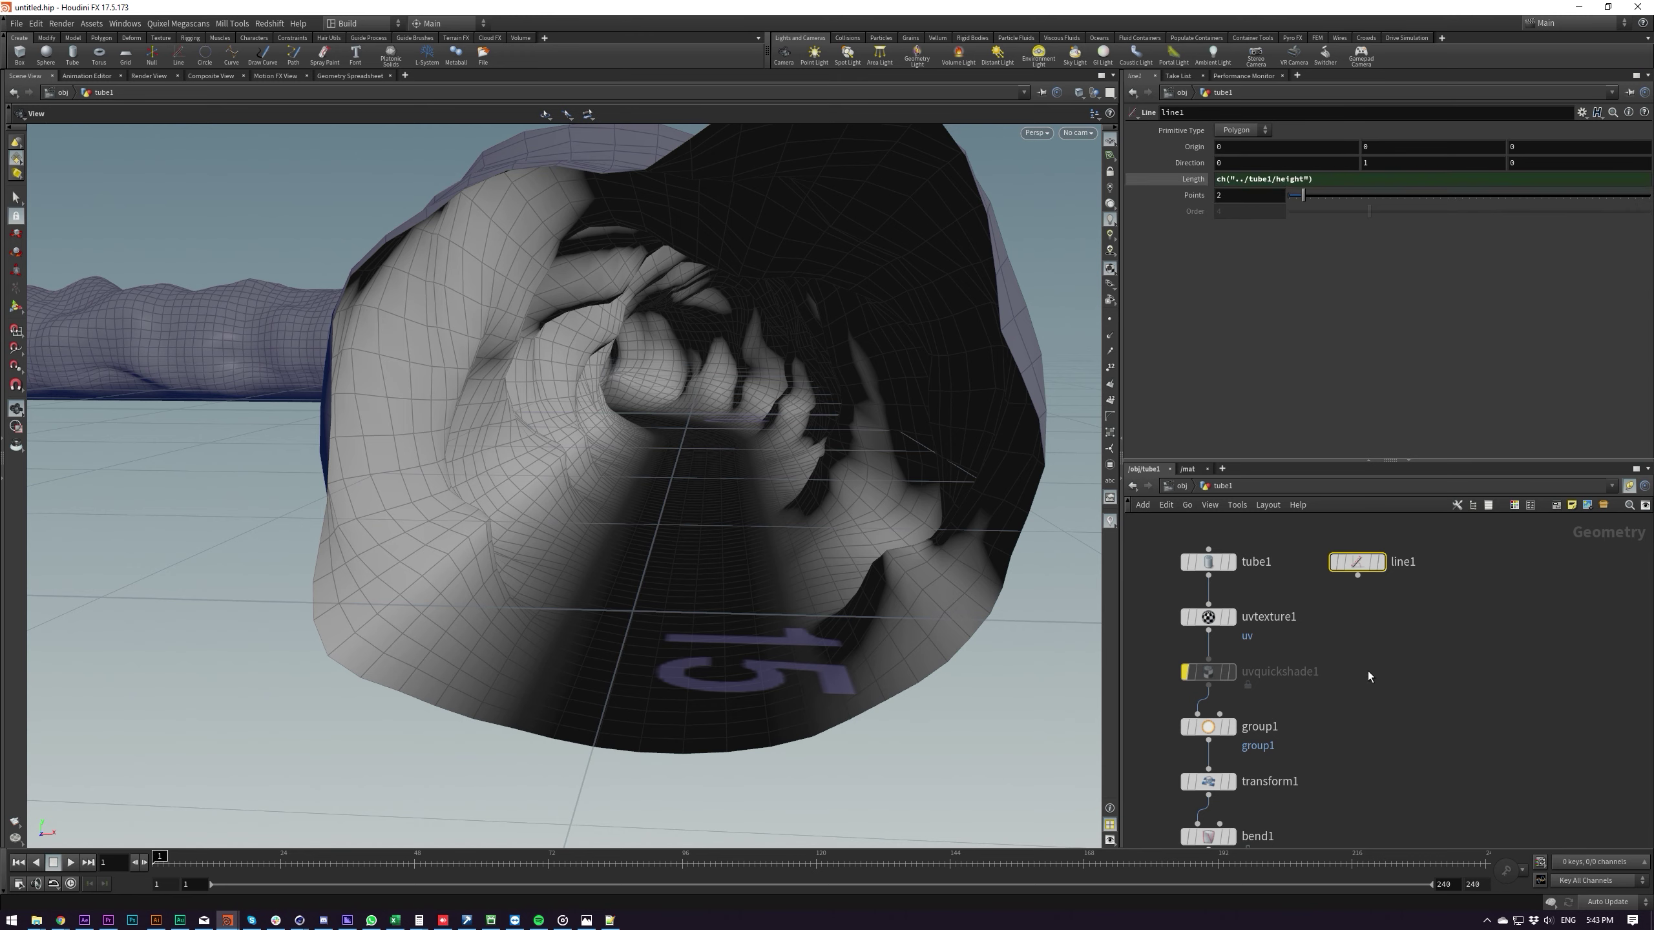
# Display line1 and set its Direction to 0, 0, -10
pyautogui.click(1380, 562)
pyautogui.moveTo(768, 406); pyautogui.dragTo(718, 607)
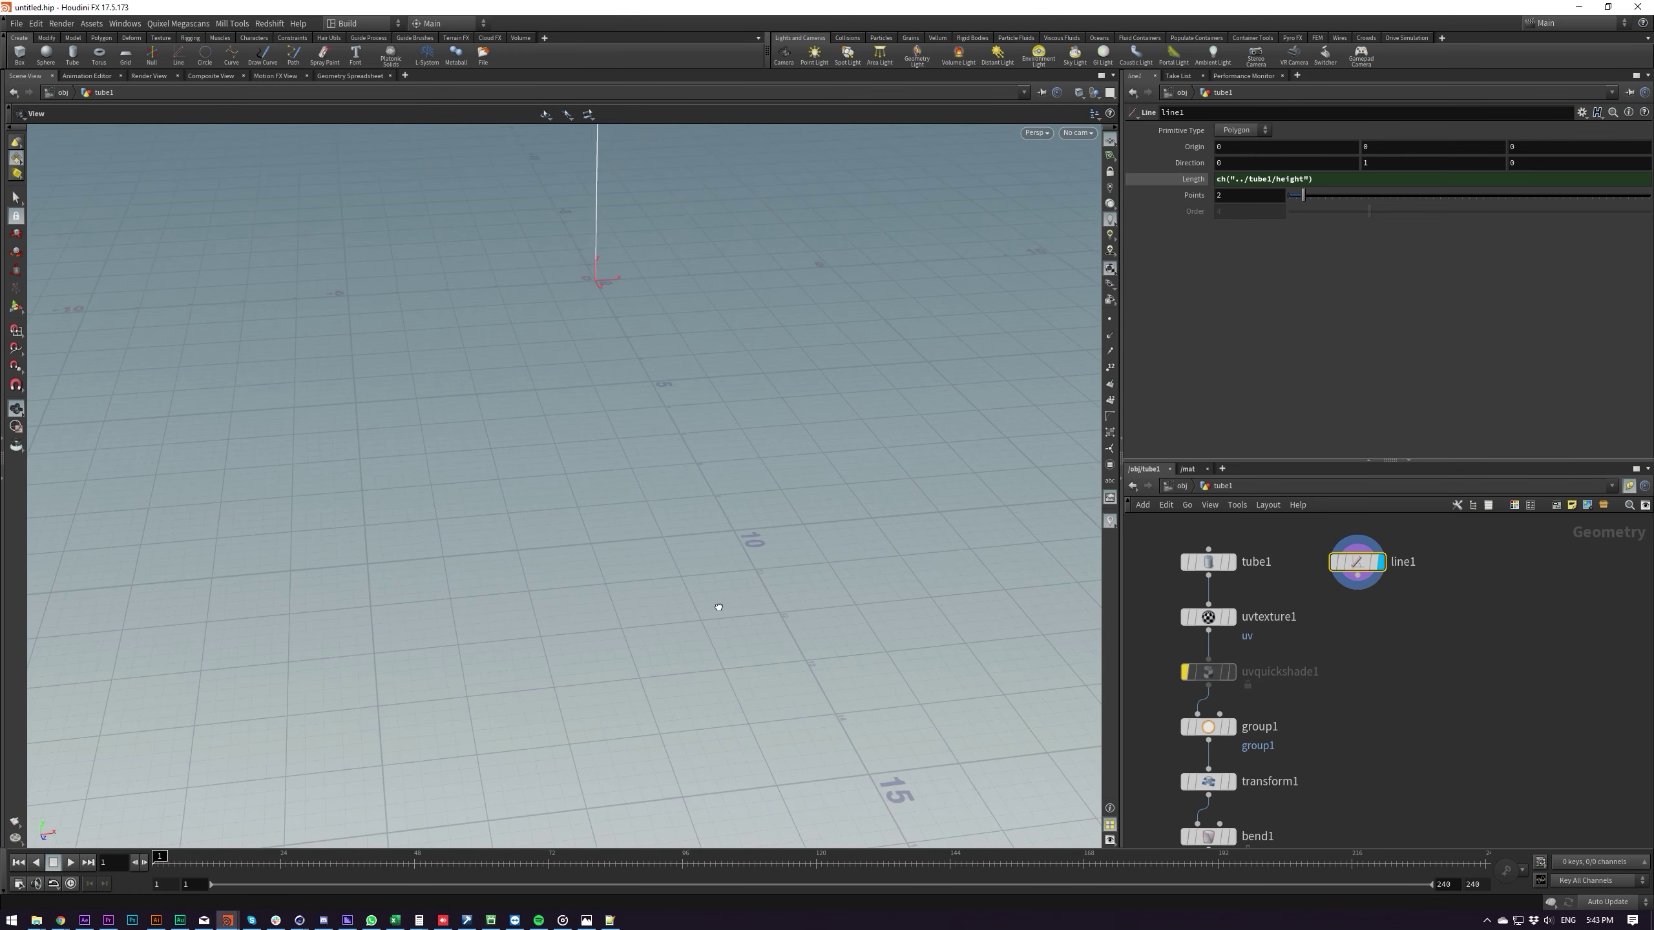
pyautogui.moveTo(1525, 162); pyautogui.dragTo(1577, 164, button='middle')
pyautogui.hotkey('ctrl', 'z')
pyautogui.moveTo(1273, 162); pyautogui.dragTo(1366, 160, button='middle')
pyautogui.hotkey('ctrl', 'z')
pyautogui.press('BackSpace')
pyautogui.write('0')
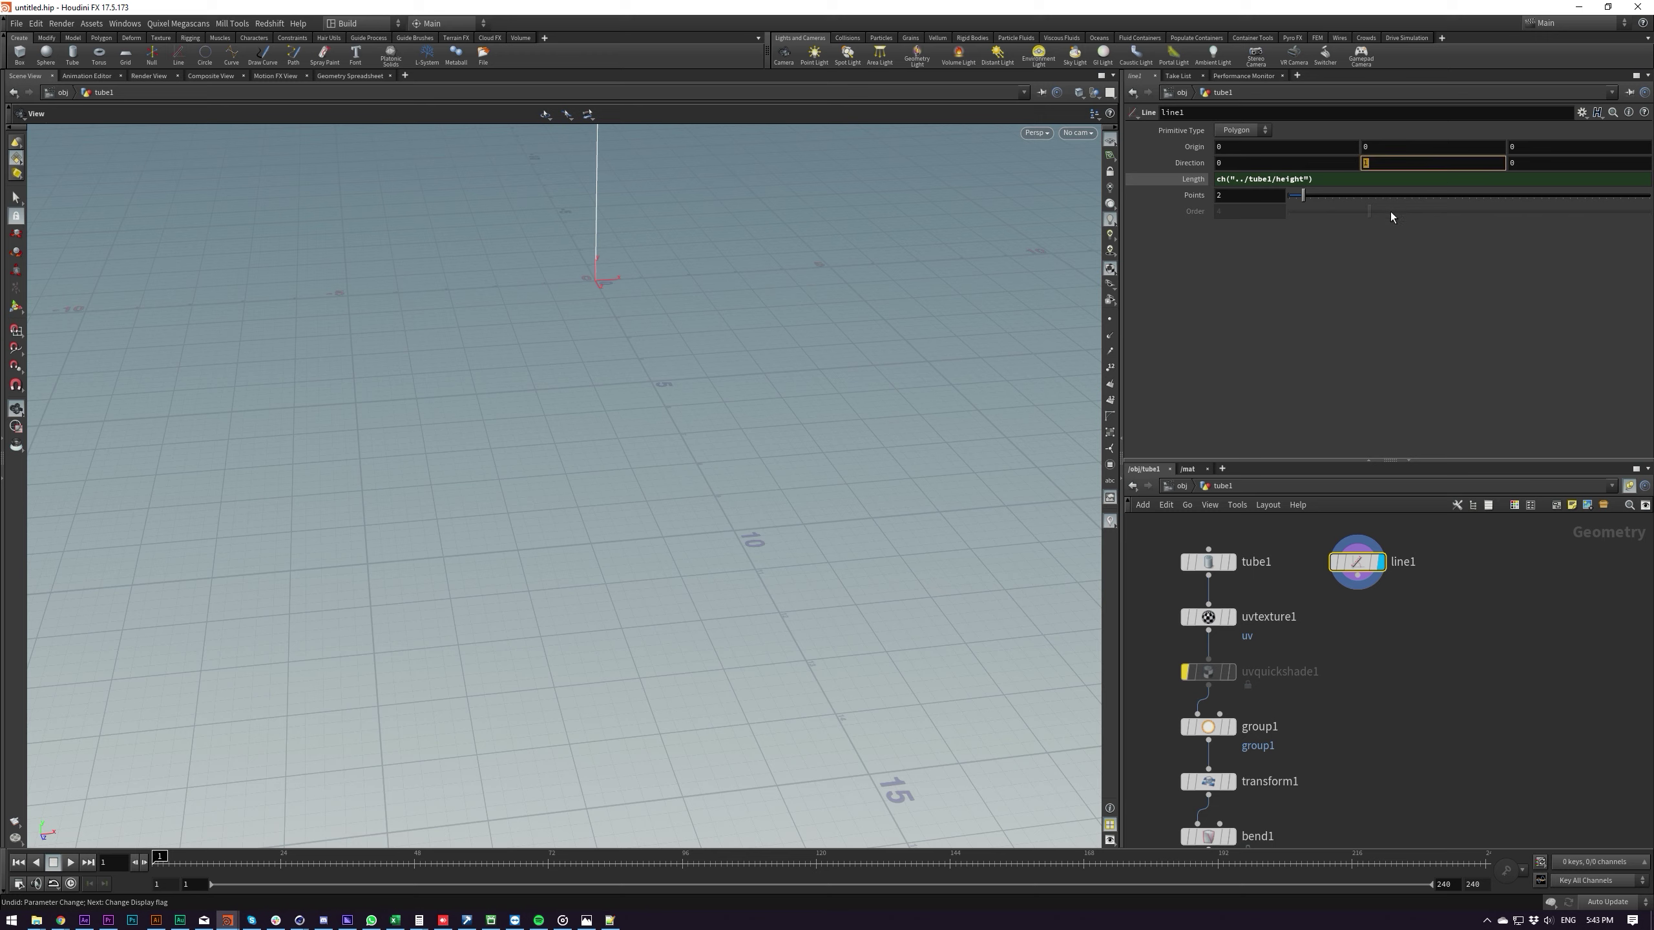
pyautogui.press('Tab')
pyautogui.write('-10')
pyautogui.press('Return')
# Display the pointvop1 result and place the line1 node beside transform1
pyautogui.scroll(-5, 1318, 680)
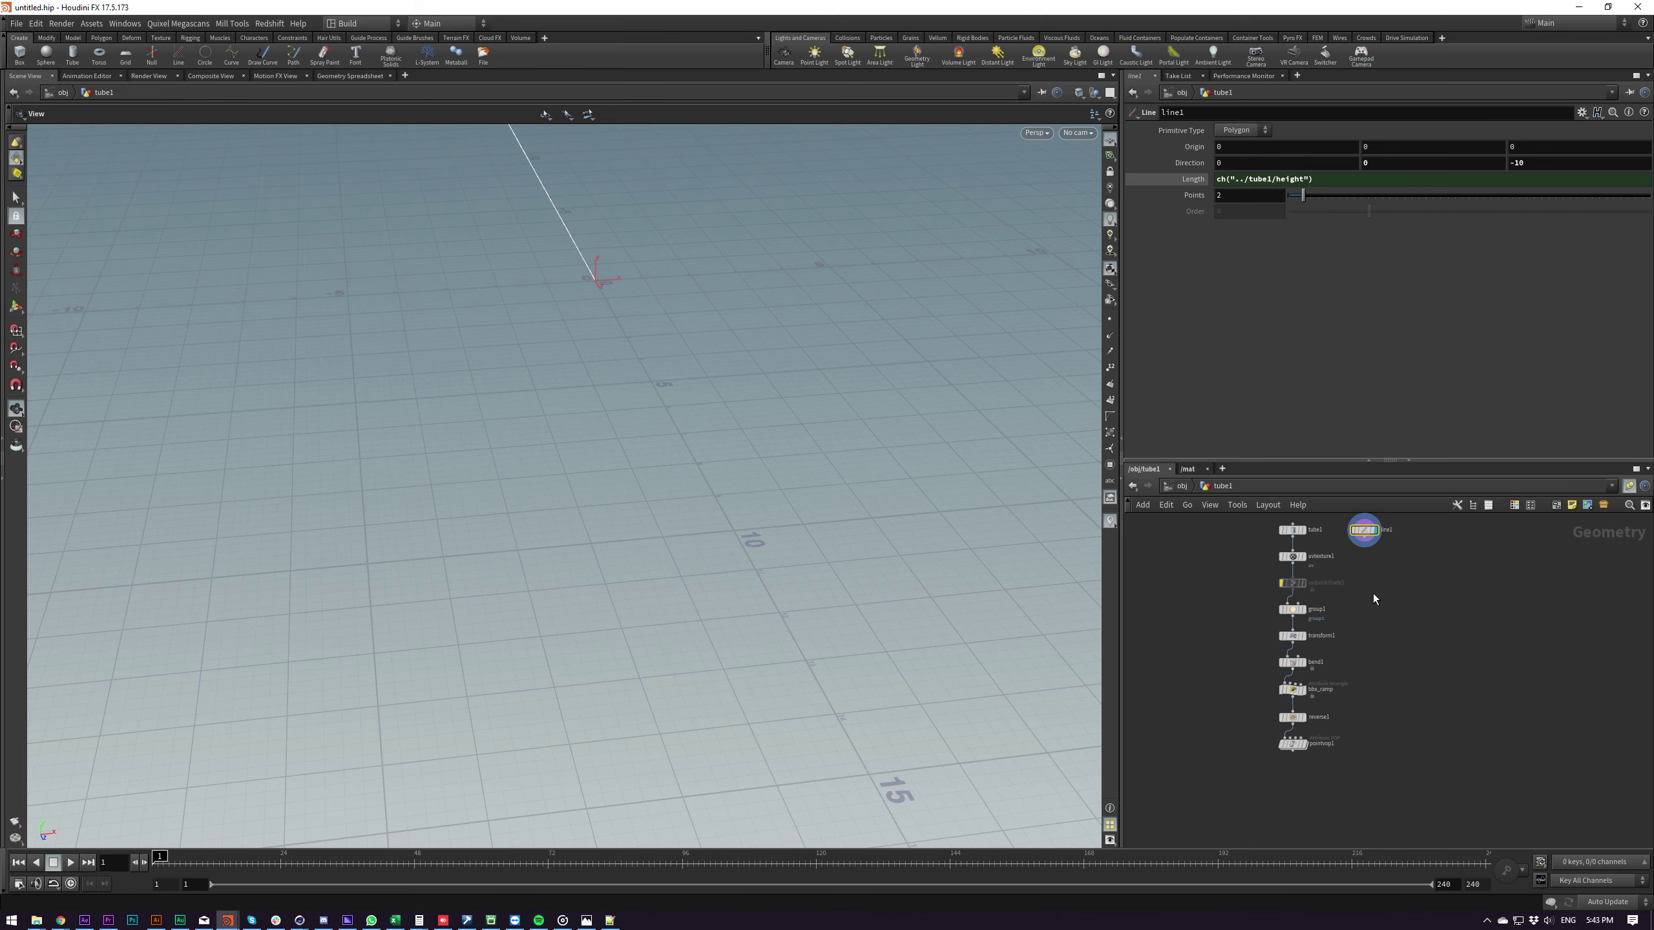
pyautogui.moveTo(1360, 537); pyautogui.dragTo(1357, 758)
pyautogui.scroll(3, 1357, 758)
pyautogui.moveTo(1305, 795); pyautogui.dragTo(1328, 746, button='middle')
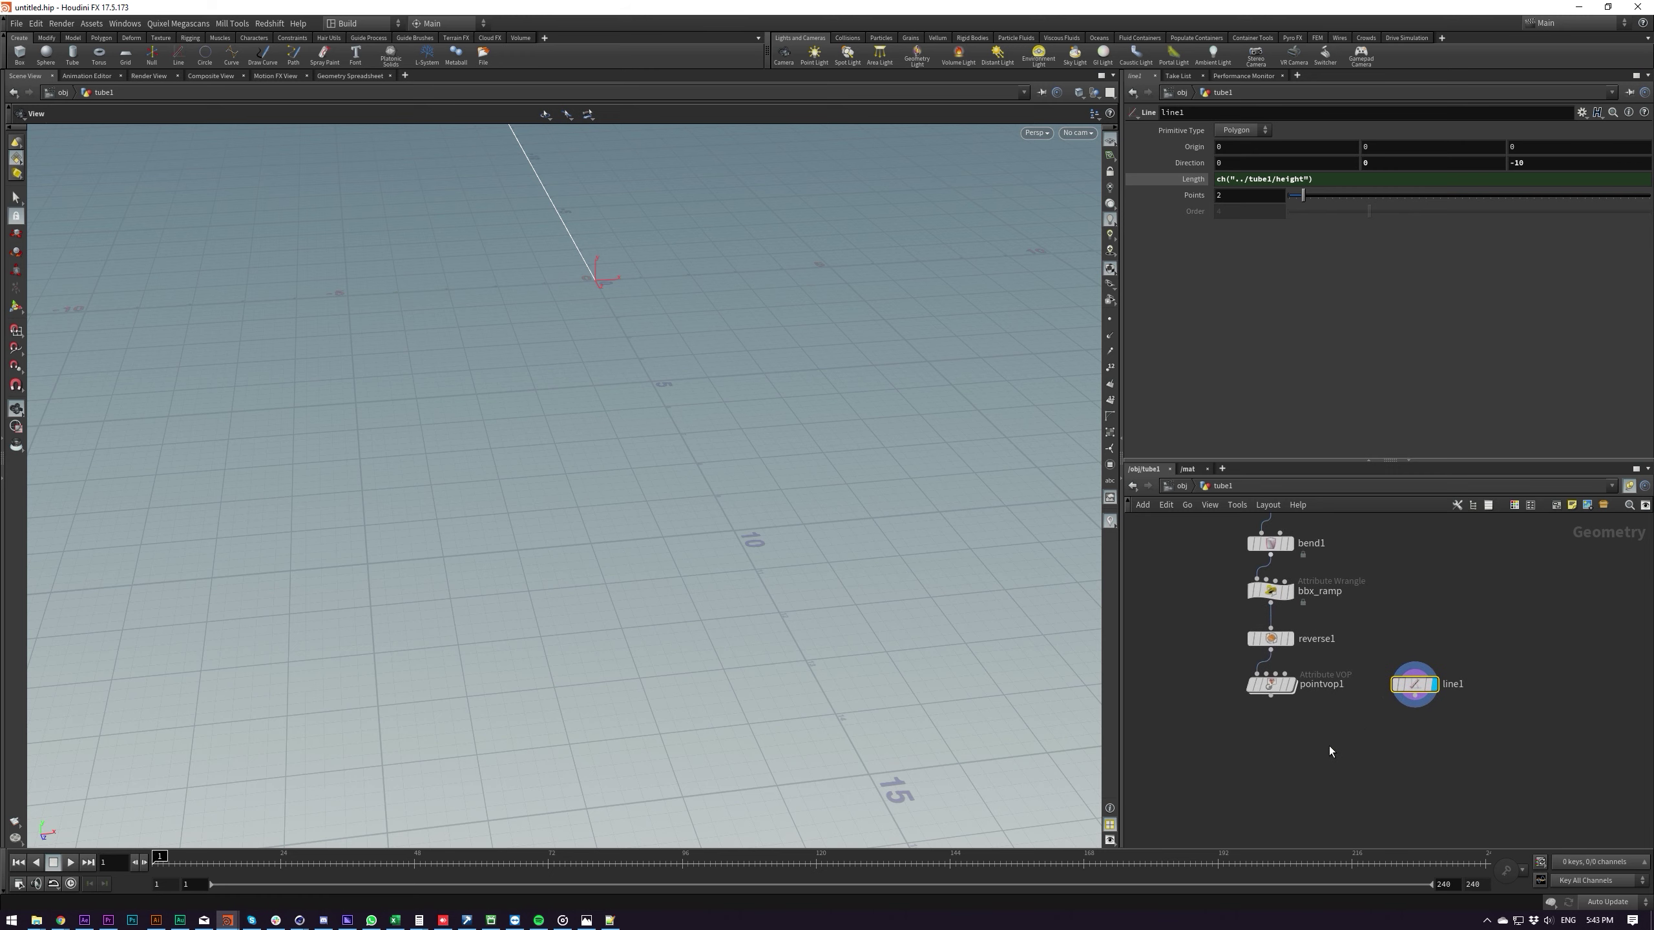
pyautogui.scroll(3, 1320, 741)
pyautogui.click(1234, 644)
pyautogui.click(1268, 644)
pyautogui.scroll(-4, 1276, 723)
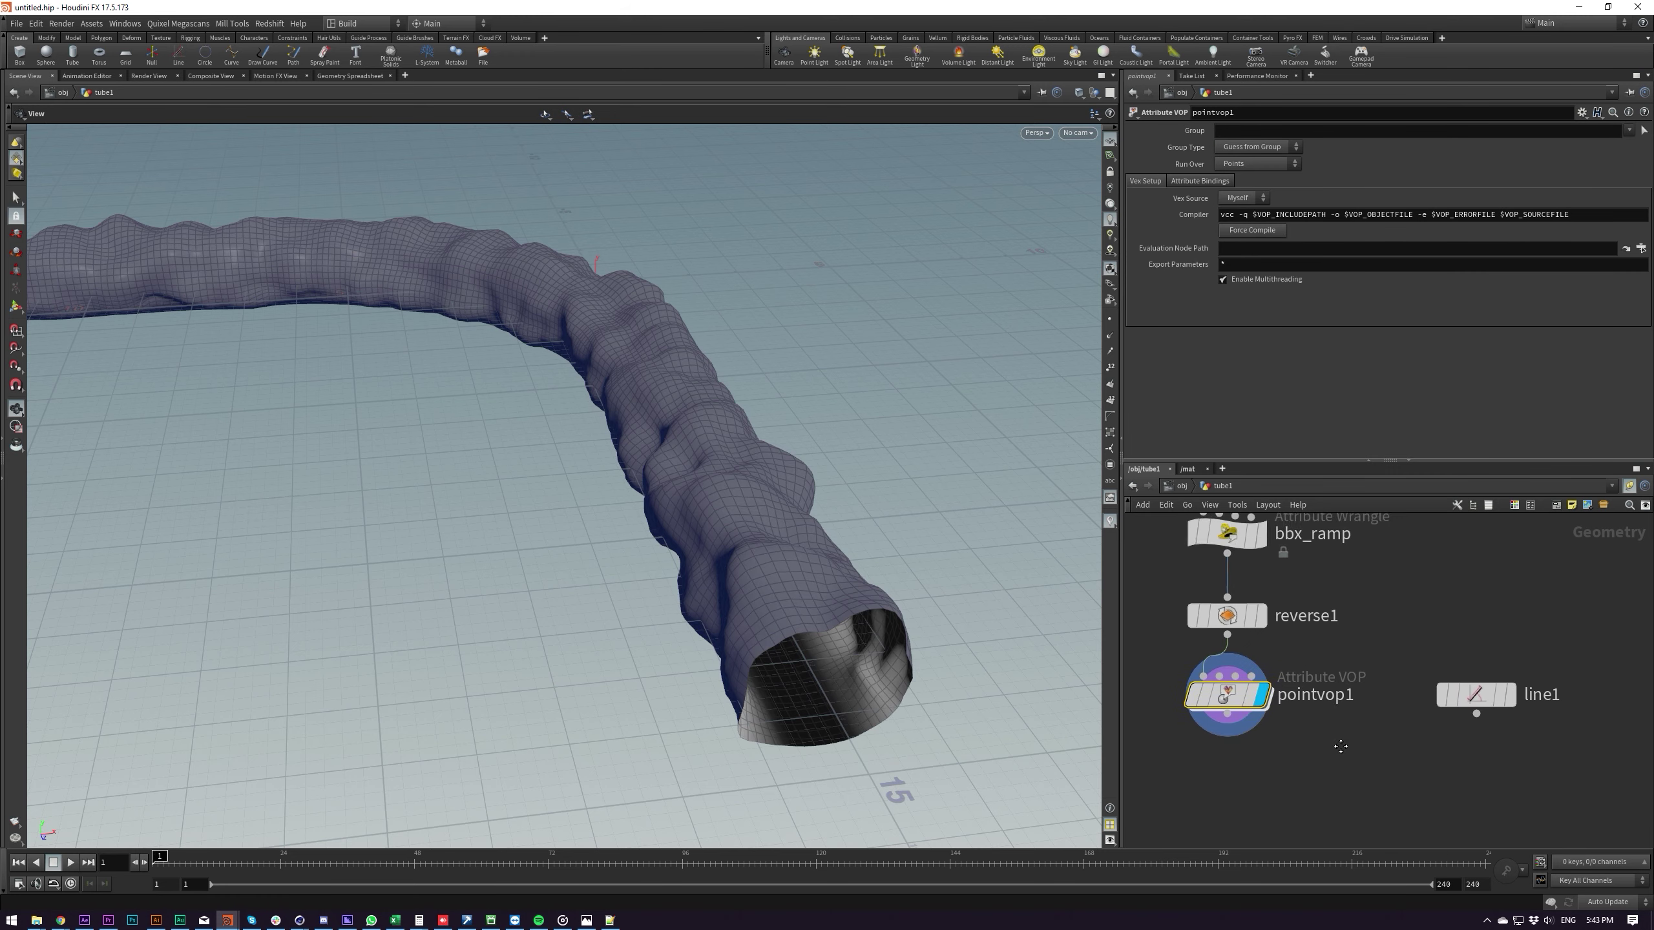
pyautogui.moveTo(1408, 747); pyautogui.dragTo(1417, 569)
pyautogui.moveTo(1385, 642); pyautogui.dragTo(1373, 797, button='middle')
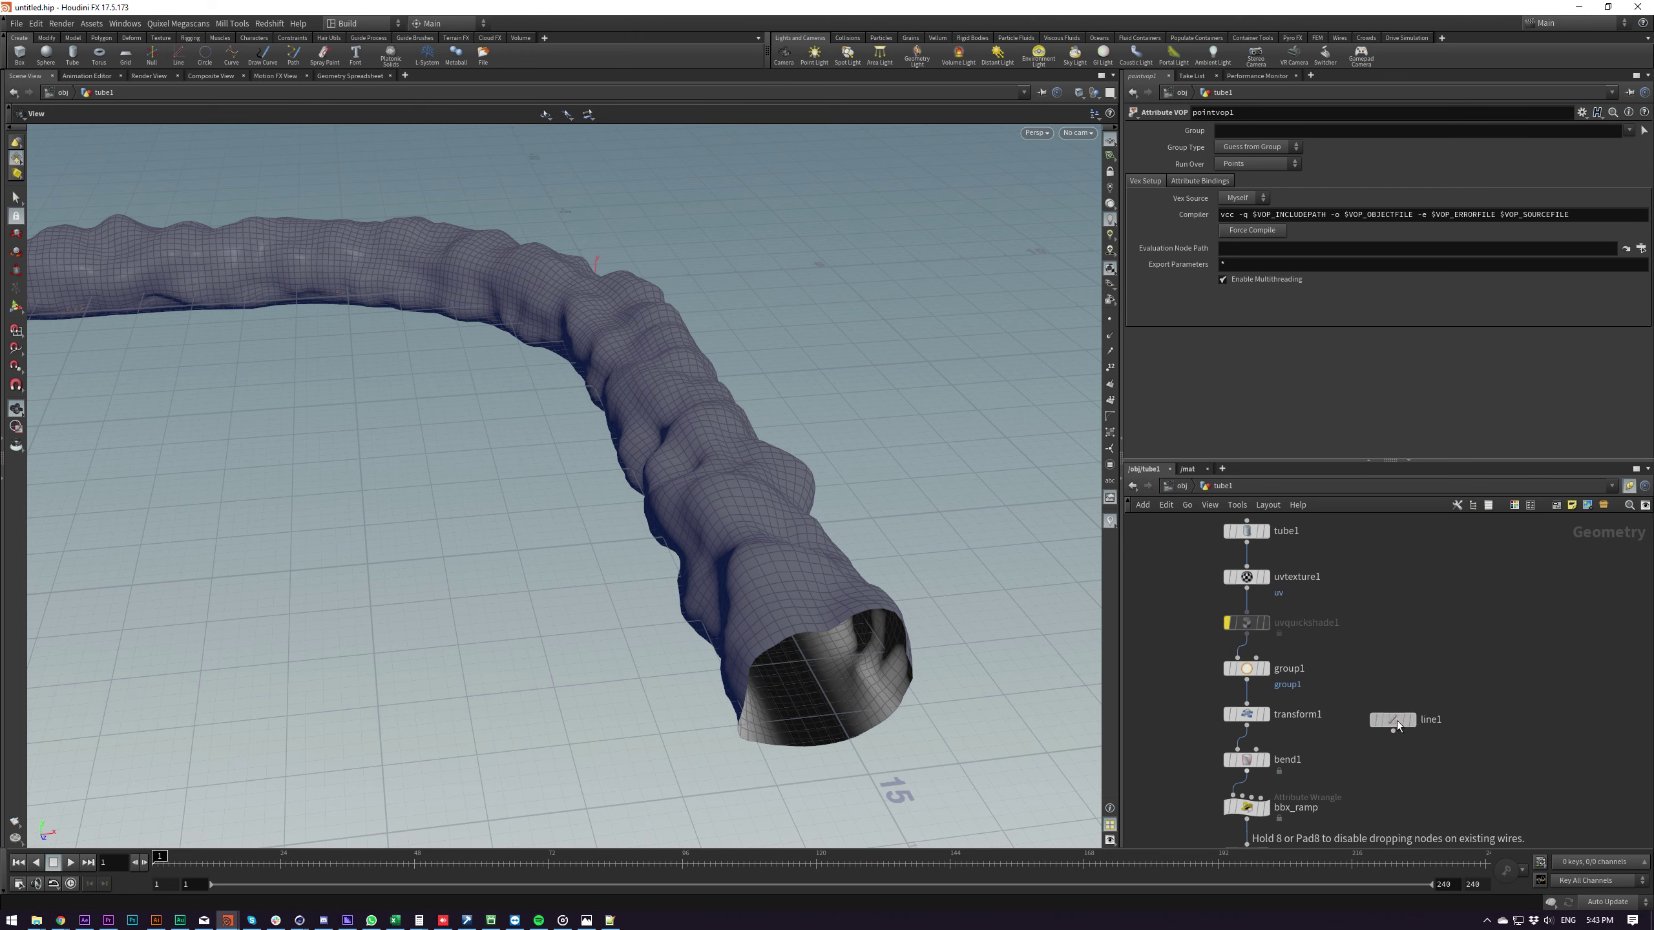
# Create a reference copy of bend1 and place it directly below line1
pyautogui.scroll(5, 1211, 589)
pyautogui.rightClick(1198, 649)
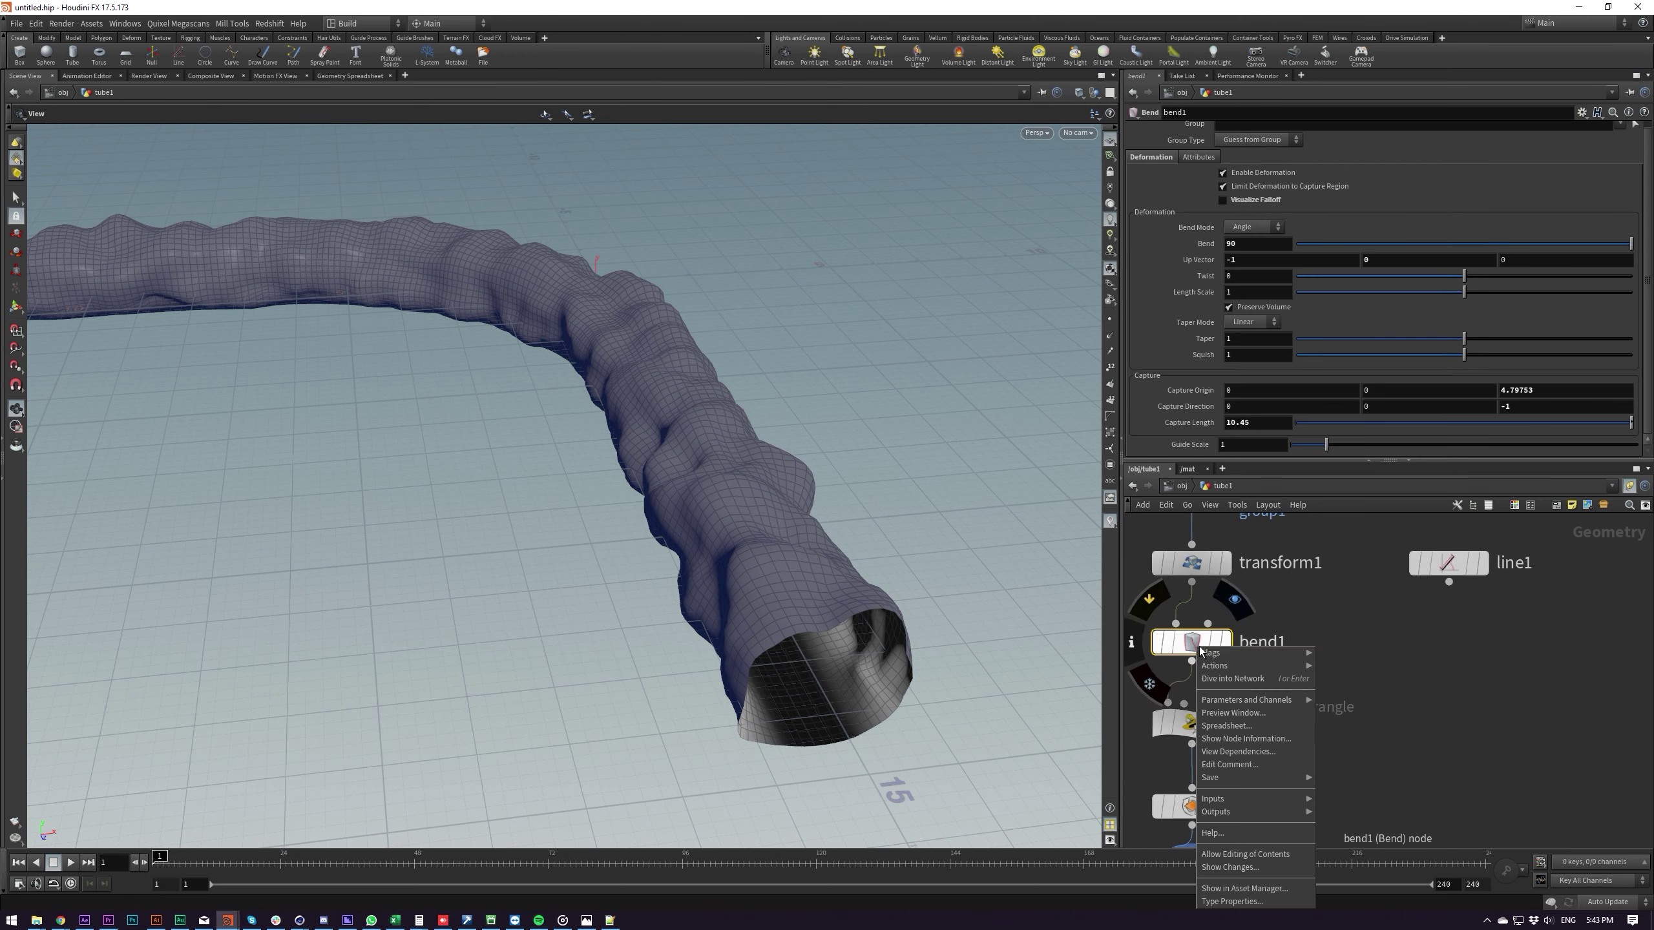
pyautogui.moveTo(1229, 668)
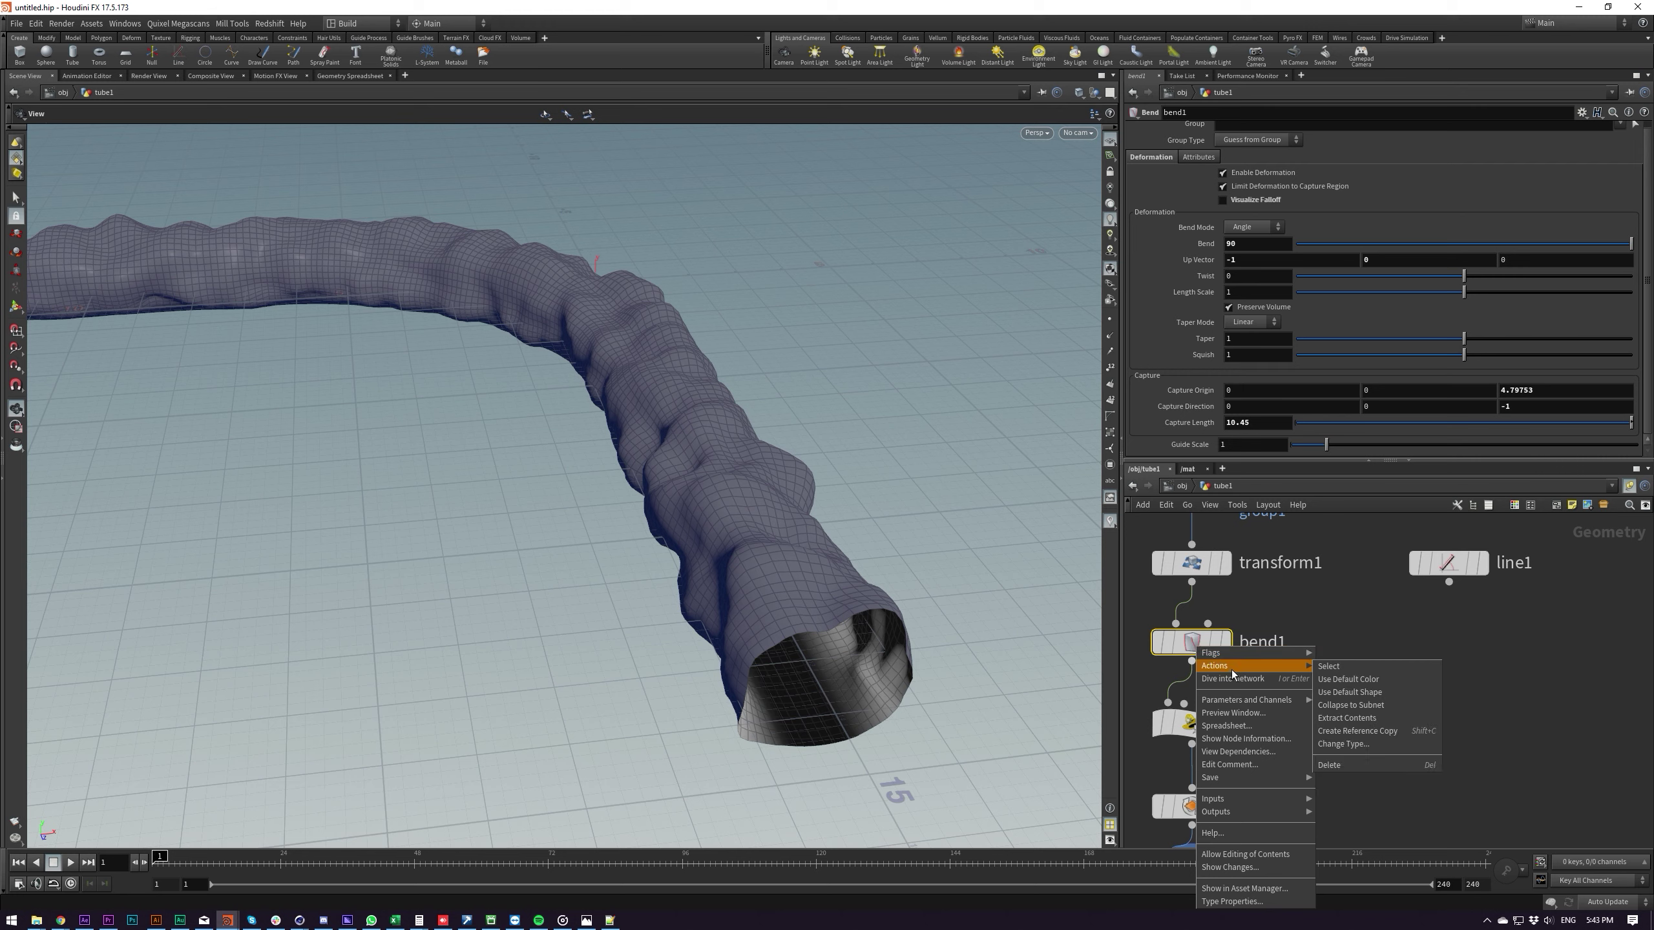
pyautogui.click(1353, 735)
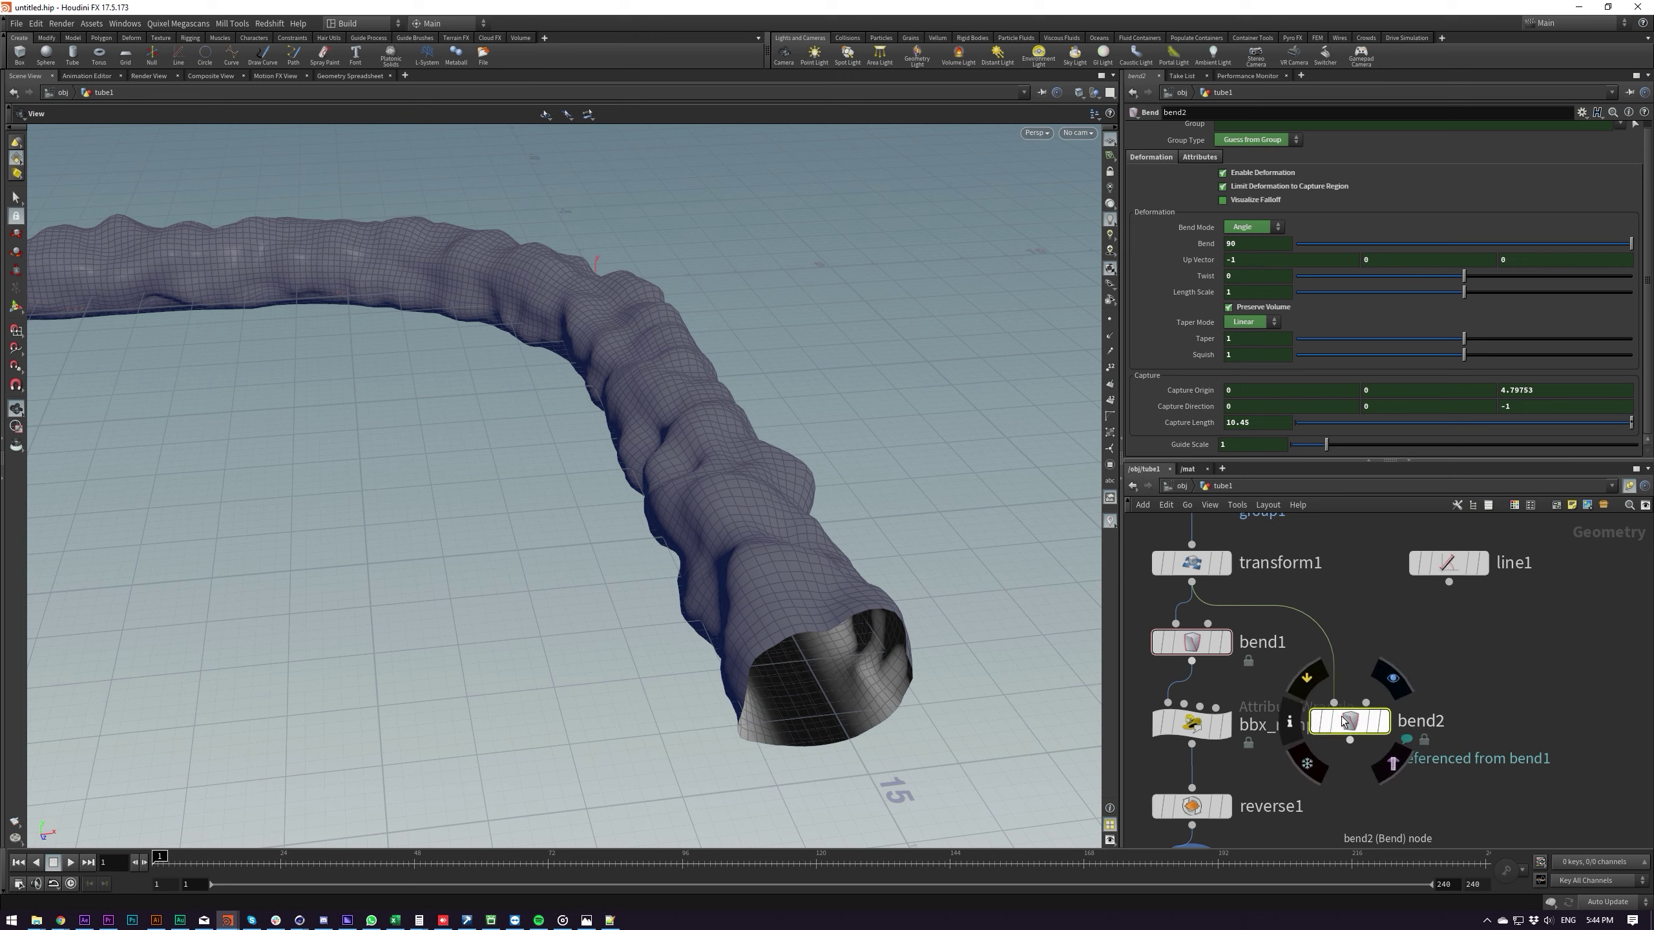
pyautogui.moveTo(1375, 716); pyautogui.dragTo(1474, 638)
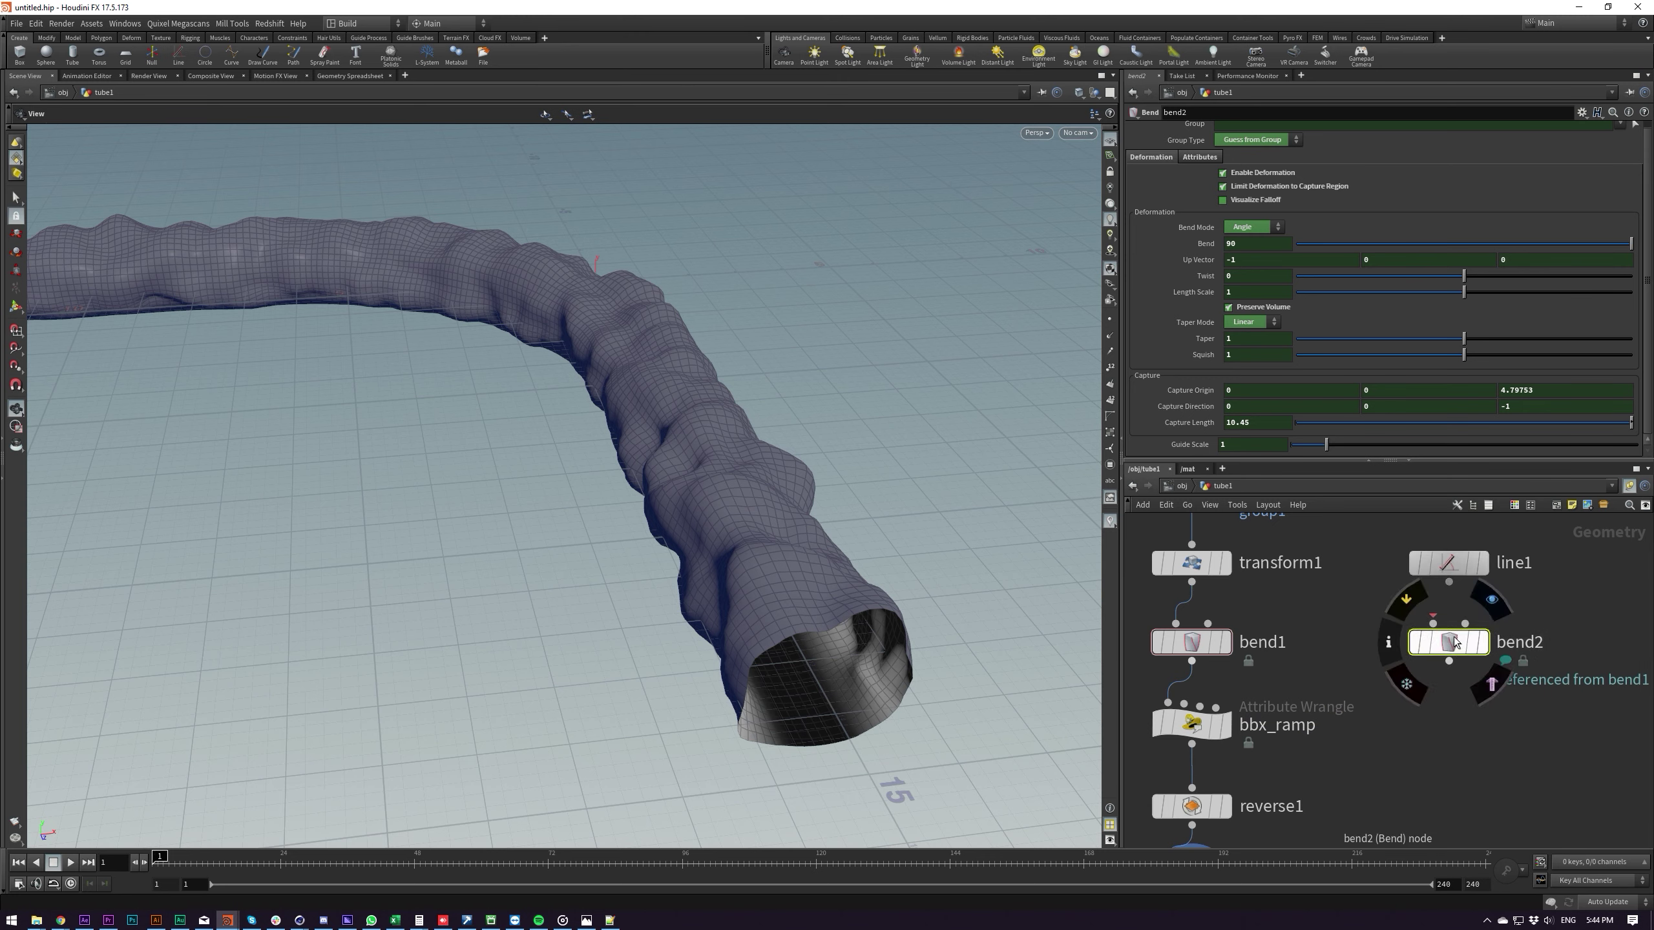
# Show the channel reference expressions behind the copied bend's Bend, Twist, Length Scale and Taper parameters
pyautogui.click(1210, 242)
pyautogui.click(1192, 293)
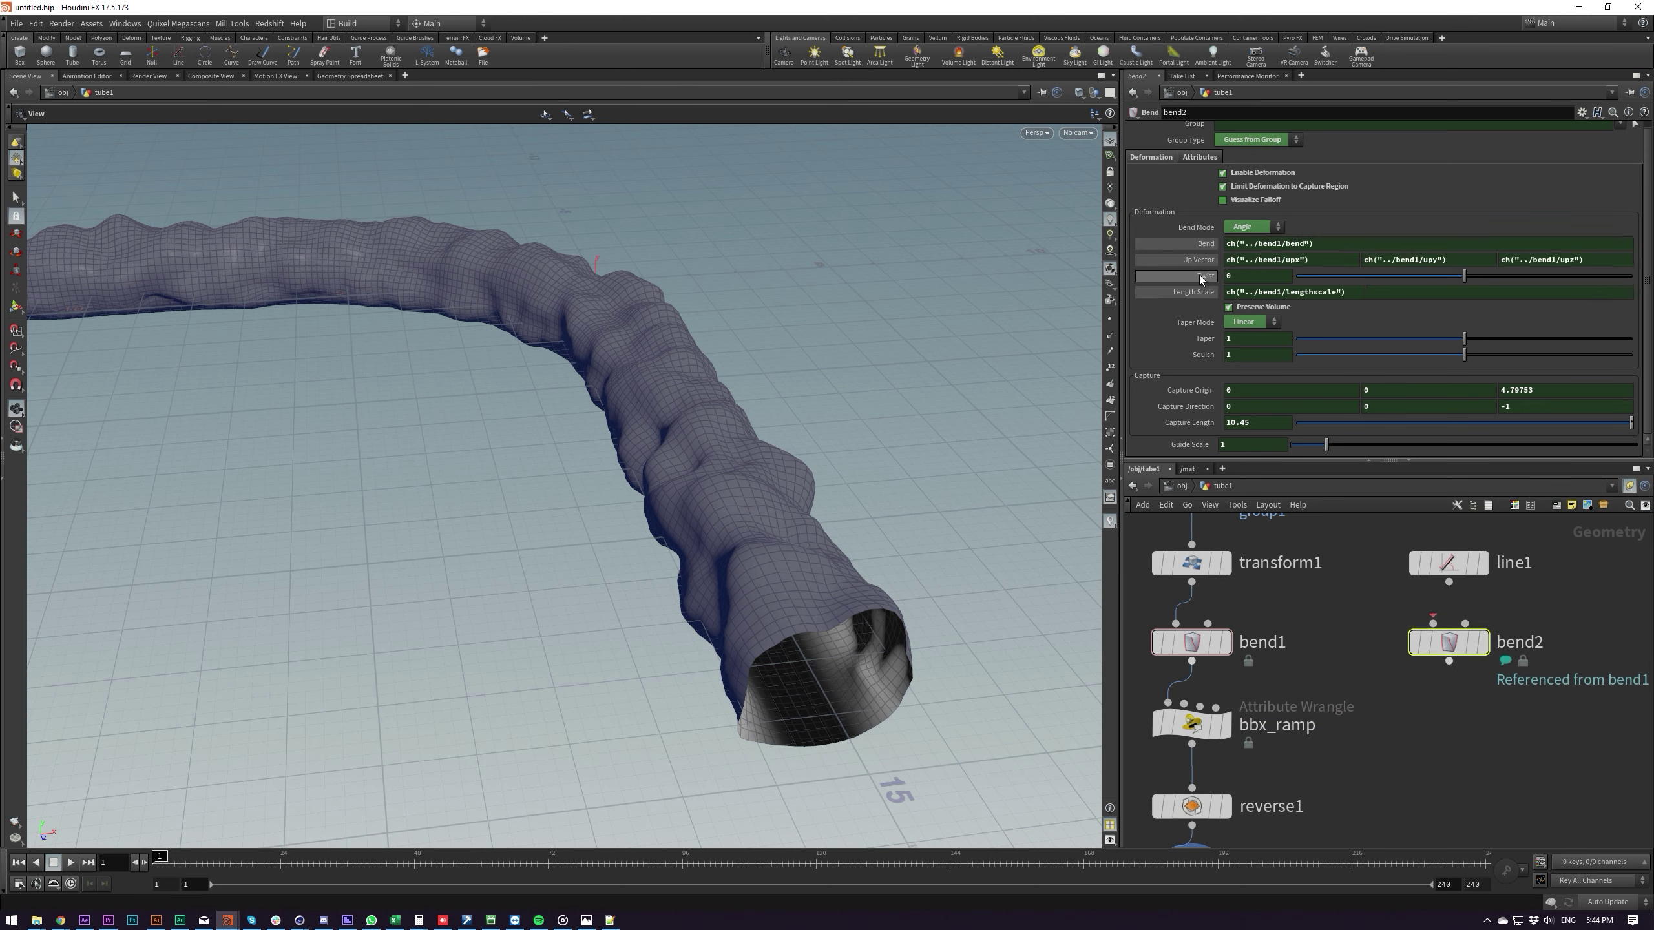
pyautogui.click(1200, 275)
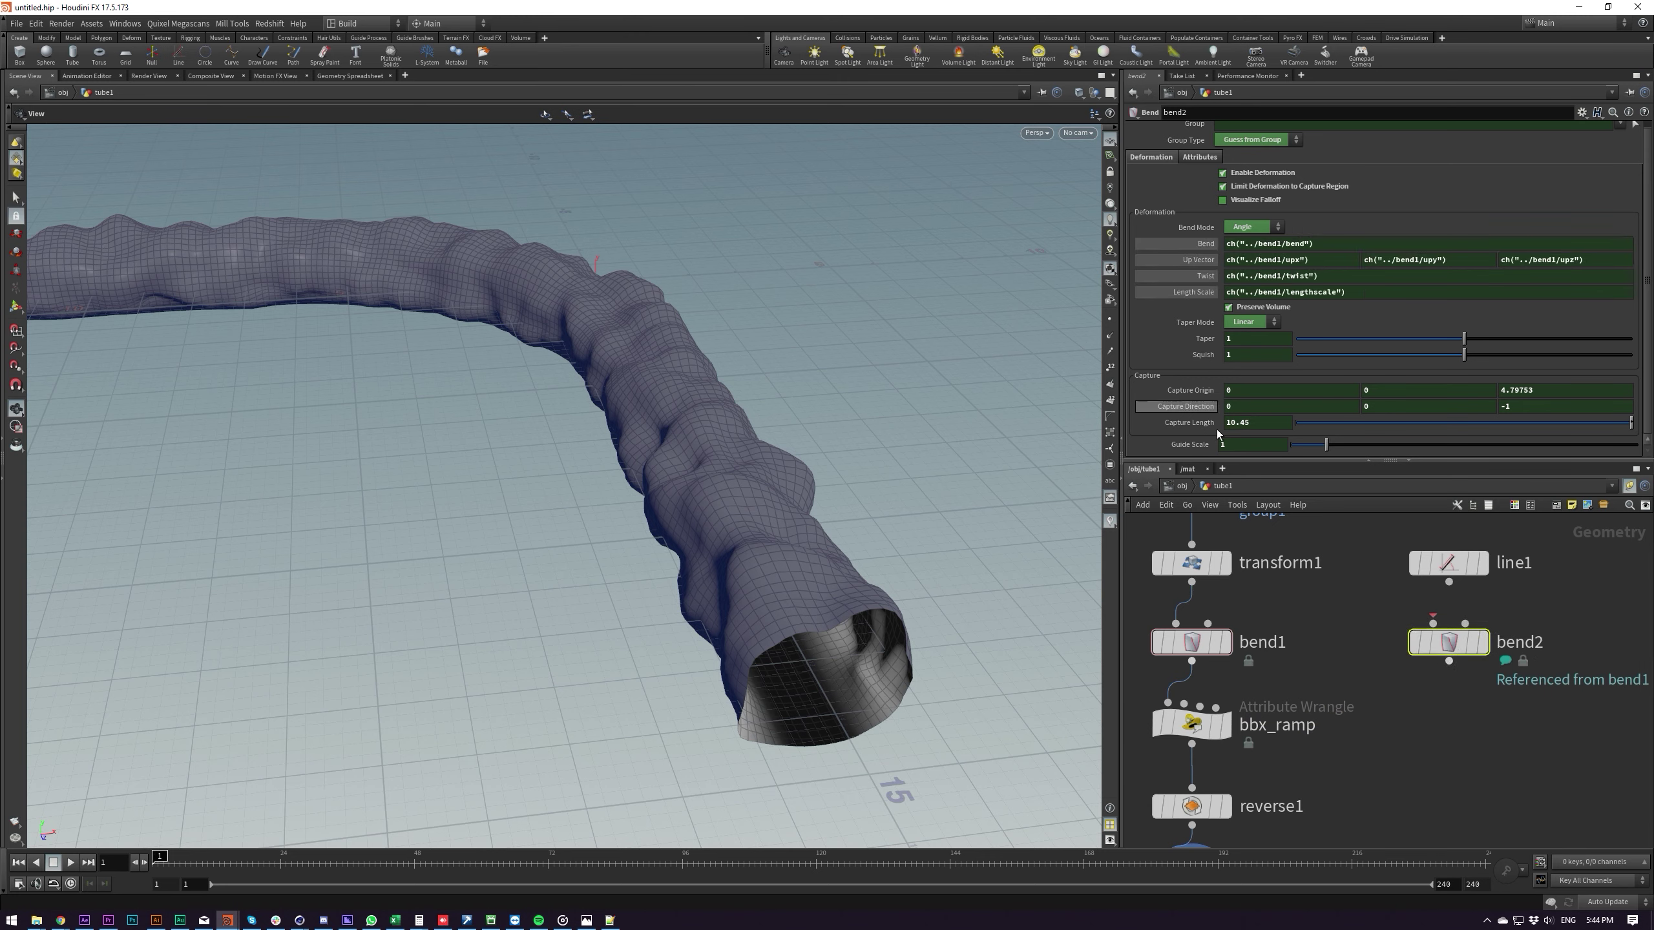
pyautogui.click(1197, 338)
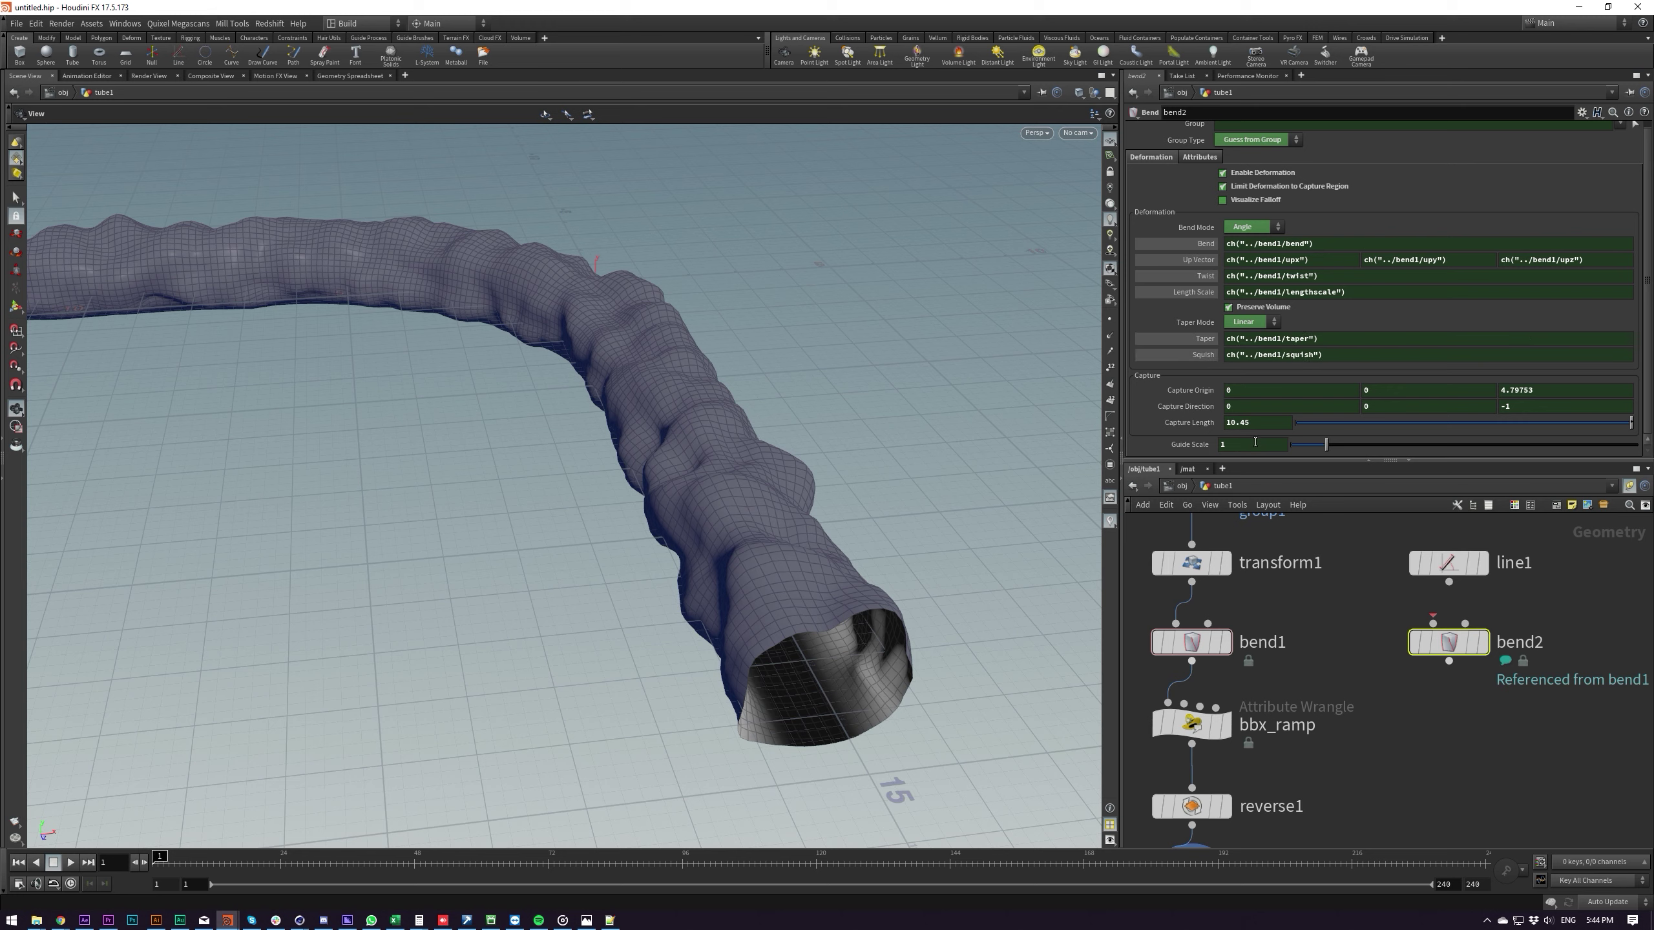
# Connect line1's output to the first input of bend2
pyautogui.moveTo(1385, 665); pyautogui.dragTo(1374, 659, button='middle')
pyautogui.scroll(-3, 1374, 659)
pyautogui.scroll(3, 1375, 659)
pyautogui.moveTo(1359, 627); pyautogui.dragTo(1446, 688)
pyautogui.moveTo(1421, 620); pyautogui.dragTo(1437, 578)
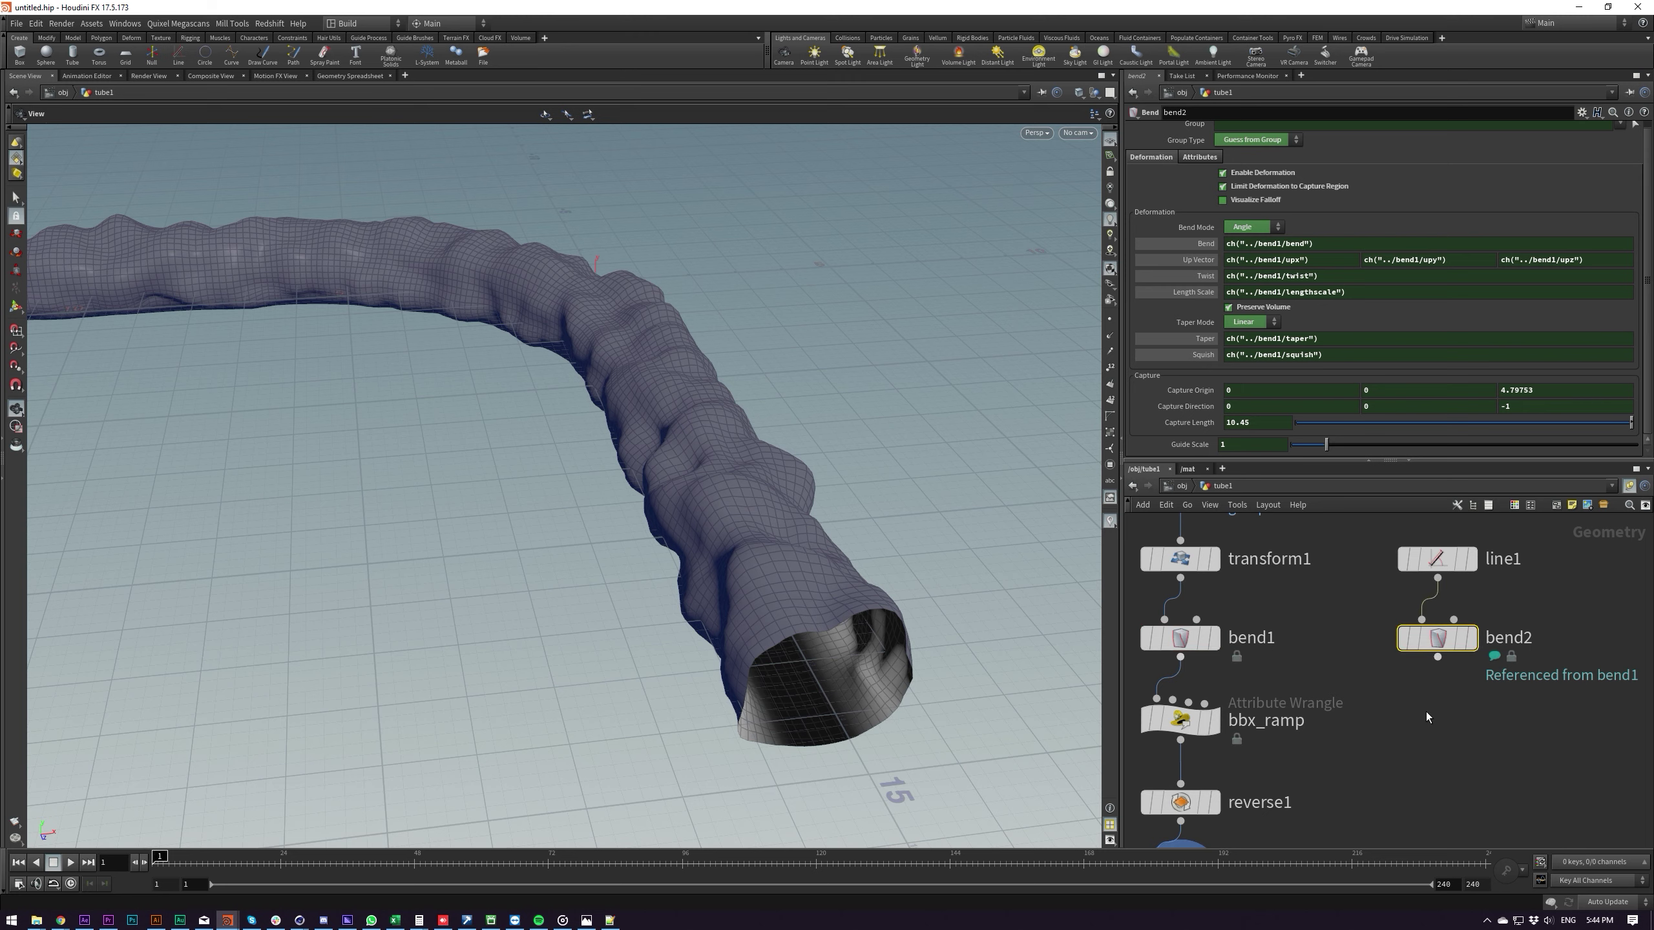
pyautogui.moveTo(1431, 681); pyautogui.dragTo(1432, 662, button='middle')
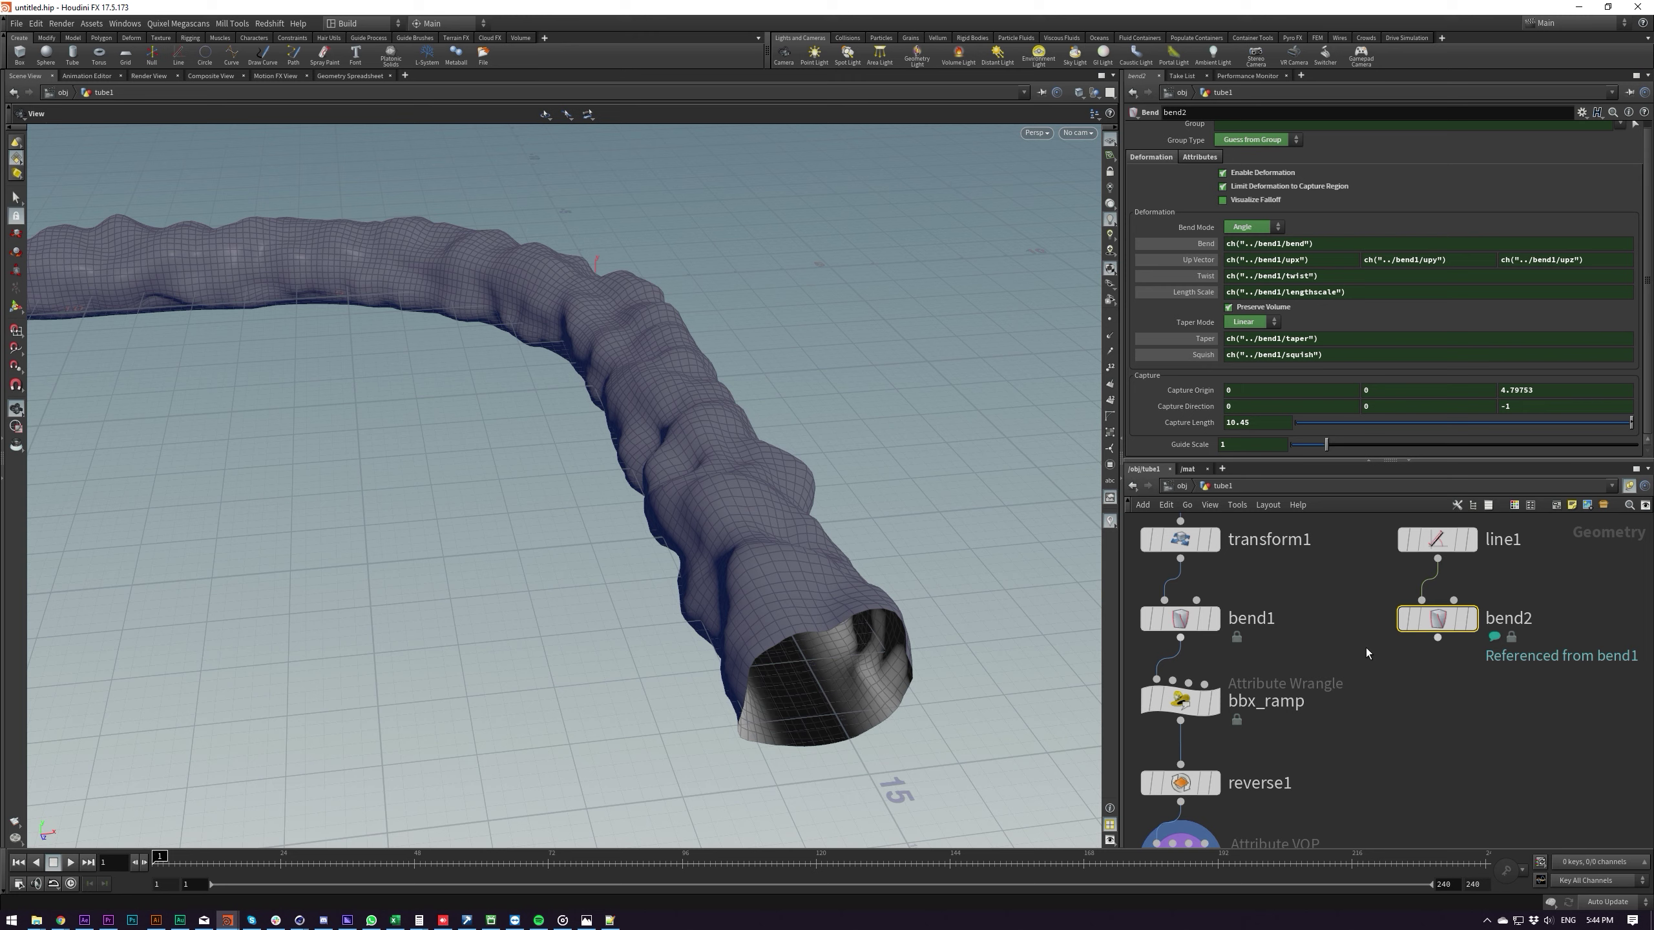
pyautogui.moveTo(1347, 628); pyautogui.dragTo(1347, 704, button='middle')
pyautogui.scroll(-3, 1379, 701)
pyautogui.scroll(2, 1368, 674)
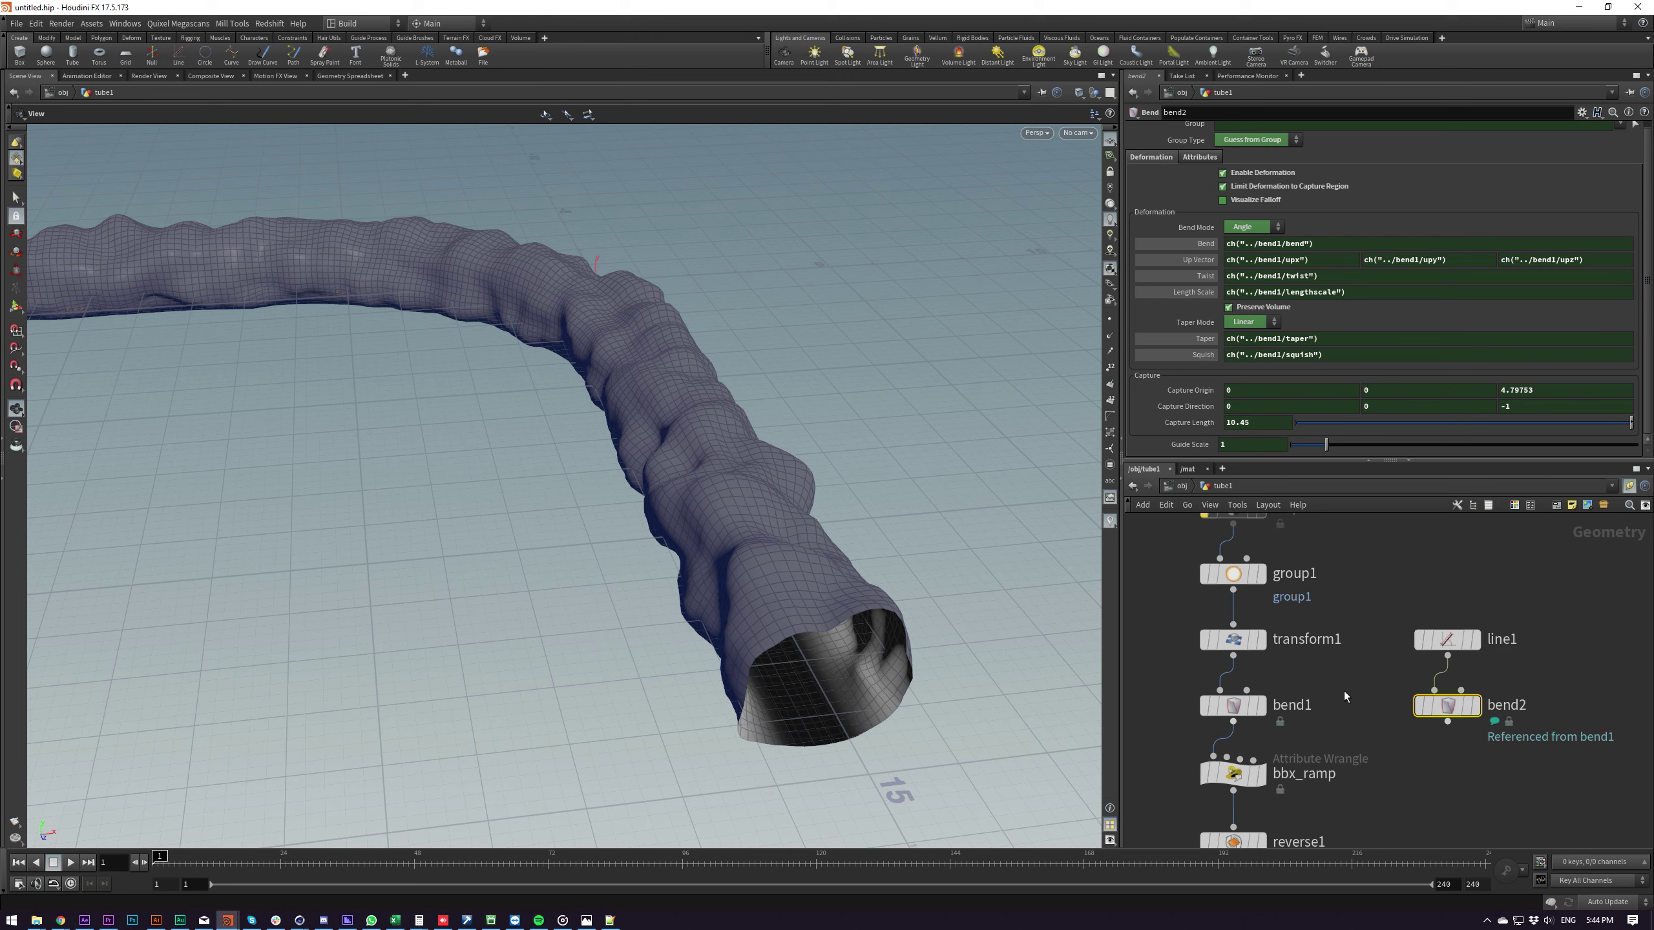
# Display line1 and the original tube1 in turn to compare their position and length
pyautogui.moveTo(1339, 675); pyautogui.dragTo(1313, 646, button='middle')
pyautogui.scroll(-3, 1307, 776)
pyautogui.scroll(2, 1329, 745)
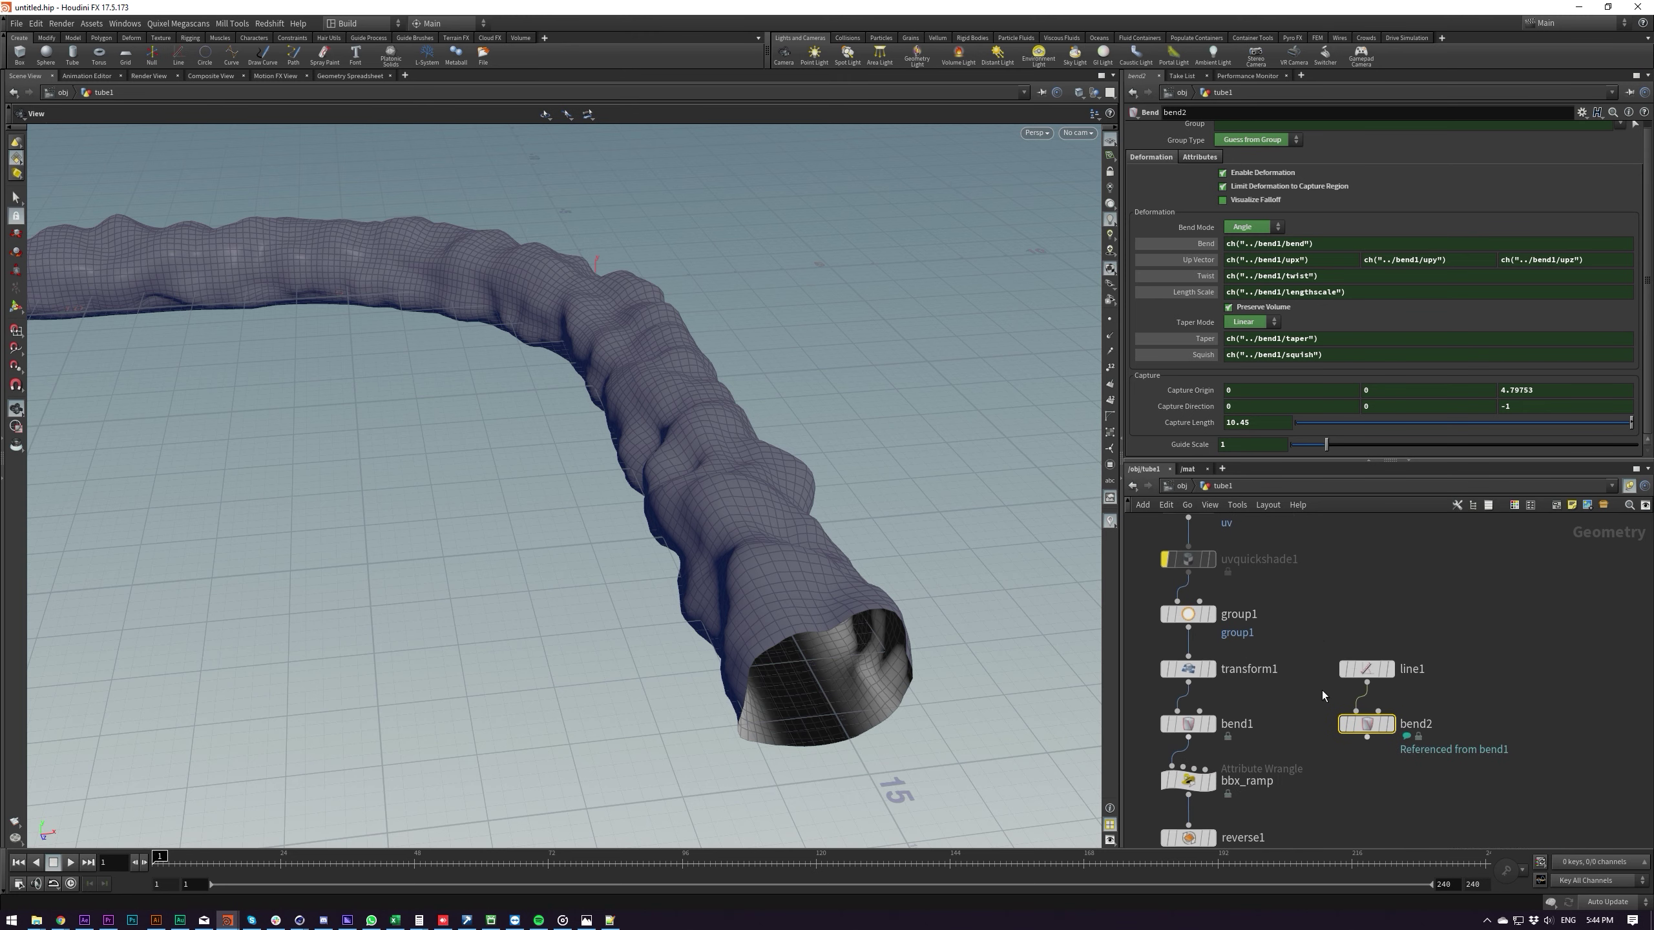
pyautogui.click(1392, 666)
pyautogui.moveTo(708, 460); pyautogui.dragTo(690, 532)
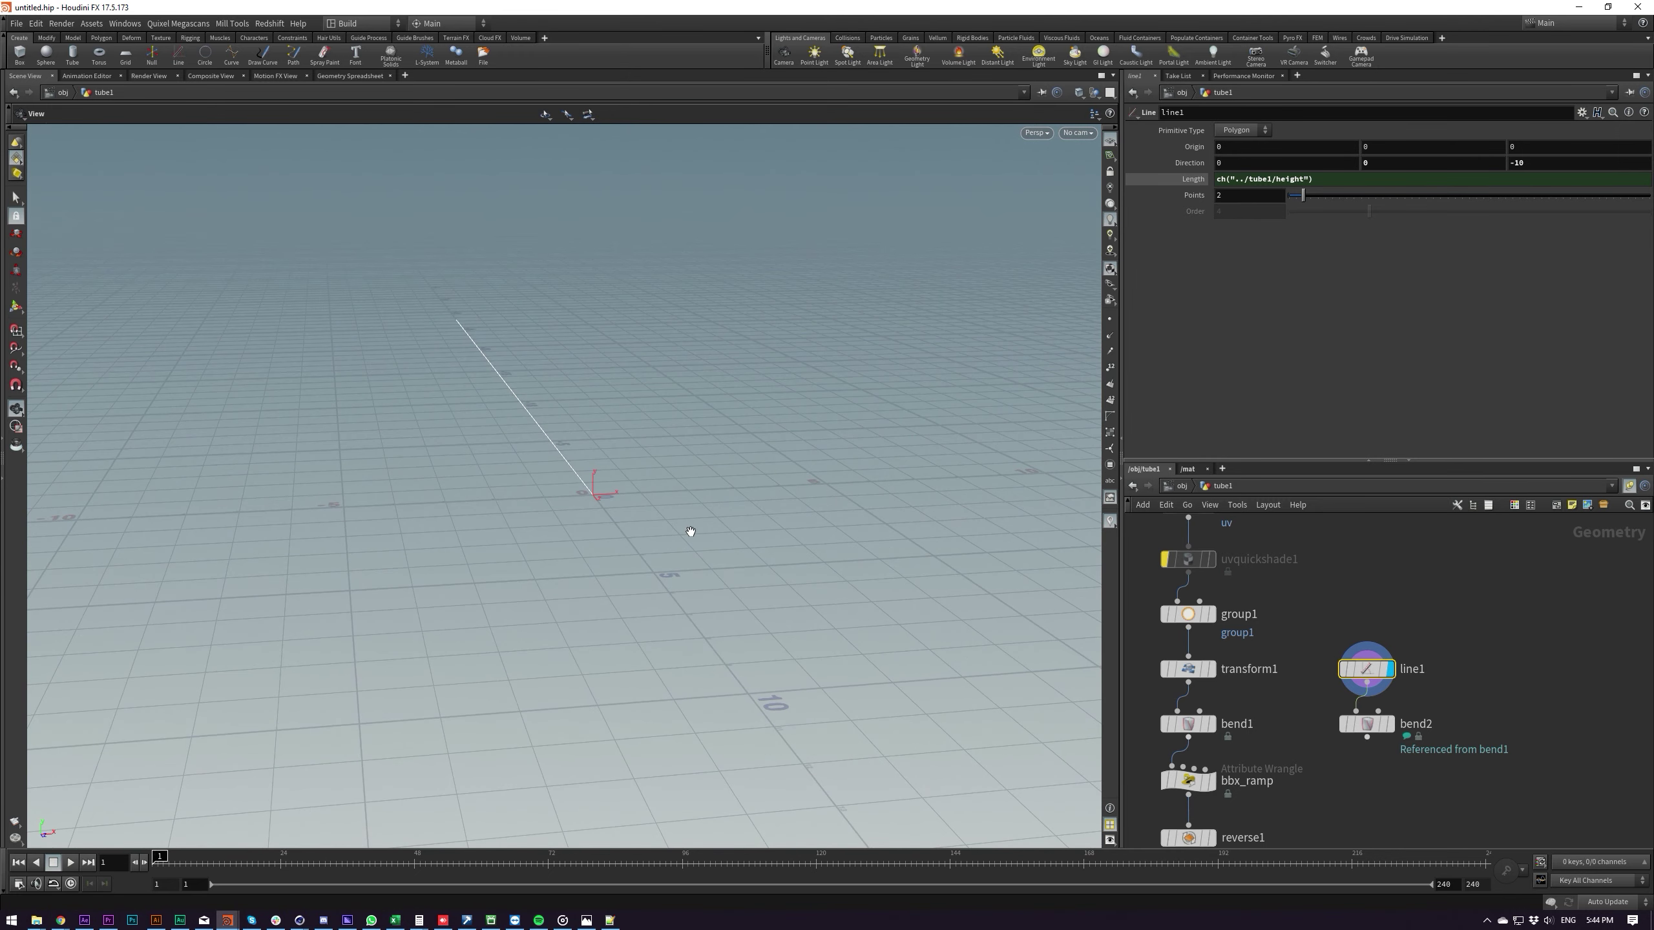
pyautogui.moveTo(1277, 595); pyautogui.dragTo(1250, 698, button='middle')
pyautogui.click(1185, 551)
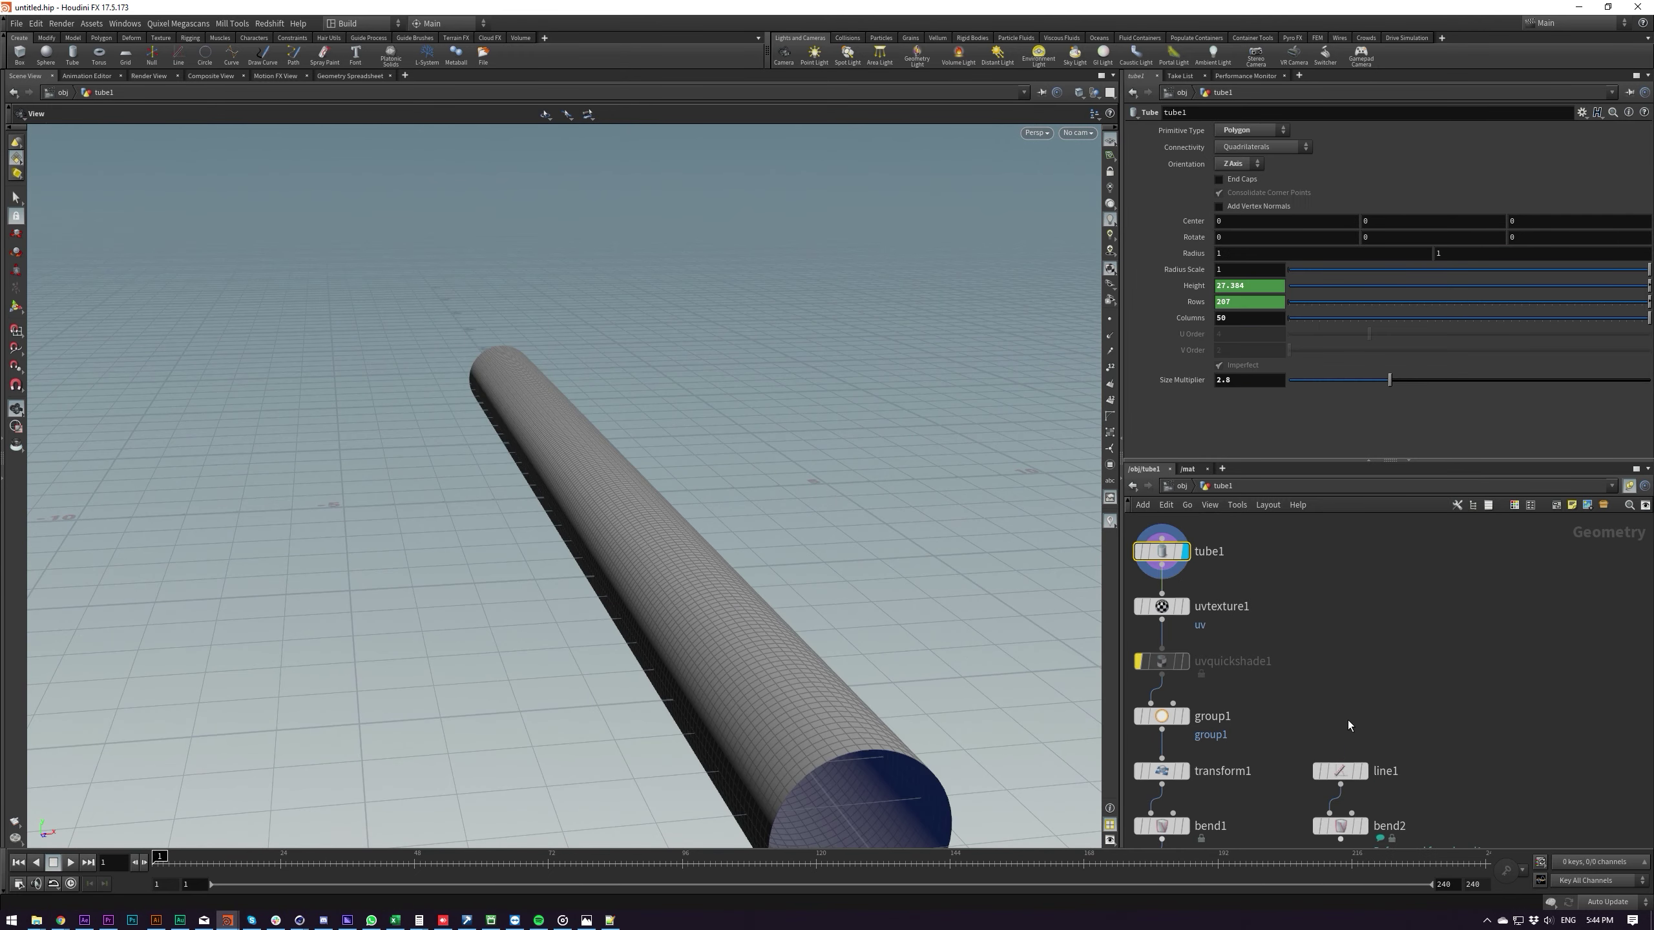
# Insert a Transform node between line1 and bend2 and set its Z translation to -$CEZ
pyautogui.moveTo(1317, 788); pyautogui.dragTo(1282, 627, button='middle')
pyautogui.click(1280, 611)
pyautogui.click(1278, 613)
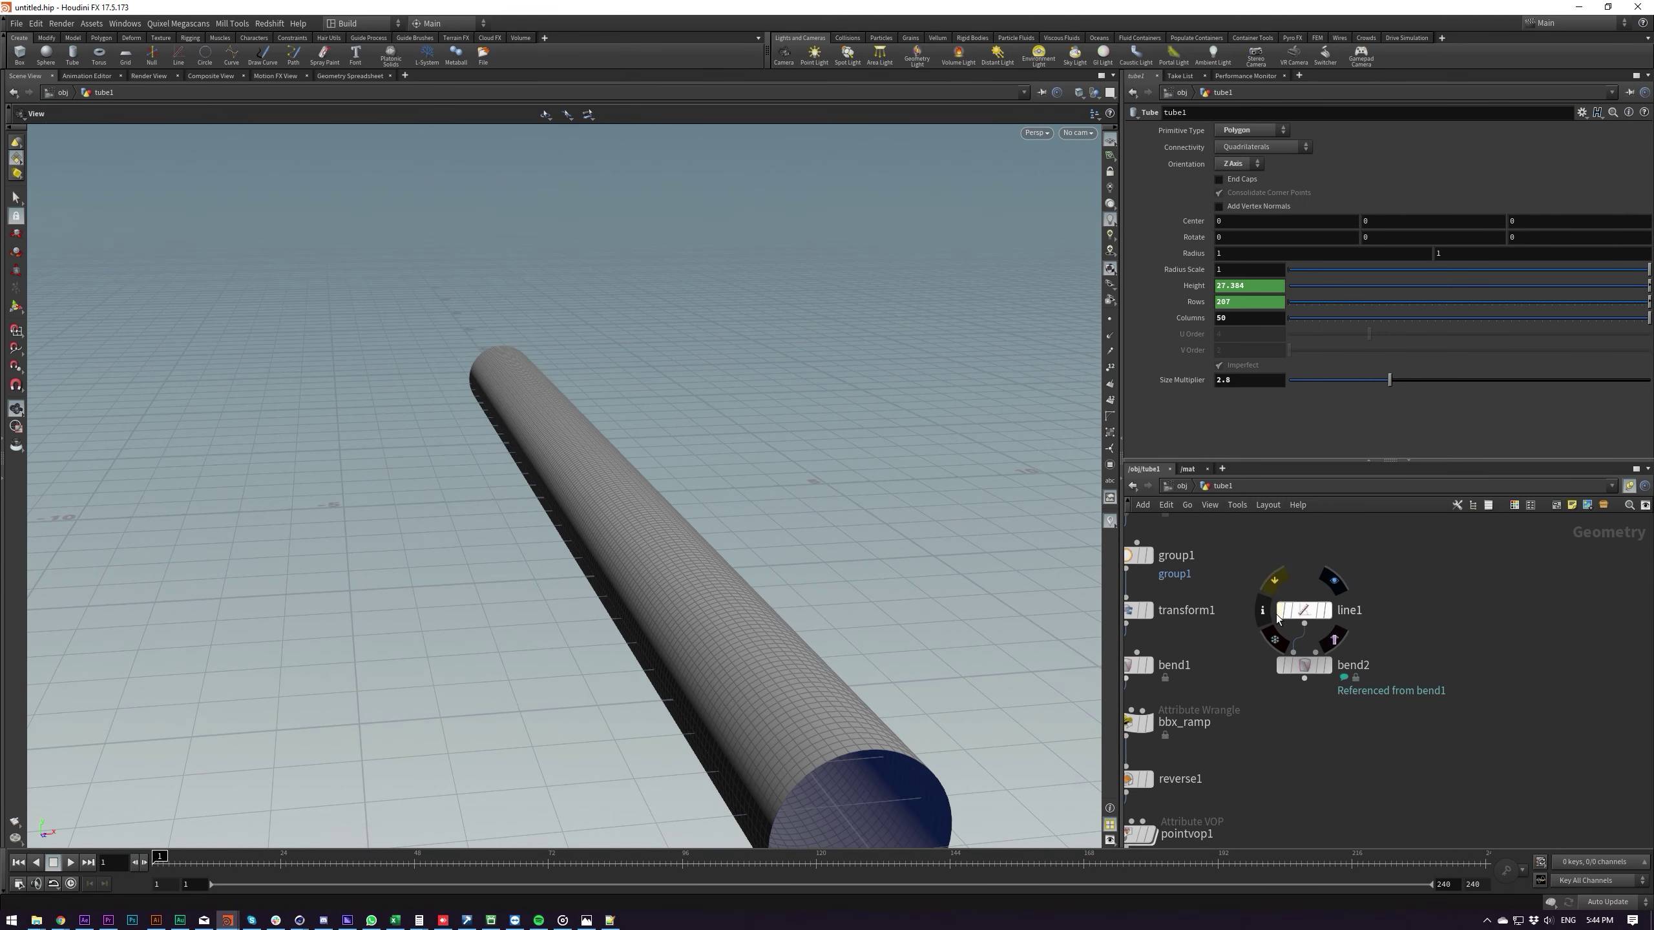
pyautogui.press('Tab')
pyautogui.write('tran')
pyautogui.press('Return')
pyautogui.click(1243, 652)
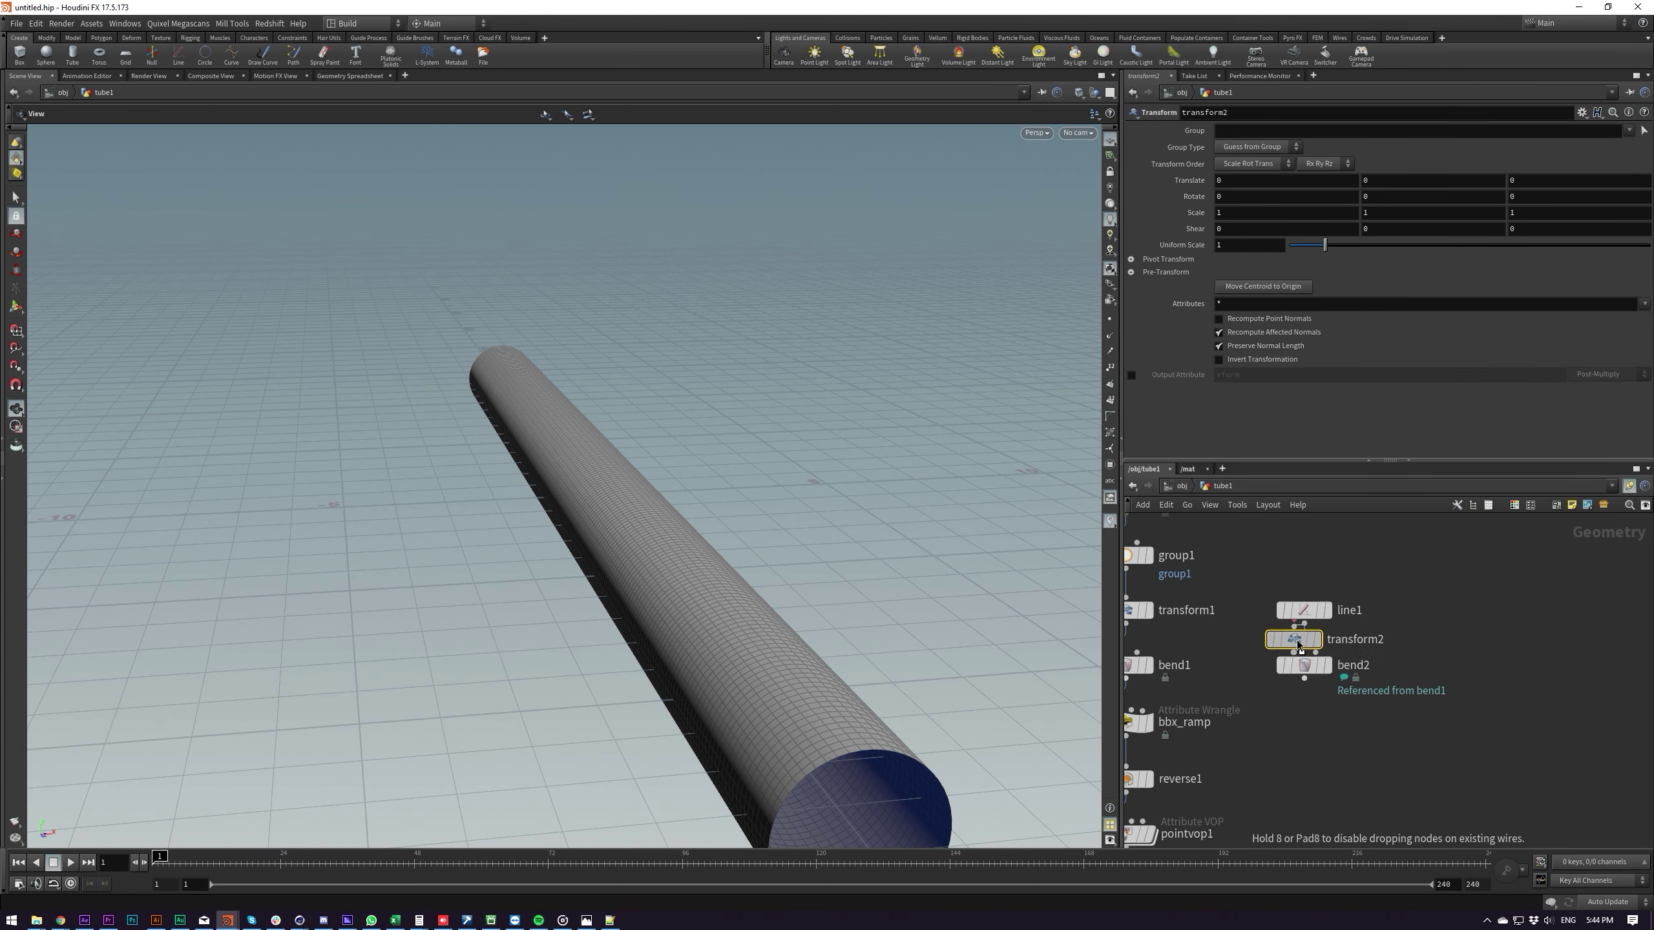
pyautogui.click(1301, 644)
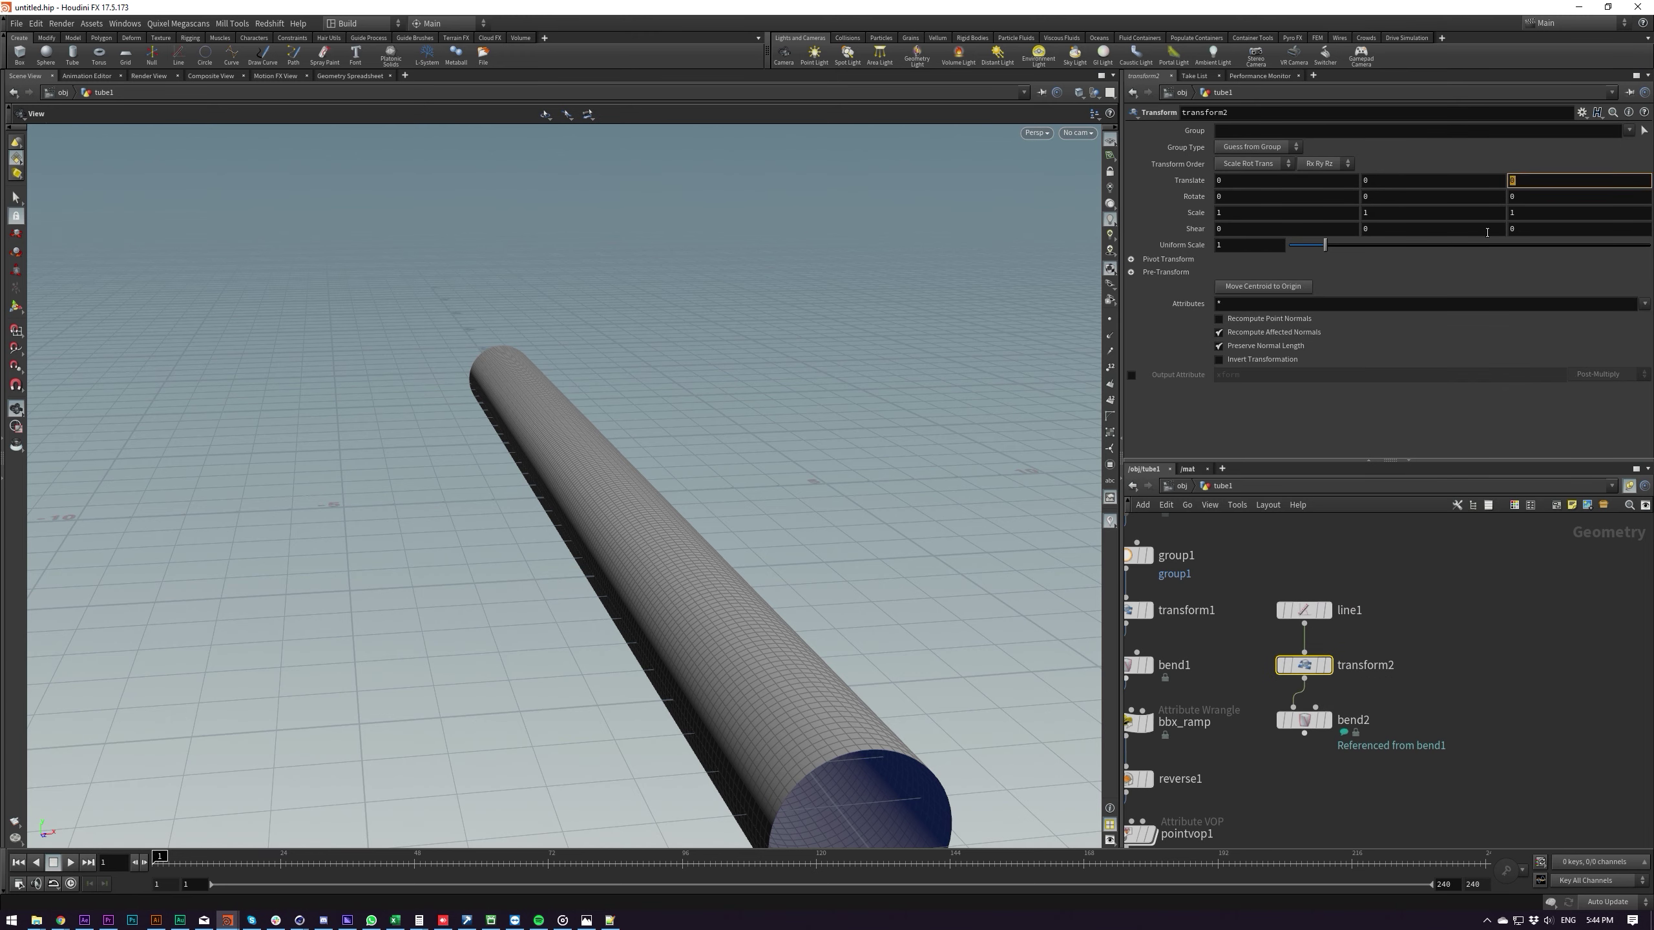
pyautogui.write('-$CEZ')
pyautogui.press('Return')
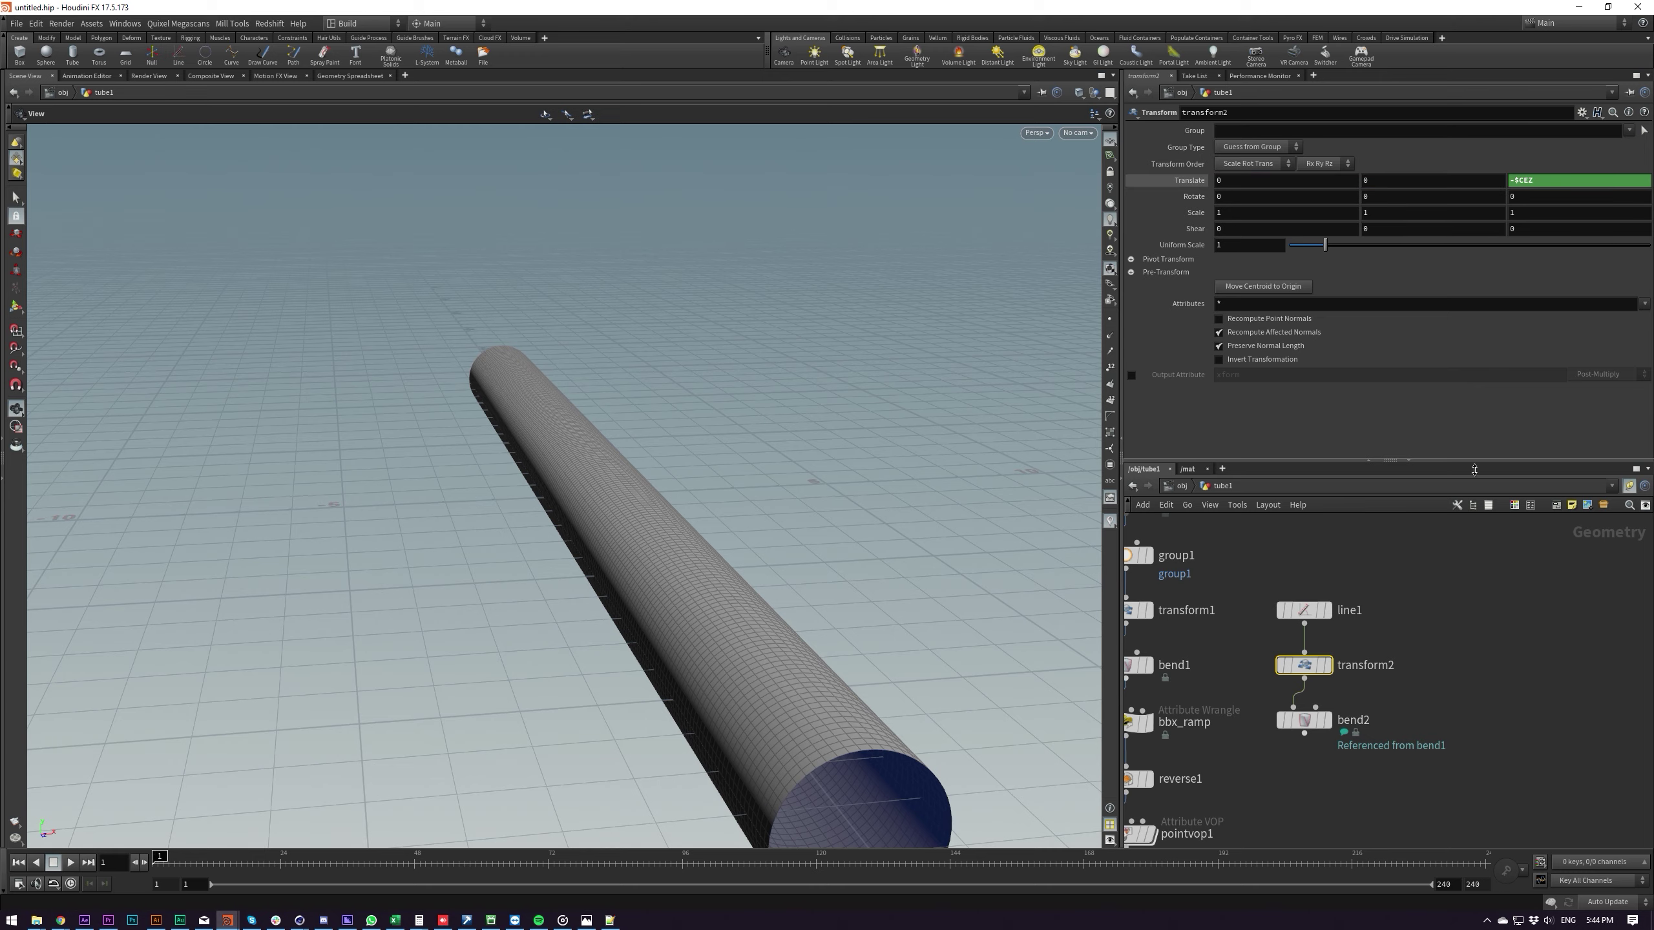
# Display bend2's result to check how the centred line bends
pyautogui.moveTo(1317, 779); pyautogui.dragTo(1367, 724, button='middle')
pyautogui.click(1356, 665)
pyautogui.click(1375, 666)
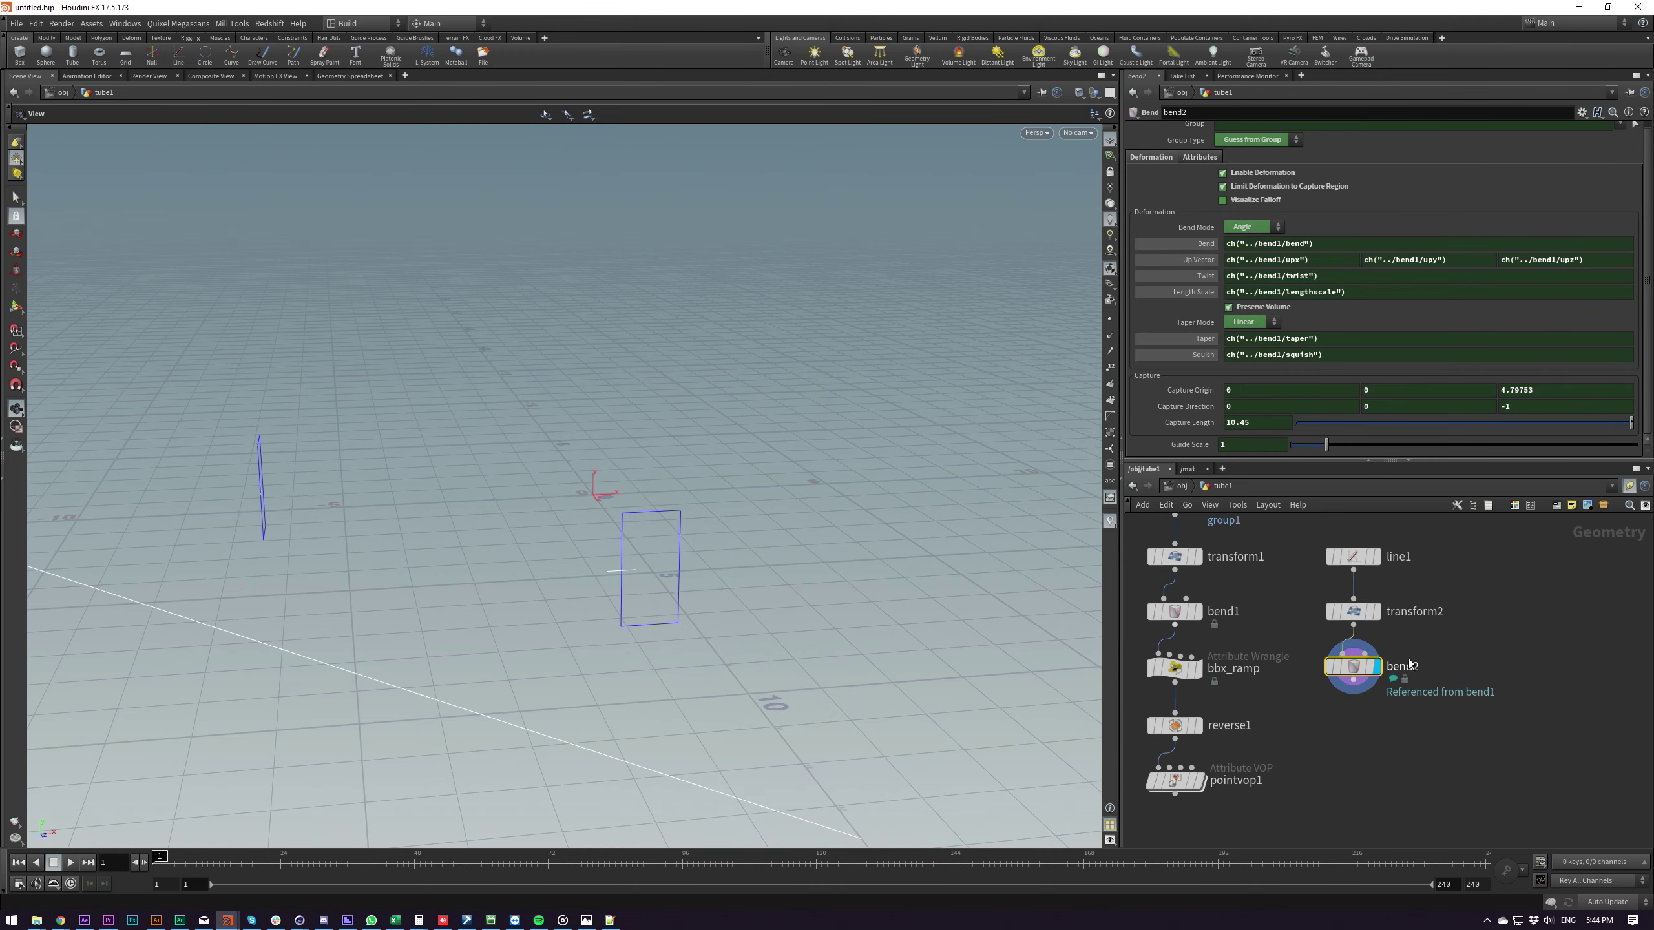
pyautogui.moveTo(772, 576)
pyautogui.mouseDown()
pyautogui.moveTo(682, 627)
pyautogui.moveTo(750, 575)
pyautogui.mouseUp()
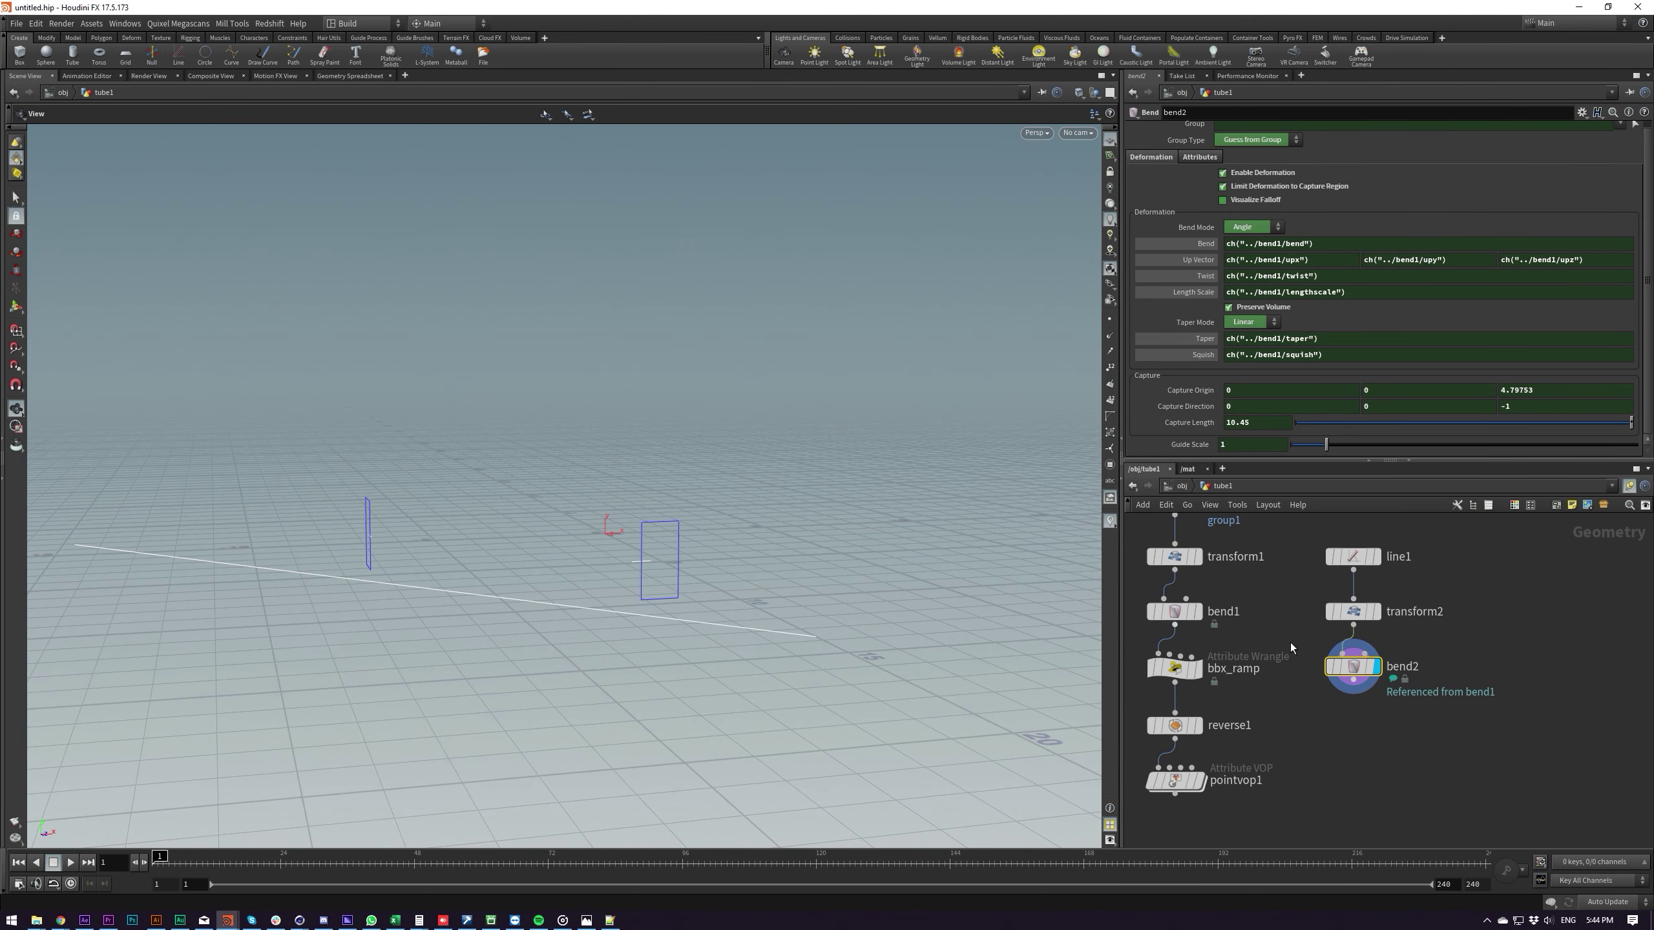
# Raise line1's point count to 38 and move the line branch down so that bend2 sits beside pointvop1
pyautogui.click(1353, 556)
pyautogui.moveTo(1310, 197); pyautogui.dragTo(1342, 193)
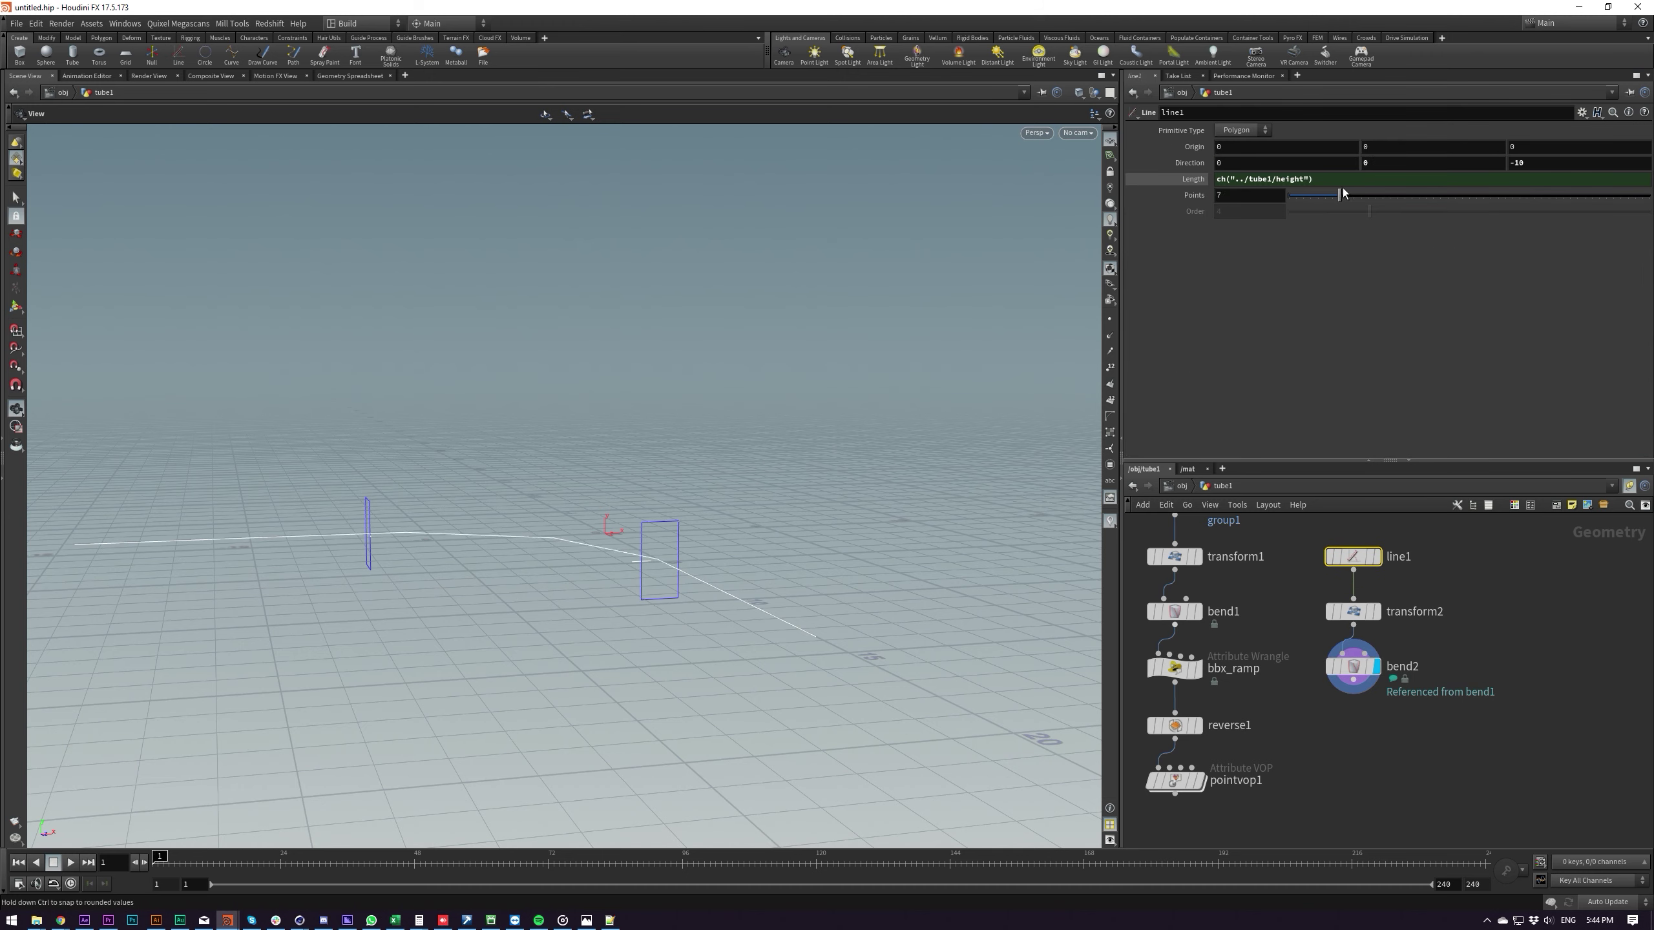
pyautogui.moveTo(802, 516); pyautogui.dragTo(809, 488)
pyautogui.keyDown('shift'); pyautogui.moveTo(1357, 667); pyautogui.dragTo(1371, 777); pyautogui.keyUp('shift')
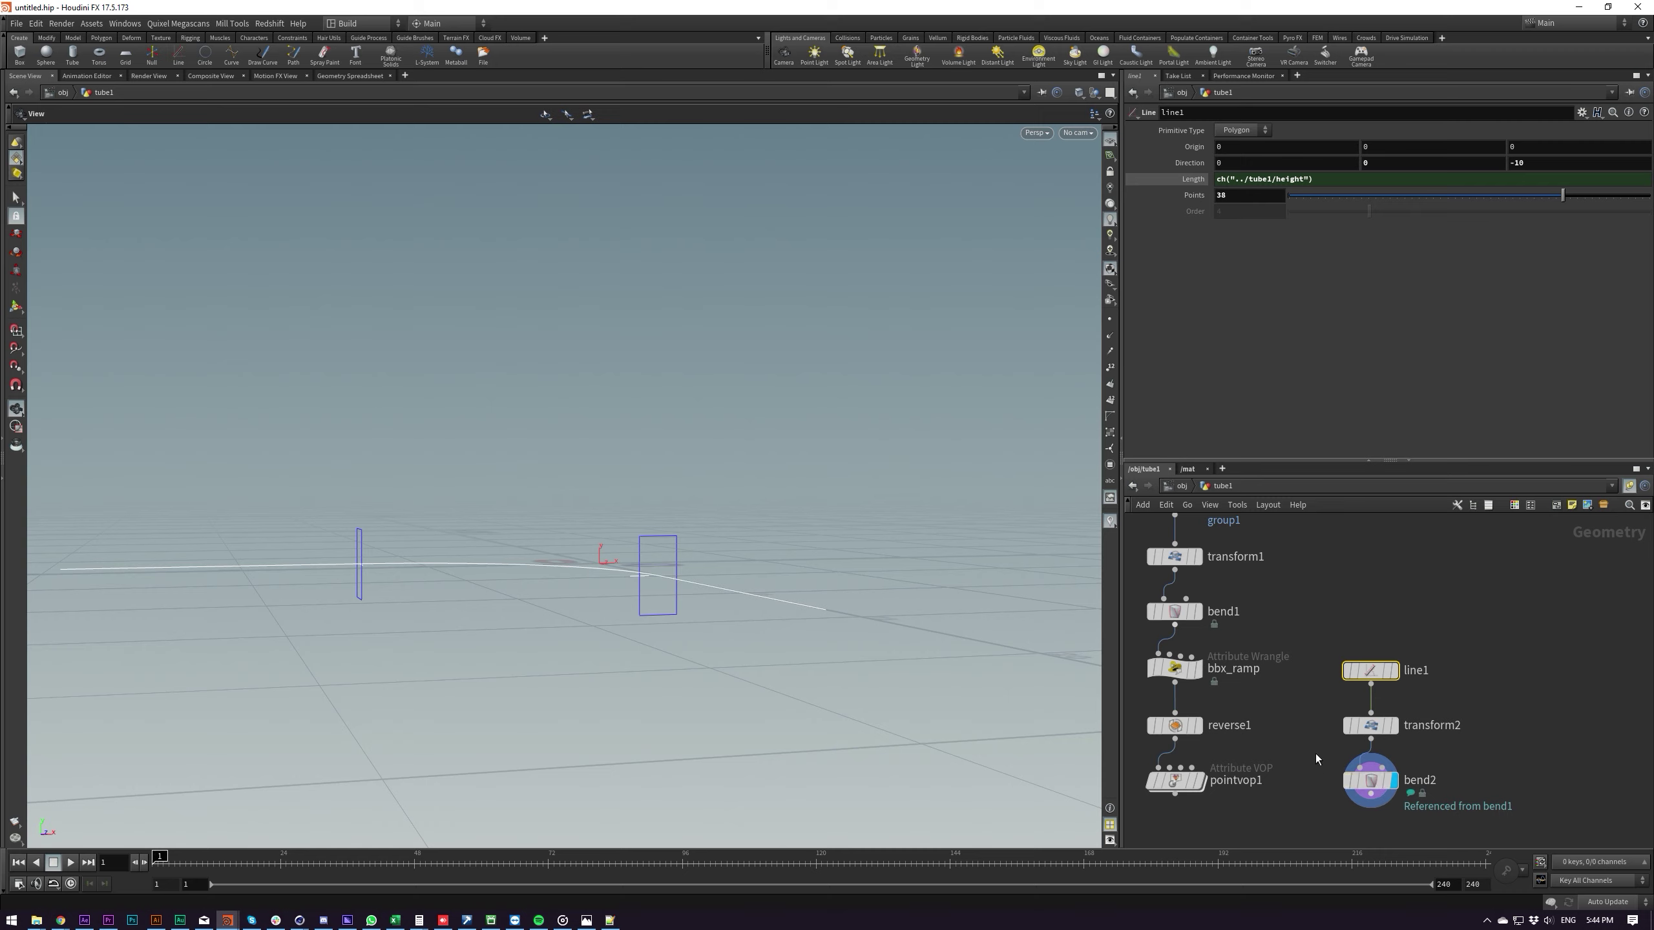
pyautogui.press('u')
pyautogui.write('cam')
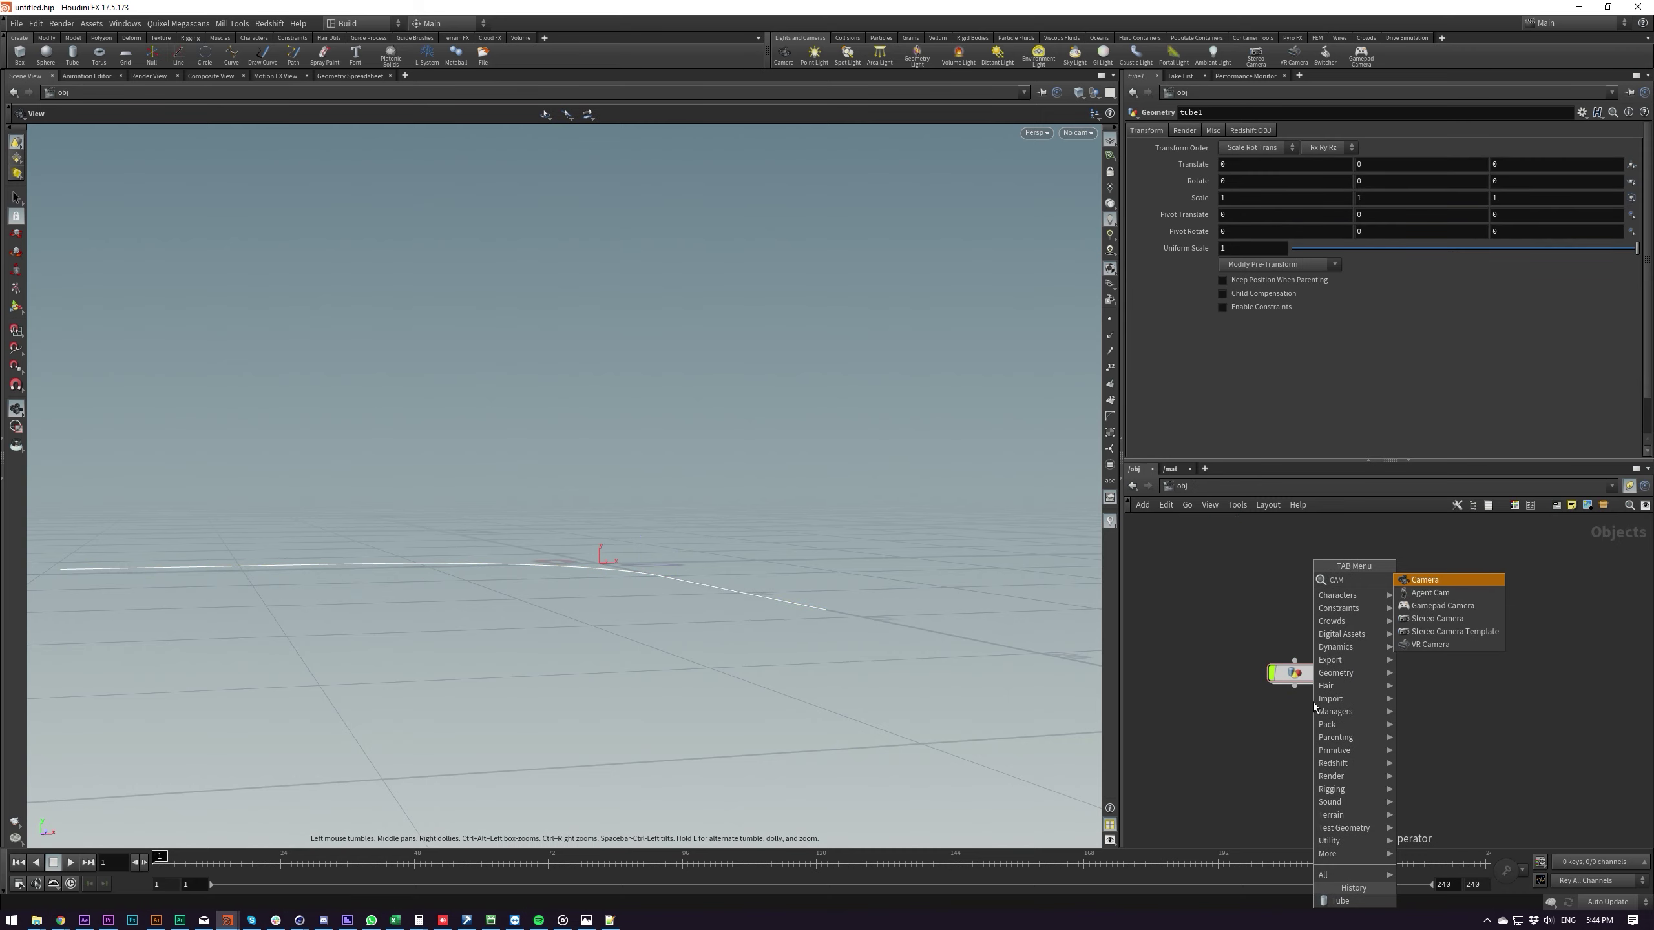
pyautogui.press('Return')
pyautogui.click(1313, 702)
pyautogui.moveTo(1312, 702); pyautogui.dragTo(1282, 742)
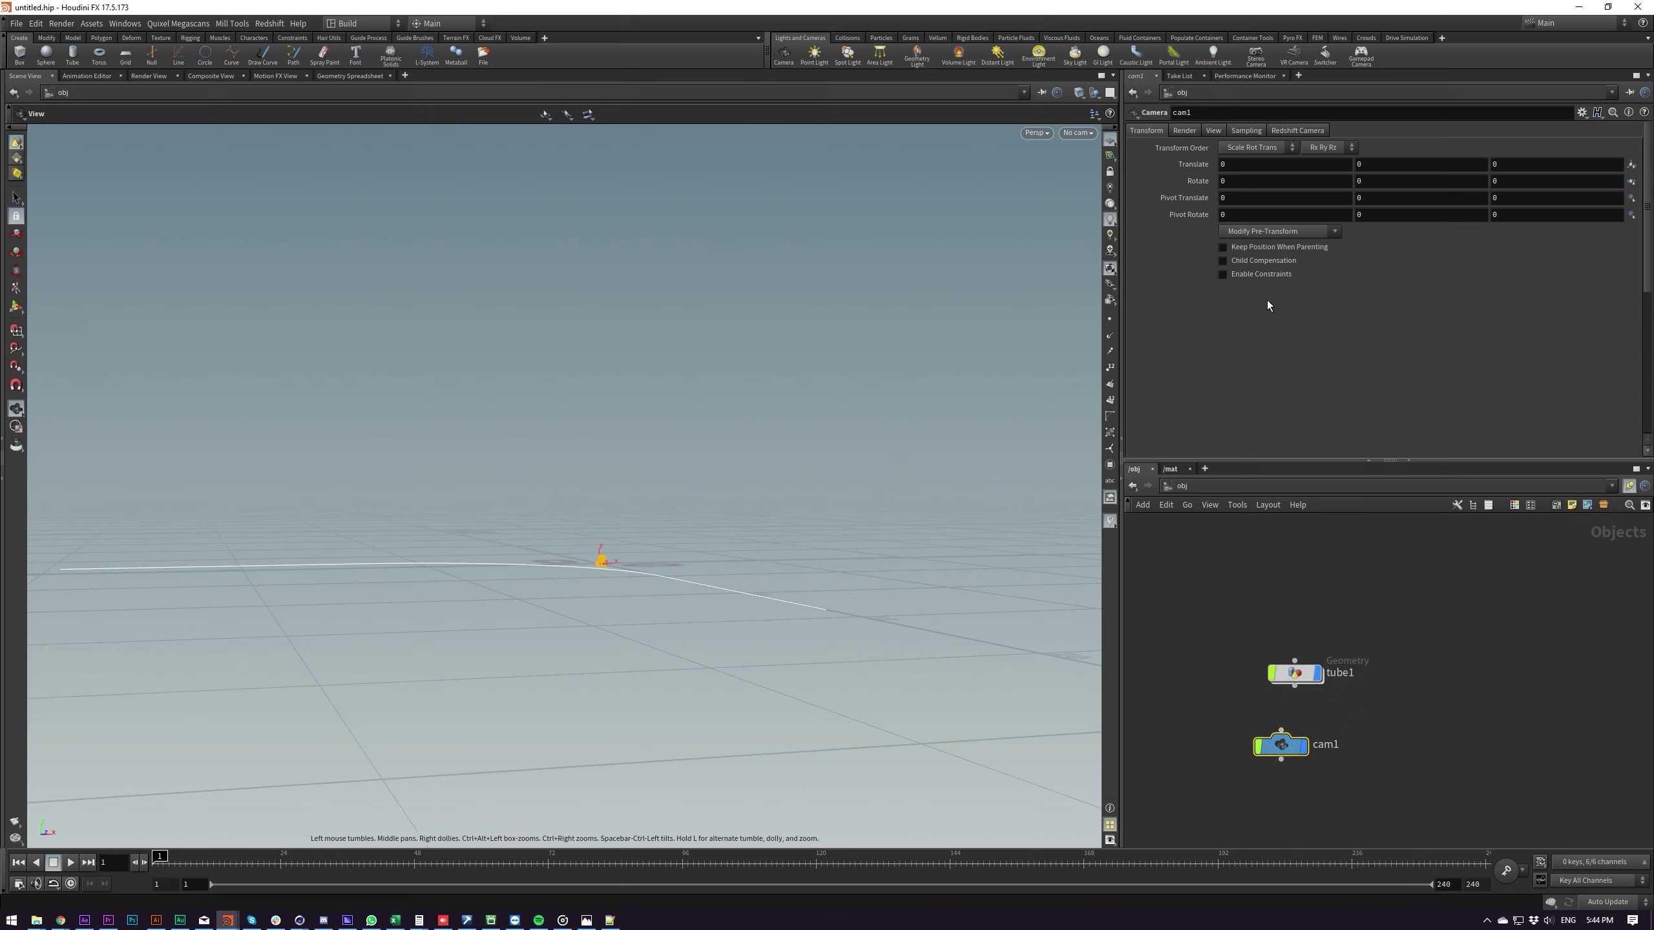
pyautogui.click(1222, 274)
pyautogui.click(1630, 290)
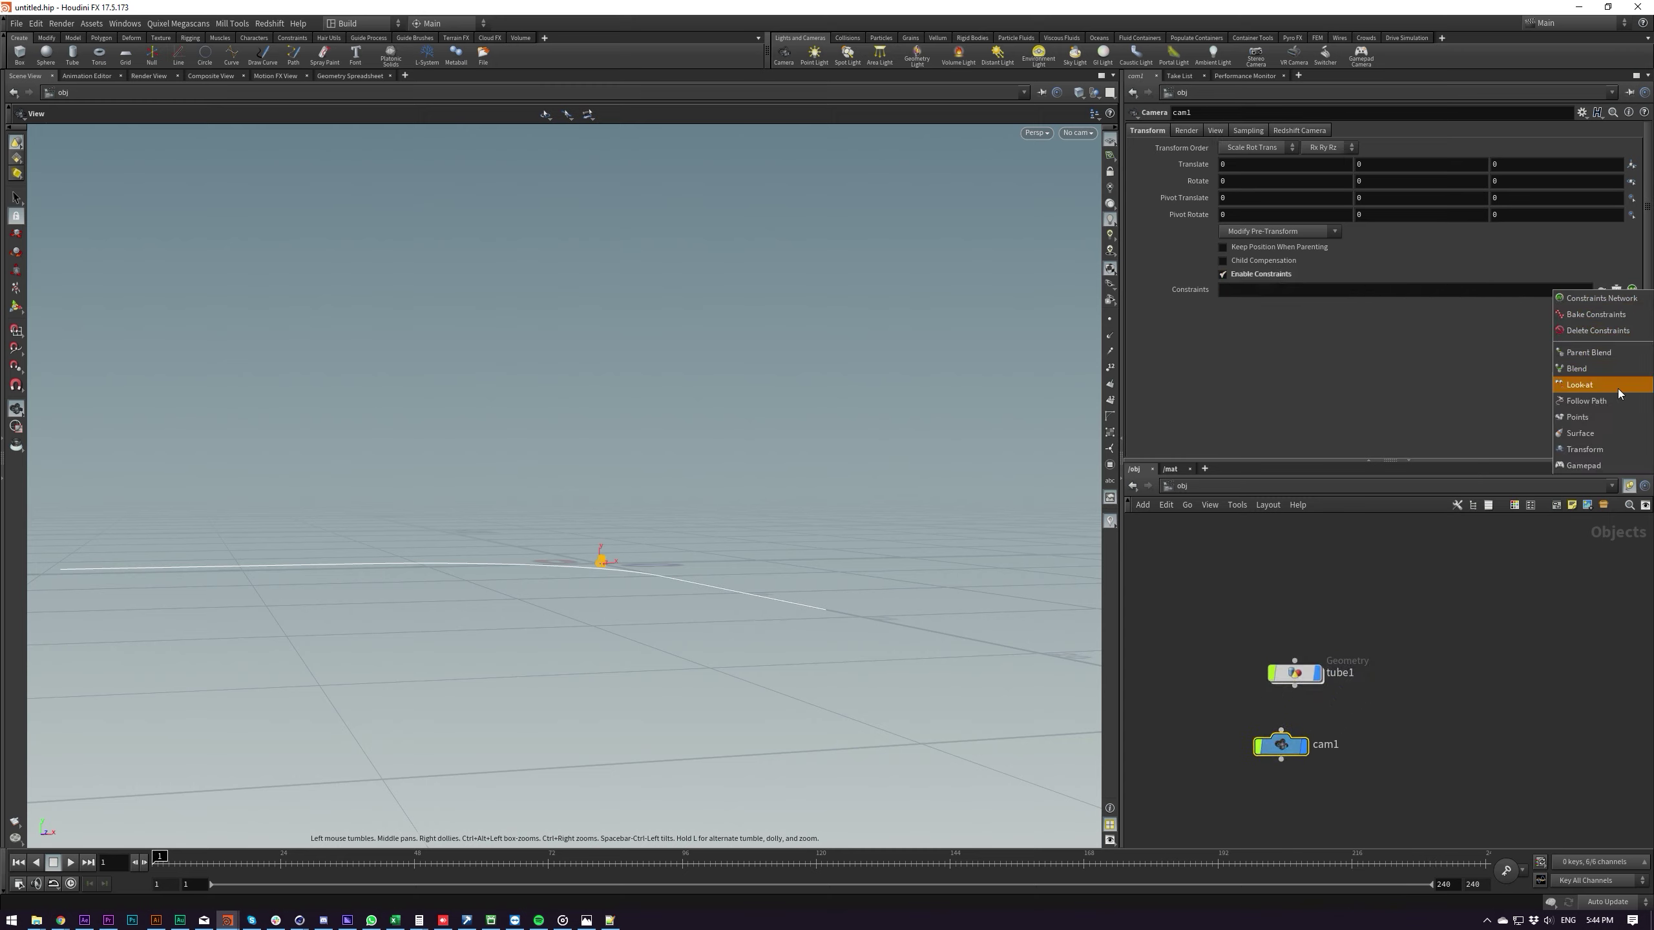
pyautogui.click(1525, 443)
pyautogui.moveTo(664, 598); pyautogui.dragTo(1116, 623)
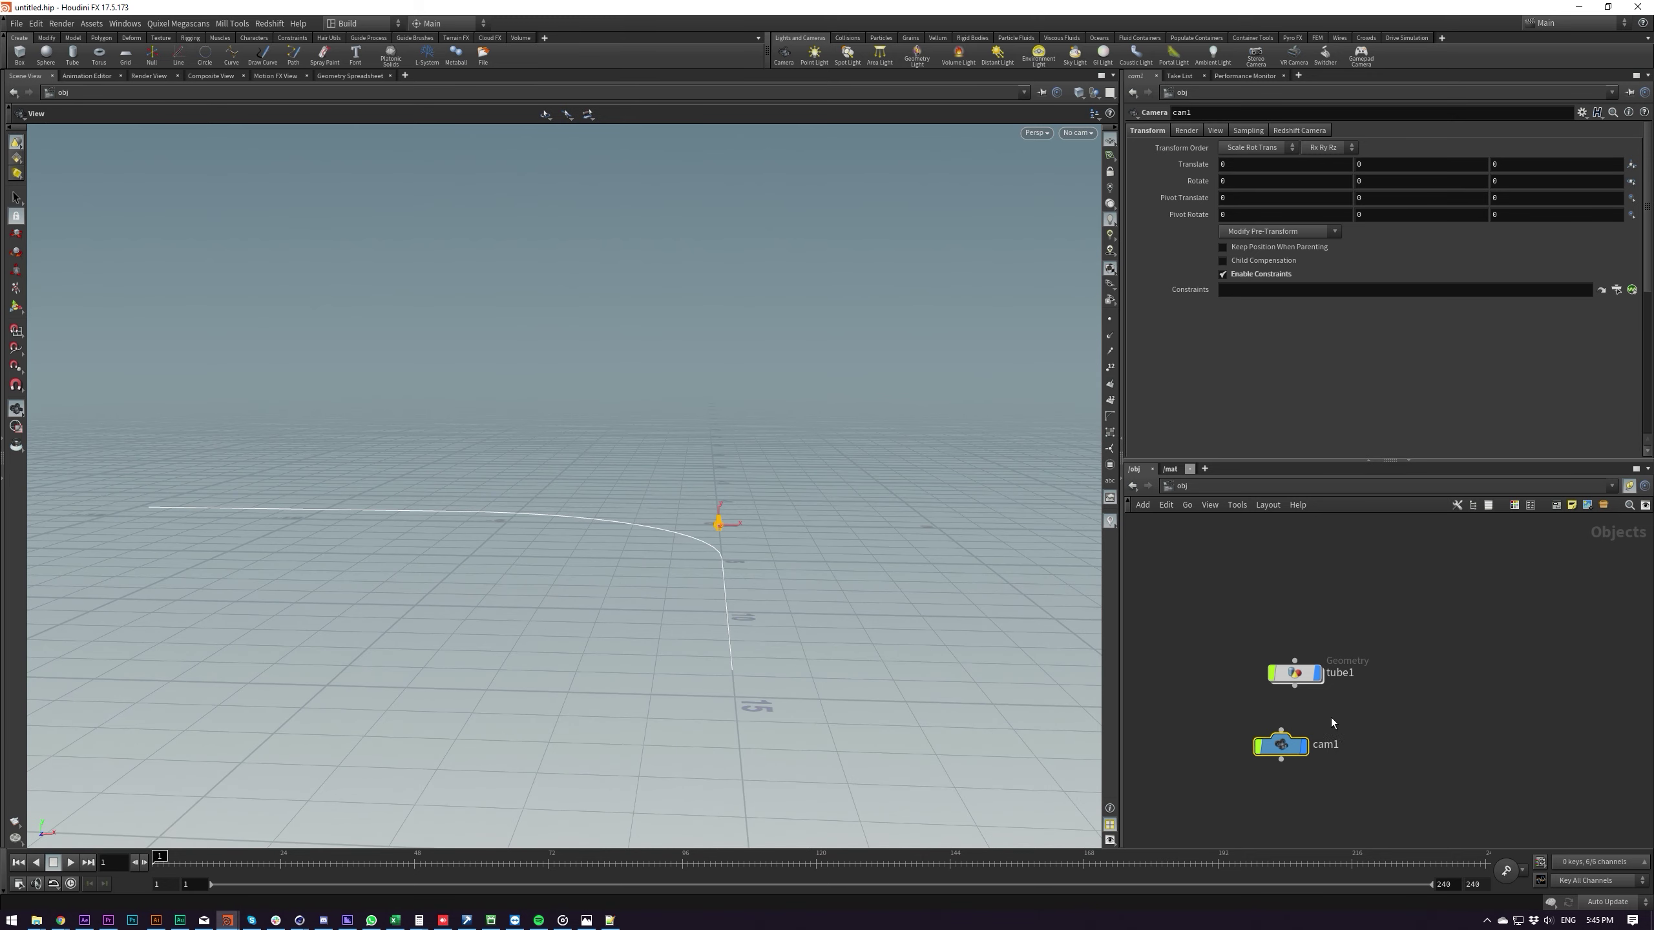
pyautogui.press('Delete')
# Add a PolyFrame node below bend2 inside the tube1 network, connect it to bend2's output and display it
pyautogui.doubleClick(1295, 672)
pyautogui.moveTo(1314, 776); pyautogui.dragTo(1321, 655, button='middle')
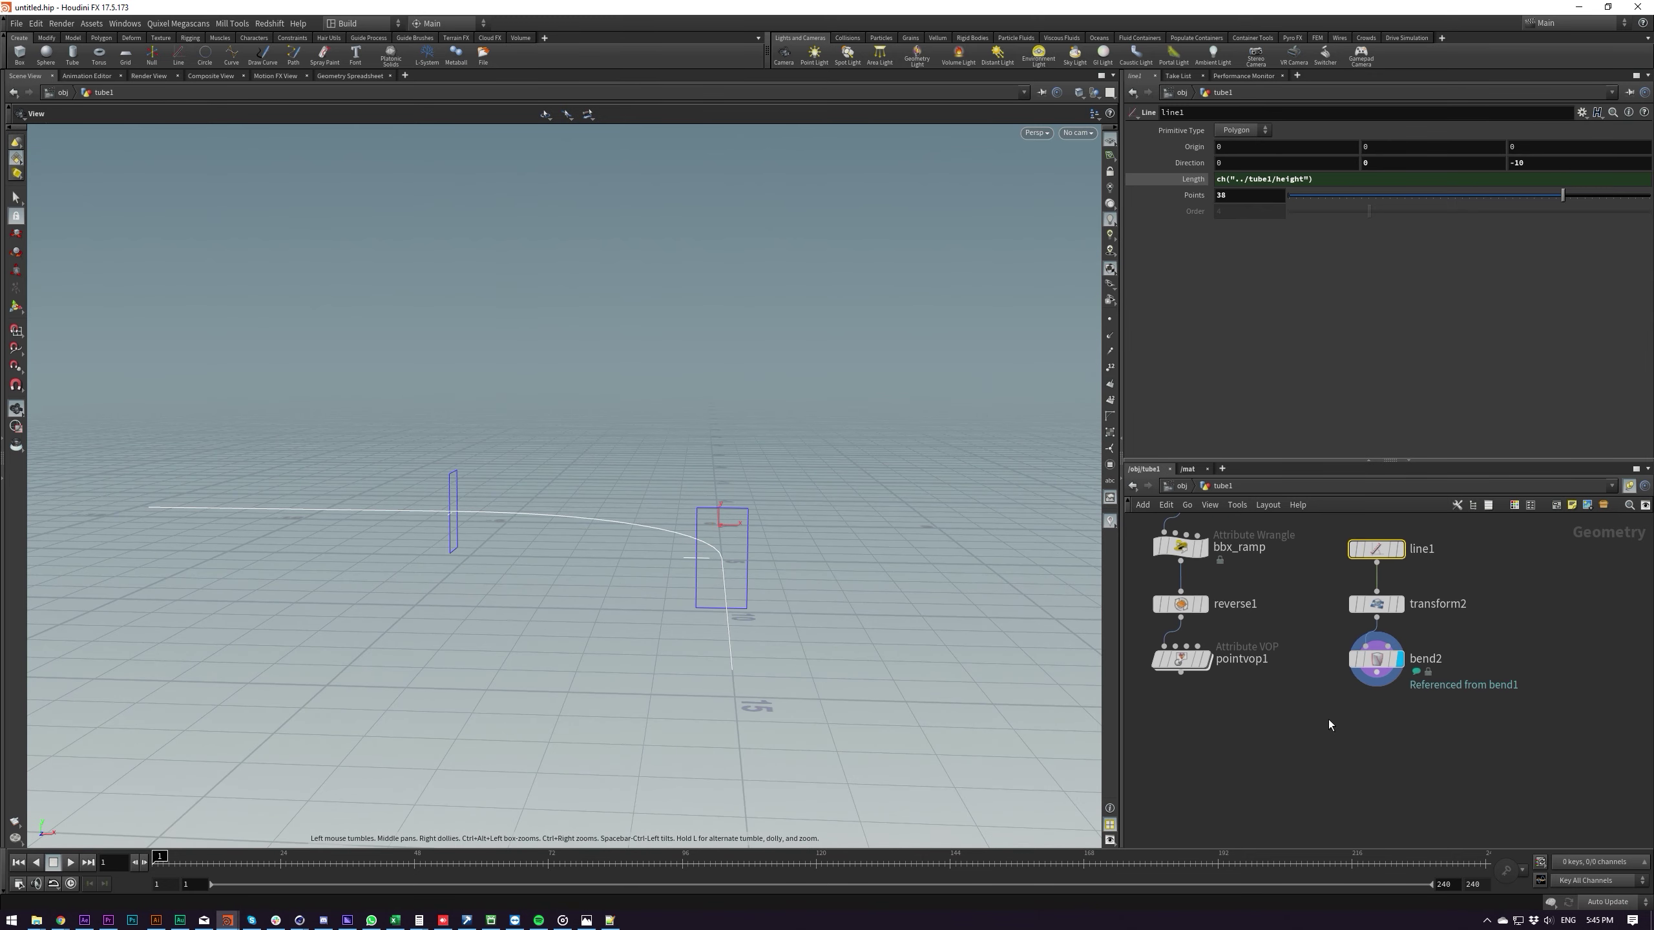
pyautogui.press('Tab')
pyautogui.write('resample')
pyautogui.press('Return')
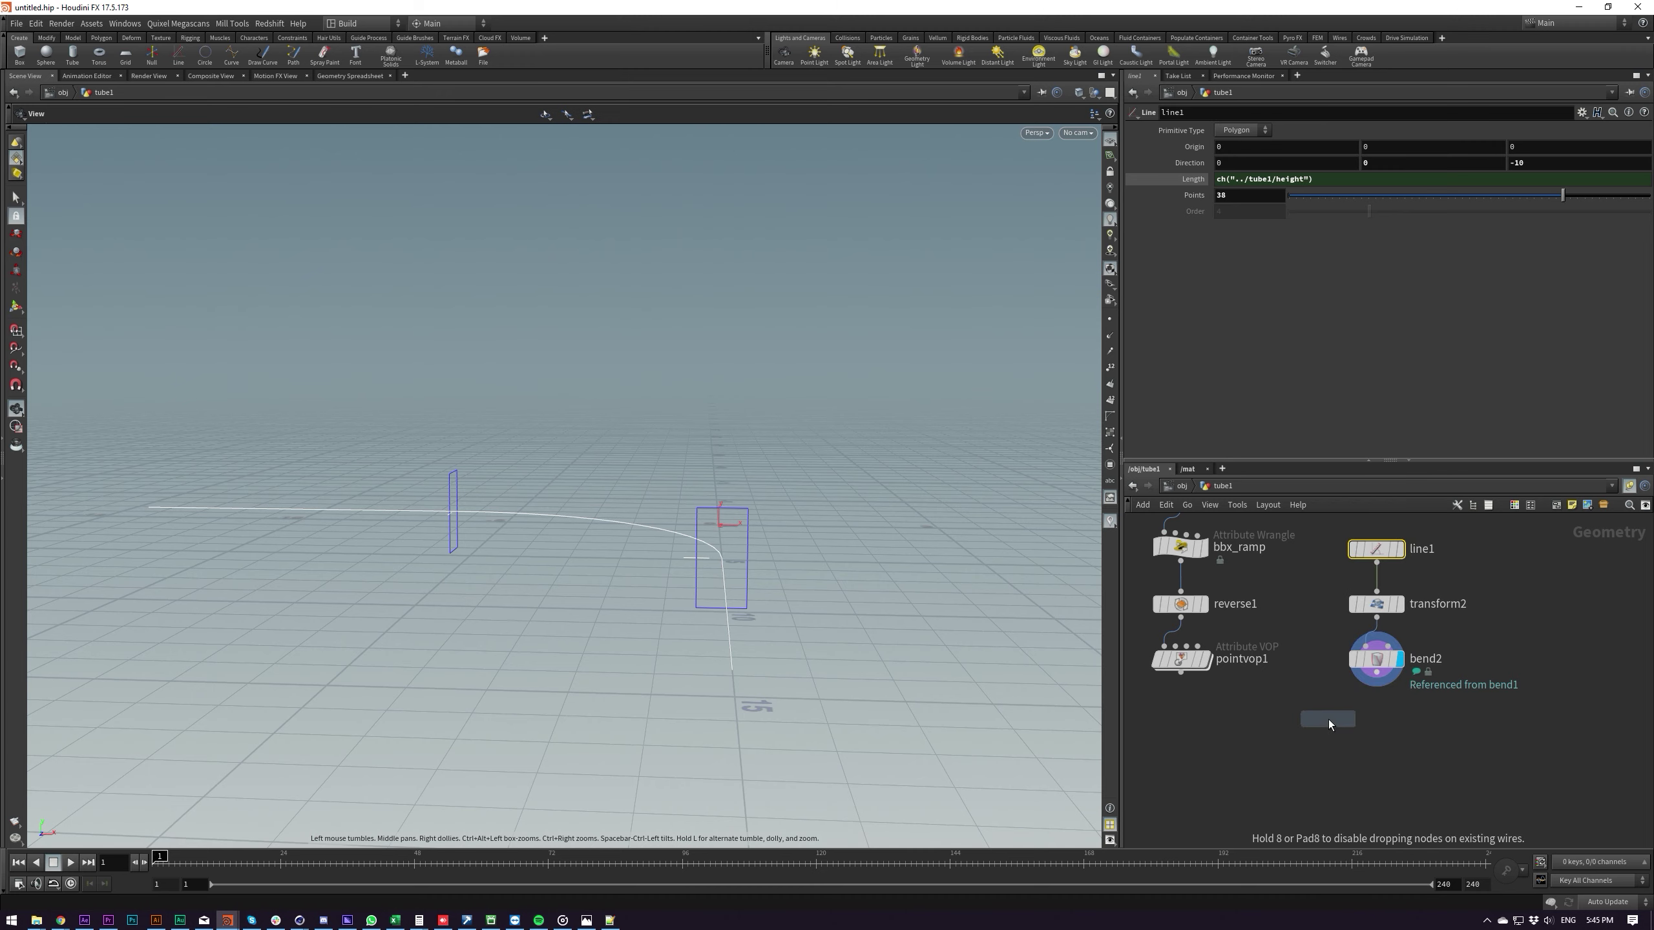
pyautogui.click(1376, 715)
# Show point normals in the viewport and examine their direction along the bent line
pyautogui.click(1236, 198)
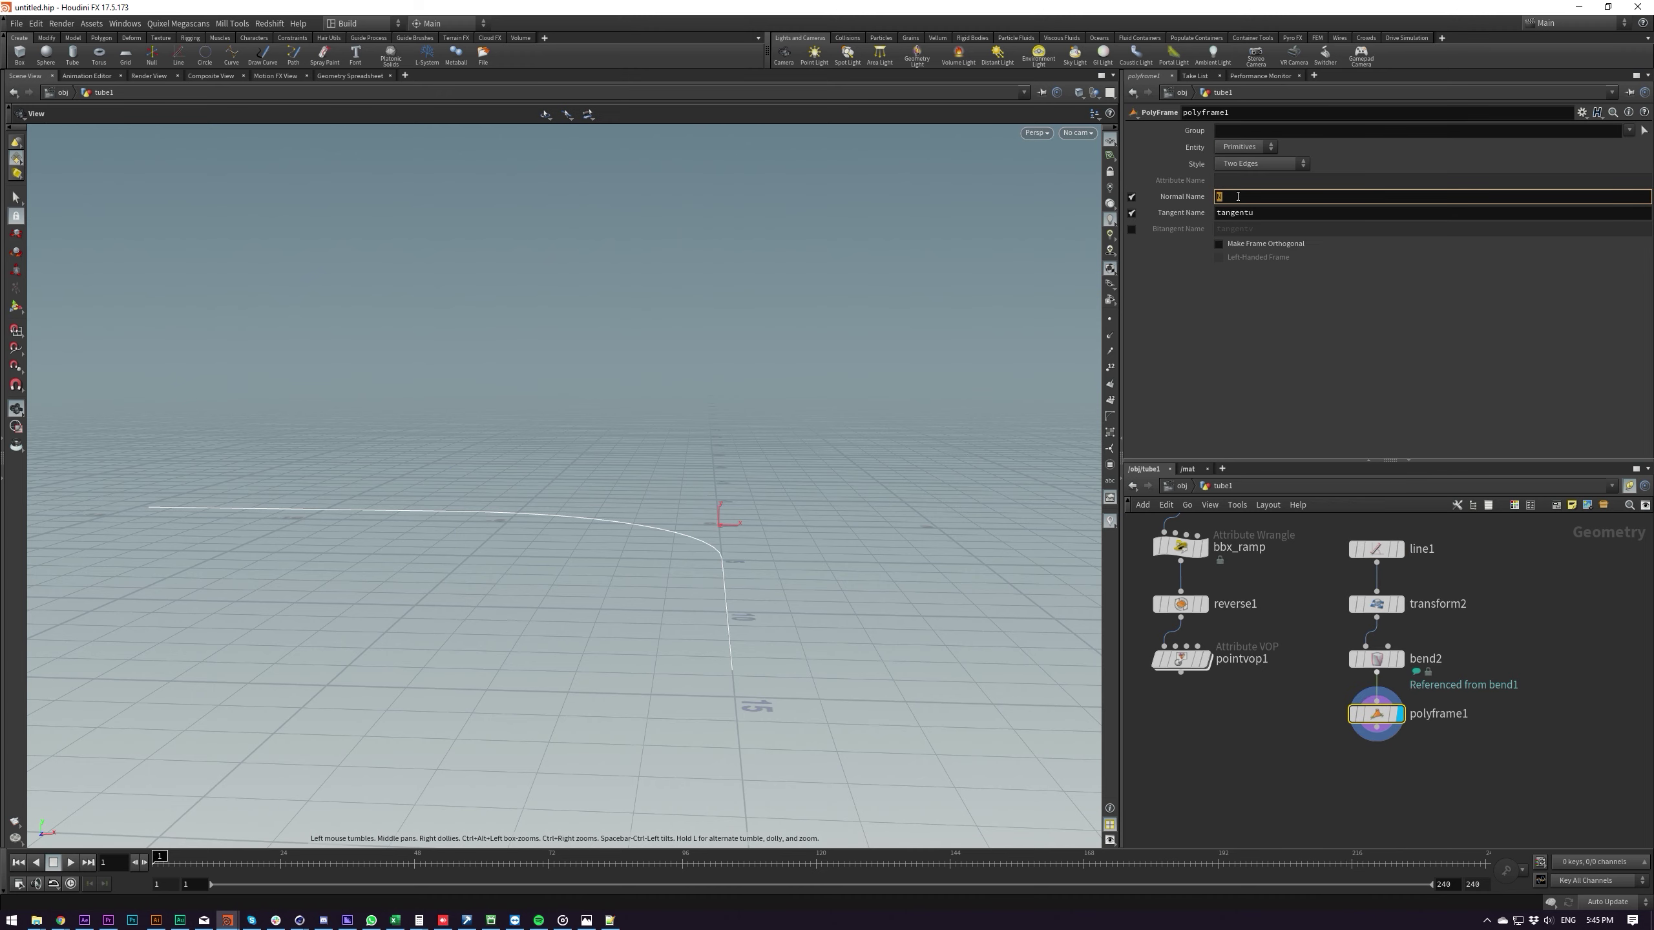
pyautogui.click(1110, 337)
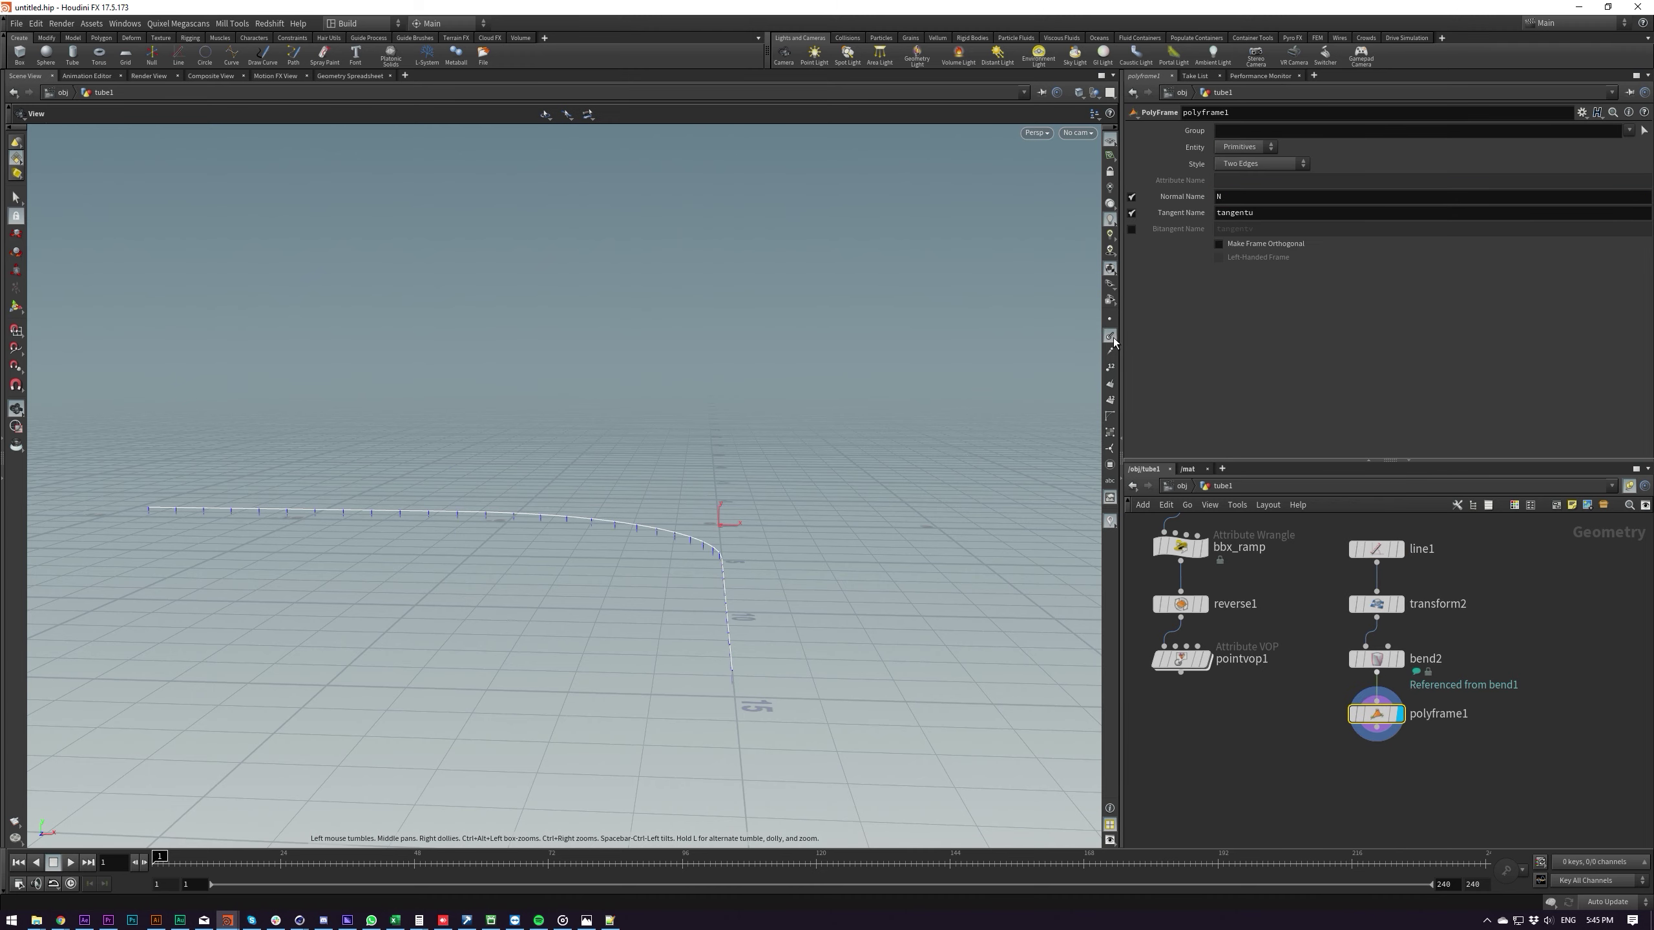
pyautogui.moveTo(696, 658); pyautogui.dragTo(674, 552)
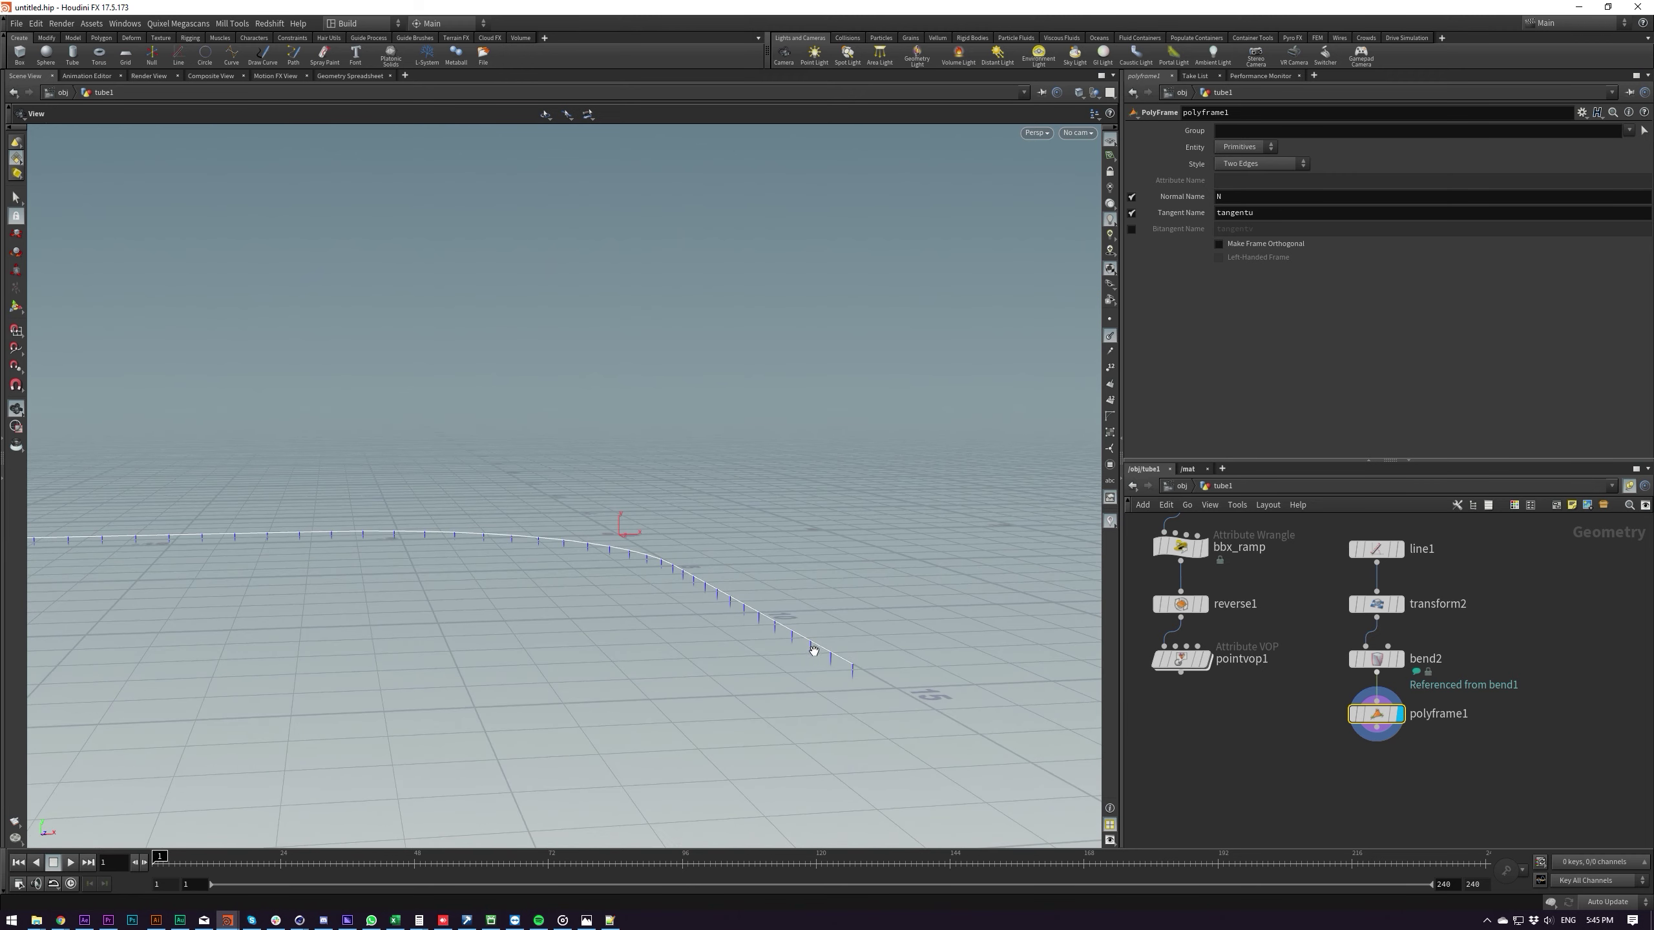
pyautogui.moveTo(813, 650); pyautogui.dragTo(840, 673)
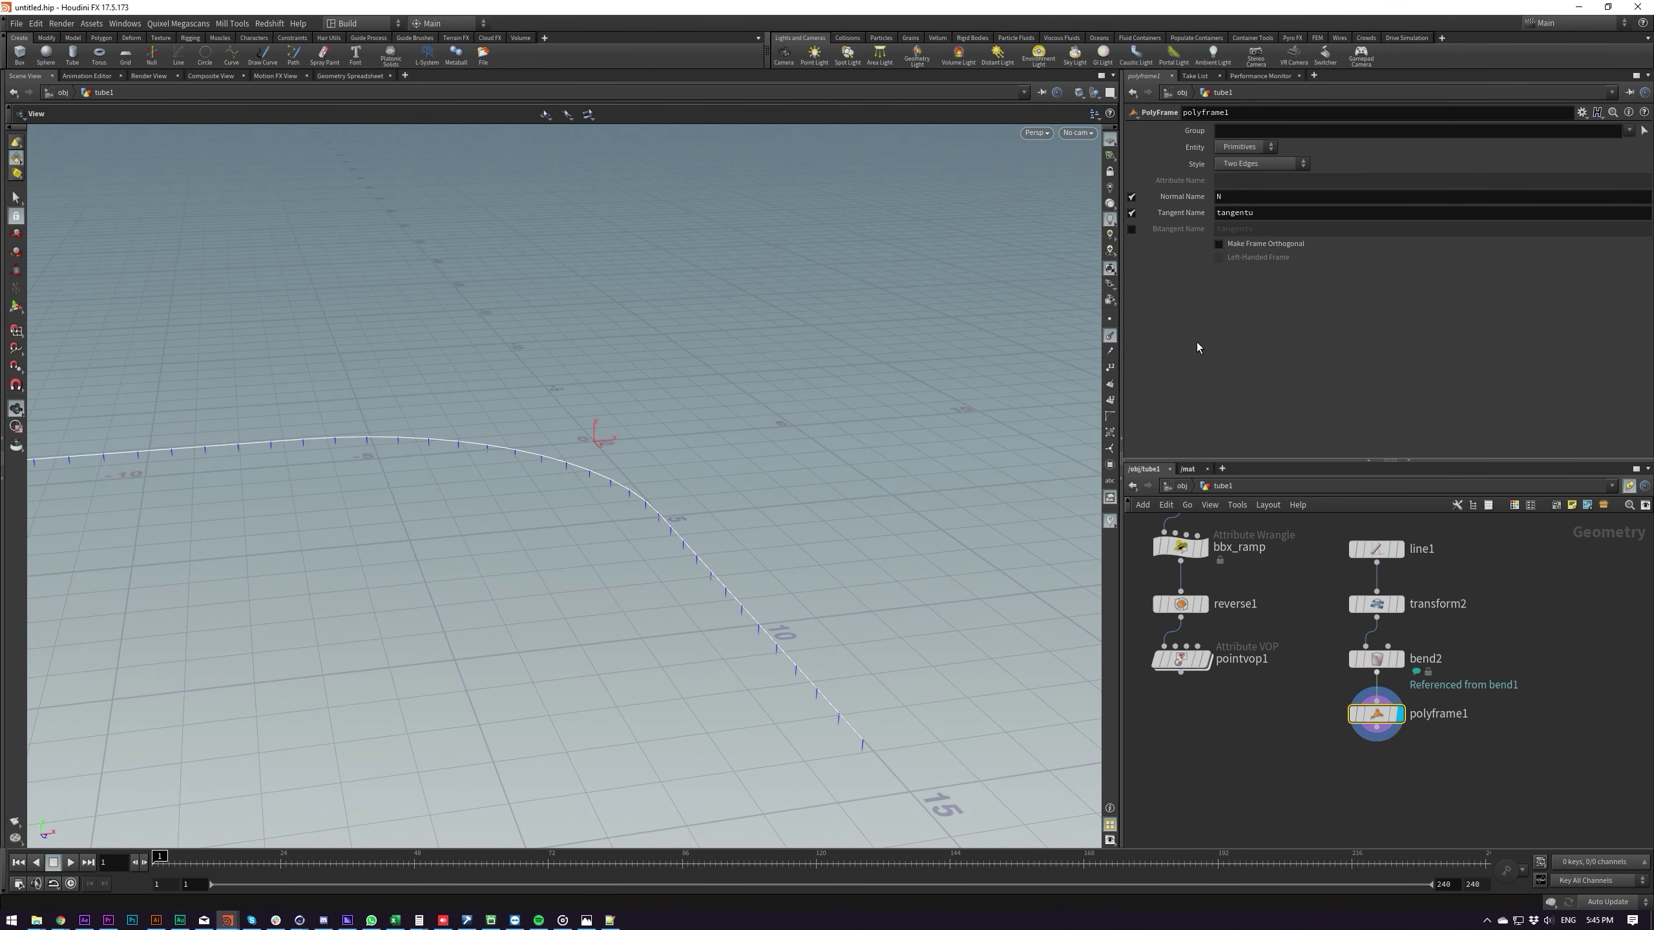
# Set the PolyFrame's Normal Name to up and its Tangent Name to N
pyautogui.doubleClick(1229, 195)
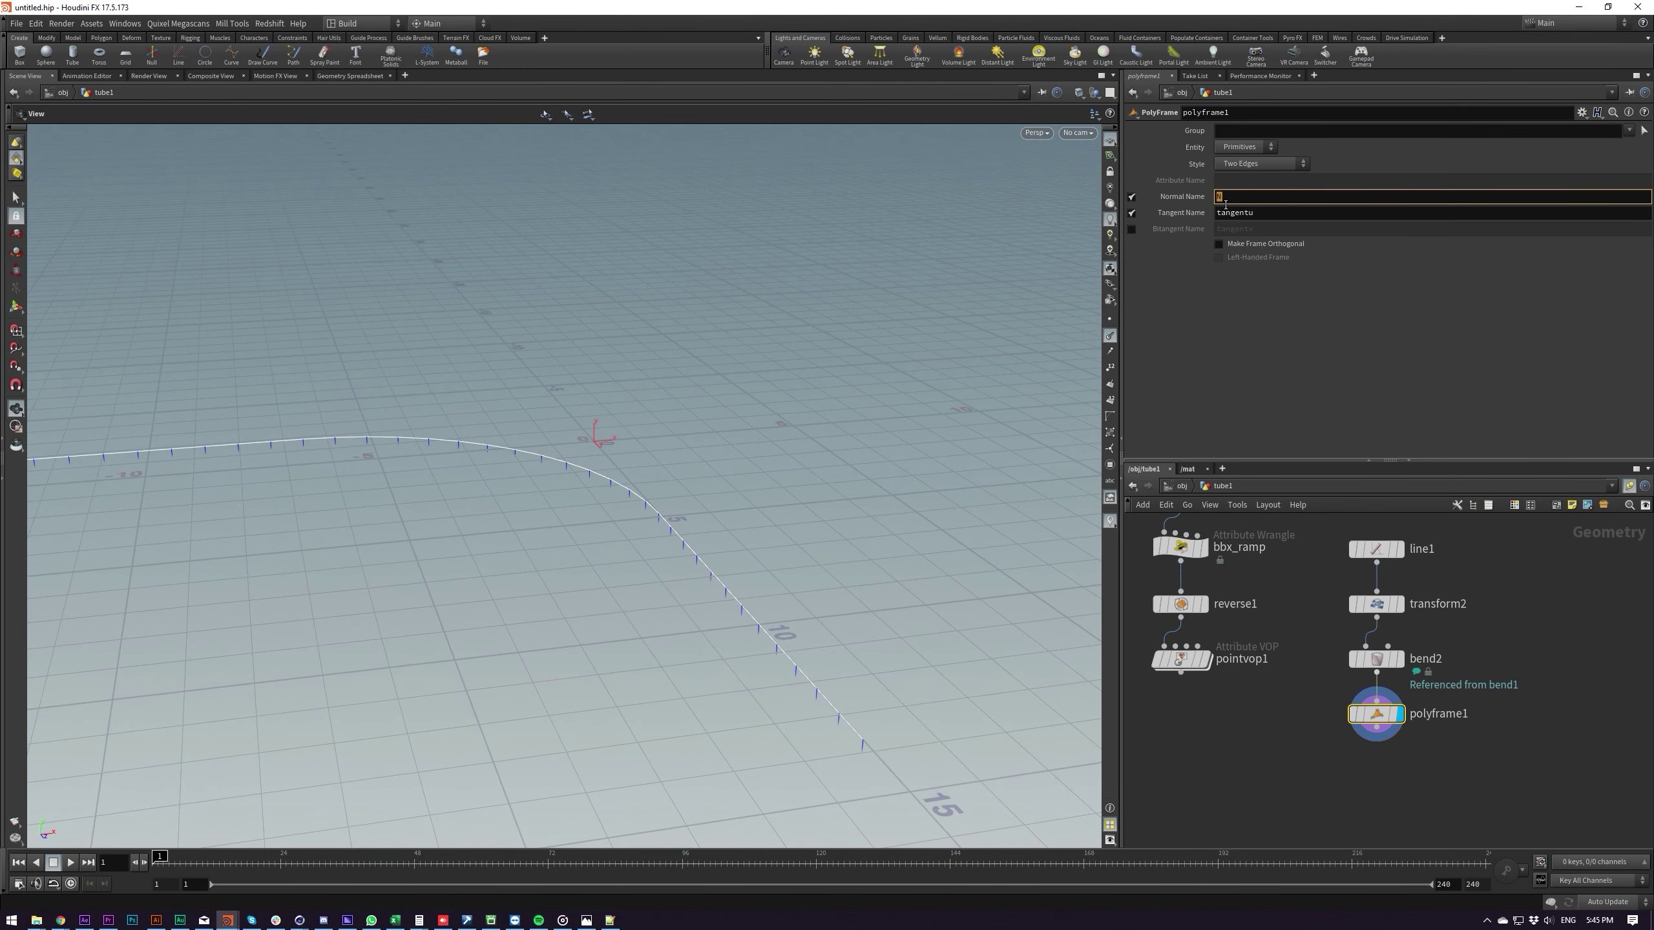
pyautogui.write('up')
pyautogui.press('Tab')
pyautogui.write('N')
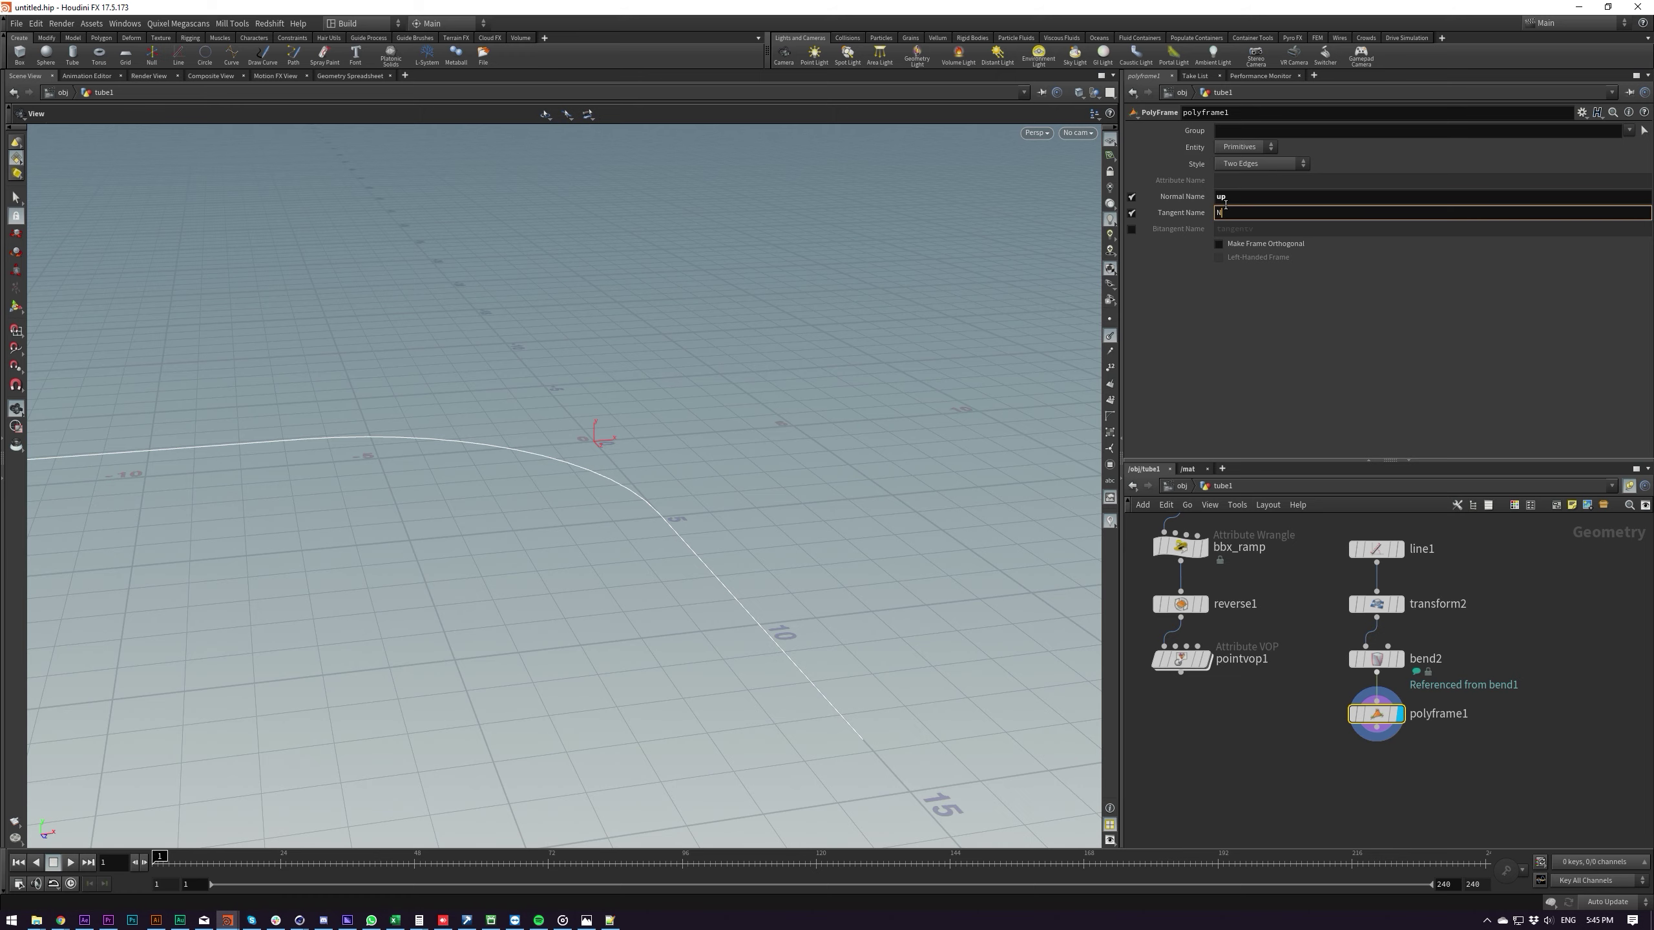
pyautogui.press('Return')
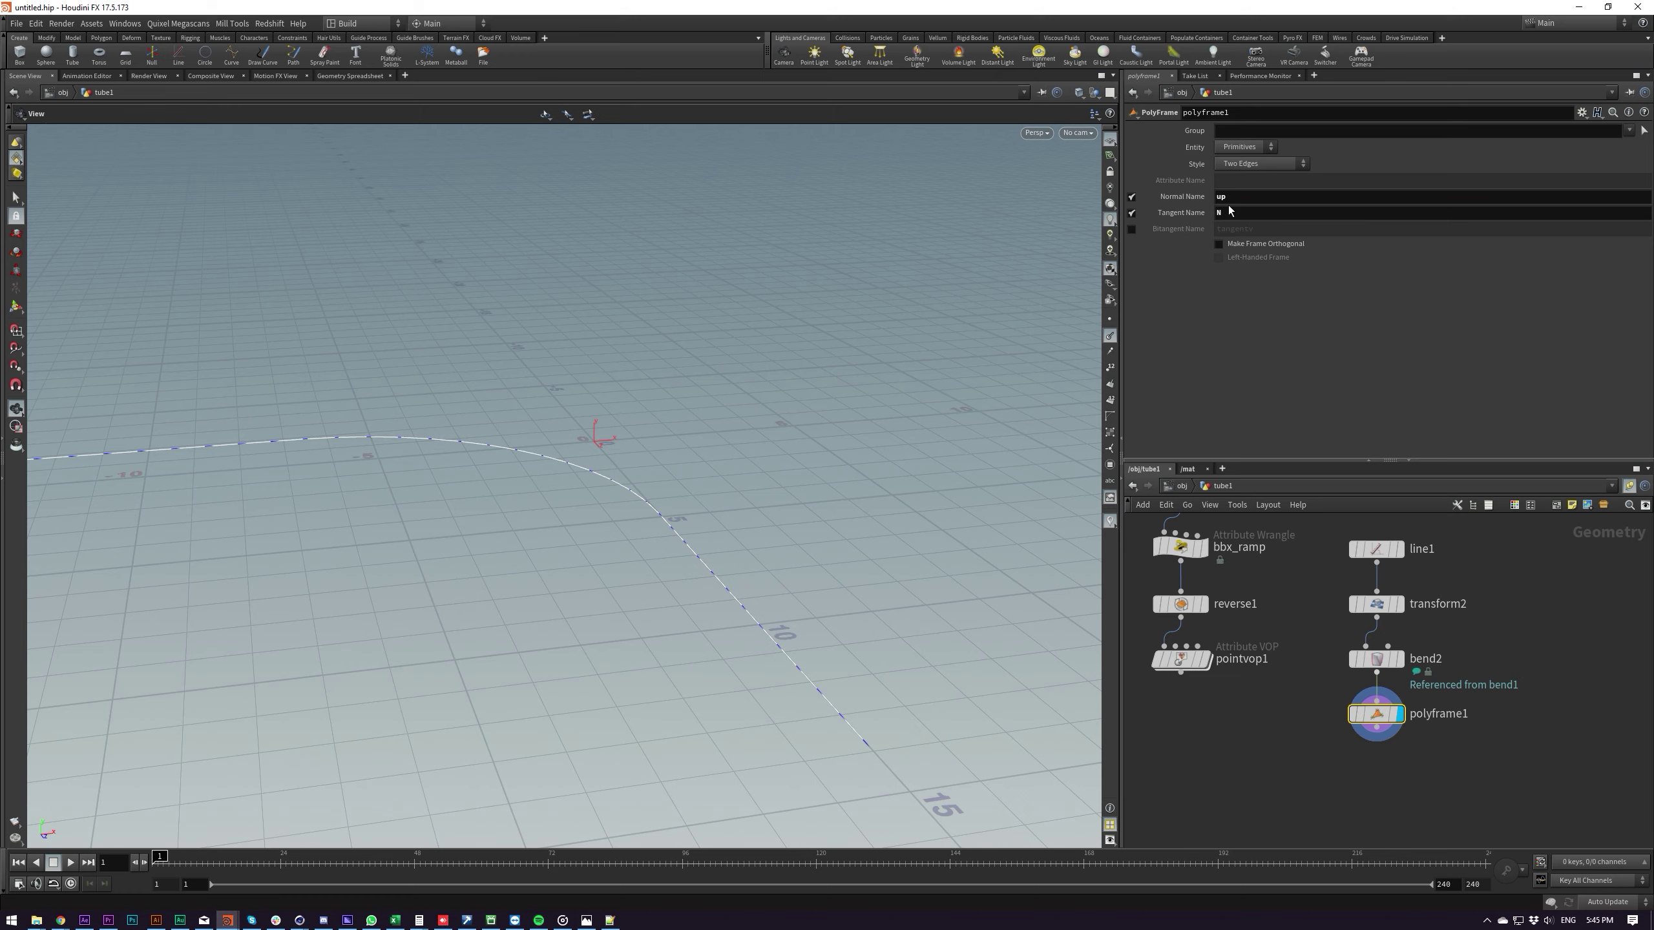
# Inspect the normals along the curve and move the line branch up so that polyframe1 is level with pointvop1
pyautogui.moveTo(844, 718); pyautogui.dragTo(871, 743)
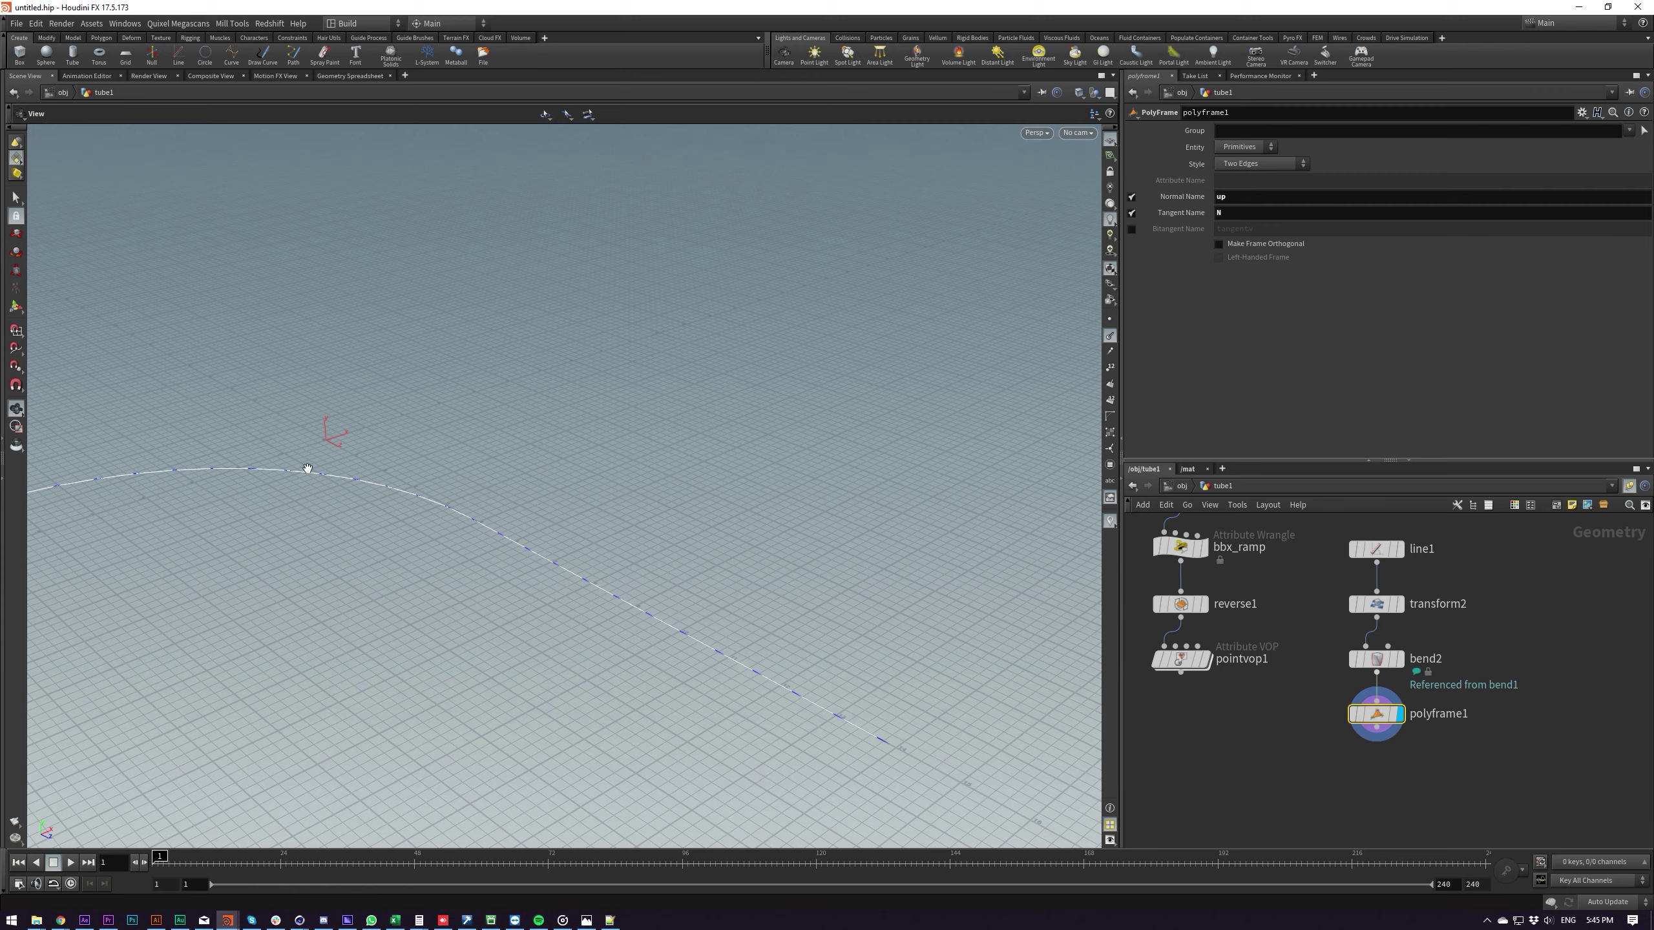
pyautogui.moveTo(135, 469); pyautogui.dragTo(233, 405, button='middle')
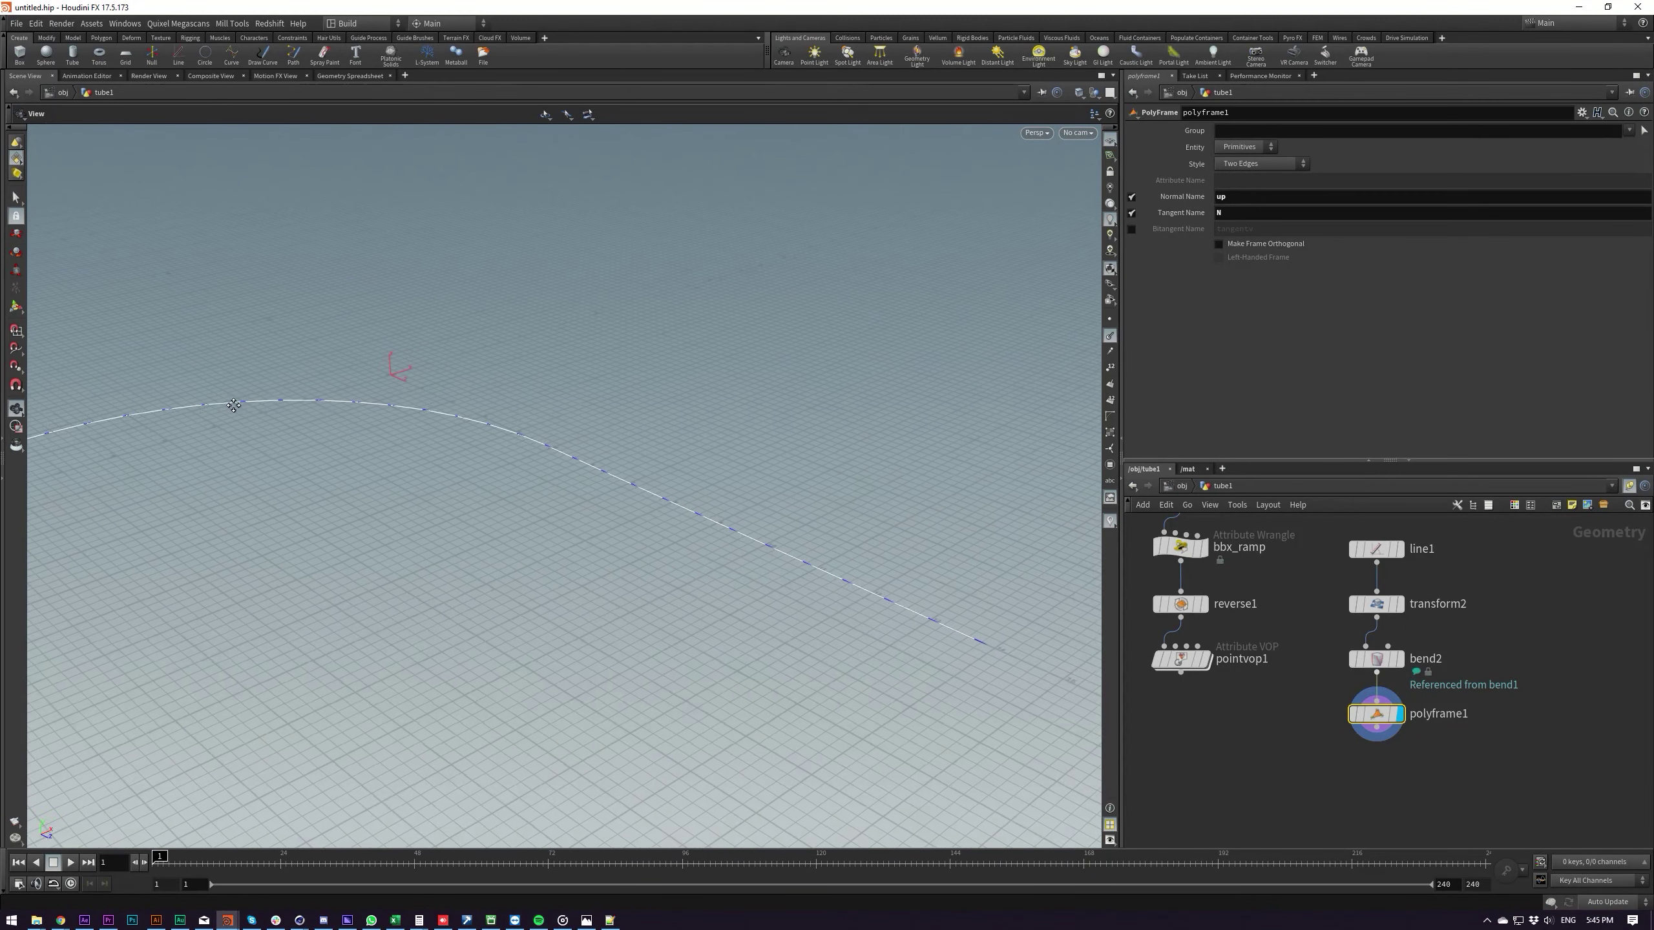
pyautogui.moveTo(234, 405); pyautogui.dragTo(661, 510)
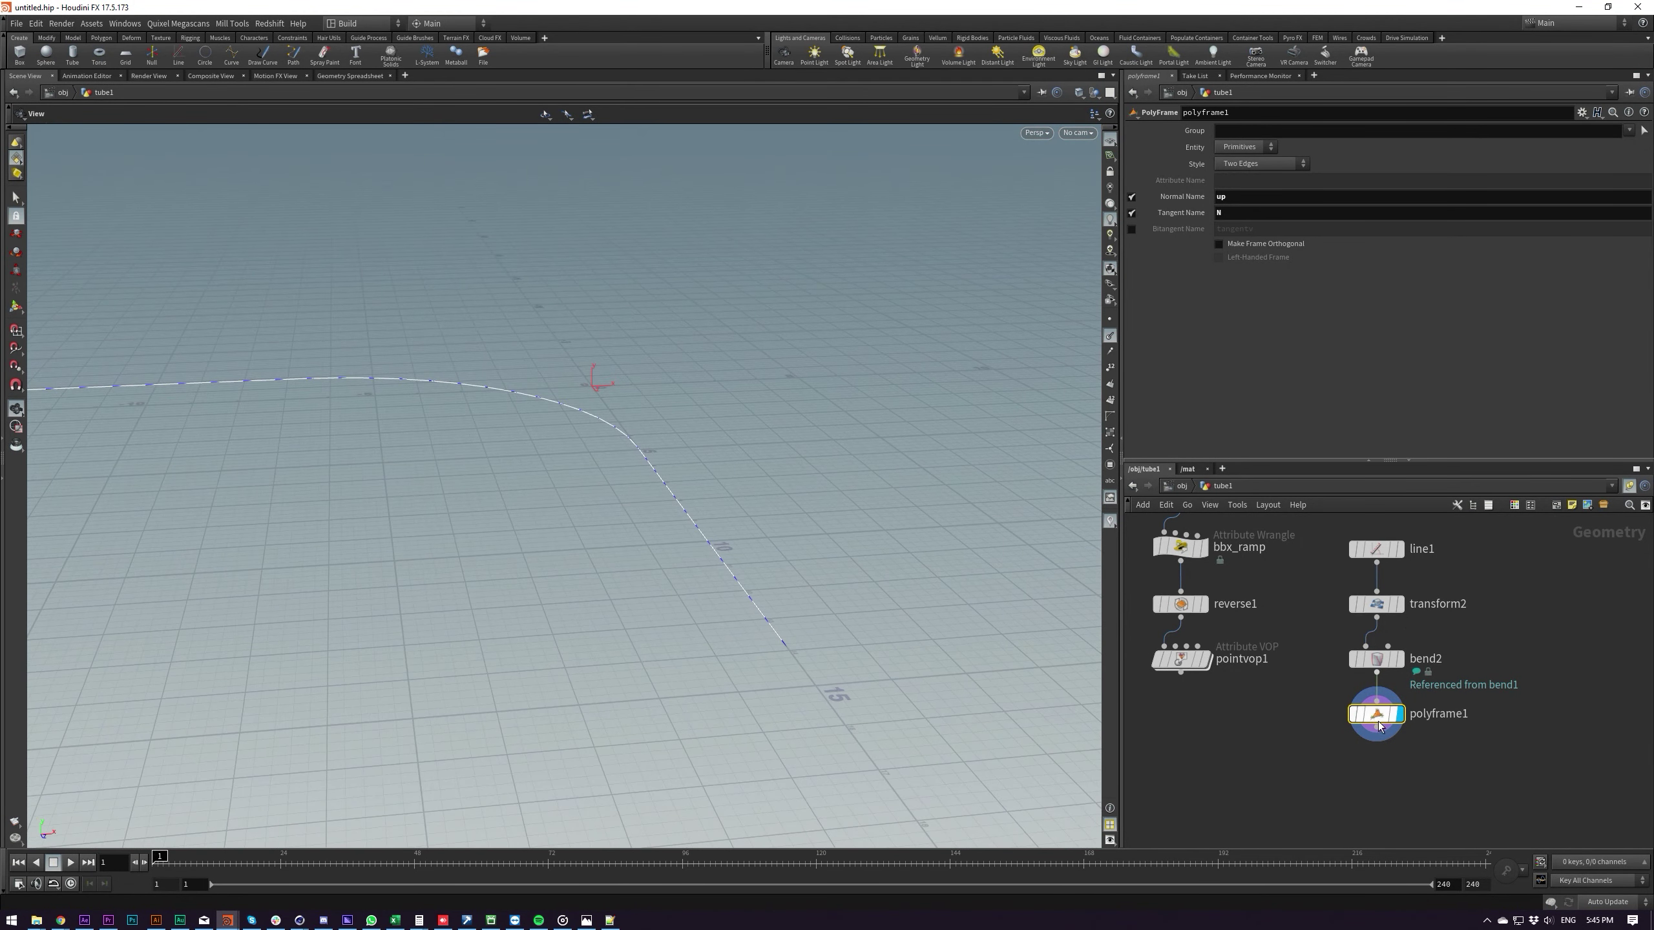
pyautogui.keyDown('shift'); pyautogui.moveTo(1379, 720); pyautogui.dragTo(1382, 664); pyautogui.keyUp('shift')
pyautogui.moveTo(1228, 700); pyautogui.dragTo(1357, 754, button='middle')
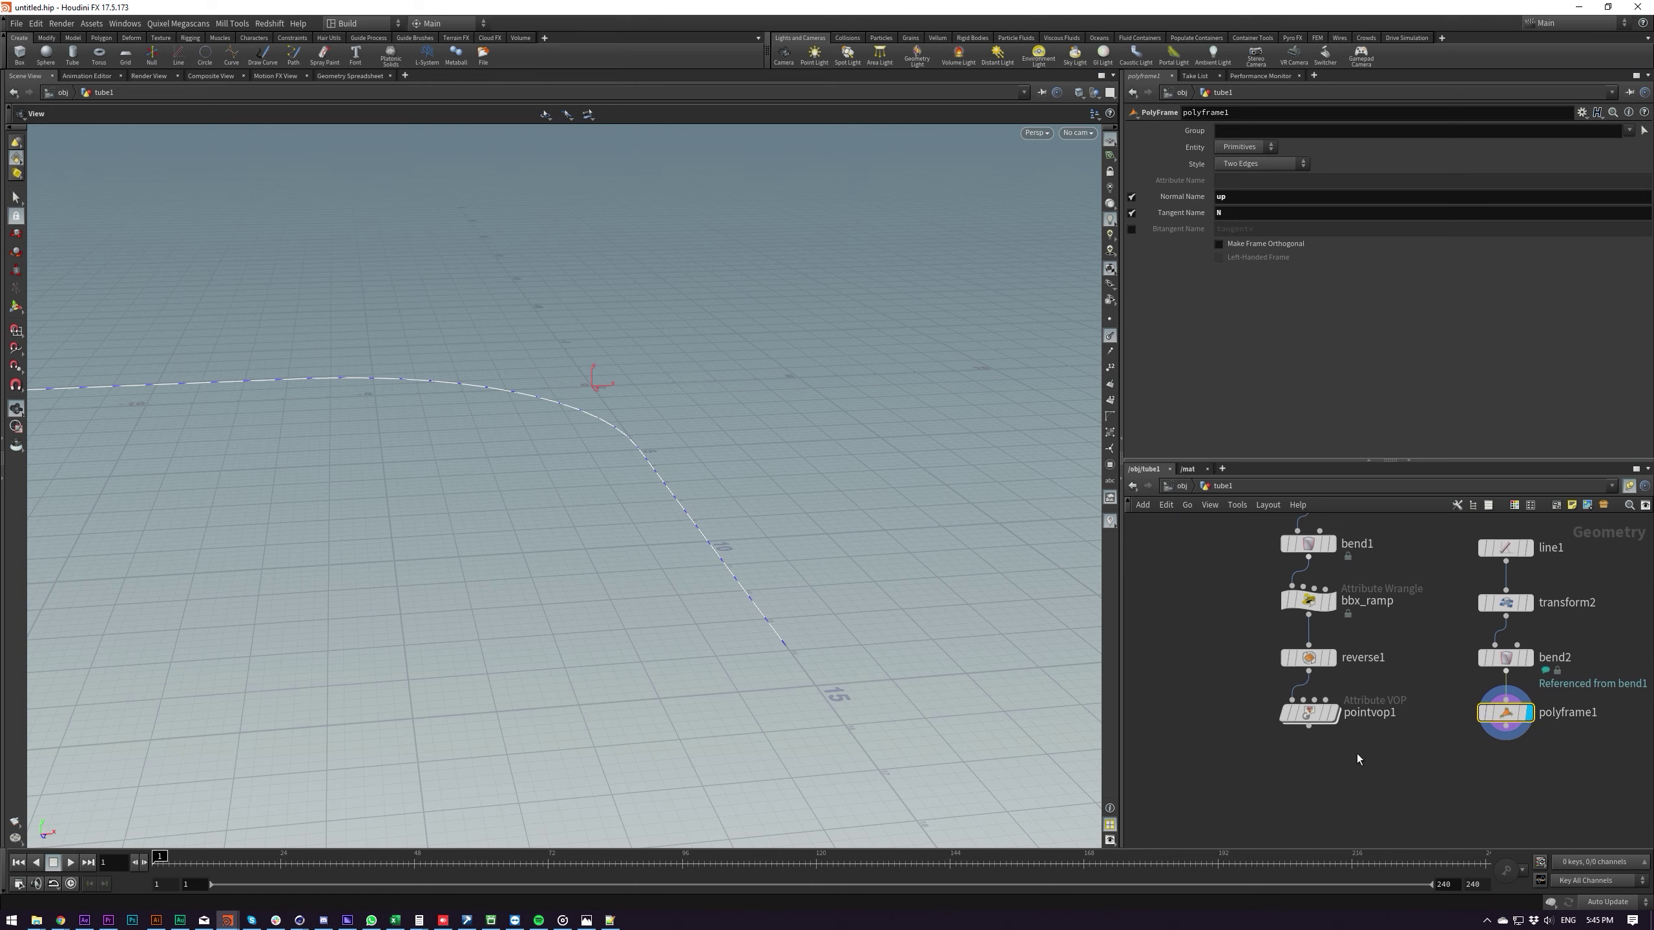
# Display pointvop1's tunnel with point normals hidden, and open pointvop1's VOP network
pyautogui.click(1309, 712)
pyautogui.click(1329, 712)
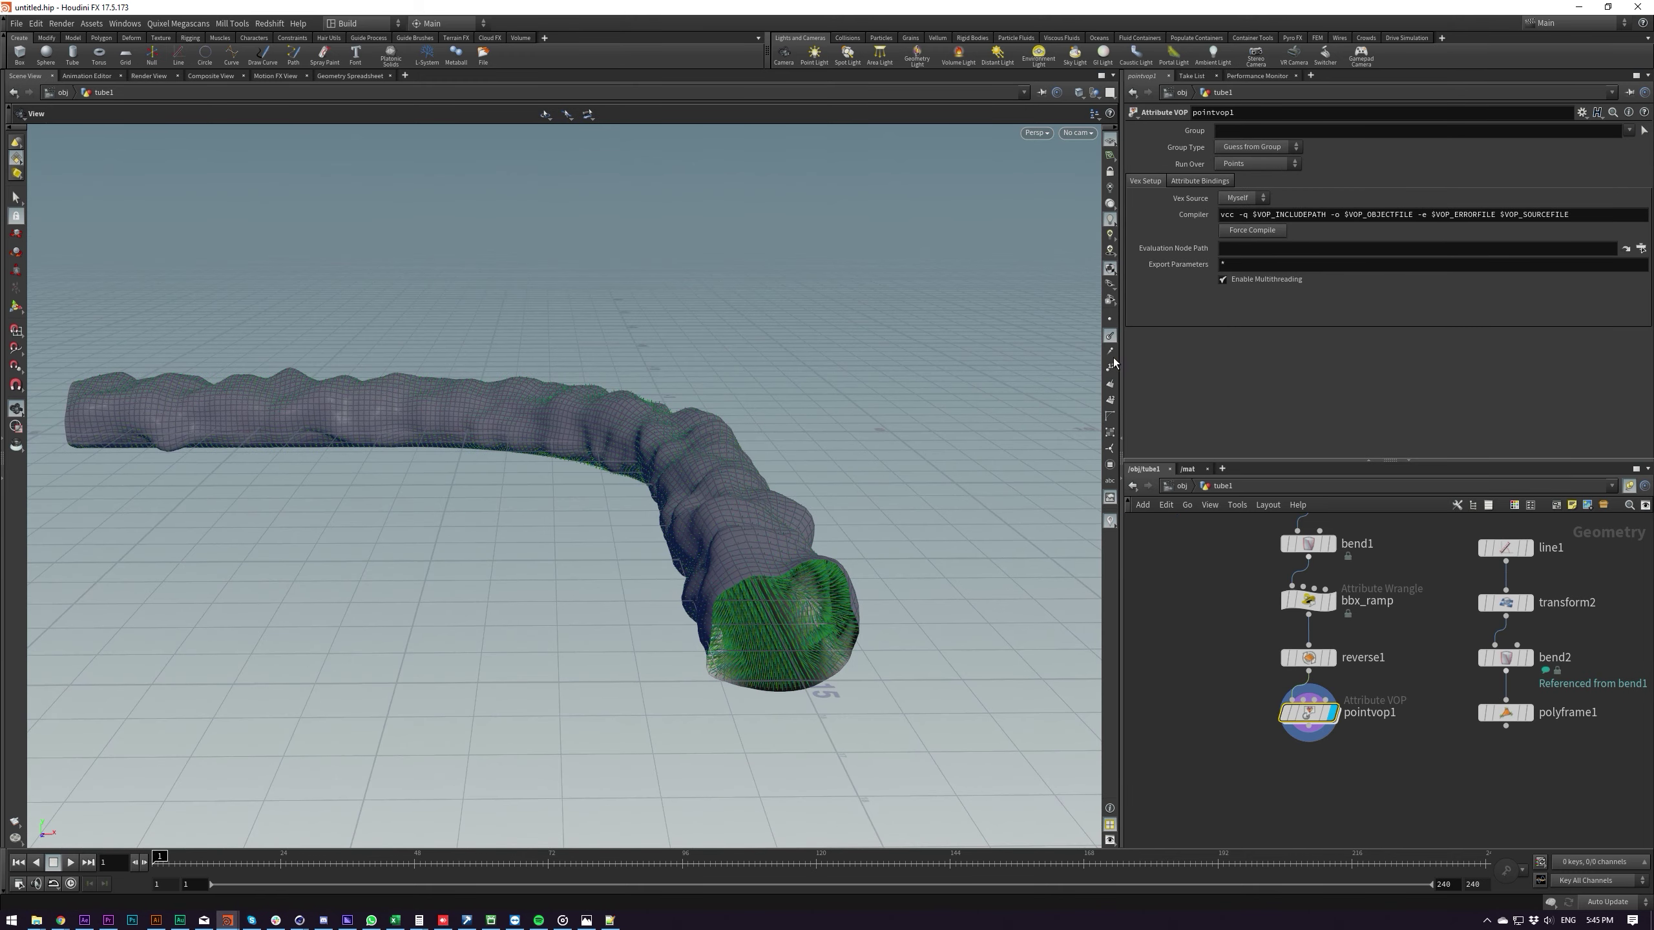
pyautogui.click(1109, 336)
pyautogui.moveTo(786, 667); pyautogui.dragTo(841, 572, button='right')
pyautogui.moveTo(842, 573); pyautogui.dragTo(825, 430)
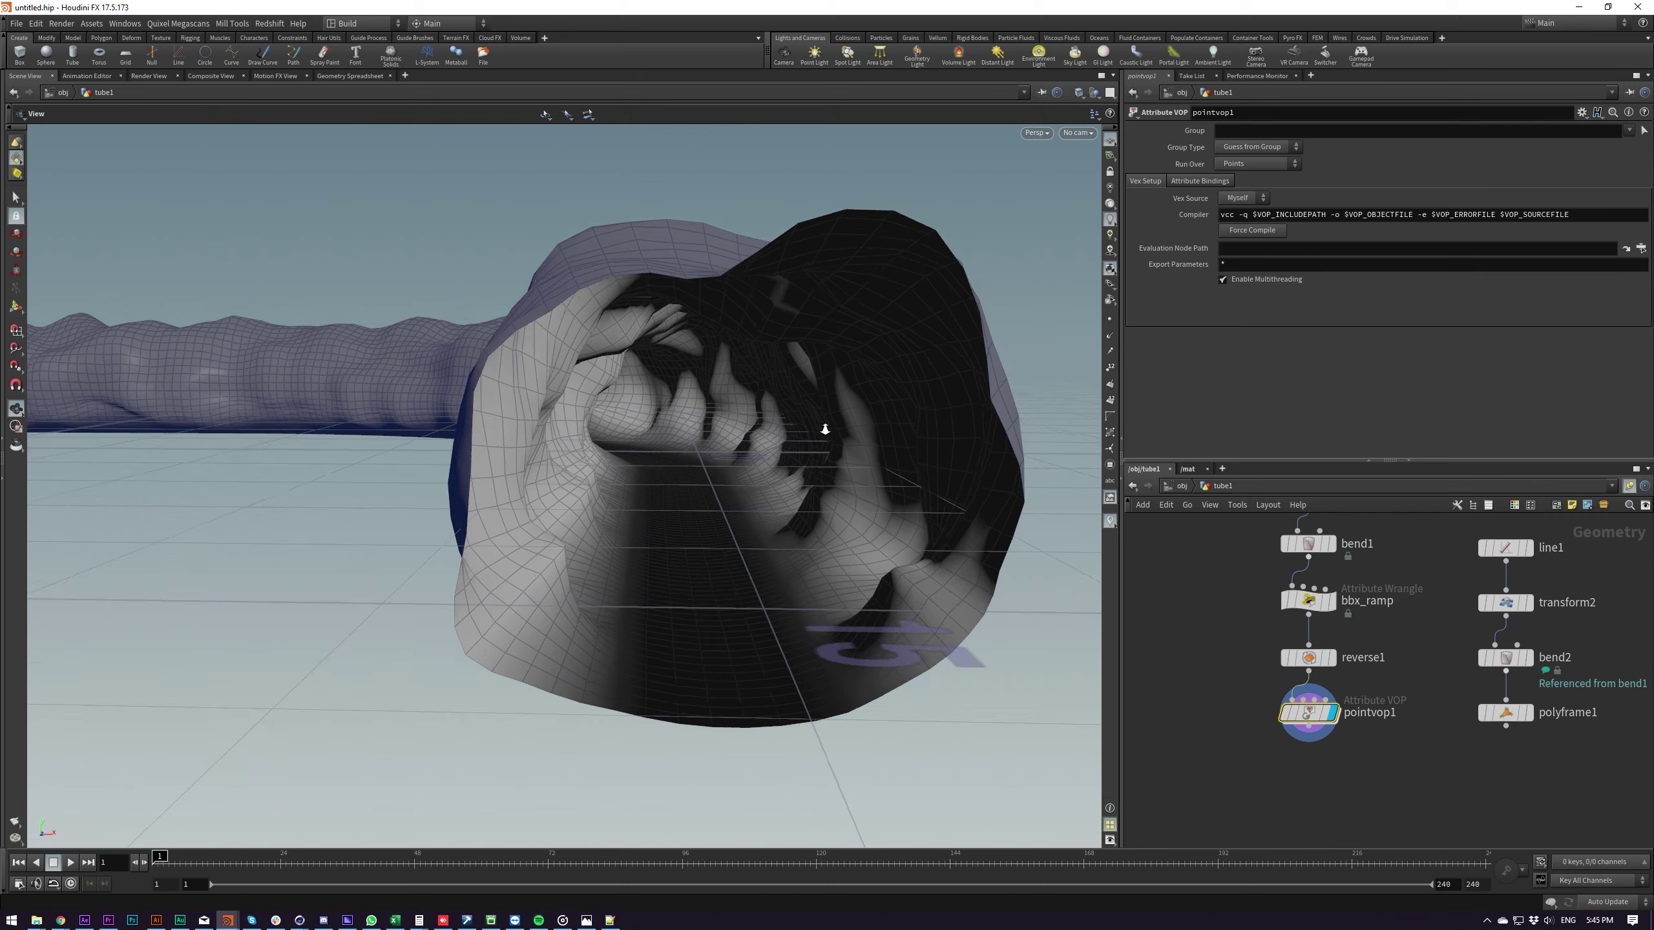
pyautogui.scroll(3, 825, 429)
pyautogui.moveTo(1304, 718)
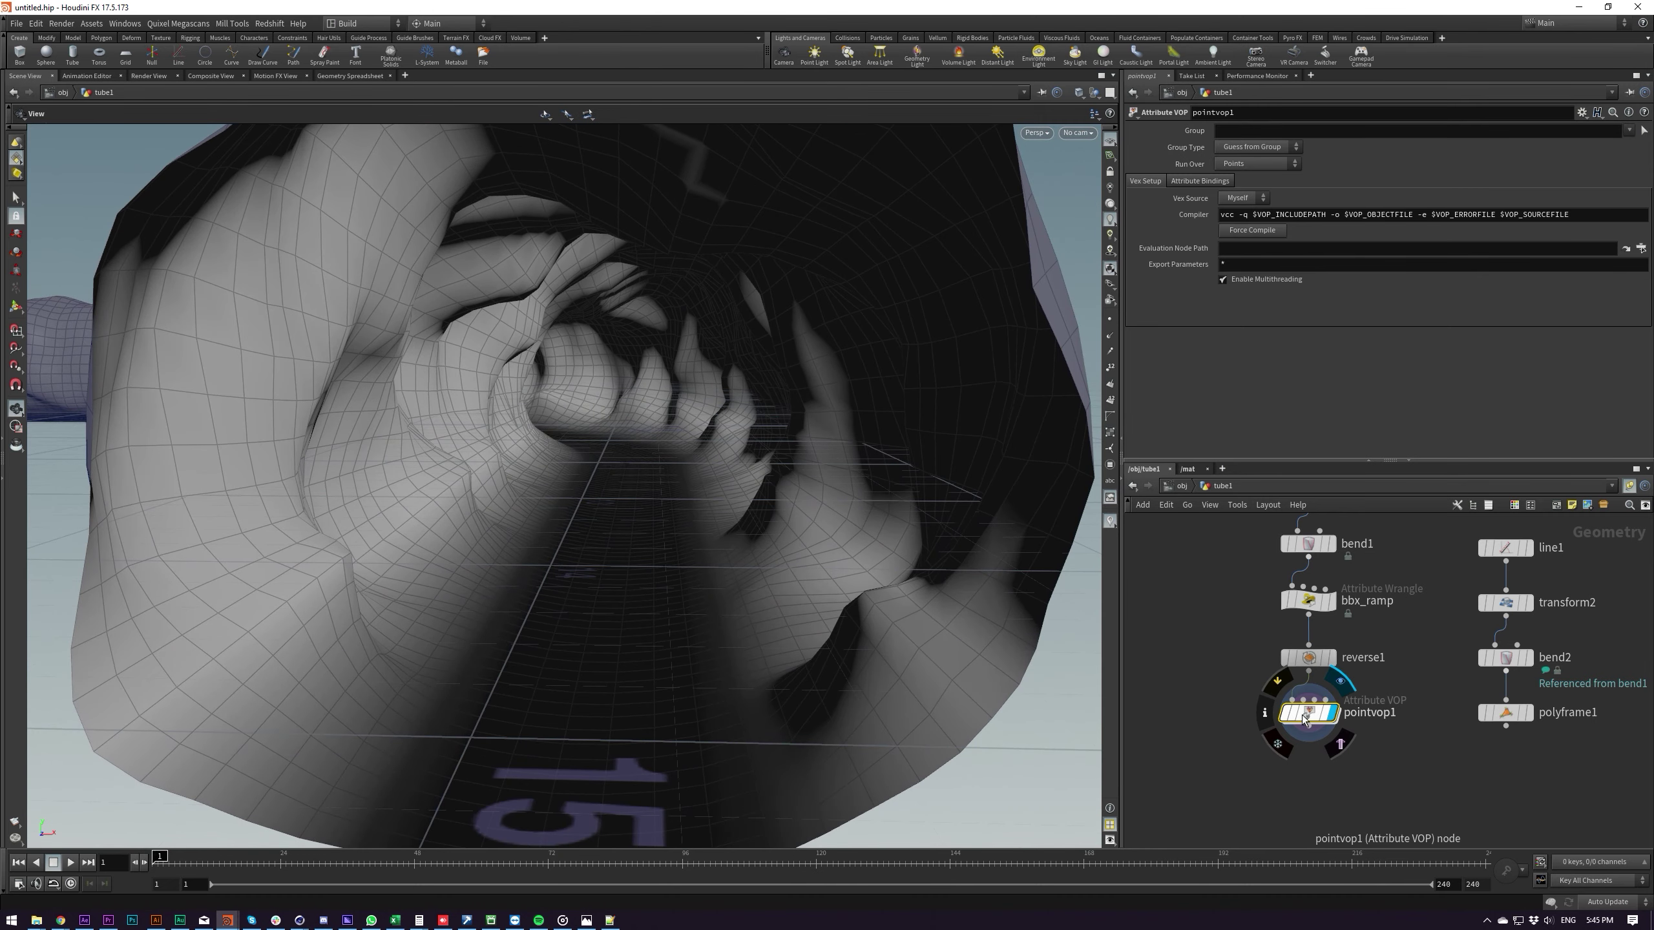
pyautogui.doubleClick(1306, 712)
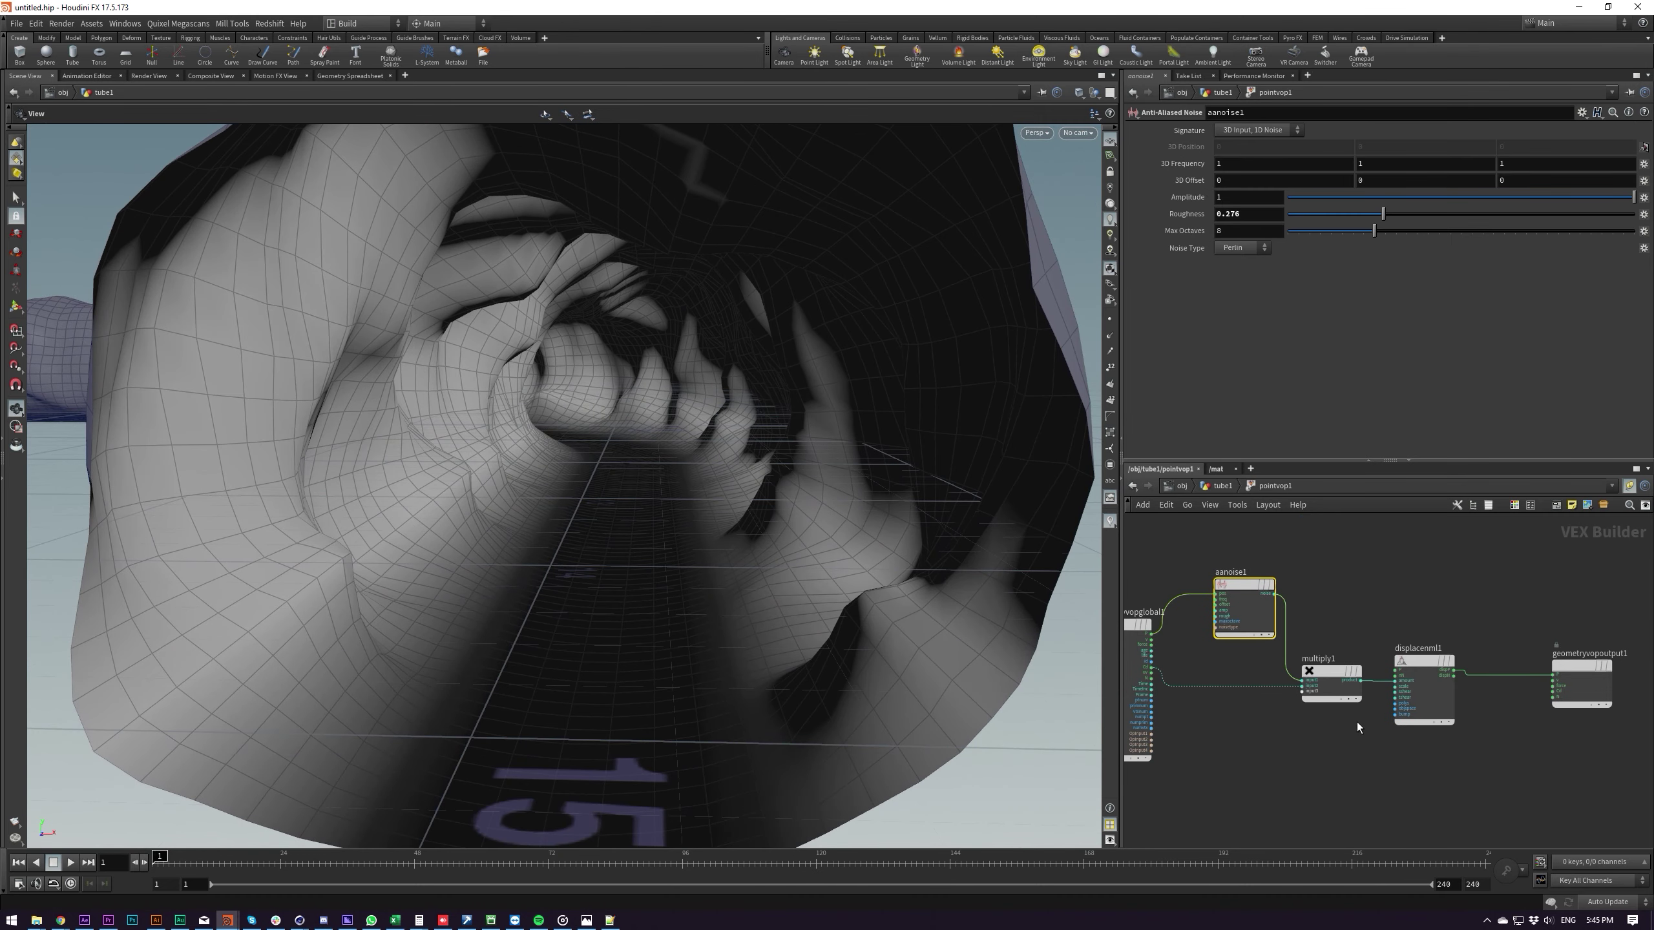
pyautogui.click(1339, 691)
pyautogui.moveTo(1272, 536); pyautogui.dragTo(1245, 598)
pyautogui.moveTo(1392, 182)
pyautogui.mouseDown(button='middle')
pyautogui.moveTo(1483, 164)
pyautogui.moveTo(1419, 179)
pyautogui.mouseUp(button='middle')
pyautogui.hotkey('ctrl', 'z')
# Add an Anti-Aliased Flow Noise node above the existing noise and feed it the global point position
pyautogui.press('Tab')
pyautogui.write('aaflo')
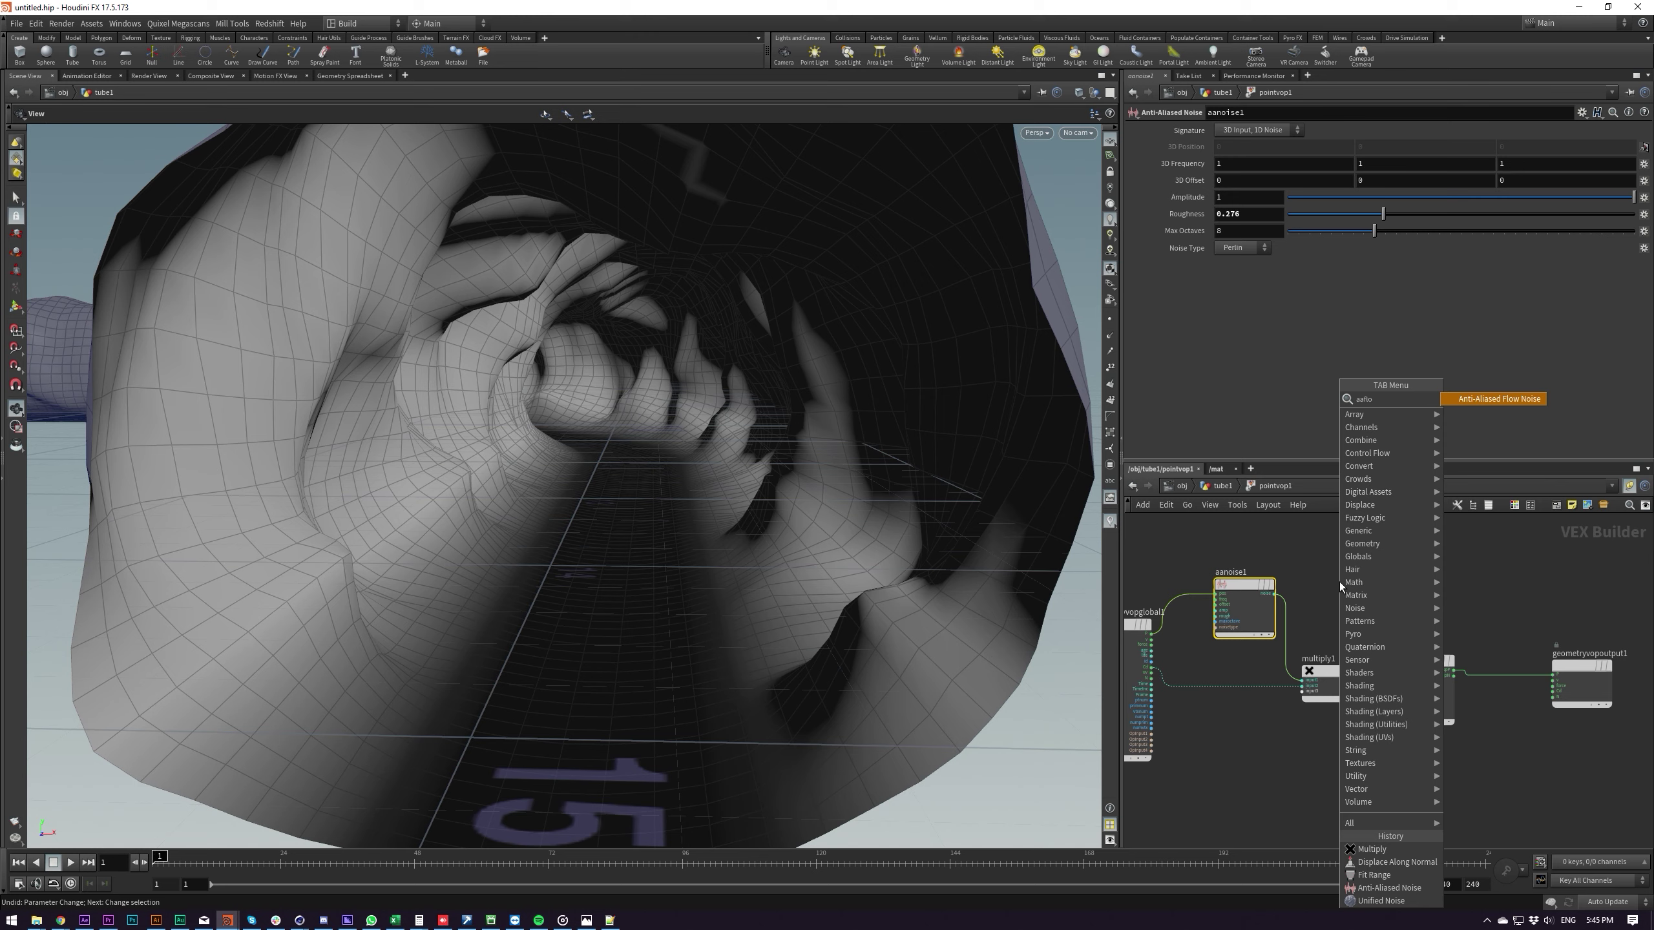
pyautogui.press('Return')
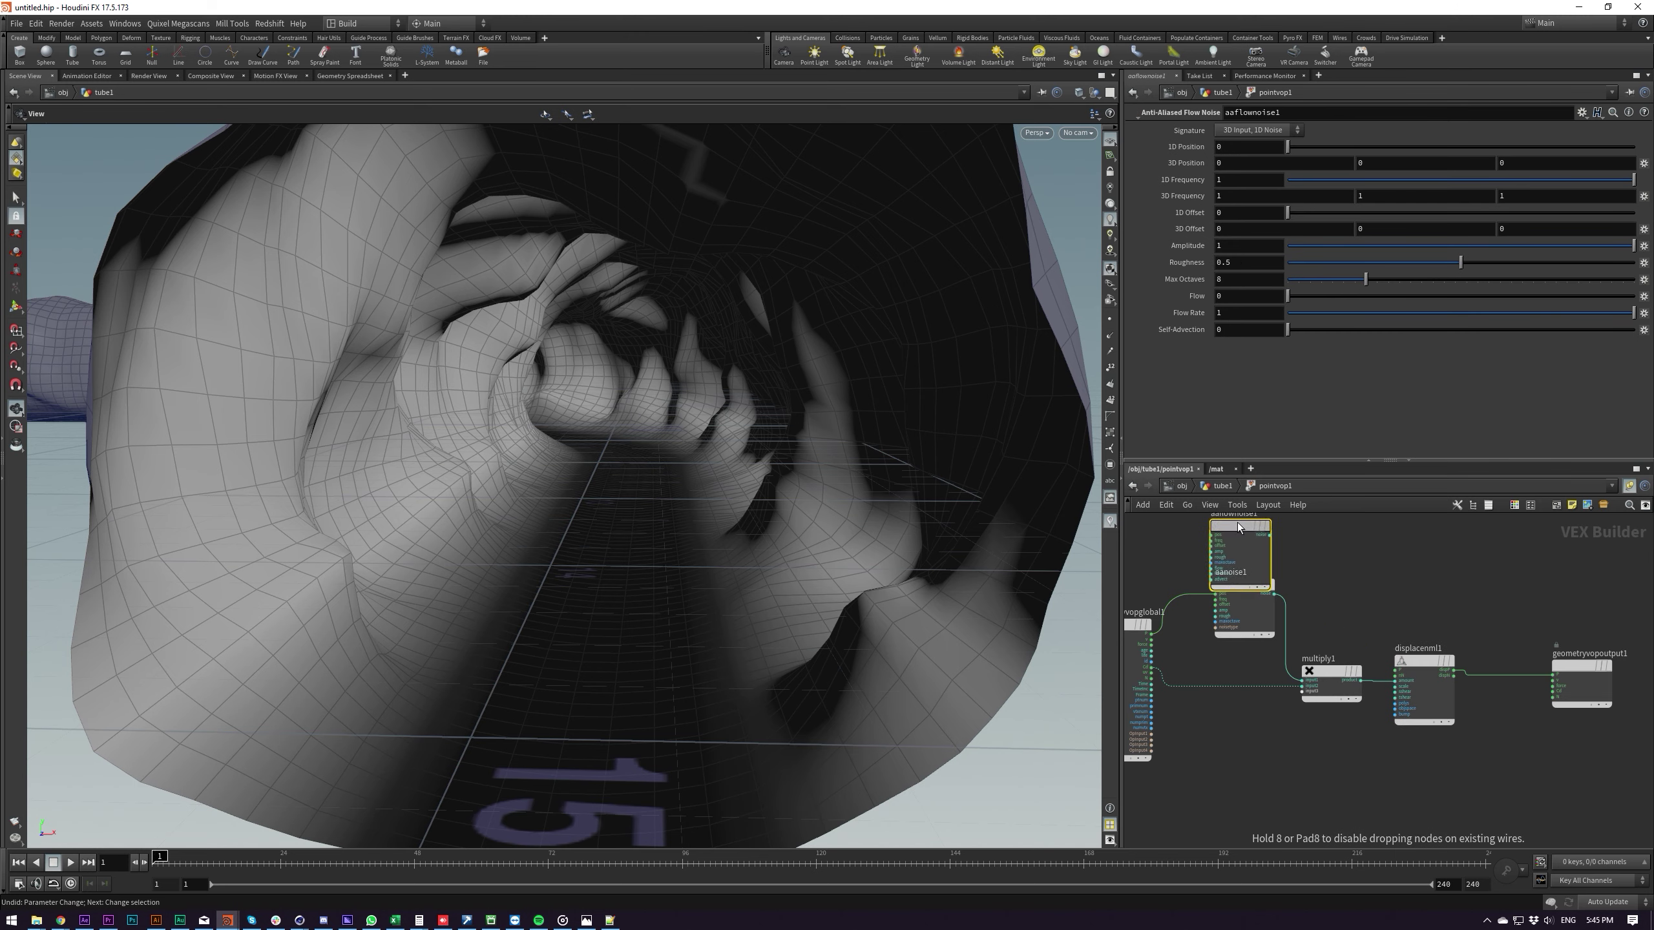
pyautogui.click(1237, 540)
pyautogui.click(1210, 552)
pyautogui.click(1151, 662)
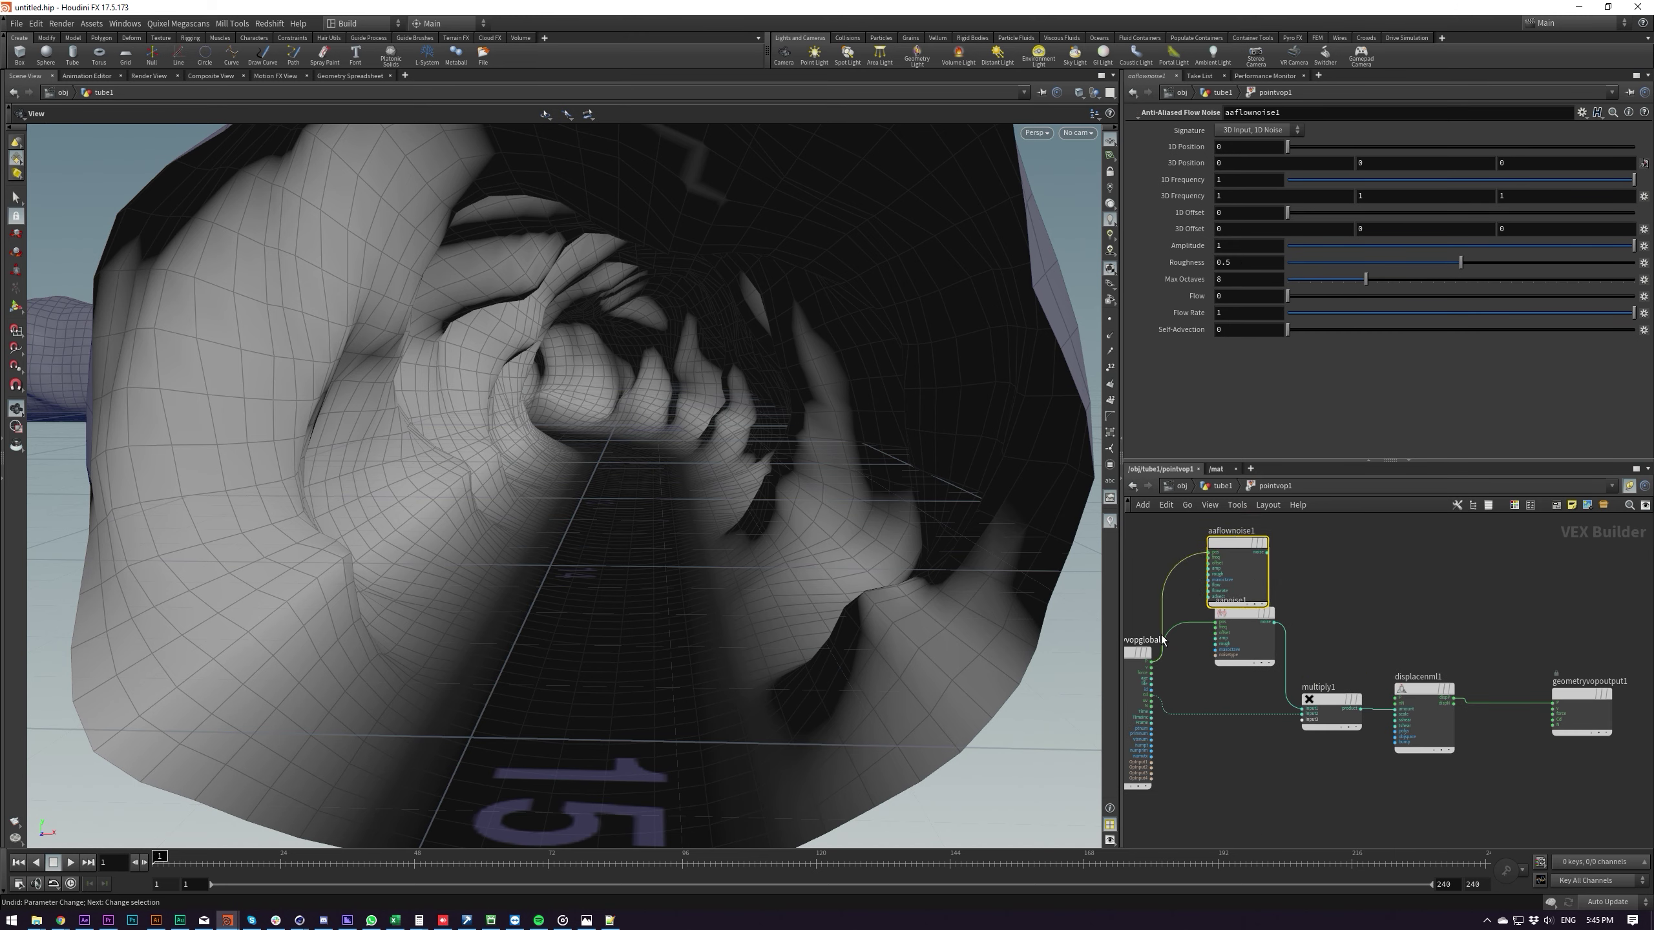
# Feed the flow noise's output into multiply1 in place of the old noise and set its Roughness to 0.289
pyautogui.click(1266, 552)
pyautogui.click(1302, 708)
pyautogui.moveTo(1238, 542); pyautogui.dragTo(1245, 536)
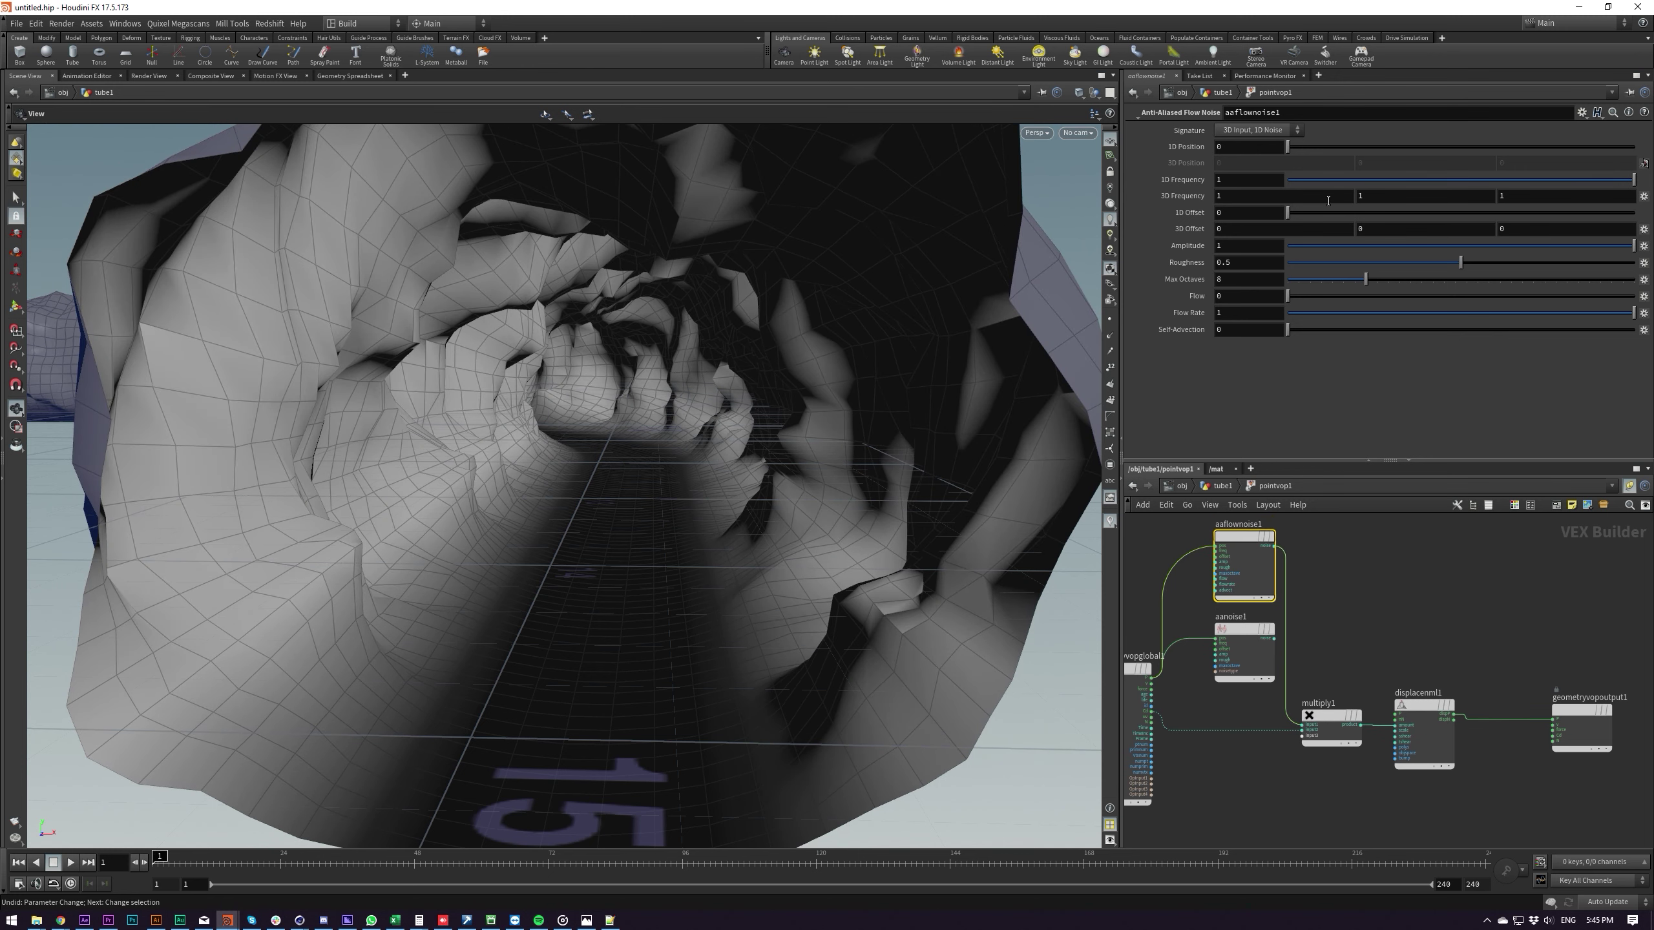
pyautogui.moveTo(1373, 264); pyautogui.dragTo(1387, 261)
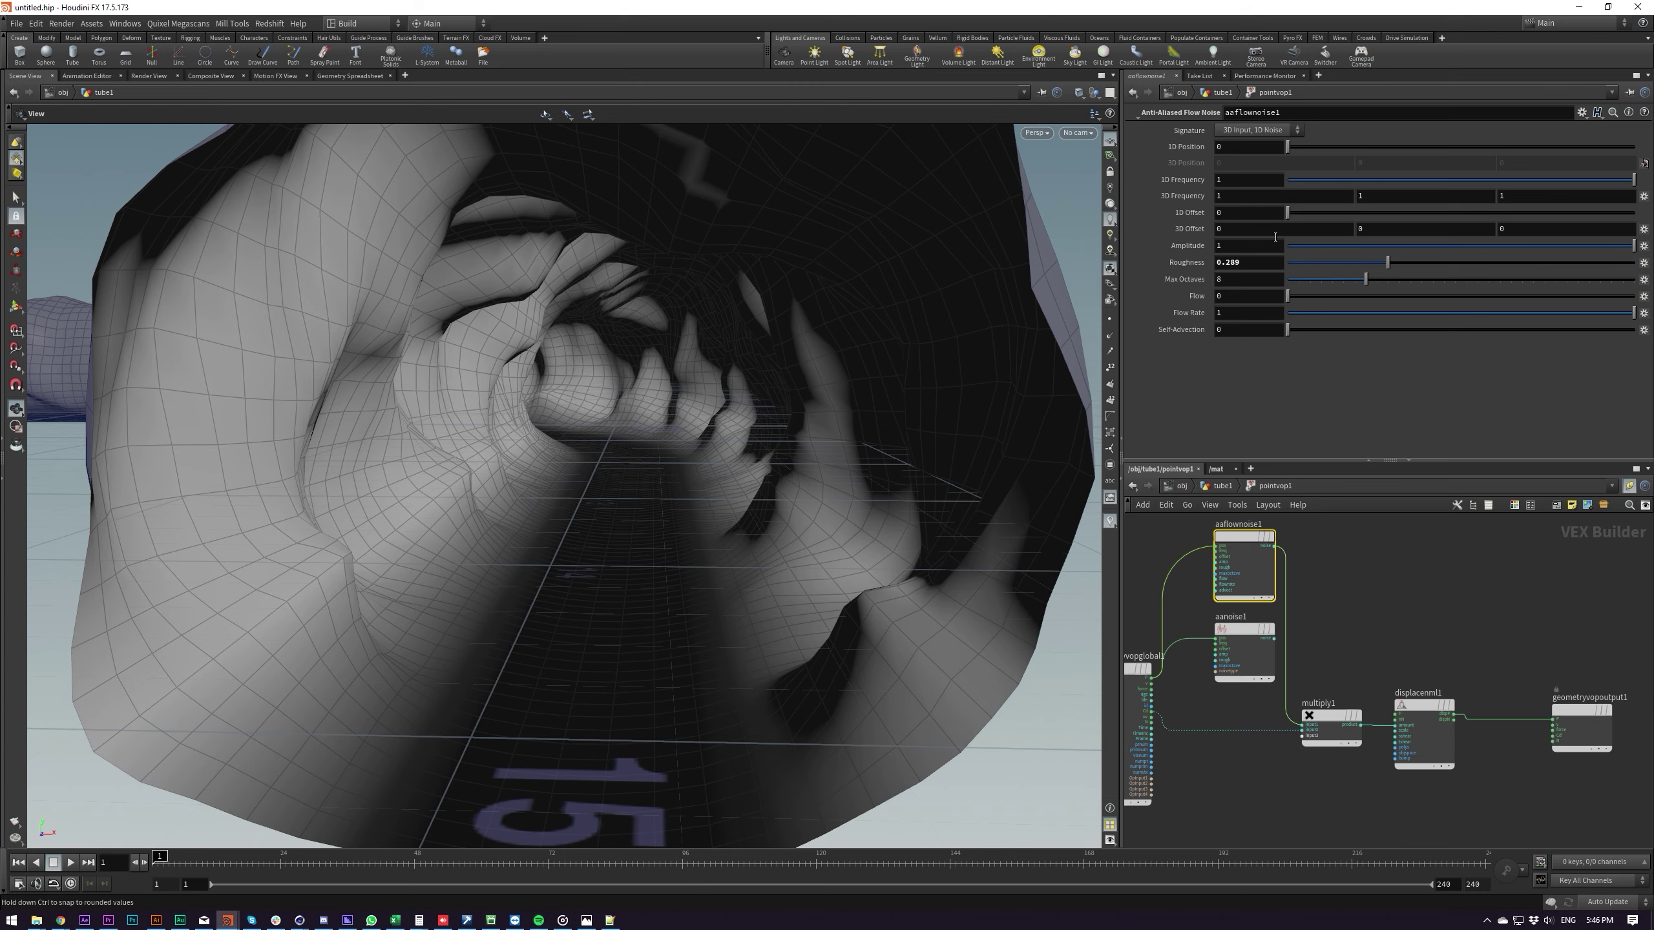
pyautogui.moveTo(1305, 297); pyautogui.dragTo(1428, 291)
pyautogui.moveTo(1248, 298); pyautogui.dragTo(1201, 318)
pyautogui.write('$F')
pyautogui.press('Return')
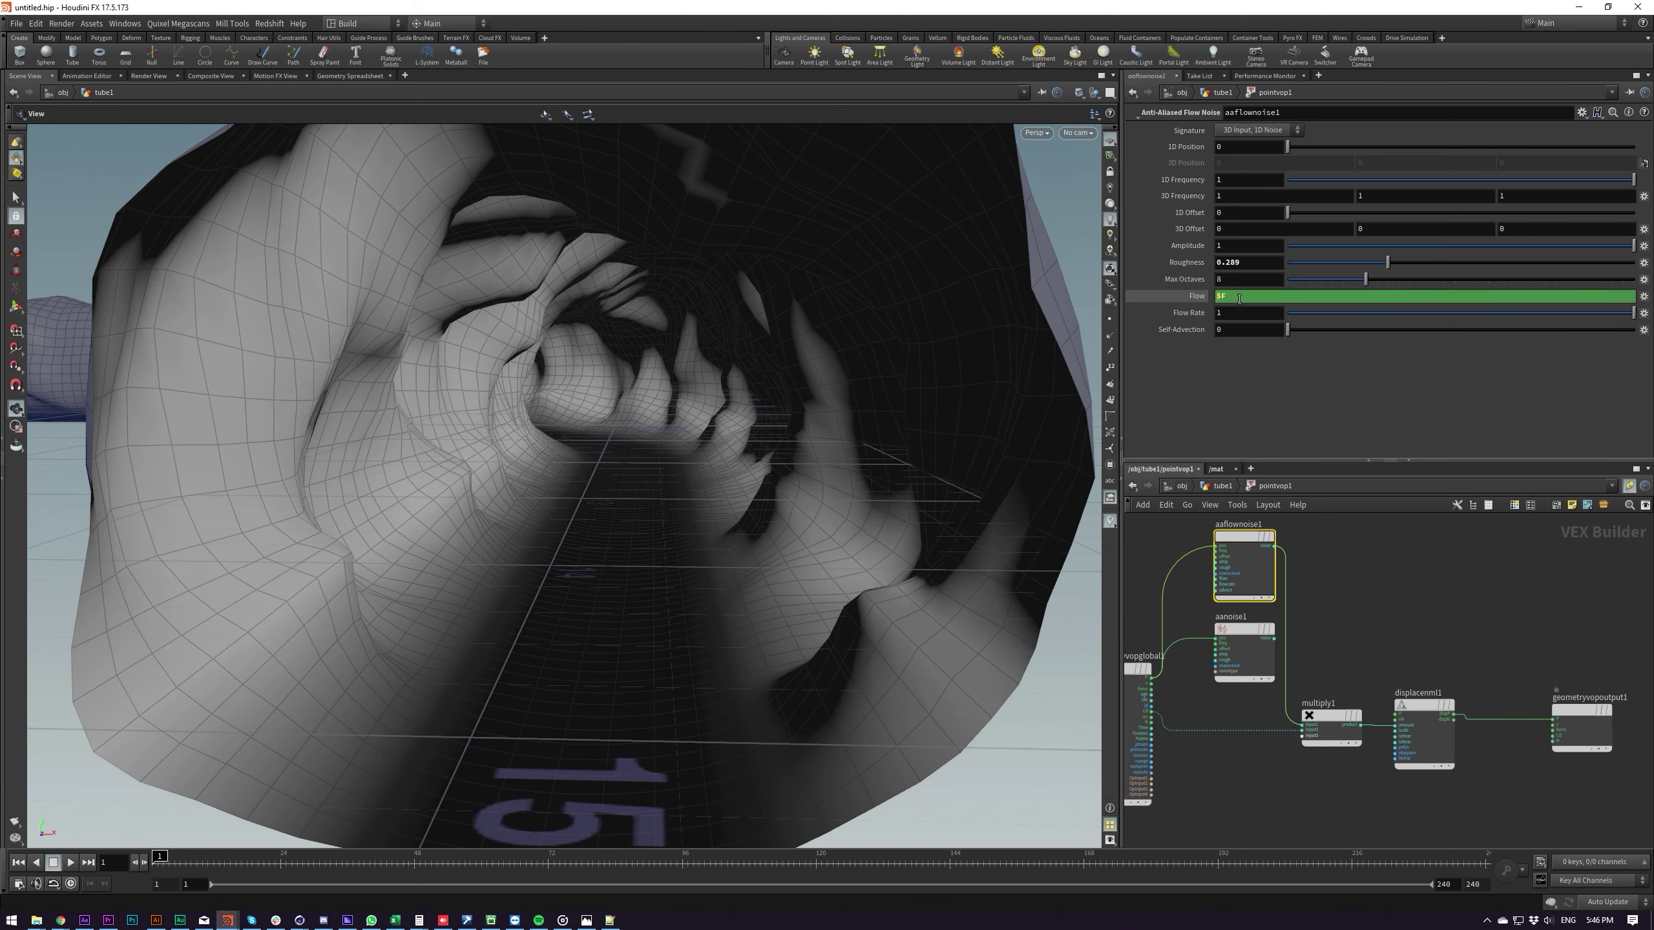
pyautogui.click(1190, 297)
pyautogui.keyDown('ctrl'); pyautogui.keyDown('shift'); pyautogui.click(1189, 298); pyautogui.keyUp('shift'); pyautogui.keyUp('ctrl')
pyautogui.moveTo(1240, 300); pyautogui.dragTo(1200, 302)
pyautogui.write('0')
pyautogui.press('Return')
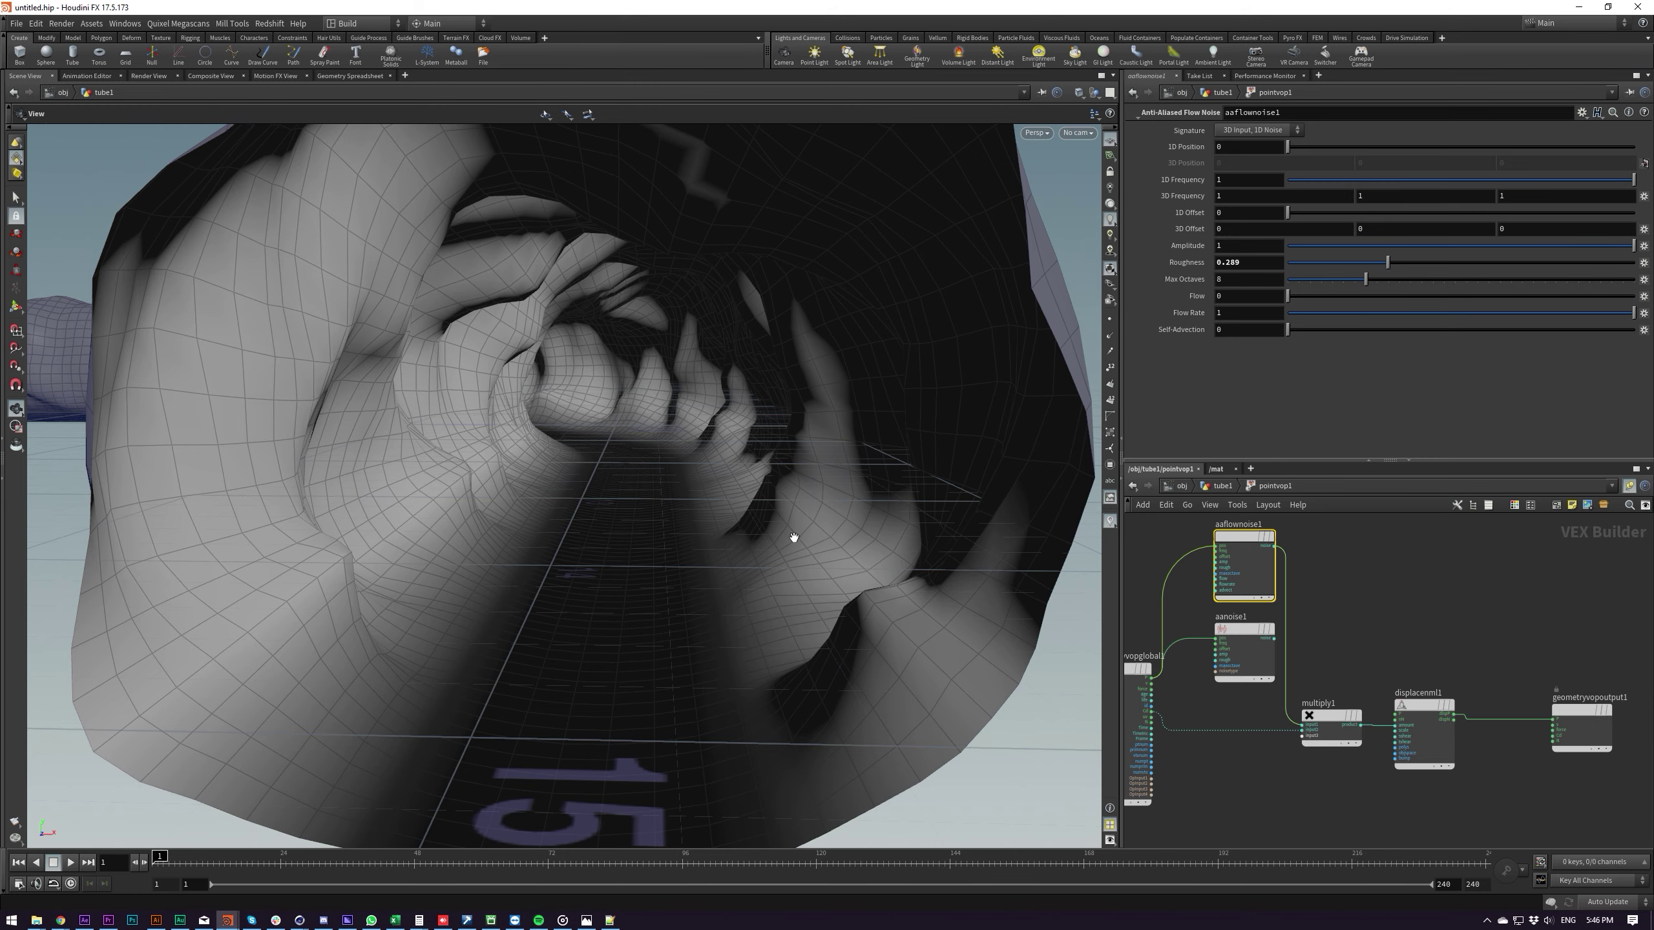
# Promote the flow input of aaflownoise1 to a parameter on pointvop1
pyautogui.moveTo(1285, 576); pyautogui.dragTo(1356, 601, button='middle')
pyautogui.scroll(3, 1275, 553)
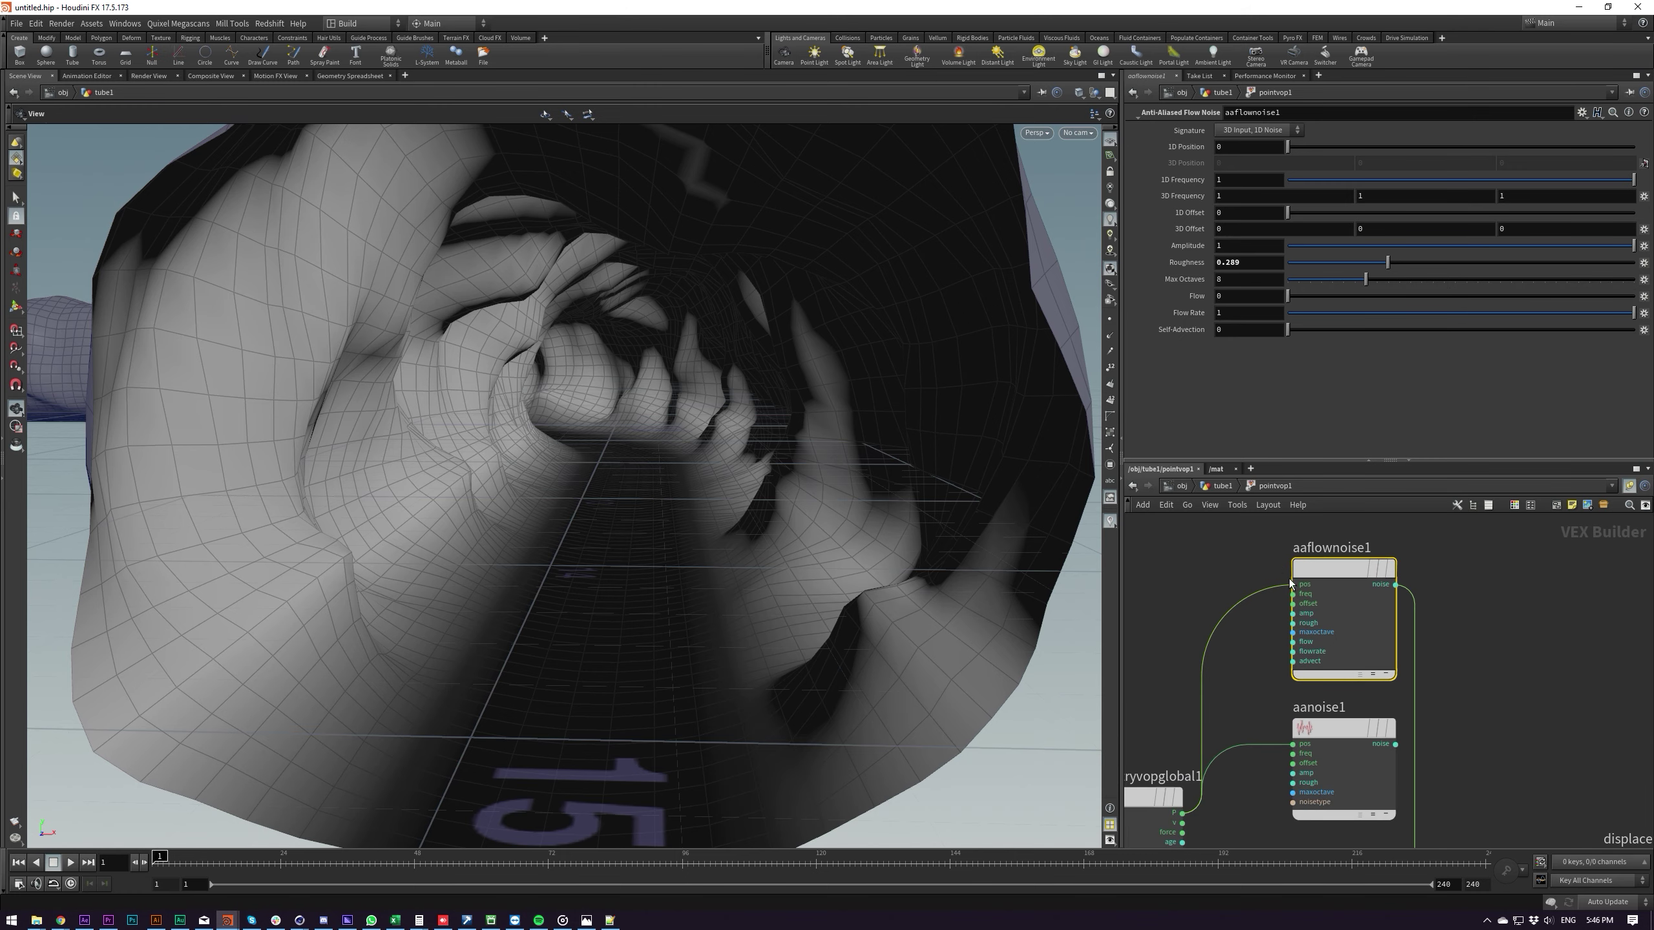
pyautogui.scroll(3, 1305, 635)
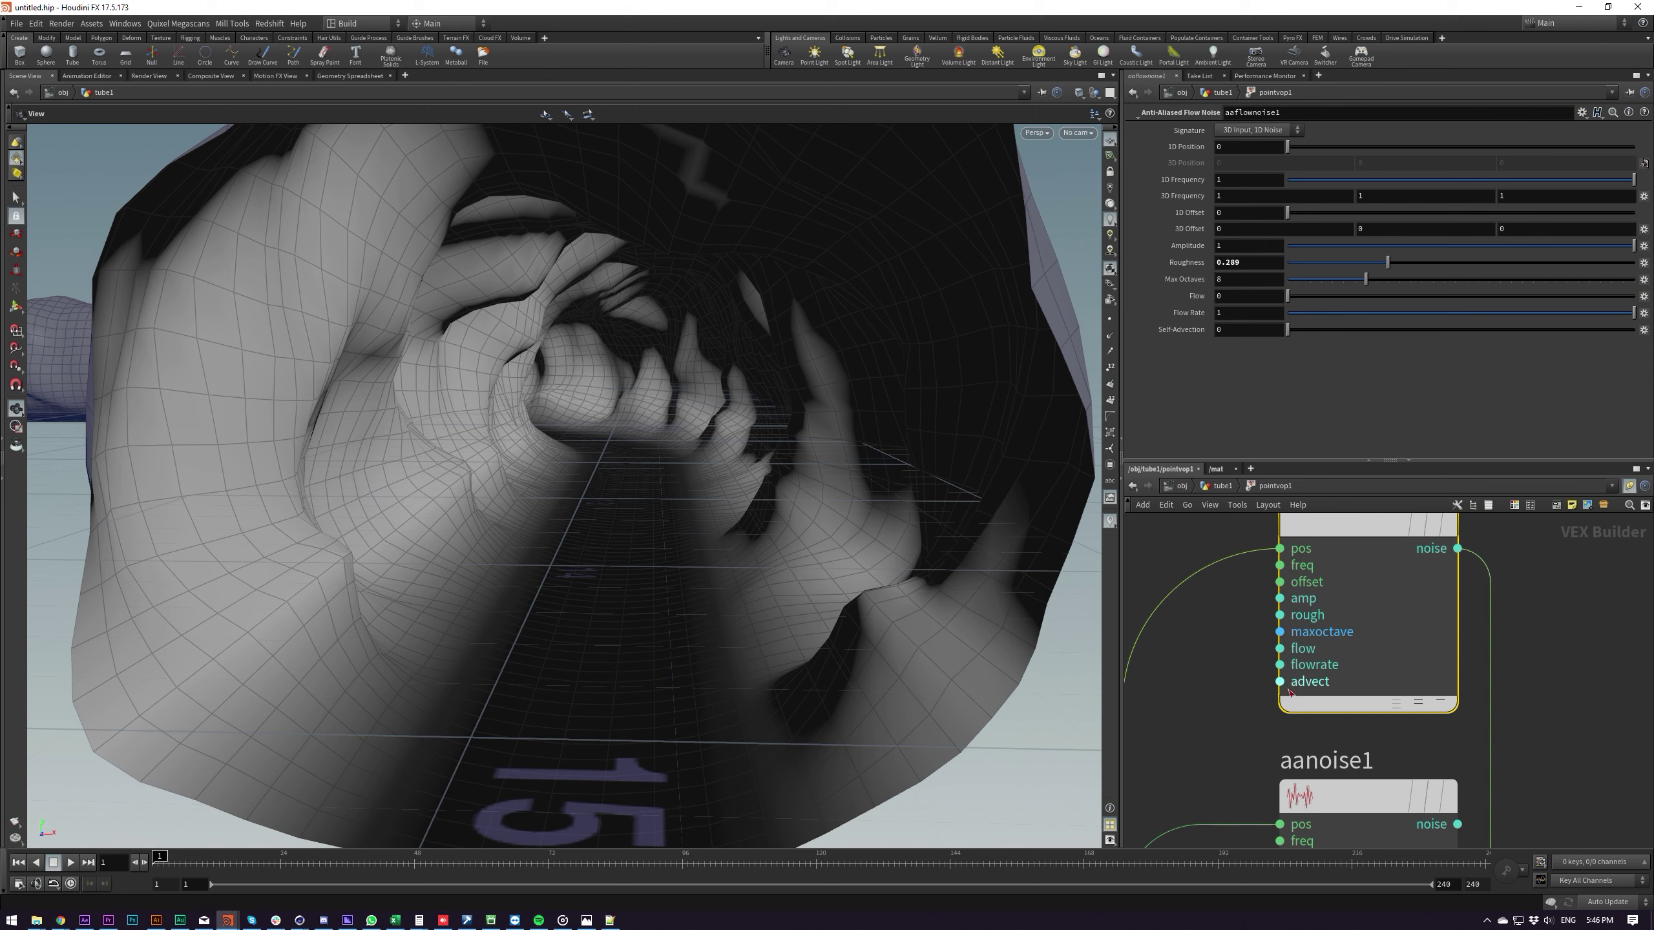
pyautogui.rightClick(1294, 648)
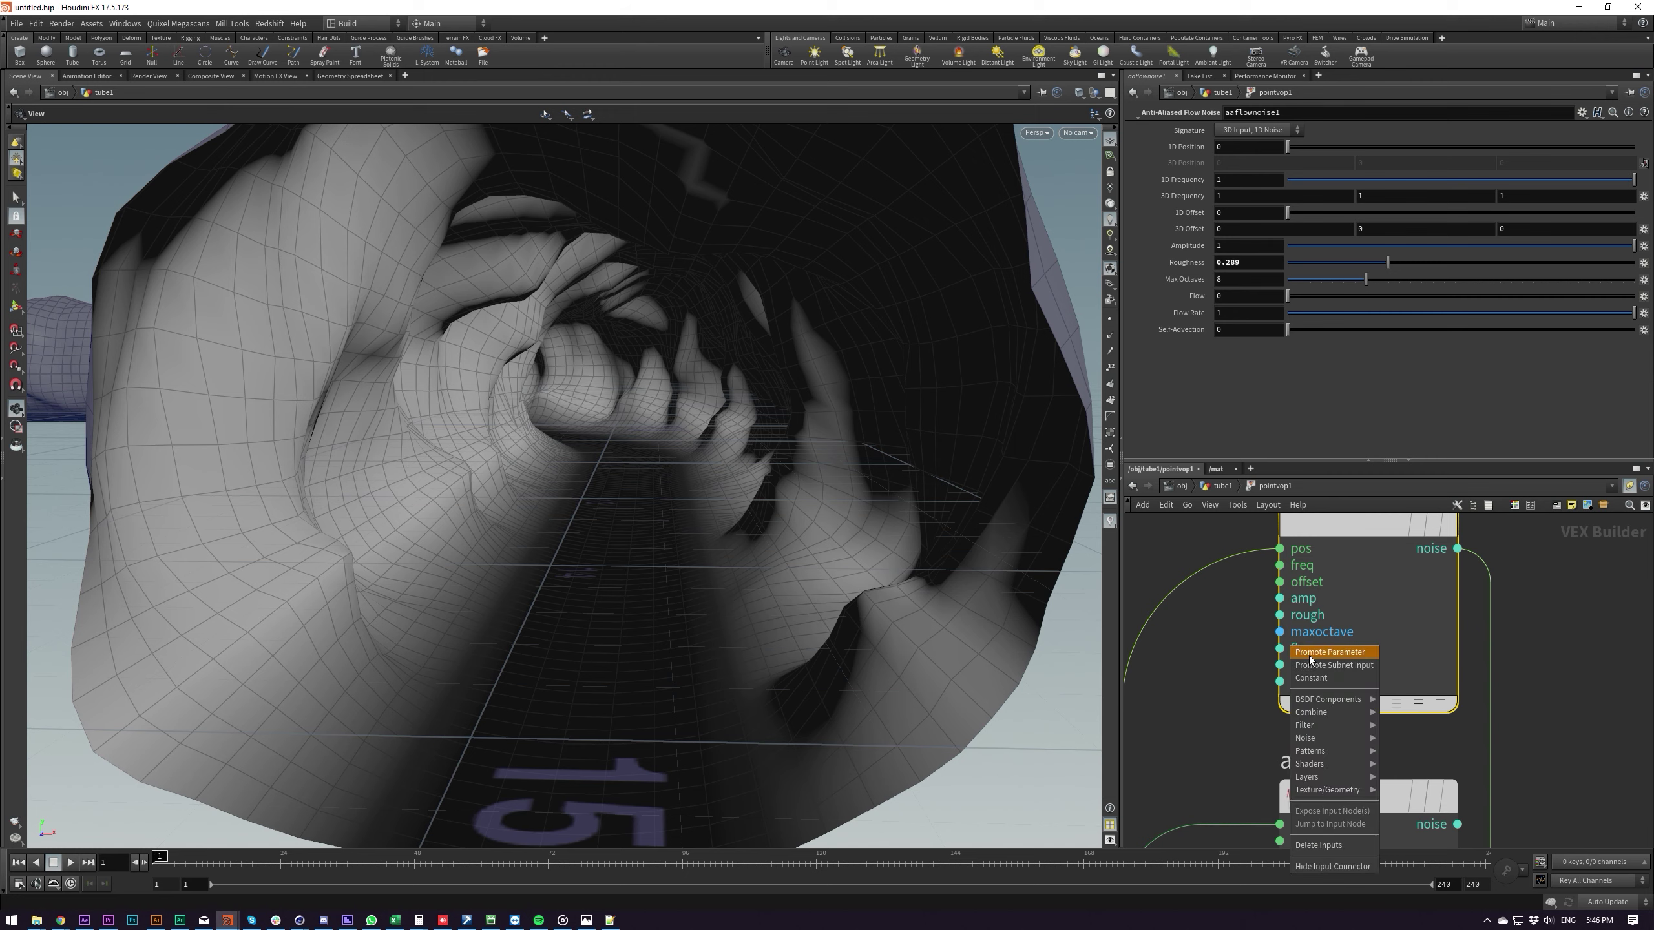
pyautogui.click(1311, 654)
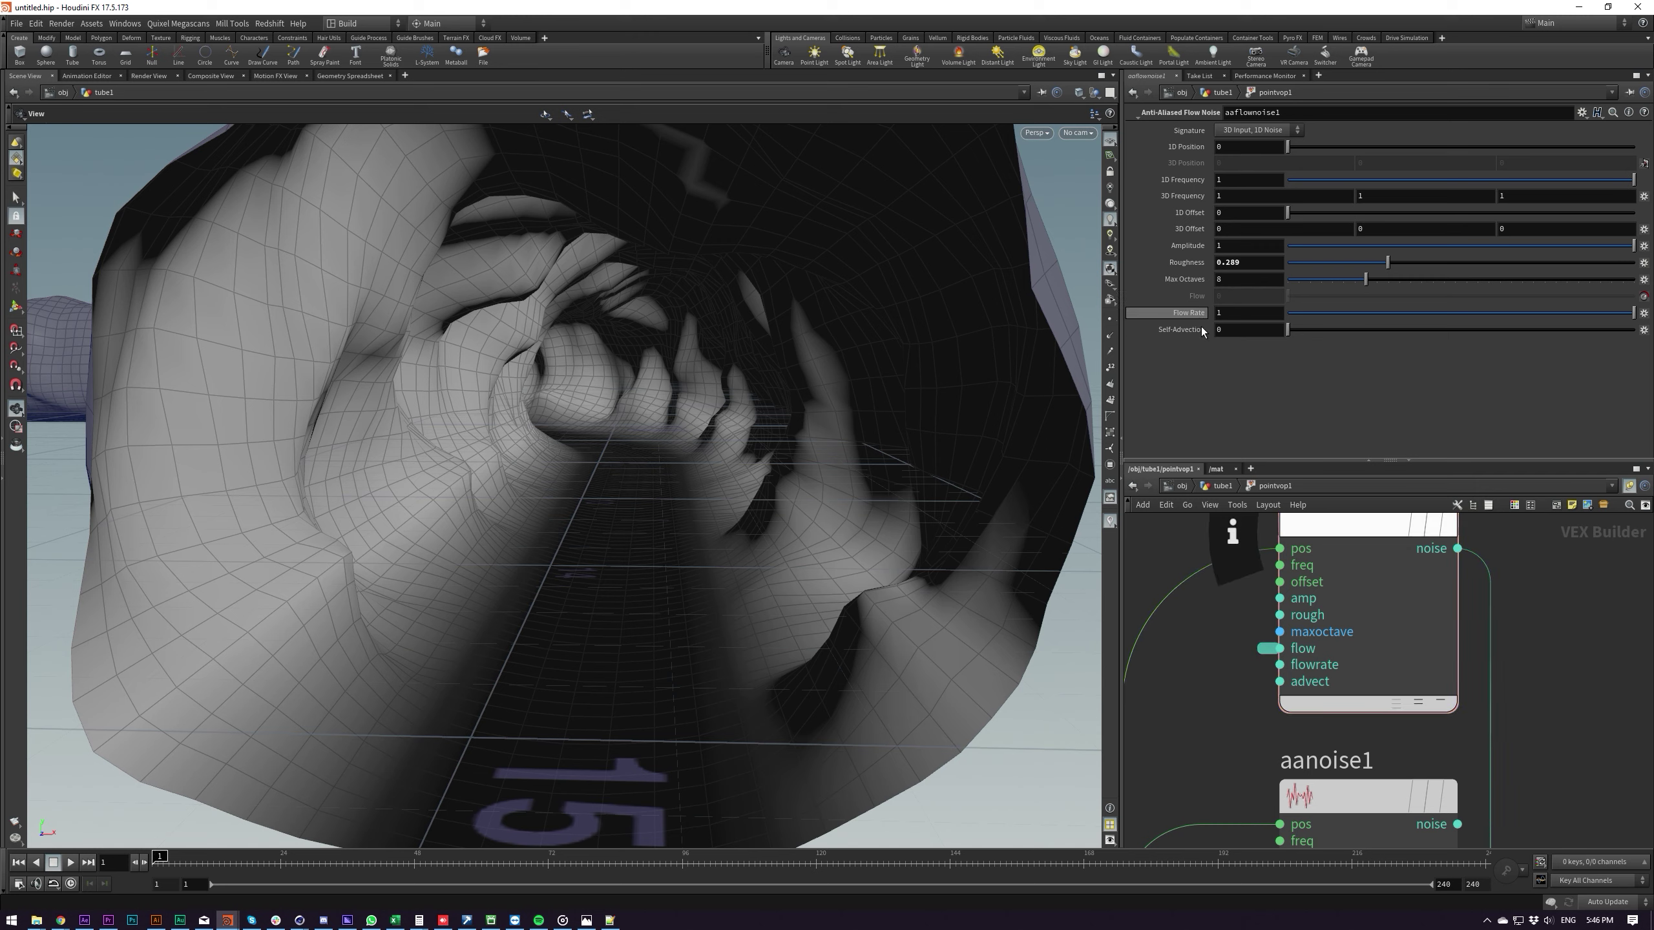
# Return to the tube1 network and set pointvop1's Flow parameter to the expression $T
pyautogui.press('u')
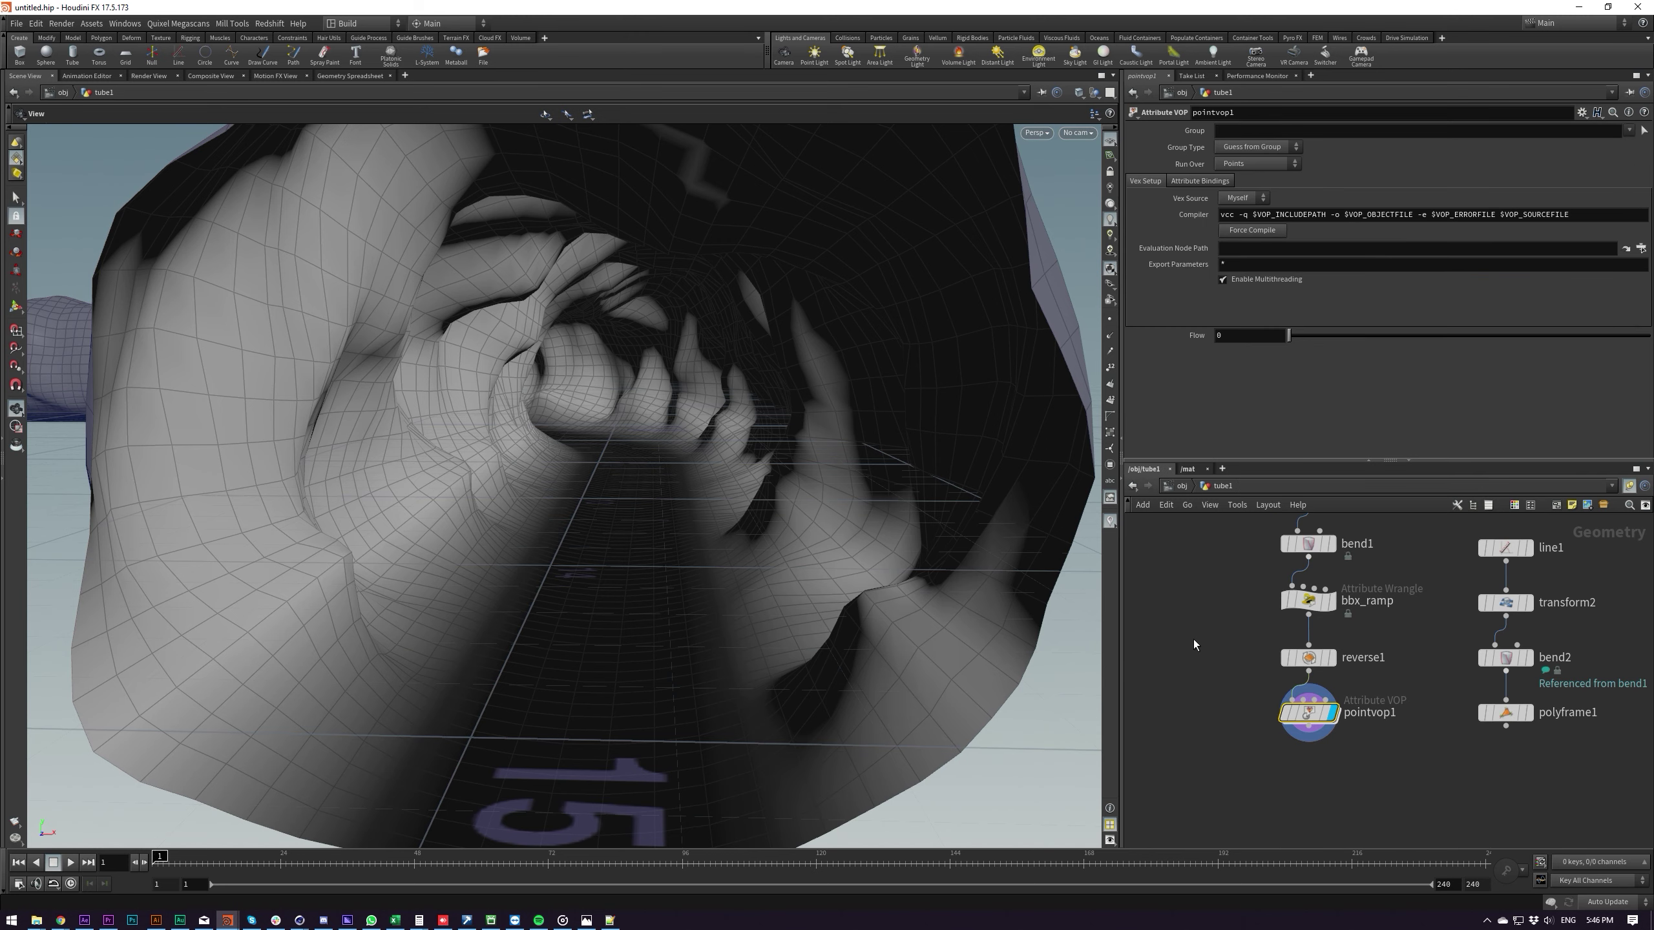
pyautogui.doubleClick(1233, 335)
pyautogui.write('$T')
pyautogui.press('Return')
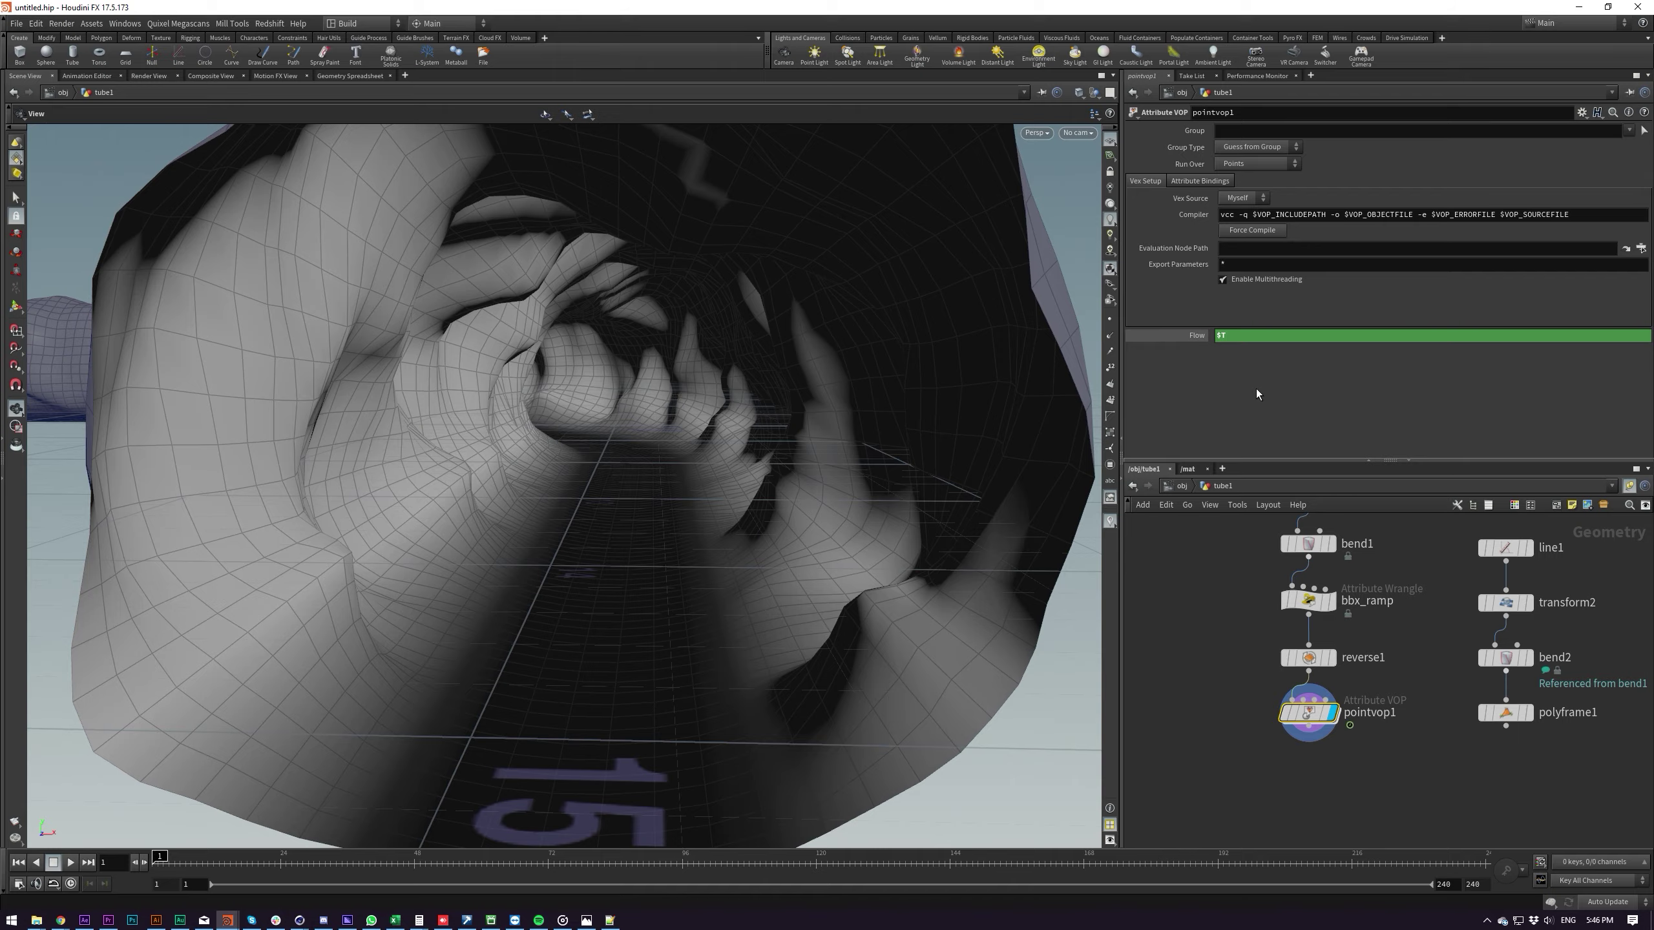
# Play the tunnel's flow noise animation and rewind it to the first frame
pyautogui.press('Right')
pyautogui.press('Right')
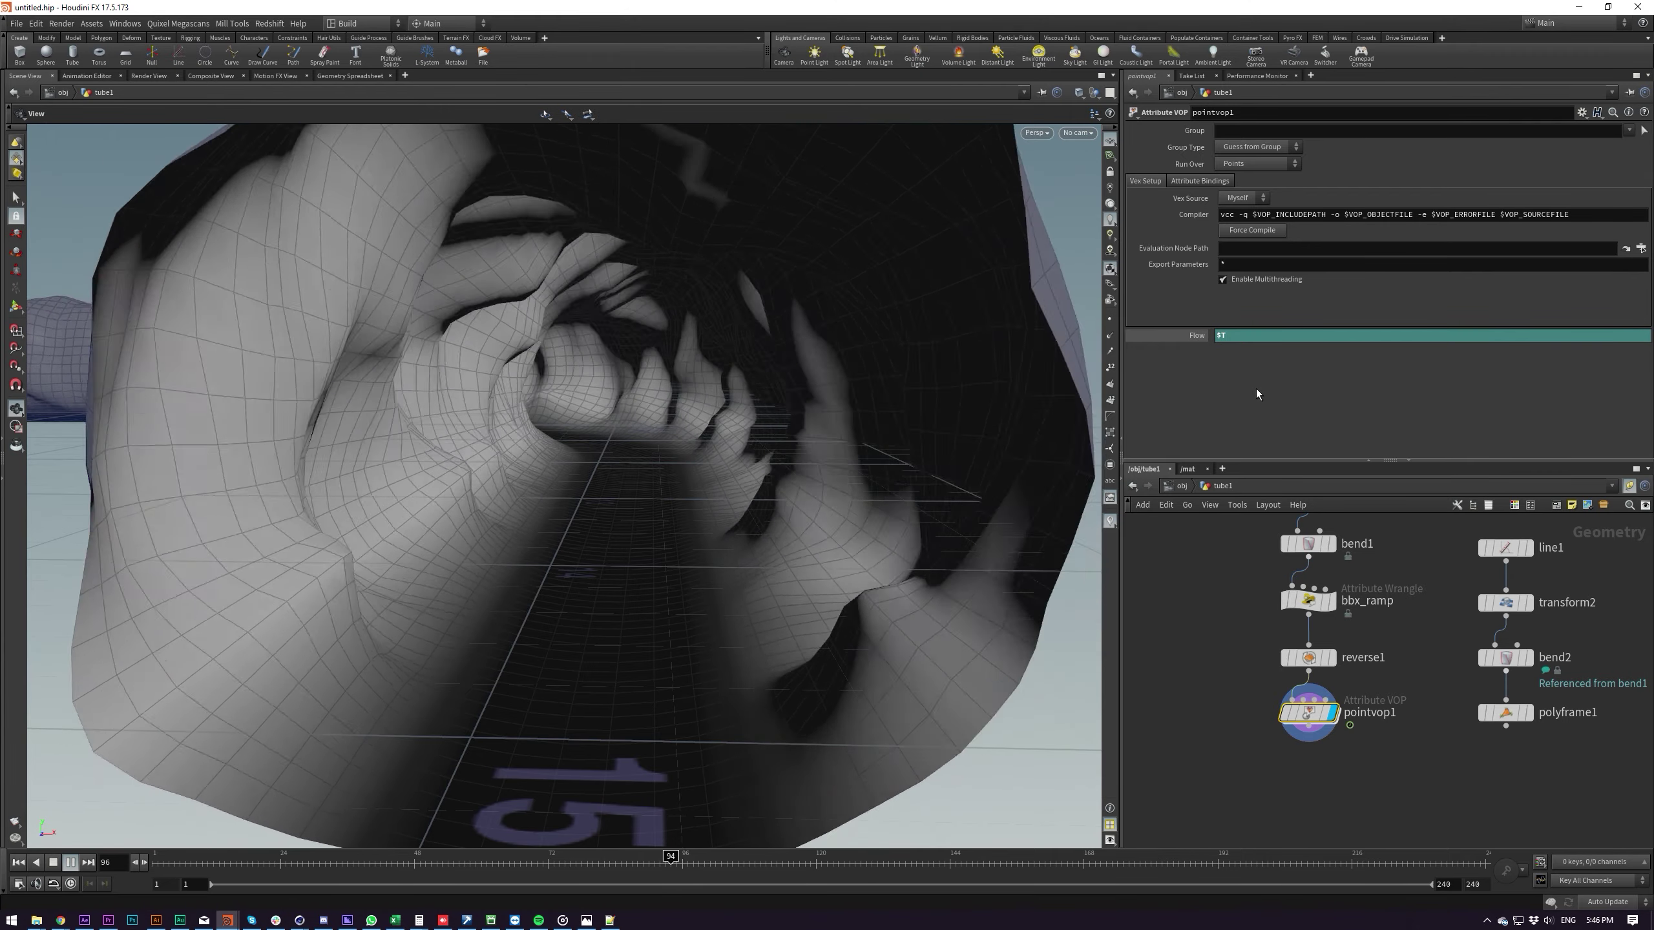
pyautogui.hotkey('ctrl', 'Up')
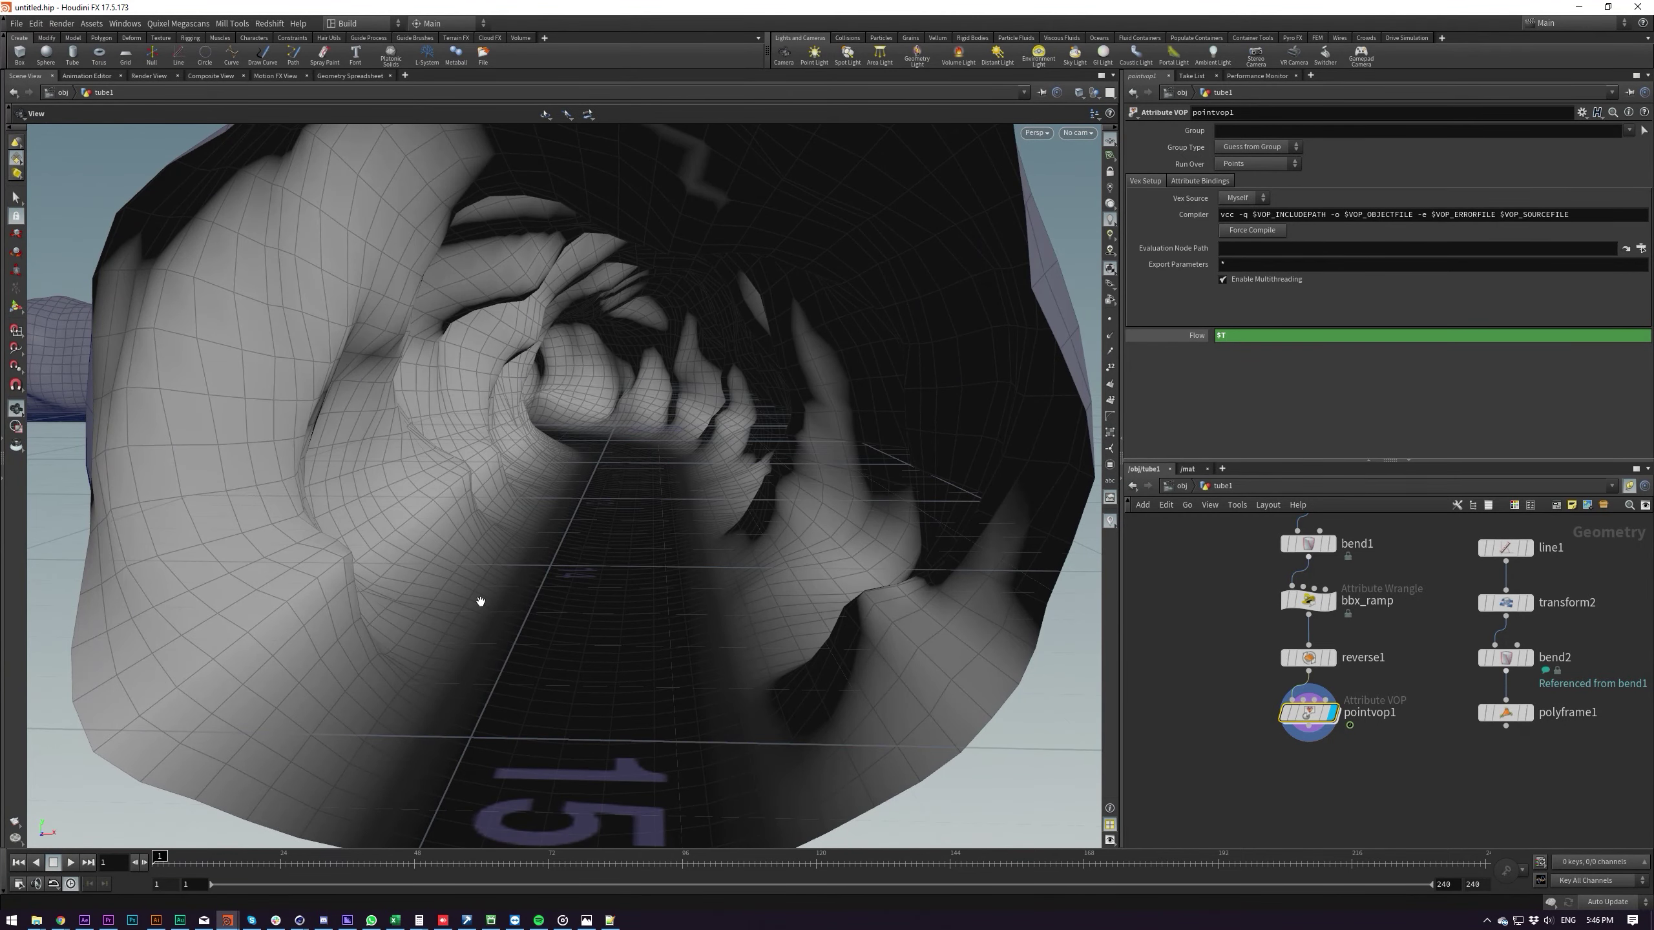
pyautogui.press('Up')
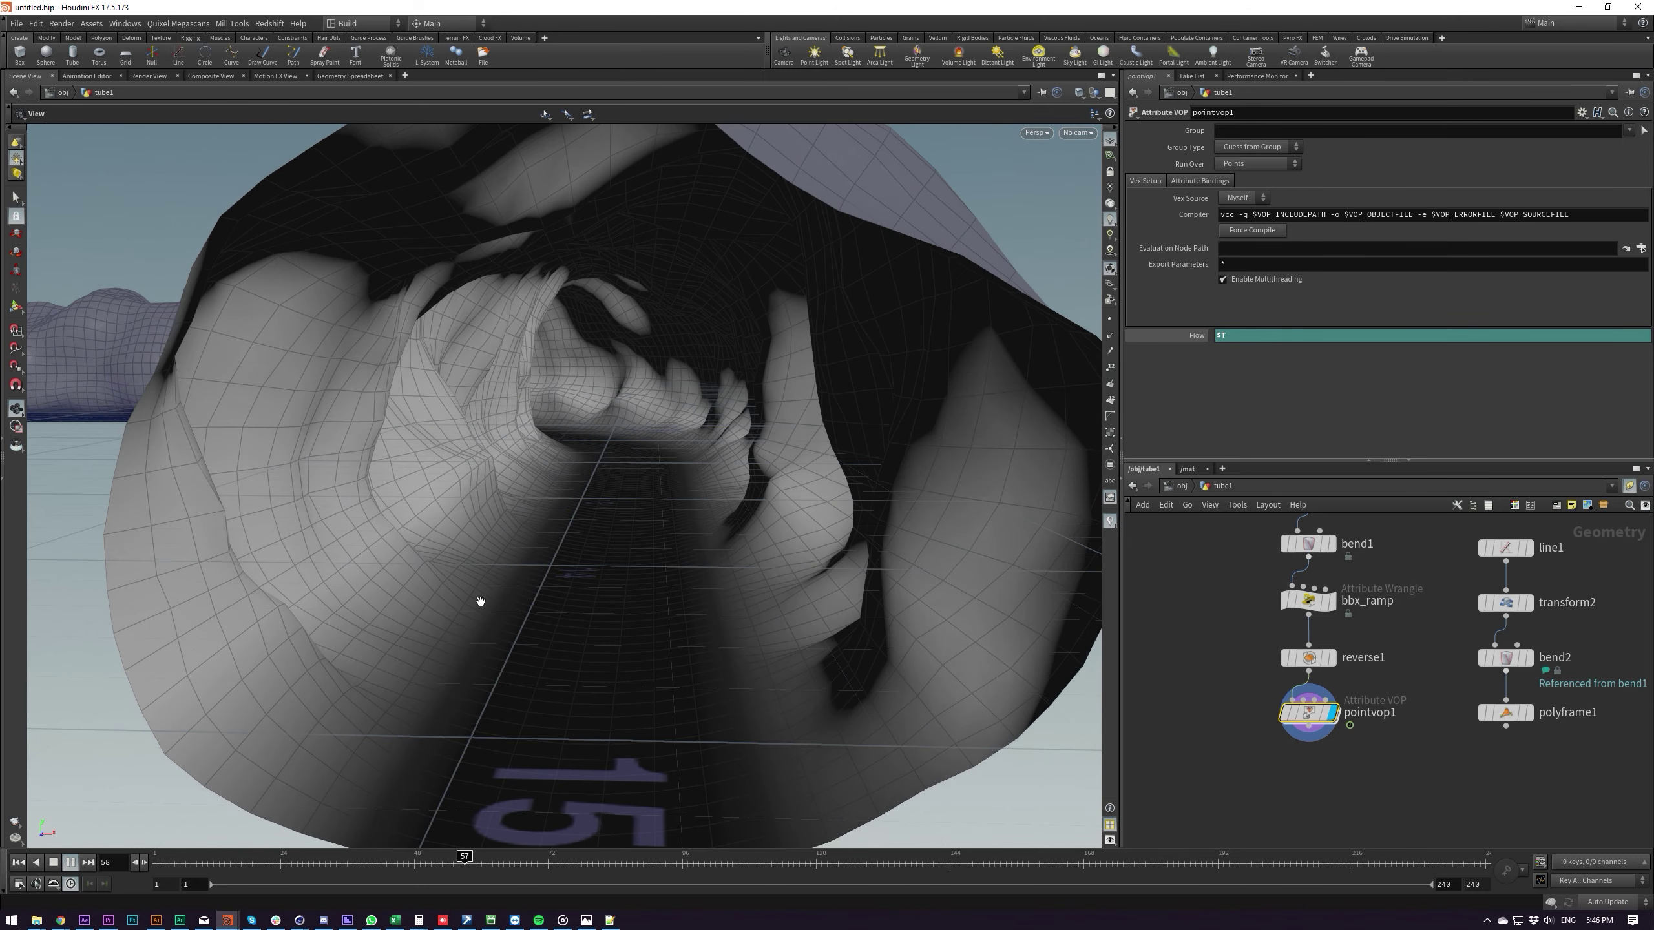
pyautogui.press('Up')
pyautogui.hotkey('ctrl', 'Up')
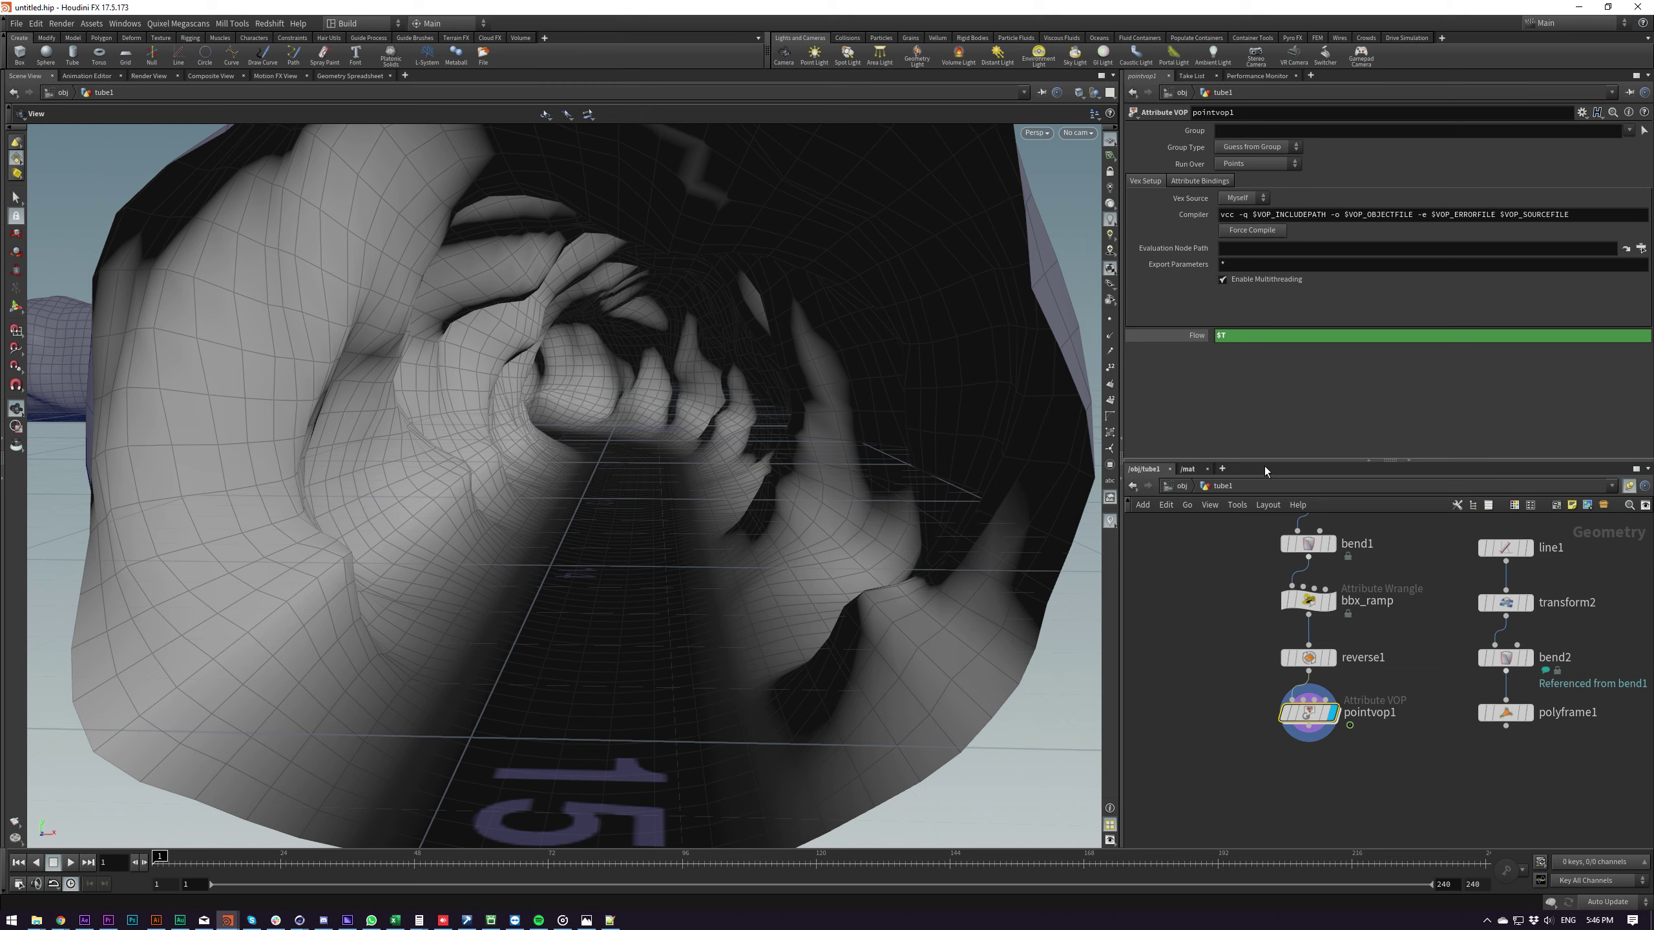
# Create input parameters for all remaining unconnected inputs of aaflownoise1 and return to pointvop1's parameters in the tube1 network
pyautogui.doubleClick(1286, 710)
pyautogui.scroll(-3, 1214, 633)
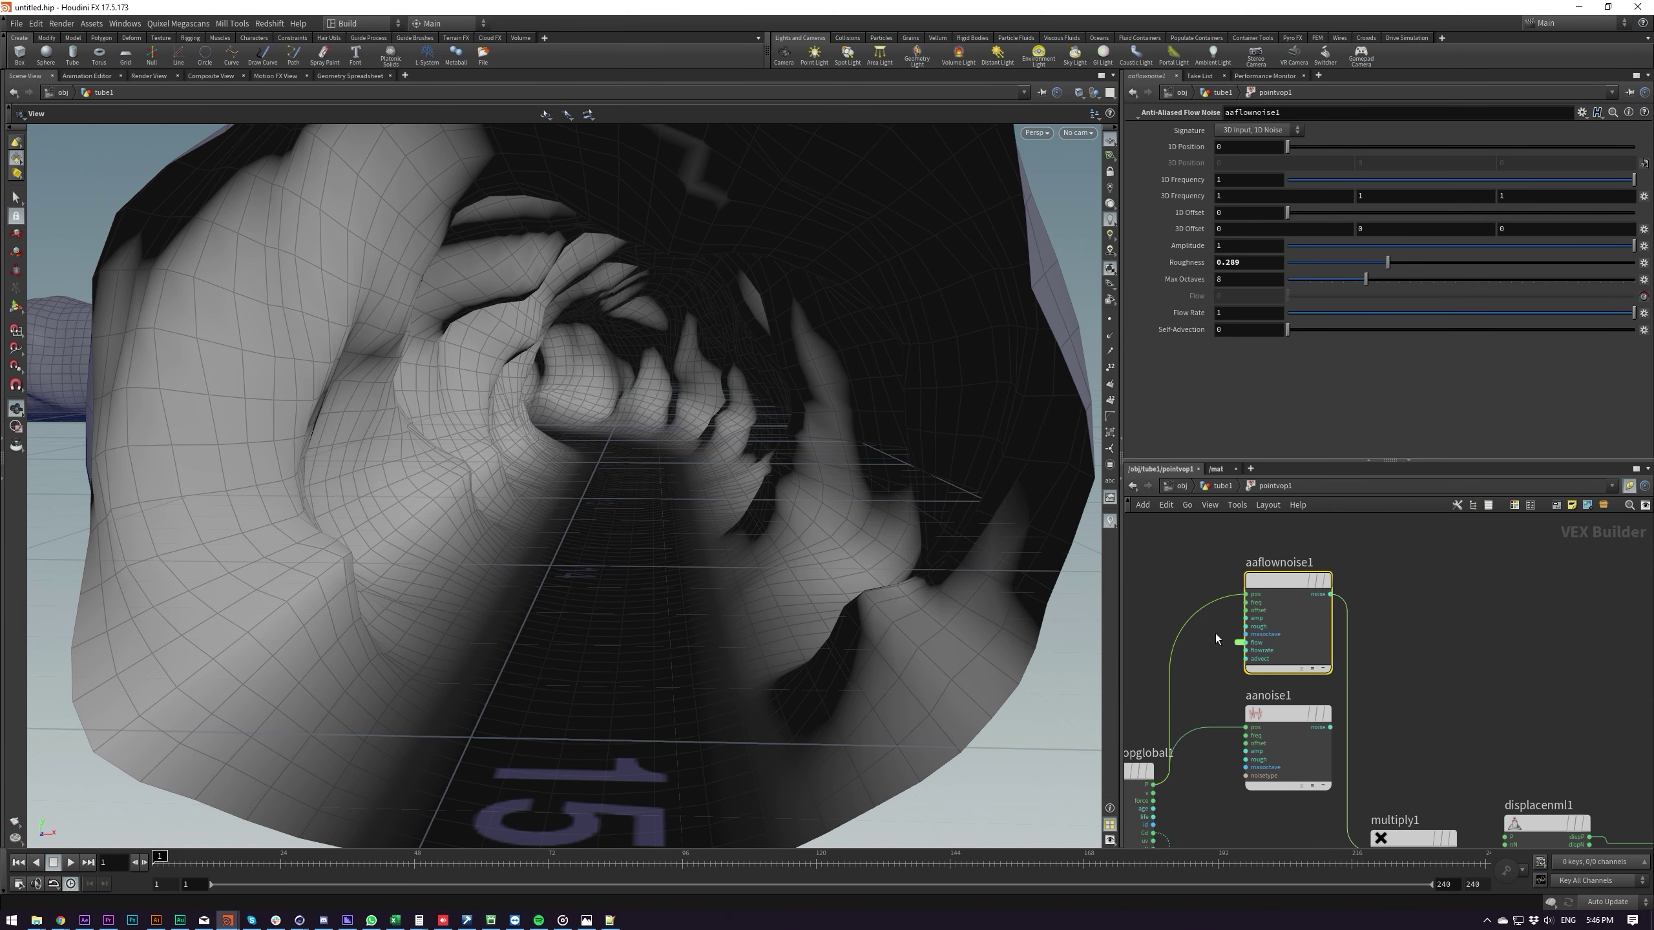
pyautogui.scroll(3, 1215, 633)
pyautogui.scroll(-3, 1219, 688)
pyautogui.moveTo(1279, 632)
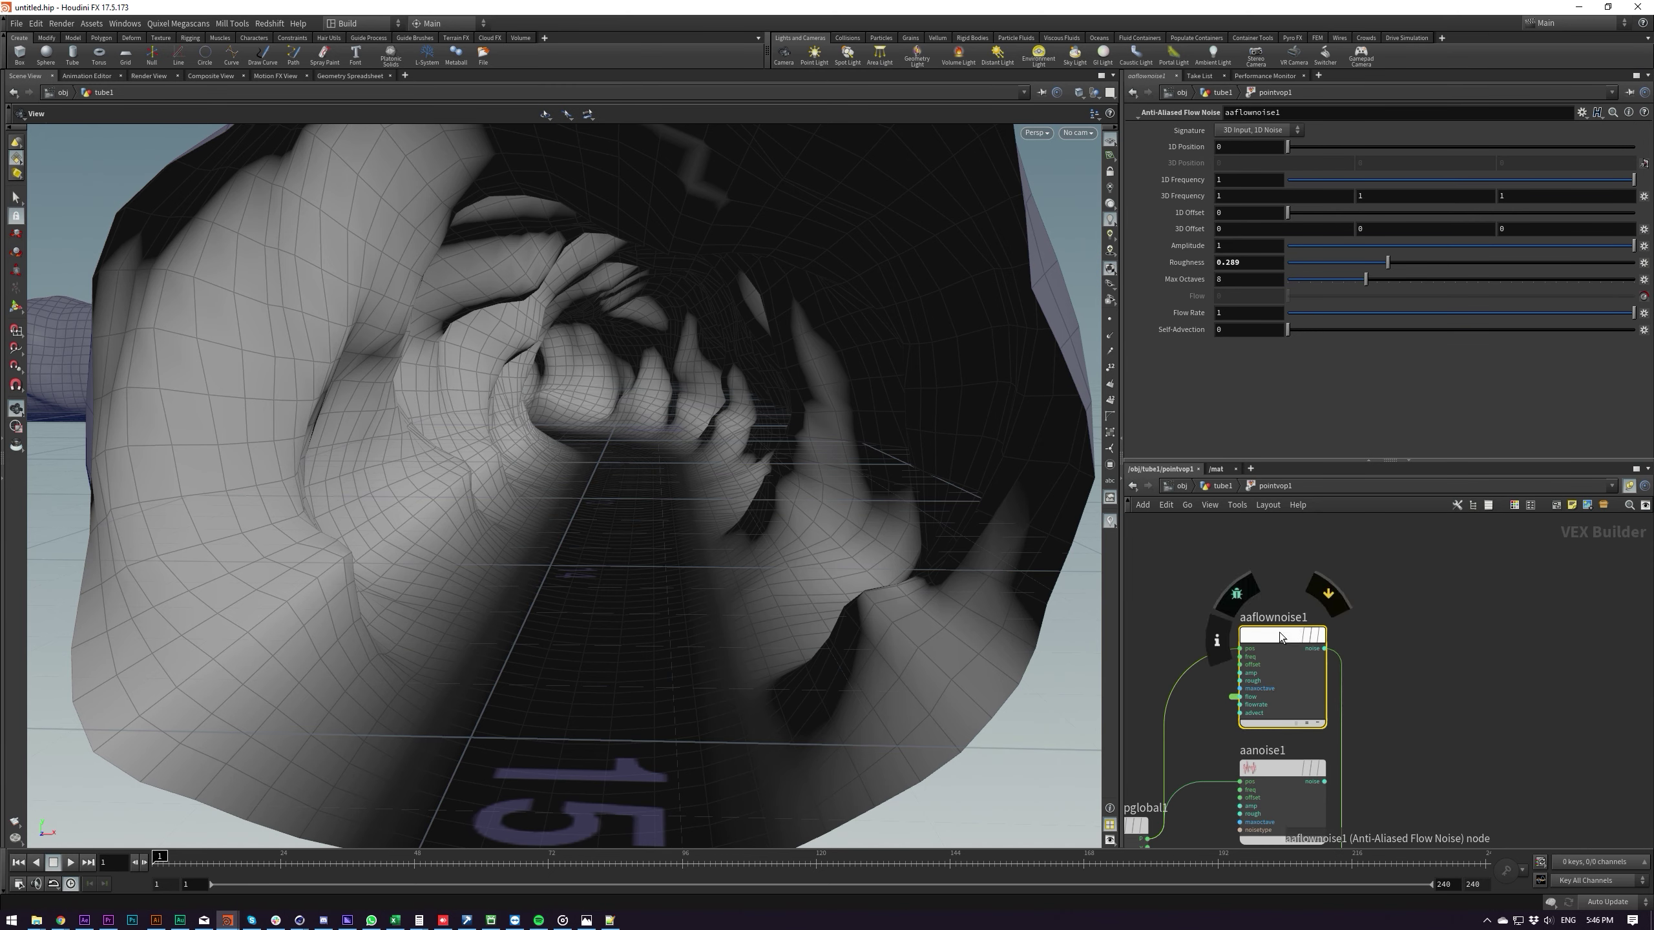
pyautogui.moveTo(1375, 750); pyautogui.dragTo(1400, 699, button='middle')
pyautogui.scroll(3, 1233, 574)
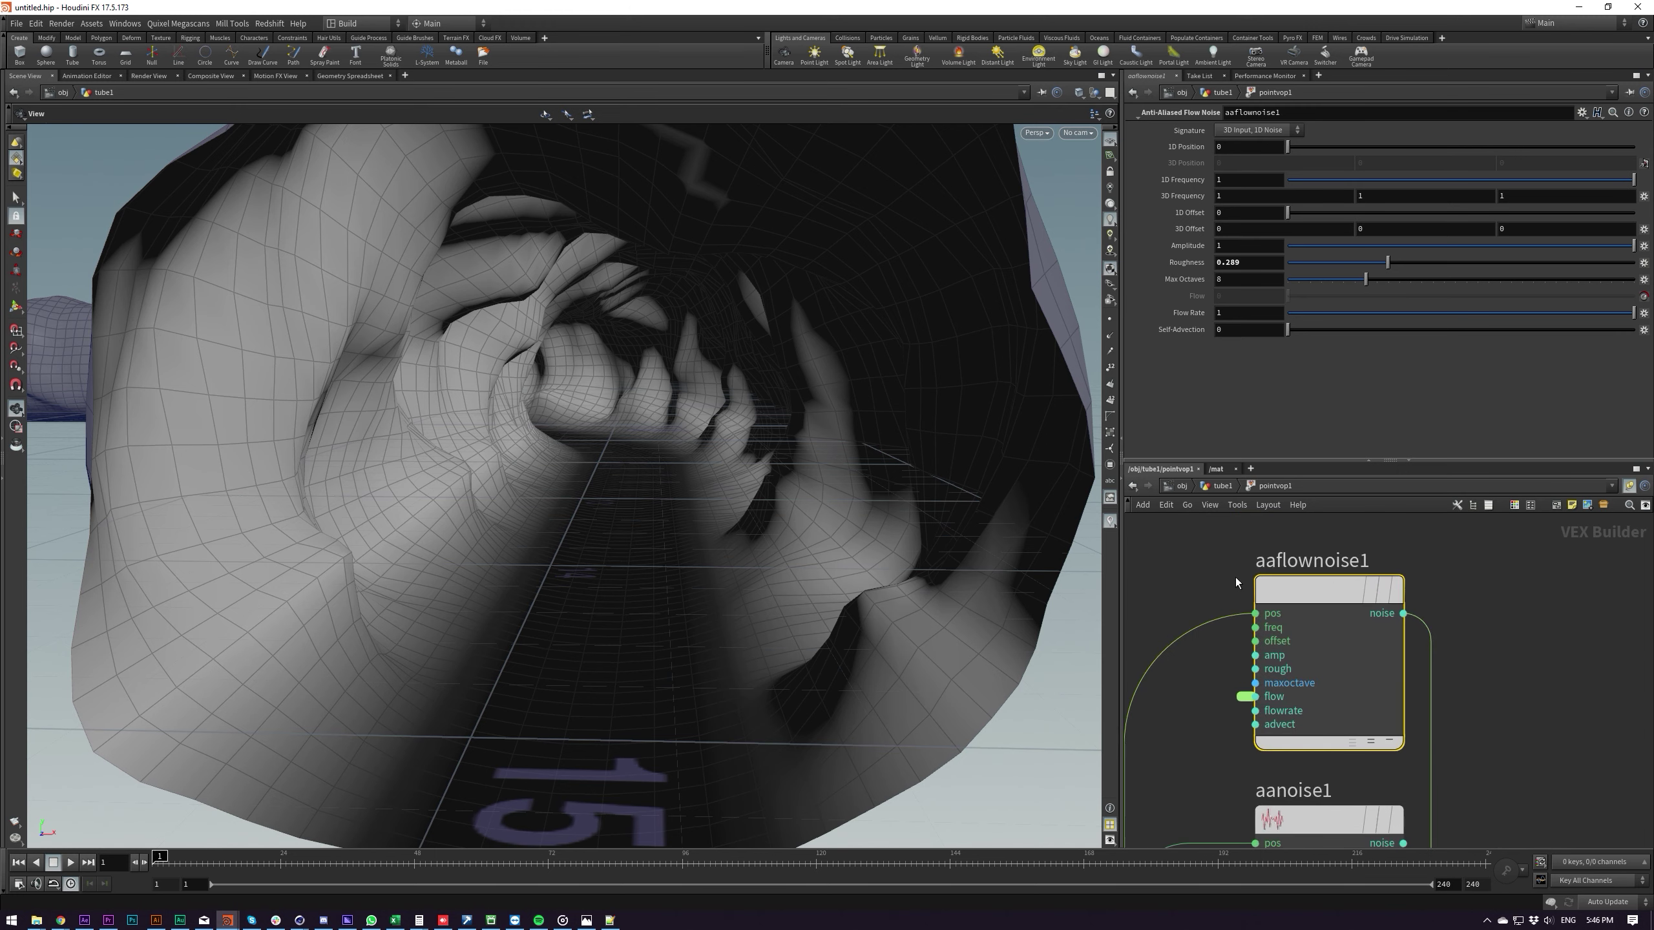
pyautogui.rightClick(1291, 595)
pyautogui.moveTo(1356, 648)
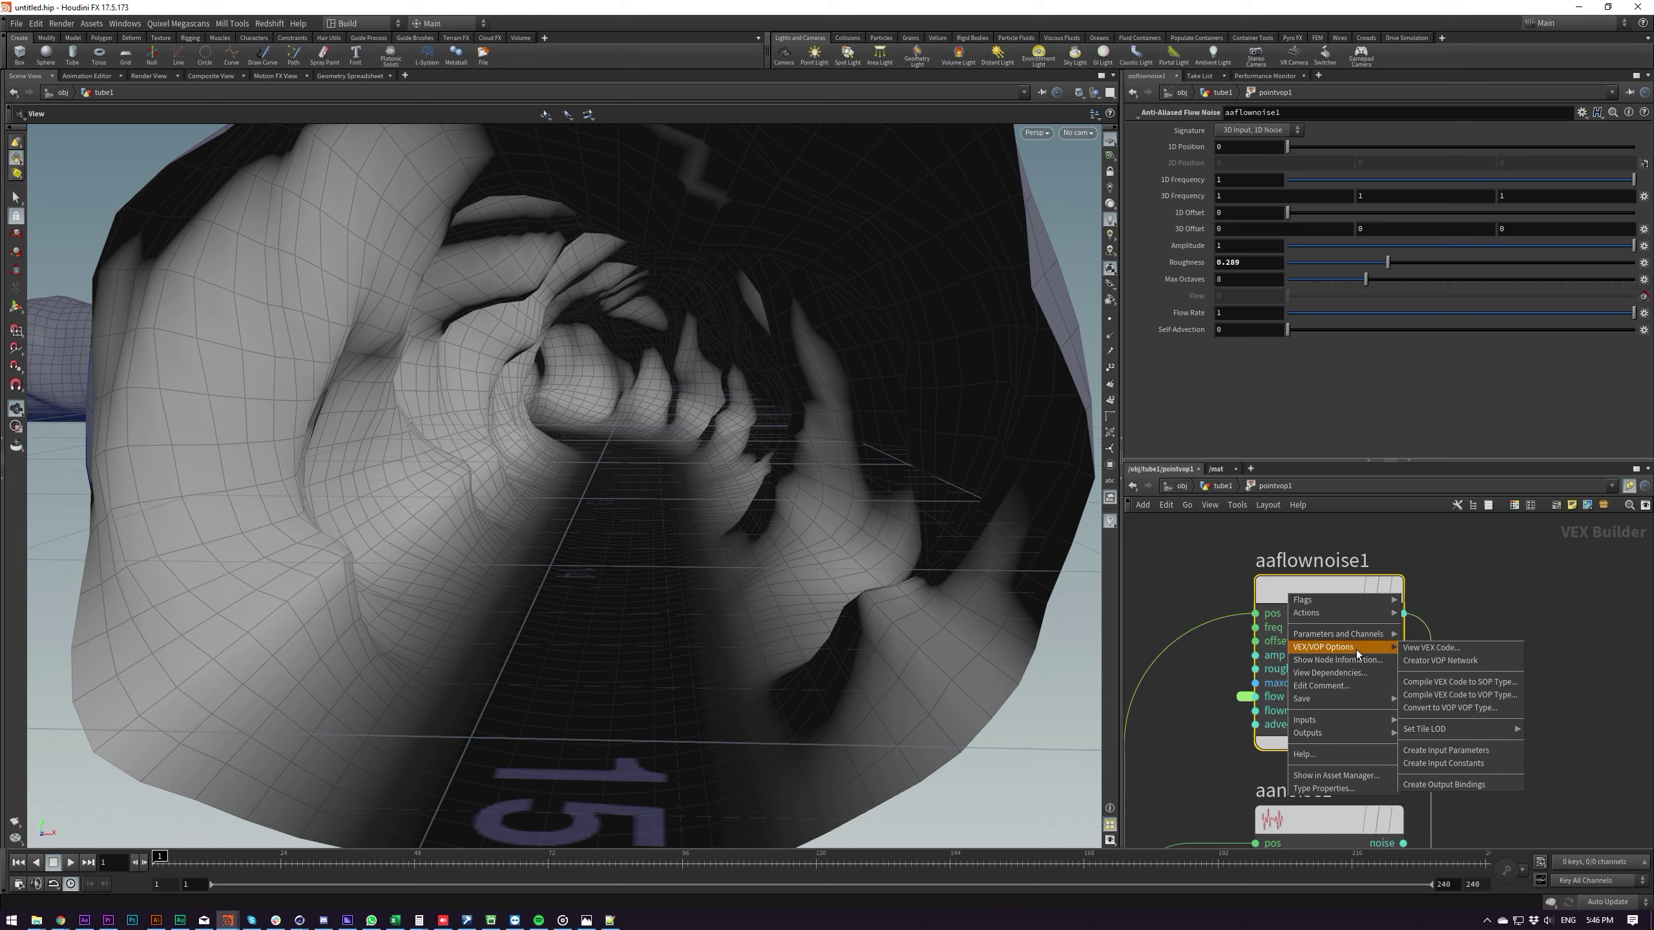
pyautogui.click(1466, 752)
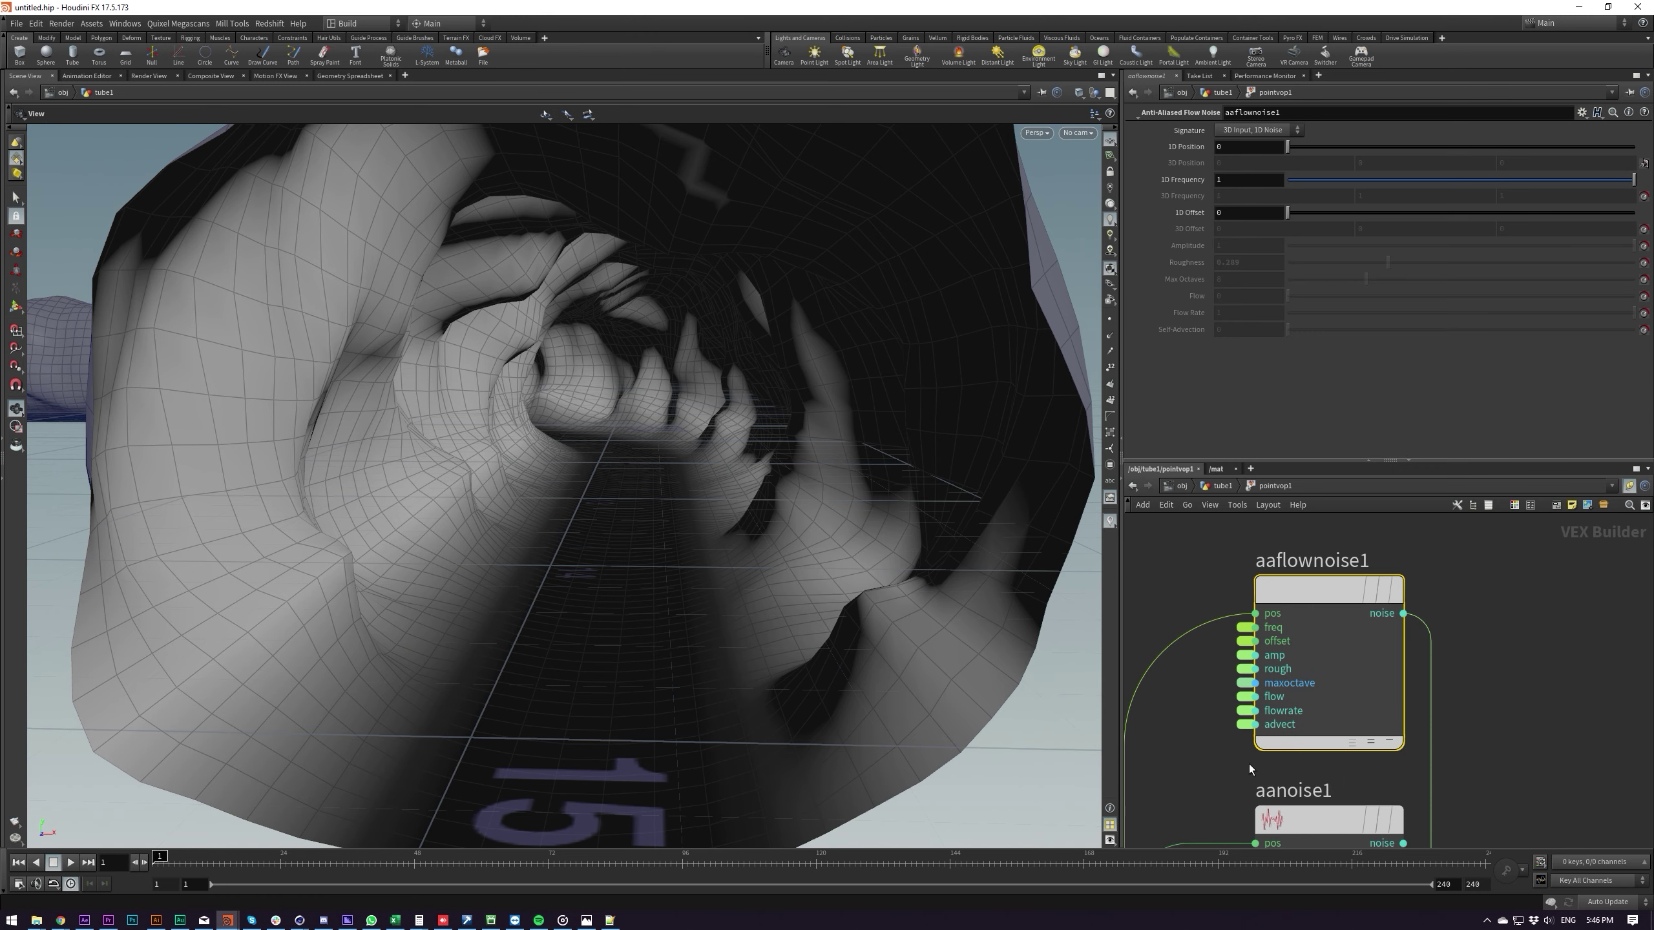
pyautogui.press('u')
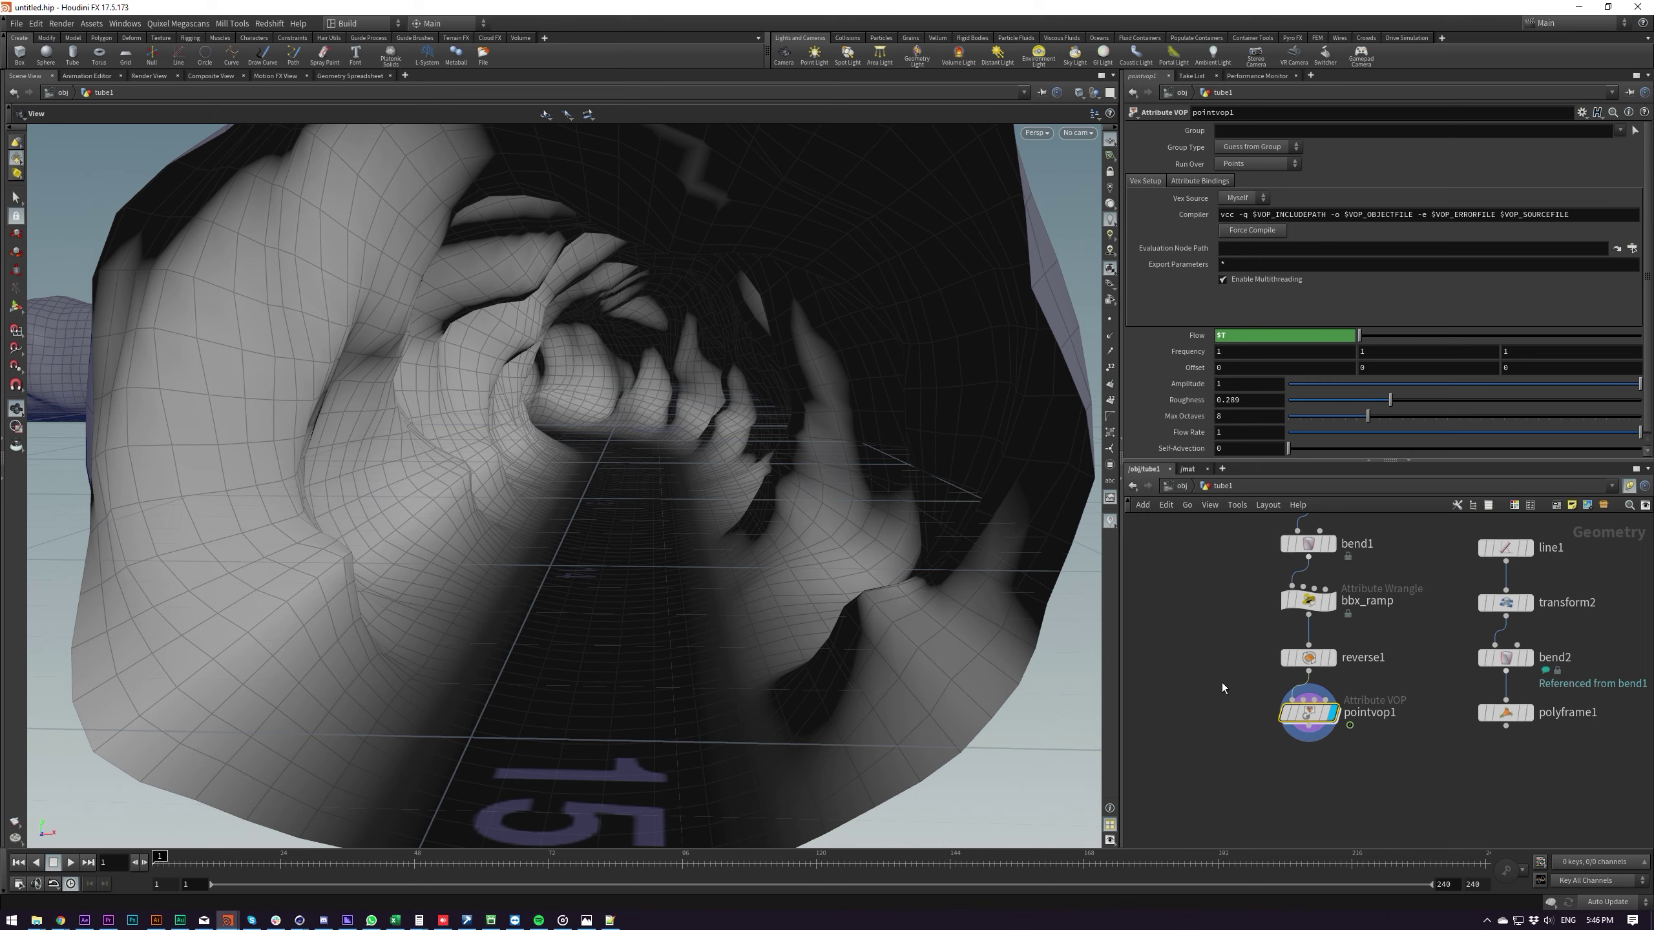
# Replay the animation from the first frame, rewind it, and examine the displaced tunnel from outside and inside
pyautogui.scroll(-1, 1195, 416)
pyautogui.scroll(1, 1196, 420)
pyautogui.press('Up')
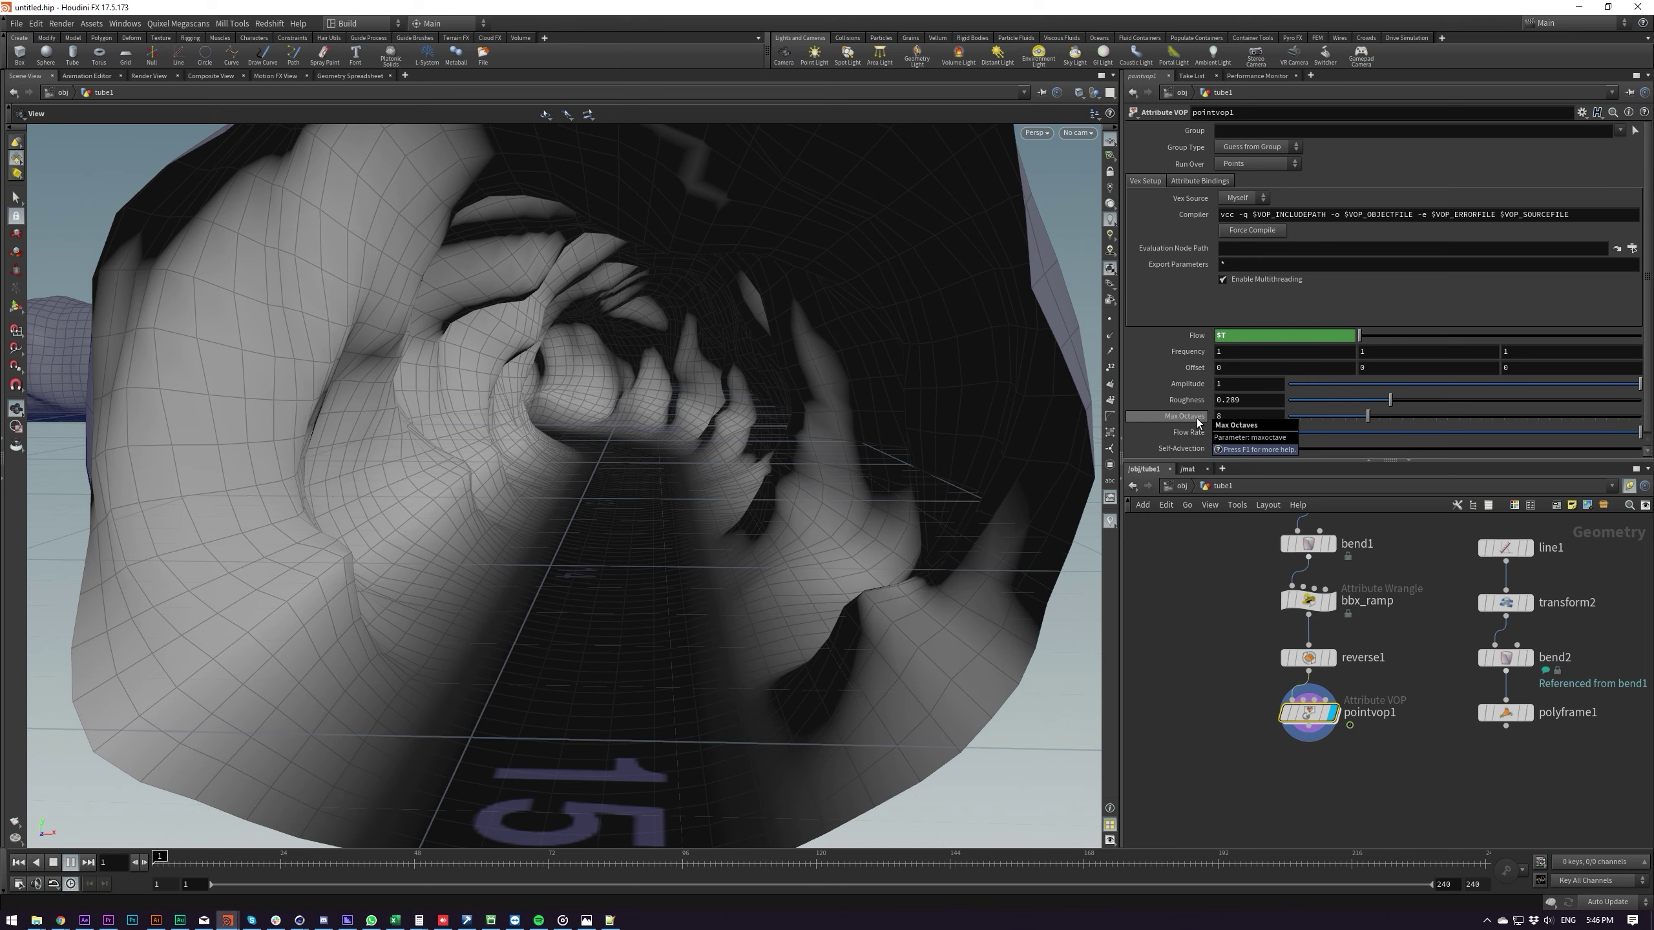
pyautogui.press('Up')
pyautogui.hotkey('ctrl', 'Up')
pyautogui.moveTo(615, 576); pyautogui.dragTo(695, 524)
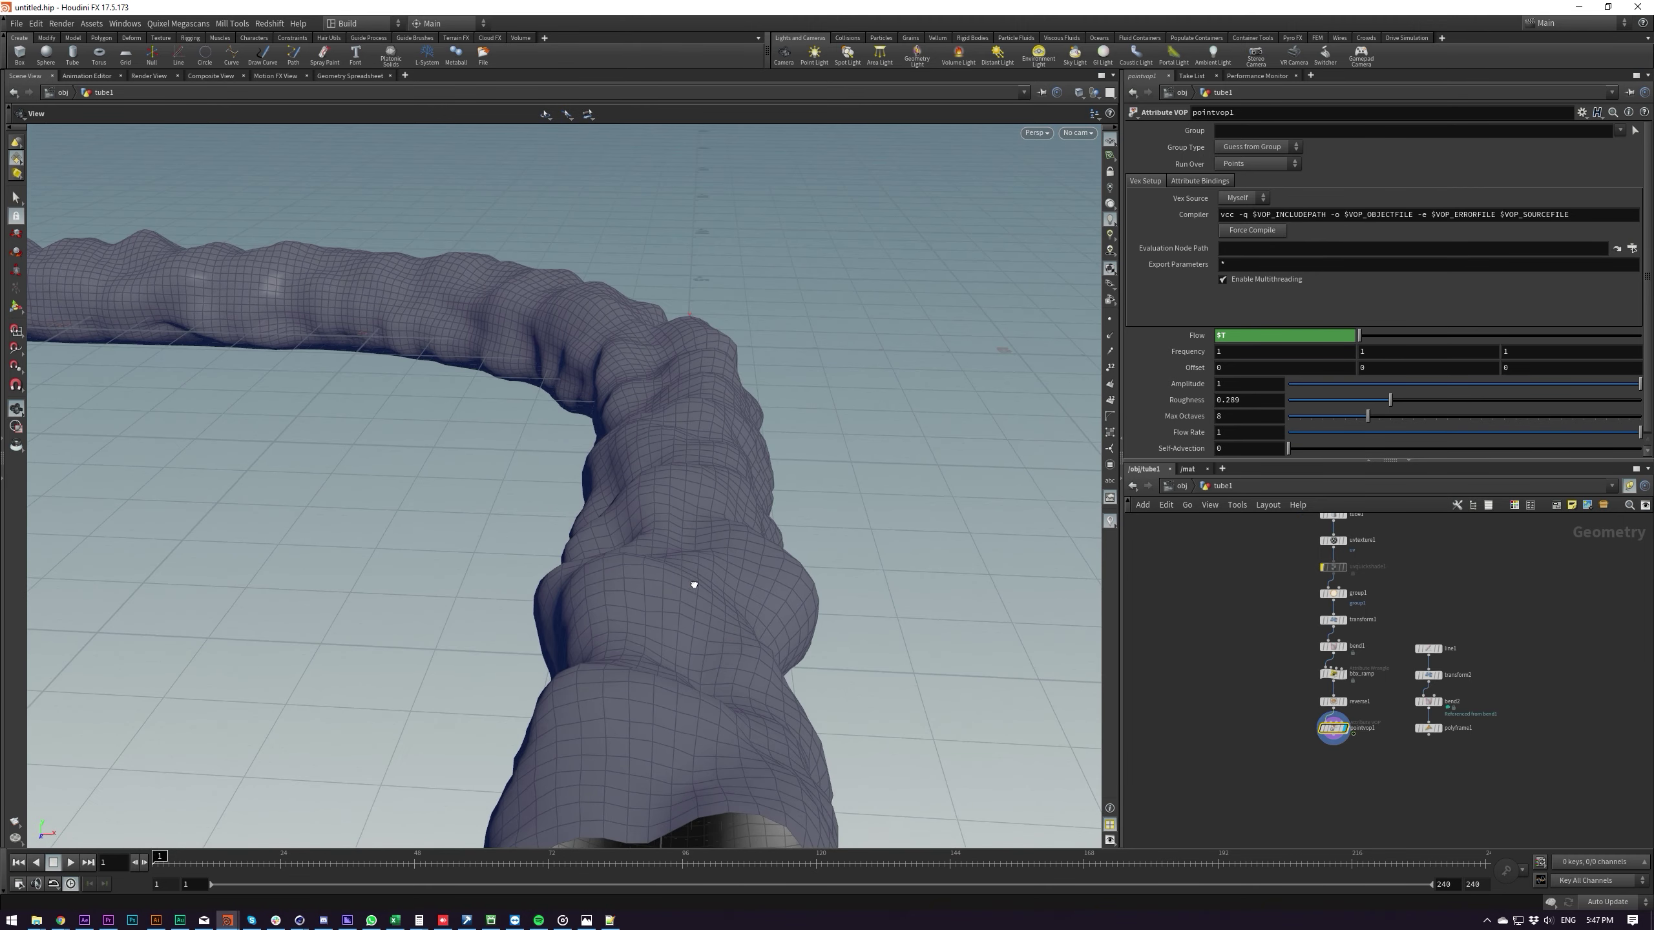
pyautogui.scroll(6, 696, 525)
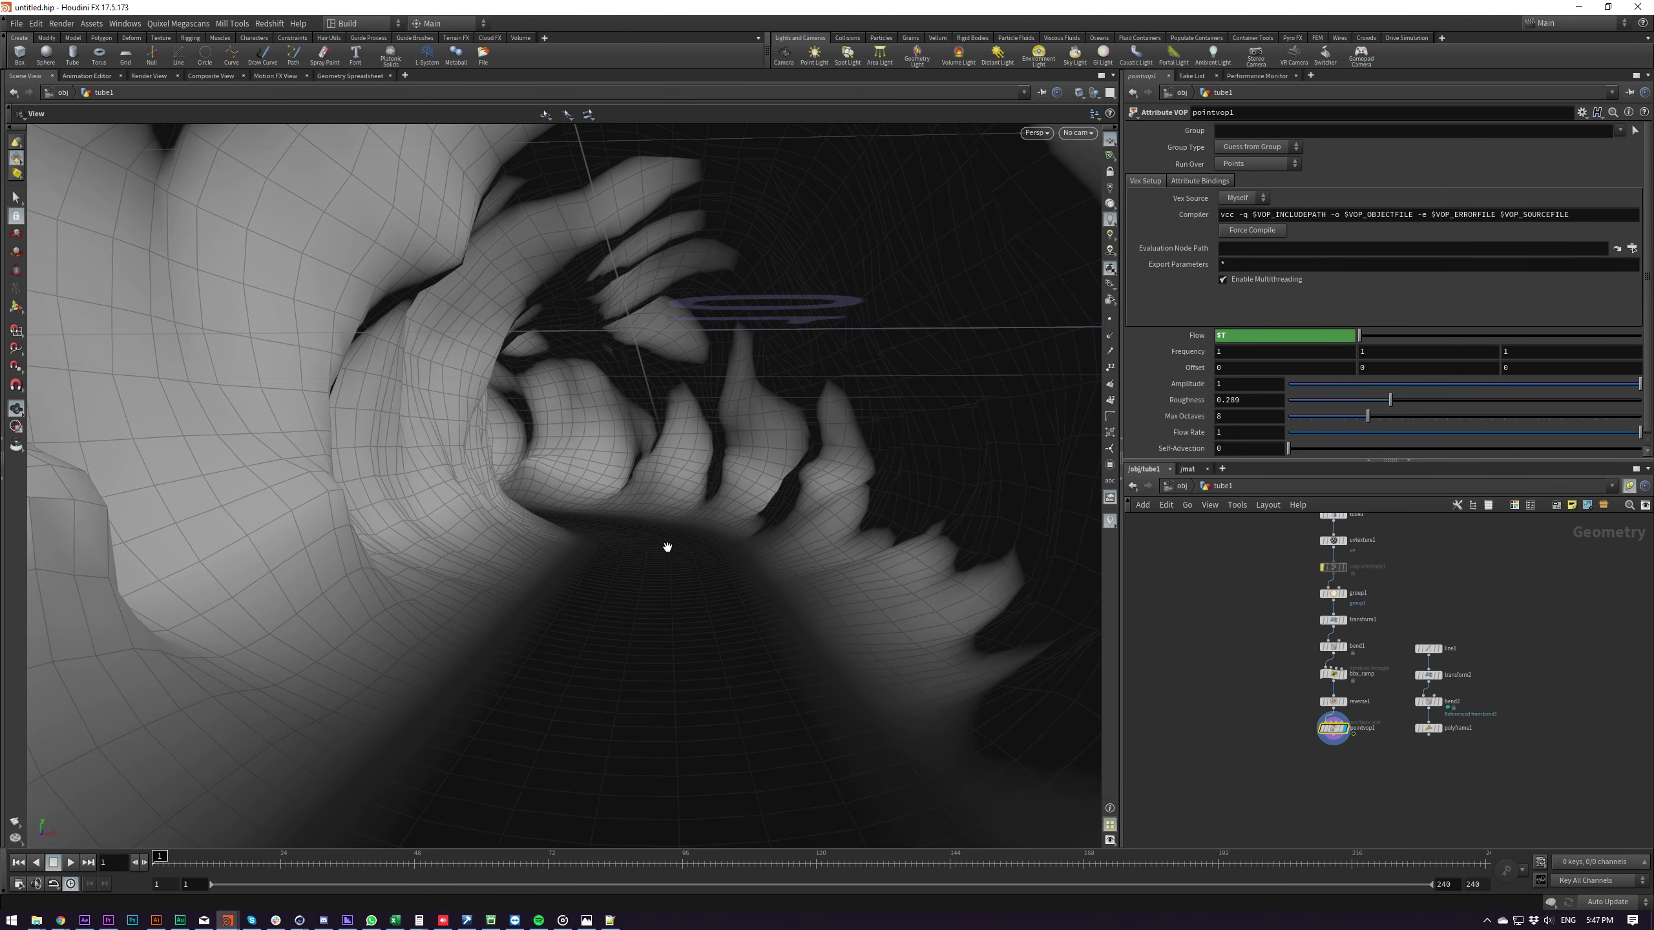